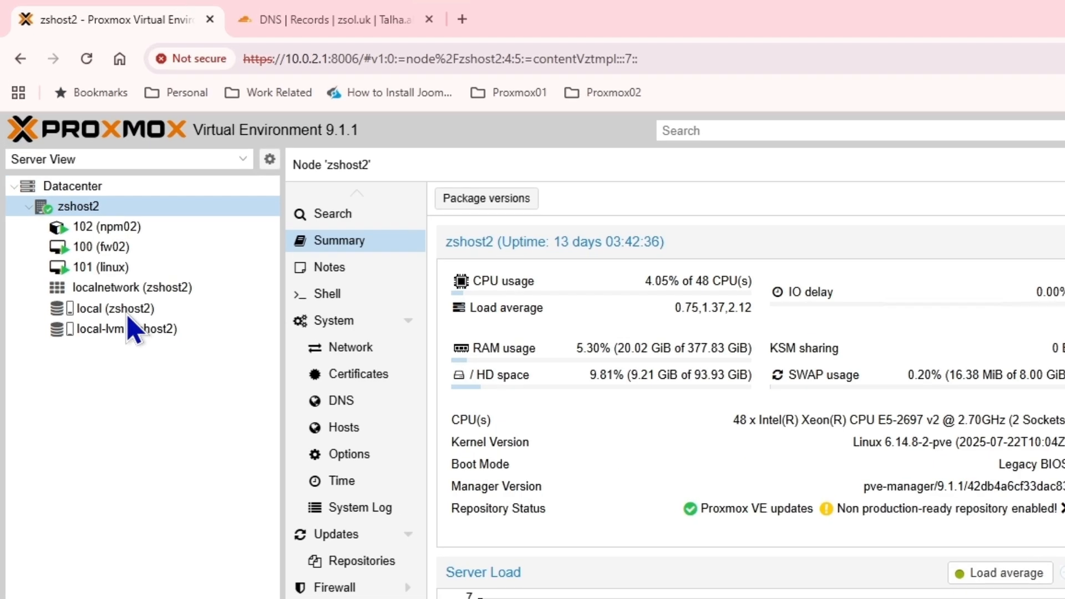
# Download the turnkey-wordpress 18.2-1 container template into zshost2's local storage
pyautogui.click(77, 189)
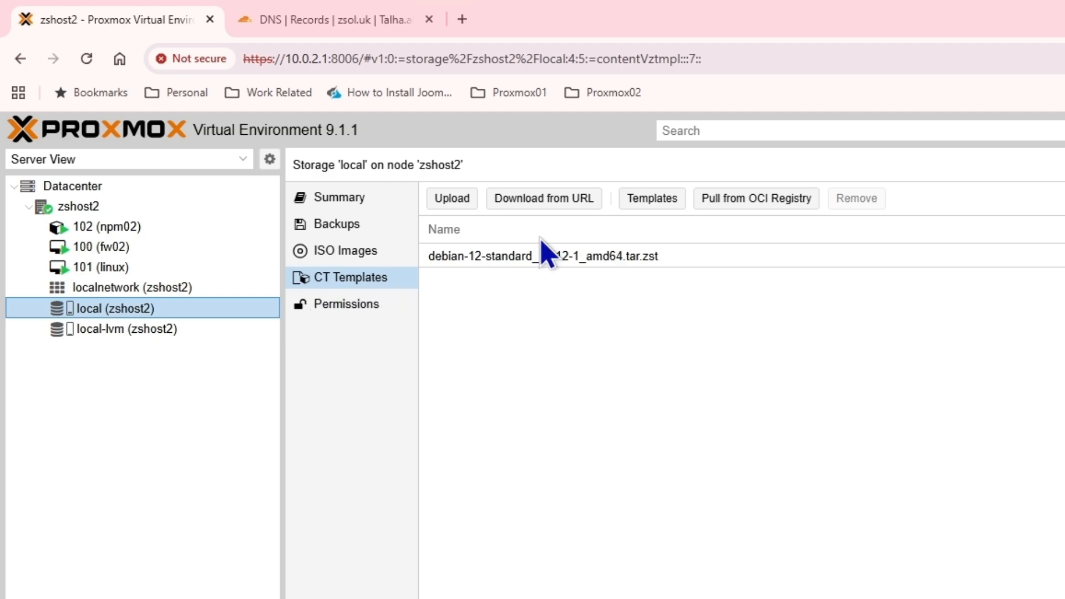
pyautogui.click(638, 201)
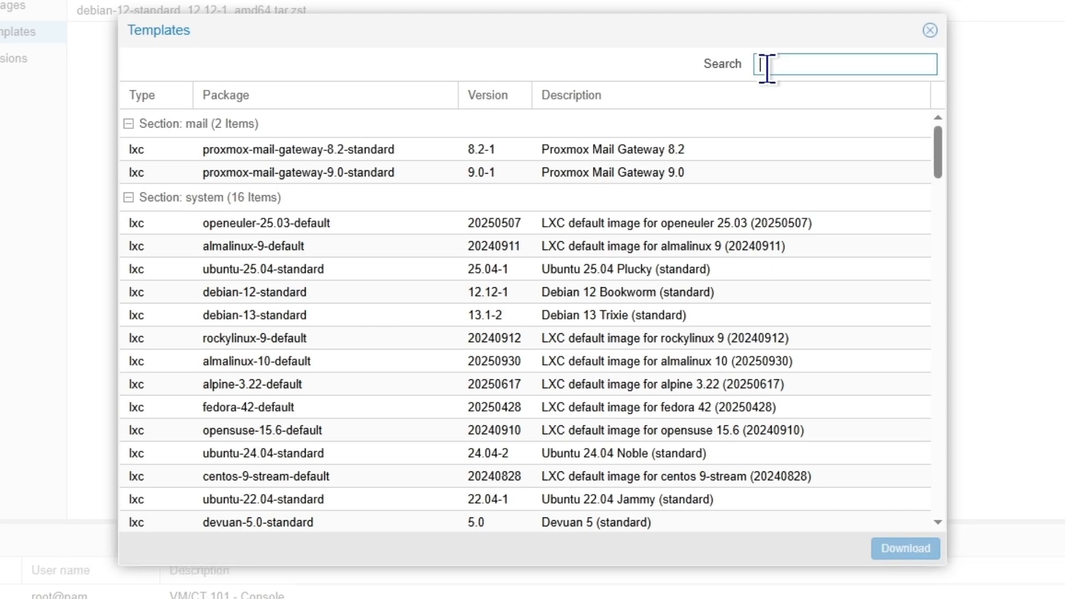
pyautogui.write('wordpress')
pyautogui.click(358, 150)
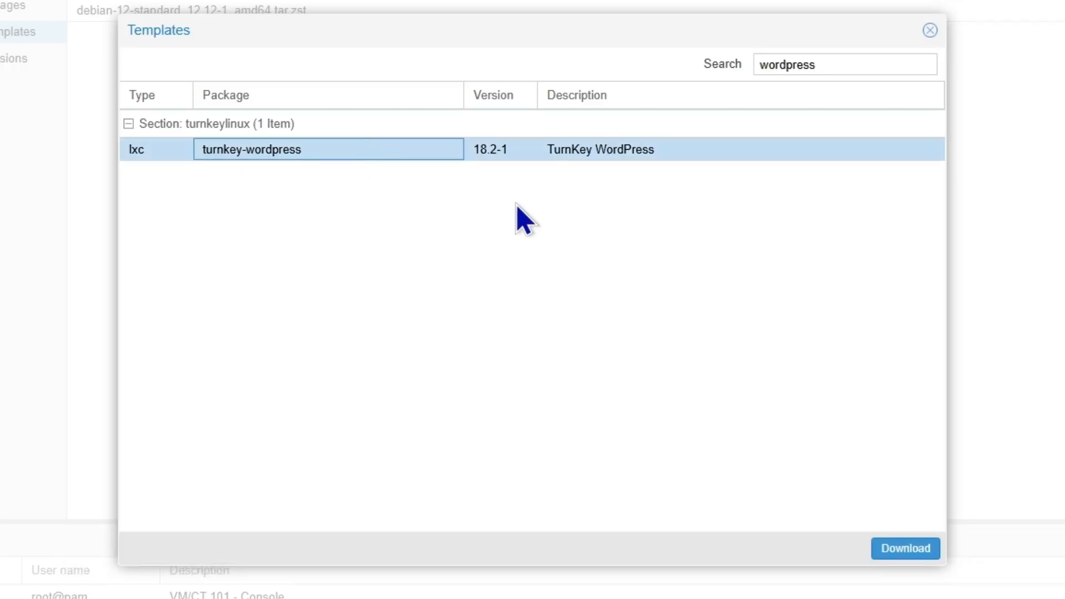
pyautogui.click(890, 550)
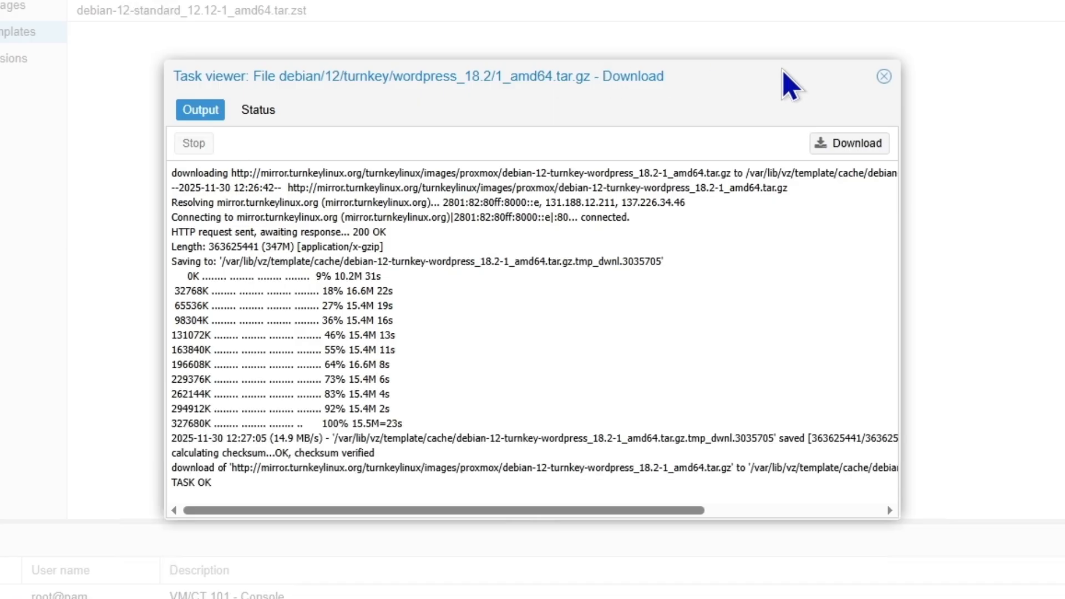
pyautogui.click(884, 76)
# Start a new container 103 with hostname 'wordpress' and a confirmed root password
pyautogui.click(888, 139)
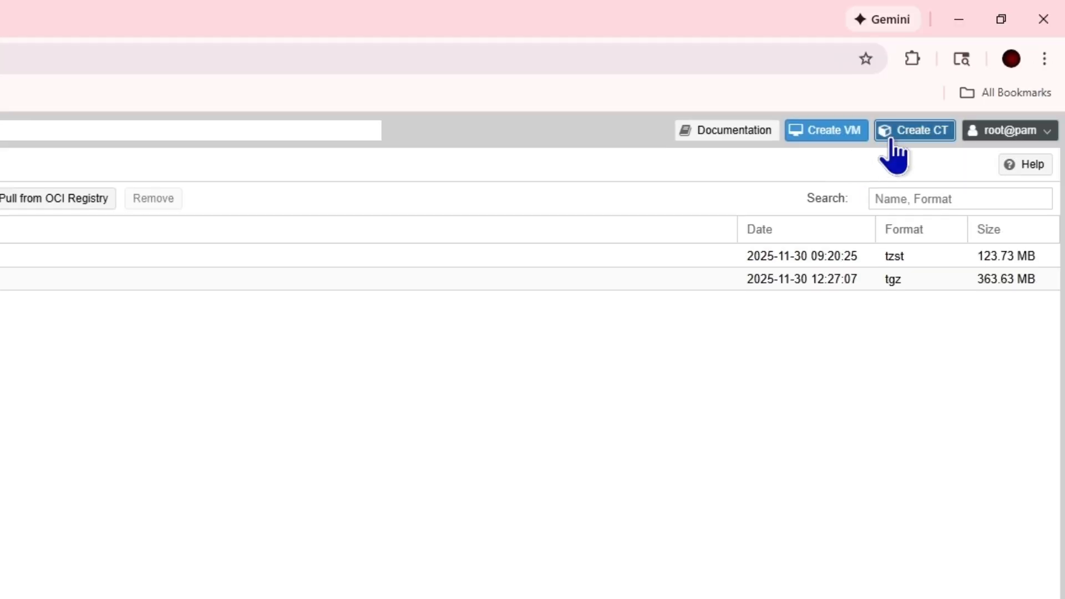
pyautogui.click(31, 431)
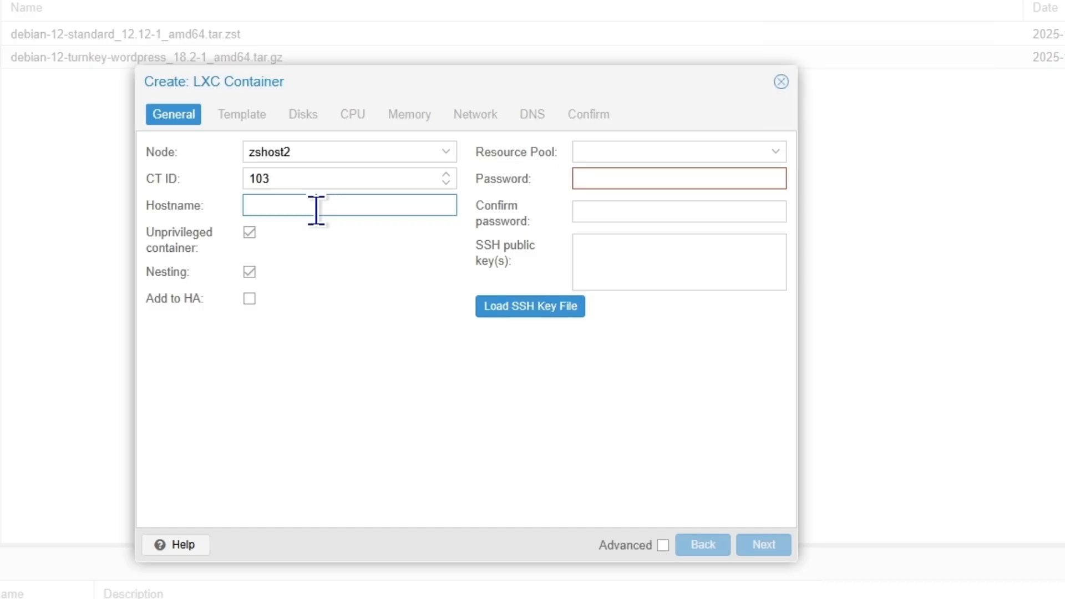
pyautogui.write('wordpress')
pyautogui.click(610, 185)
pyautogui.write('••••')
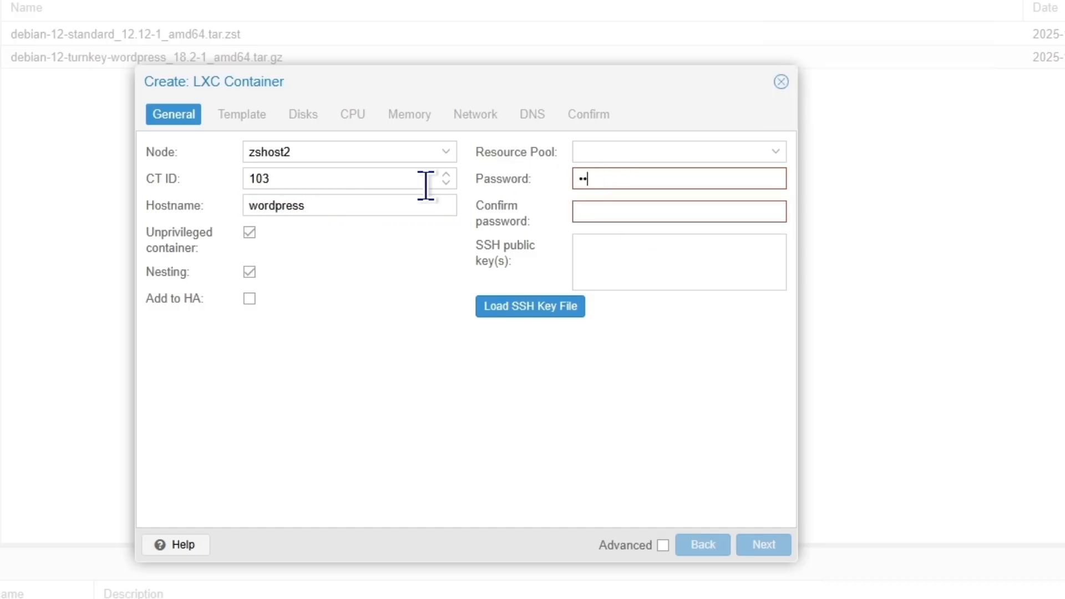
pyautogui.write('•••••••••••')
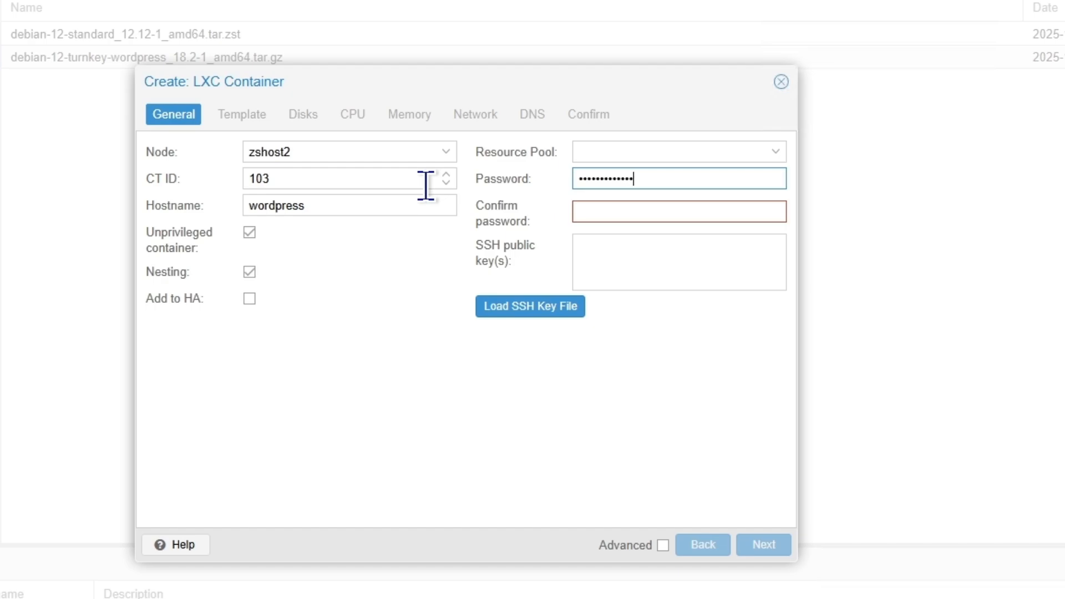
pyautogui.press('Tab')
pyautogui.write('••••••••')
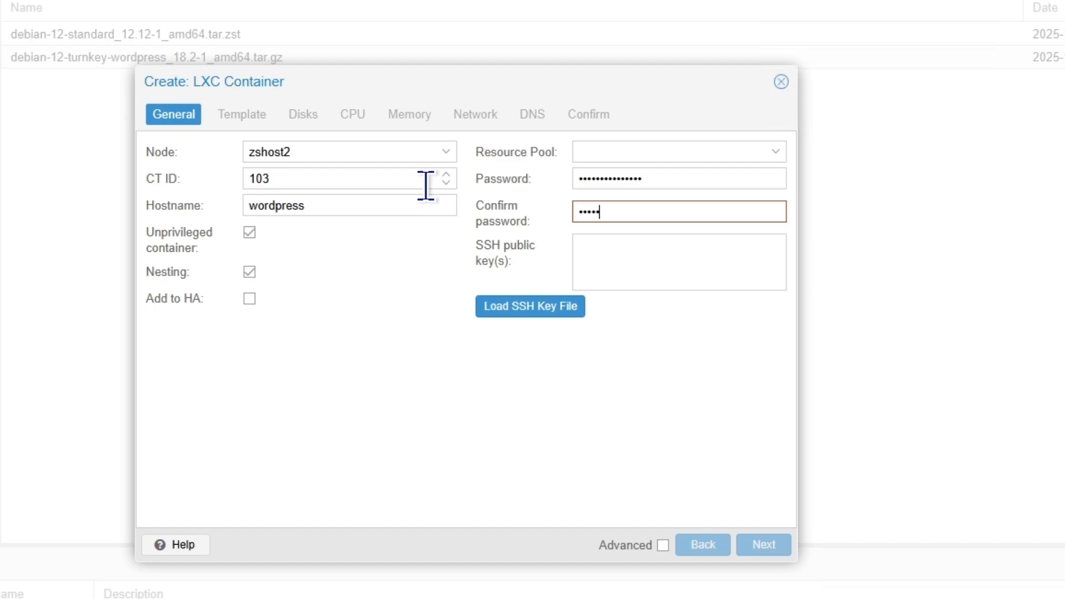
pyautogui.write('•••••••')
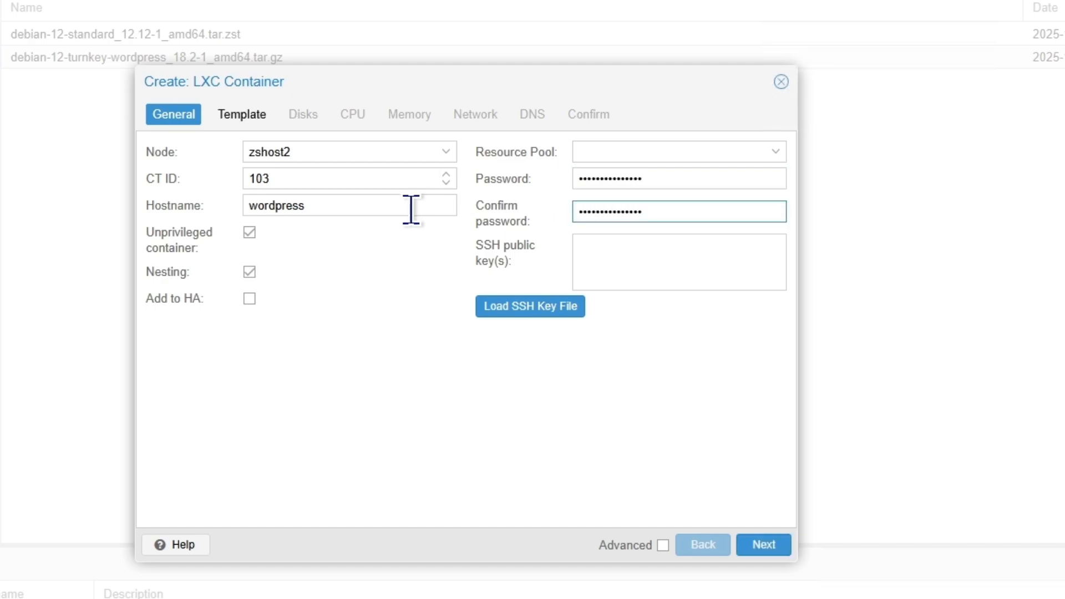
pyautogui.click(749, 545)
# Choose the debian-12-turnkey-wordpress template for the new container
pyautogui.click(441, 180)
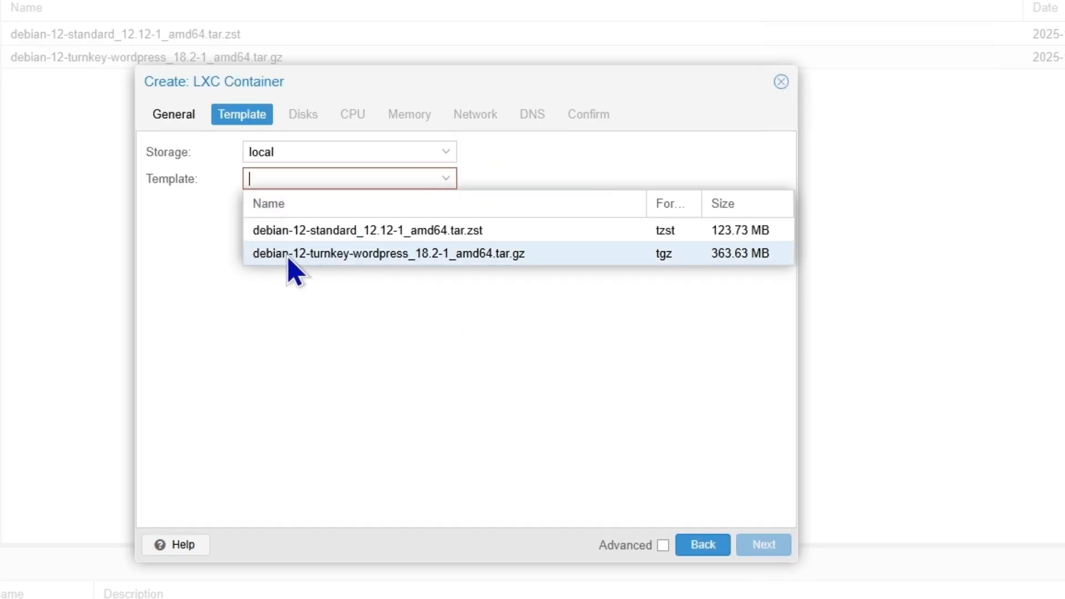
pyautogui.click(402, 259)
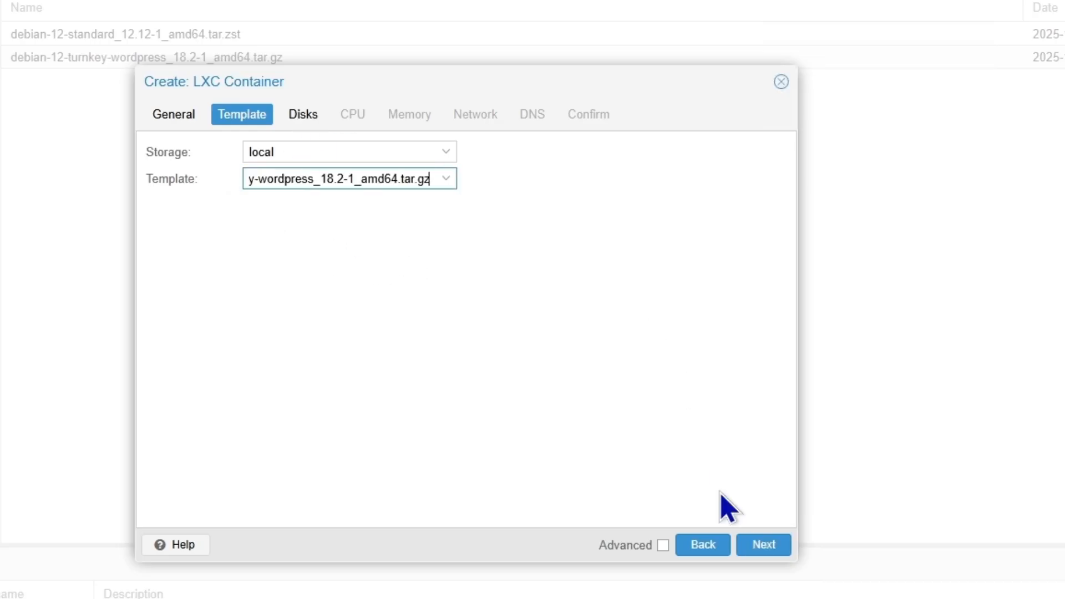
pyautogui.click(782, 546)
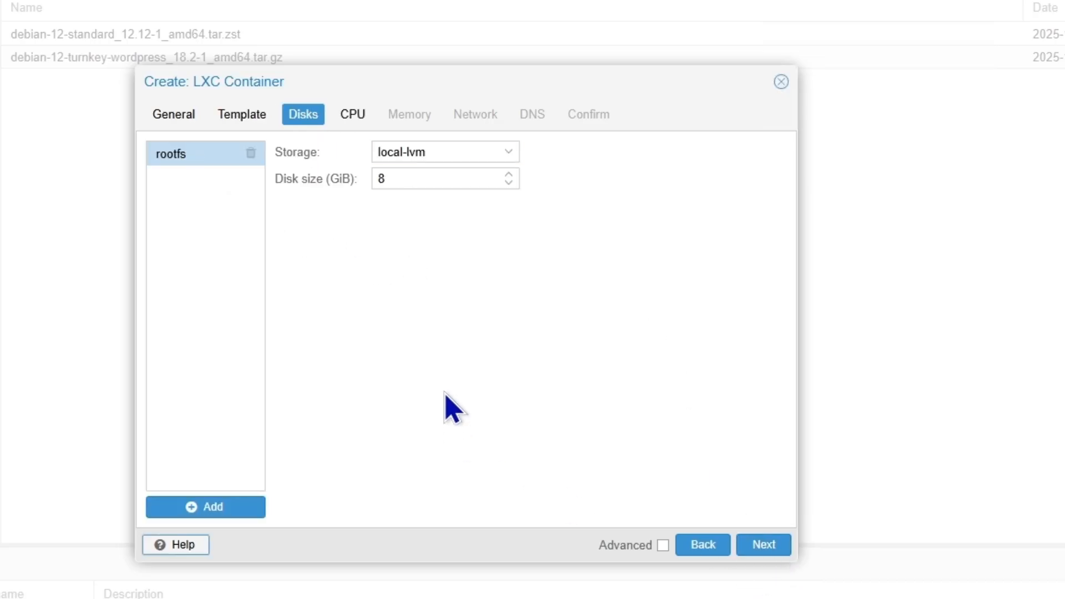
# Set the container's root disk size to 10 GiB on local-lvm
pyautogui.moveTo(397, 179); pyautogui.dragTo(340, 197)
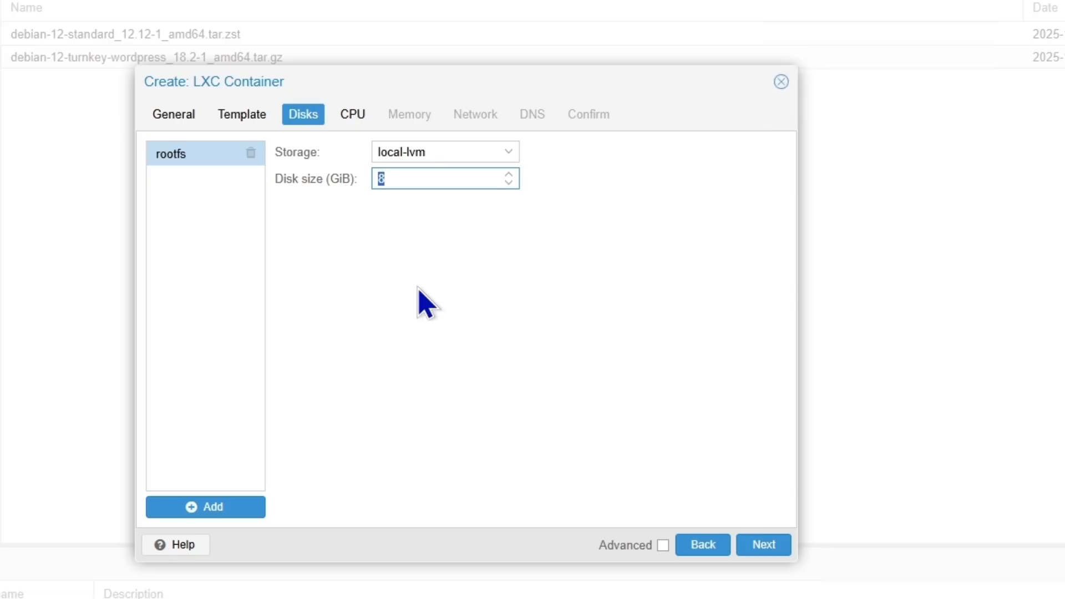
pyautogui.write('10')
pyautogui.click(764, 545)
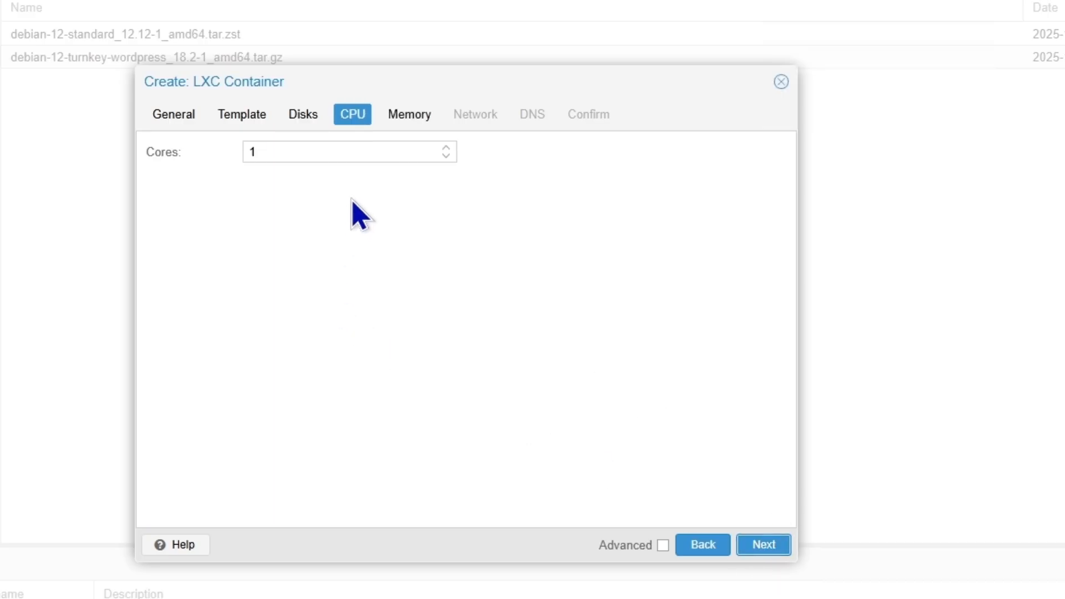
# Set CPU cores to 2, and memory and swap to 2048 MiB each
pyautogui.click(447, 147)
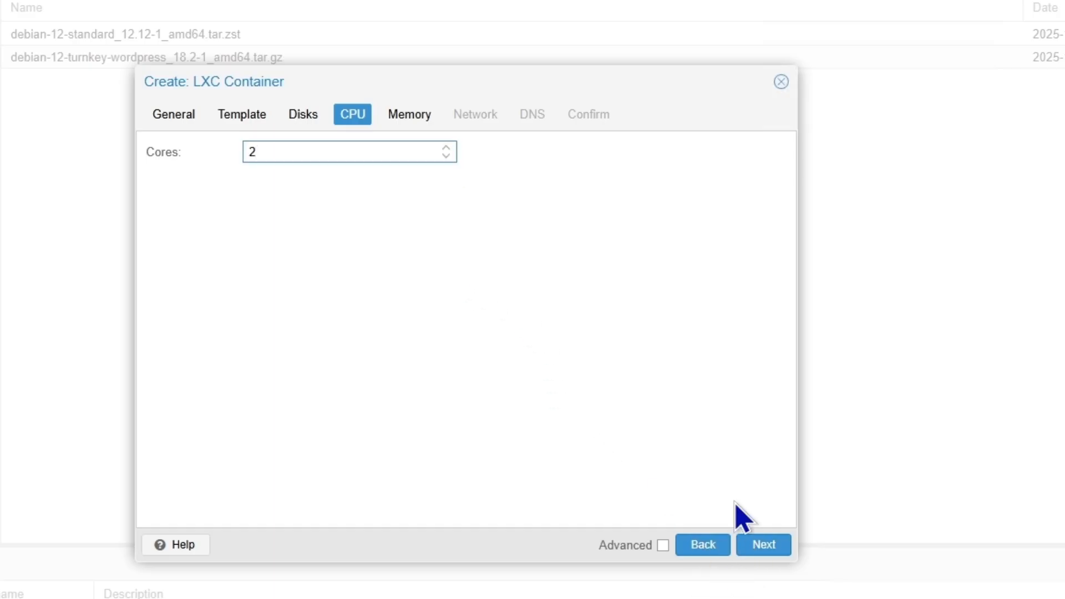
pyautogui.click(766, 545)
pyautogui.moveTo(314, 146); pyautogui.dragTo(138, 157)
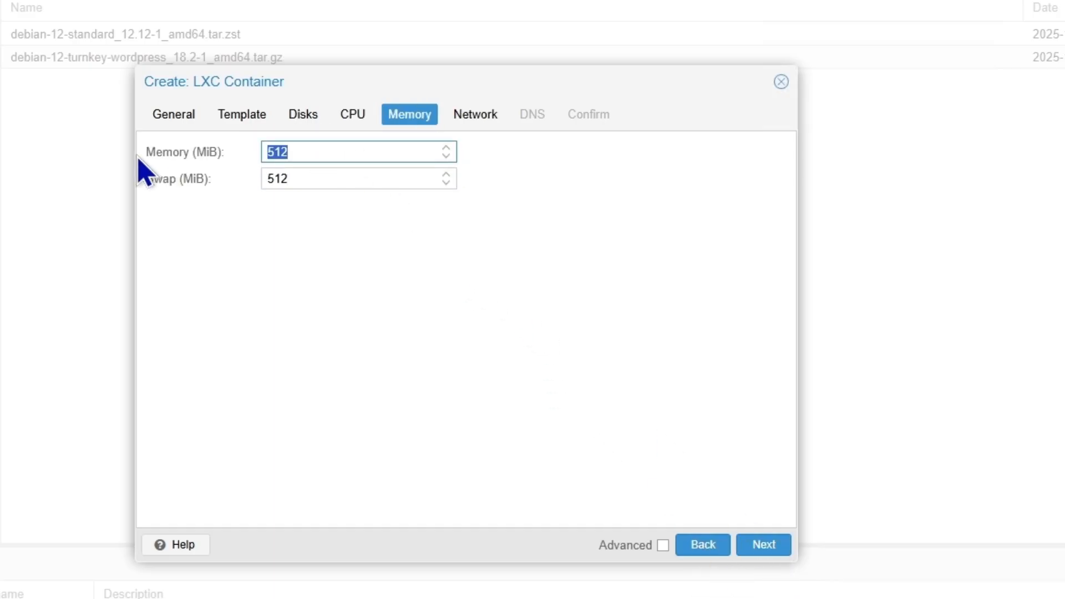
pyautogui.write('2024')
pyautogui.press('BackSpace')
pyautogui.press('BackSpace')
pyautogui.write('48')
pyautogui.moveTo(281, 178); pyautogui.dragTo(209, 181)
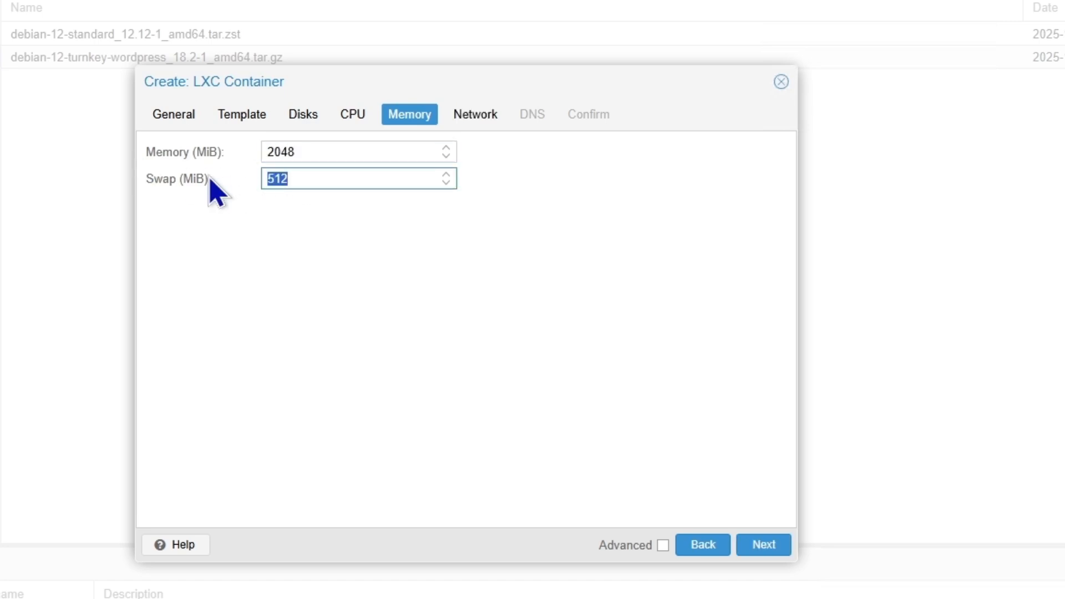
pyautogui.write('2048')
pyautogui.click(770, 546)
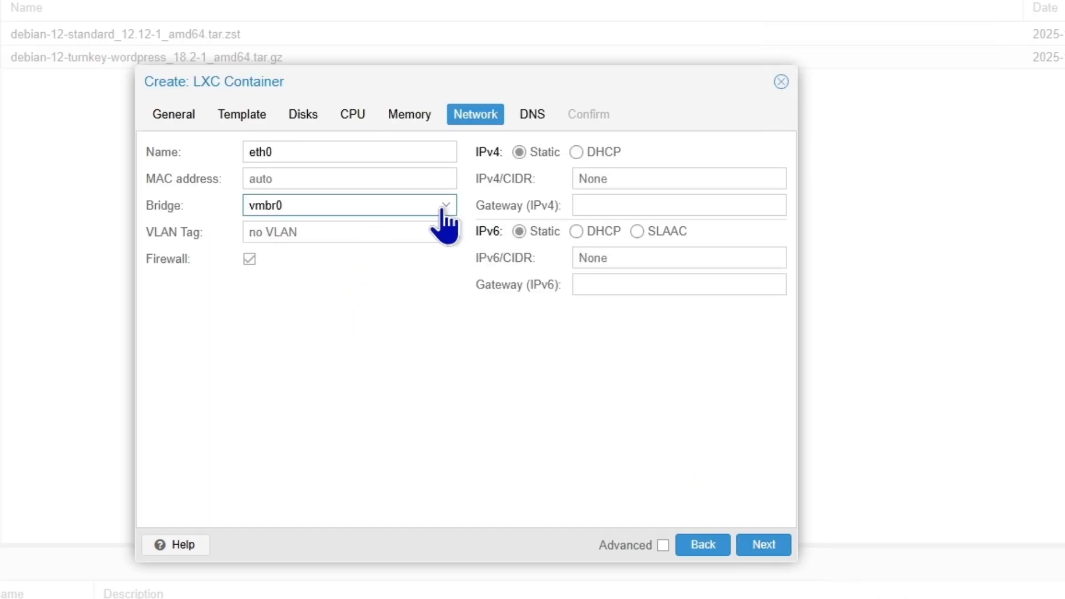
# Put eth0 on bridge vmbr2 with IPv4 172.16.0.3/16 and gateway 172.16.0.1
pyautogui.click(446, 205)
pyautogui.click(373, 306)
pyautogui.click(637, 178)
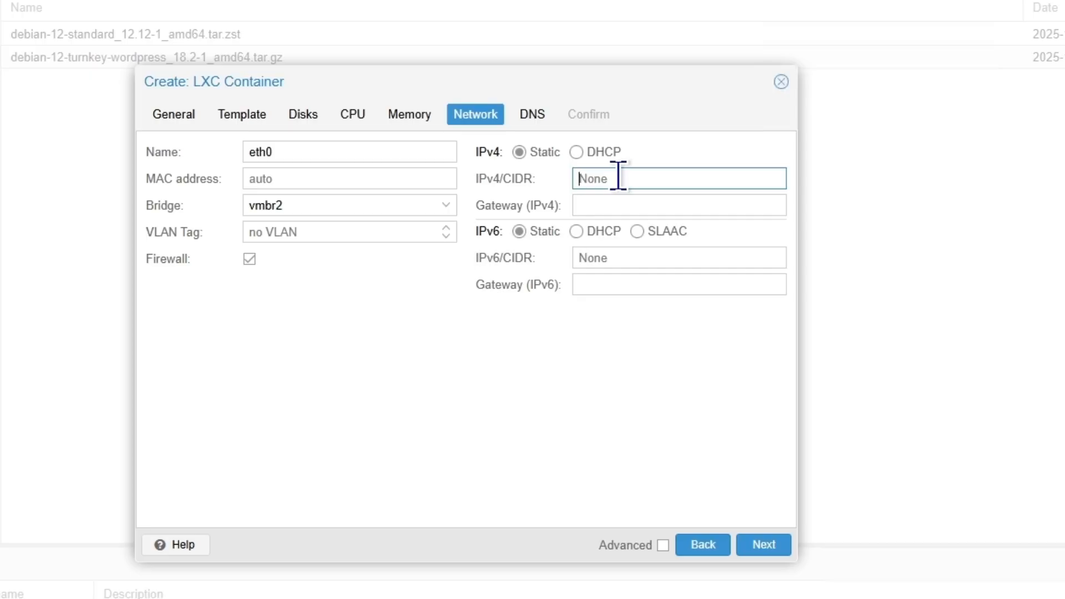
pyautogui.write('172.16.0.')
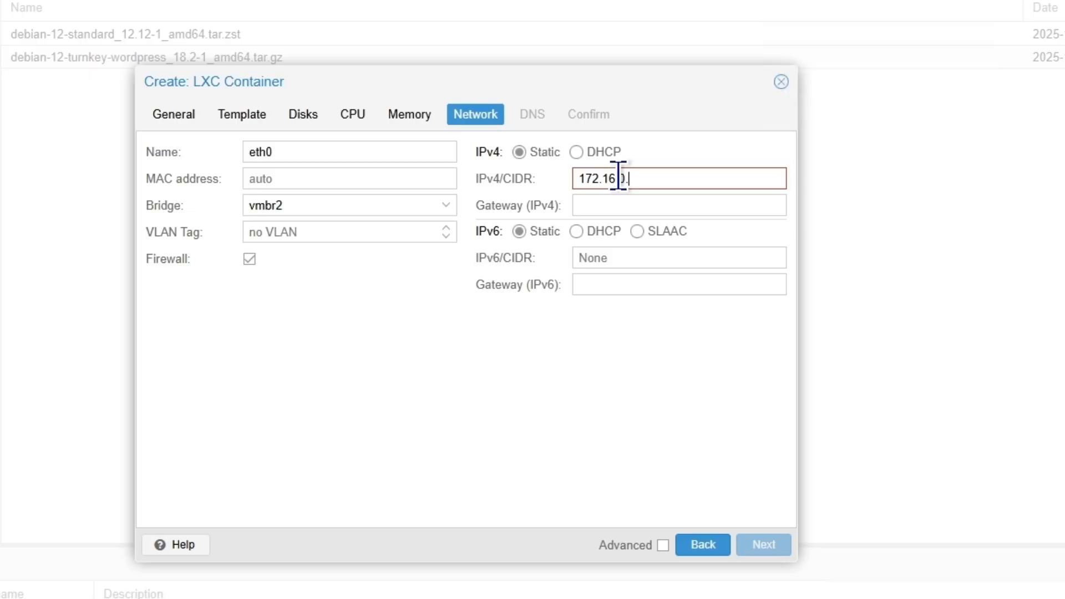
pyautogui.write('3')
pyautogui.click(615, 204)
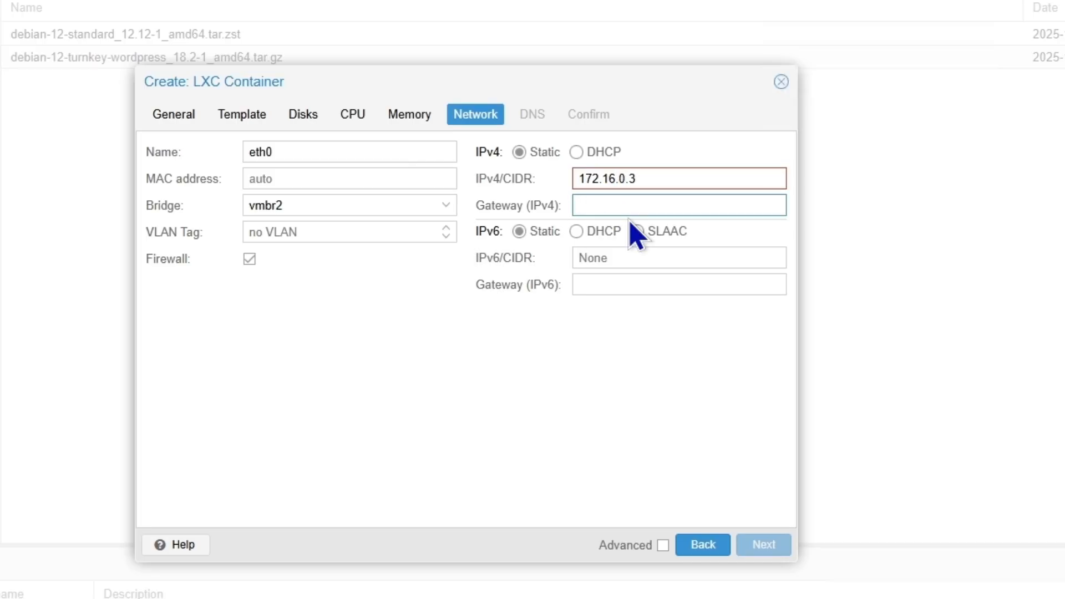
pyautogui.write('172.16.0.1')
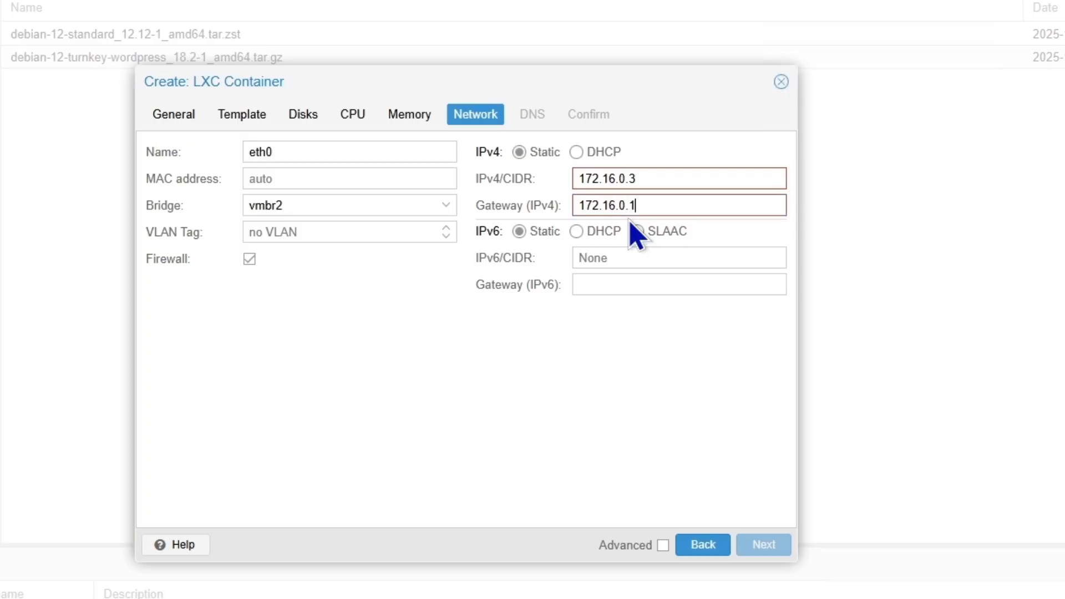
pyautogui.click(668, 178)
pyautogui.write('/')
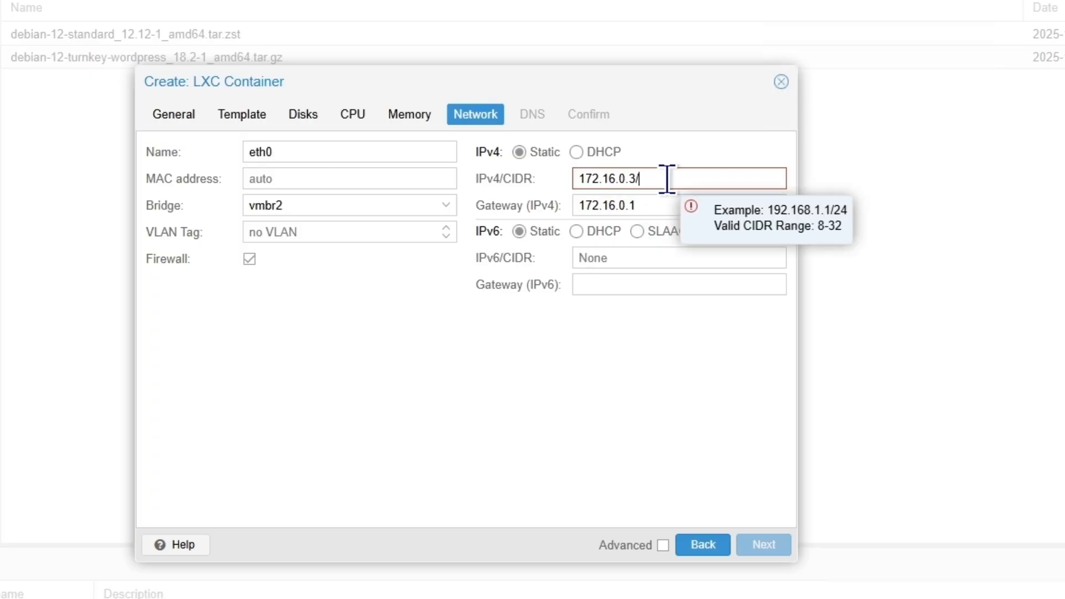
pyautogui.write('16')
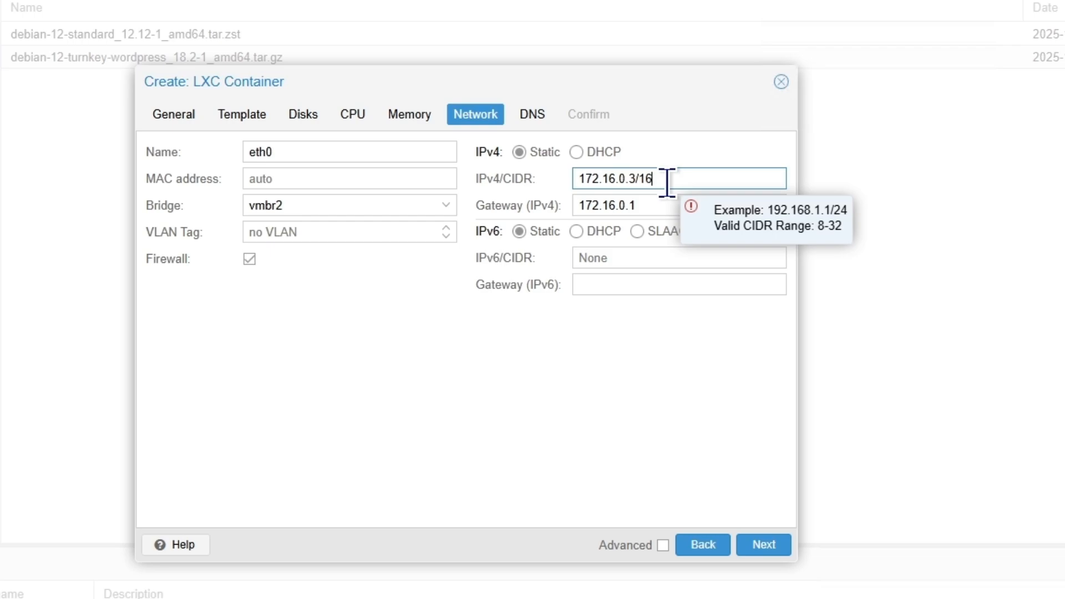
pyautogui.click(763, 546)
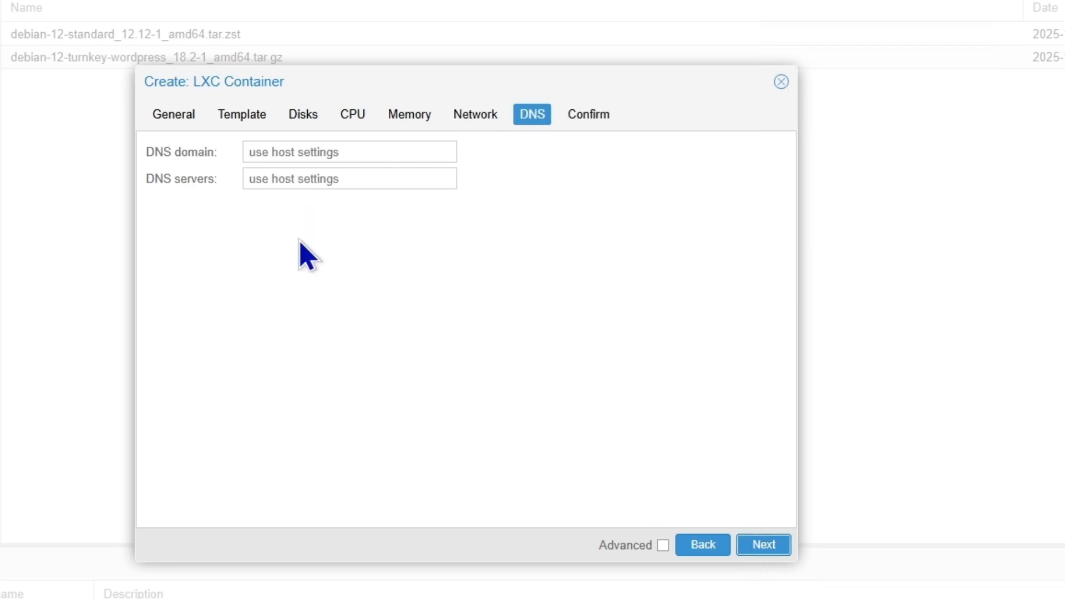
# Set the DNS domain to zzsol.uk and the DNS server to 8.8.8.8
pyautogui.click(293, 150)
pyautogui.write('zzsol.uk')
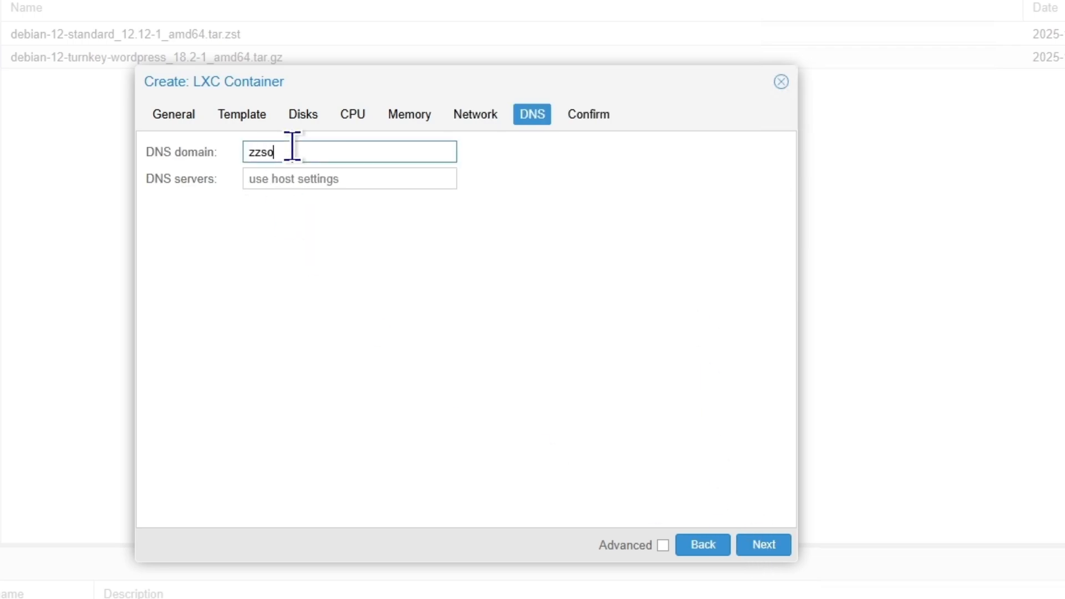
pyautogui.click(332, 181)
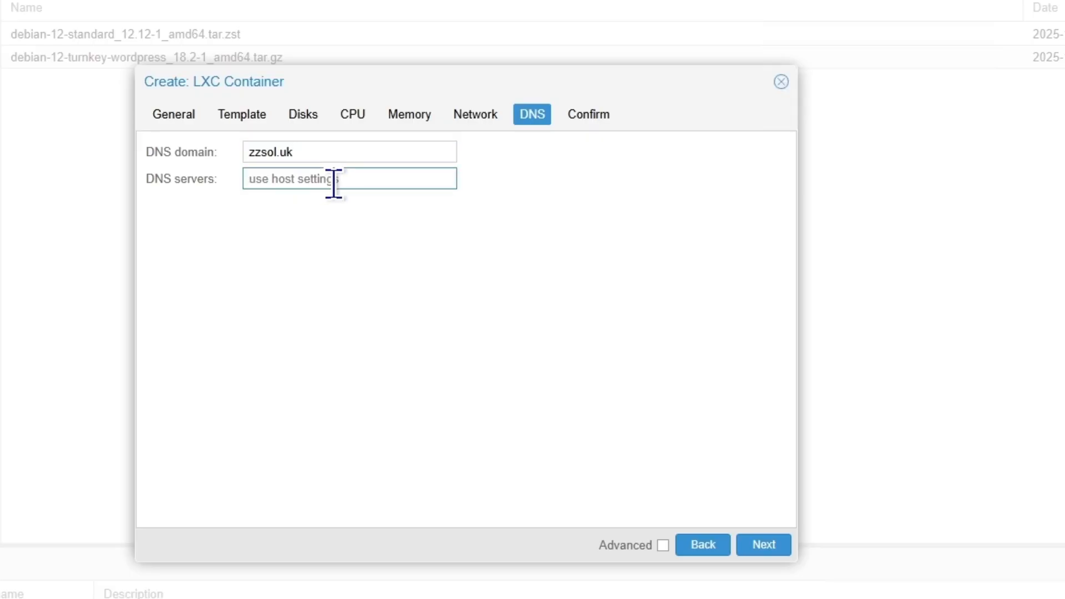
pyautogui.write('8.8.8.8')
pyautogui.click(763, 546)
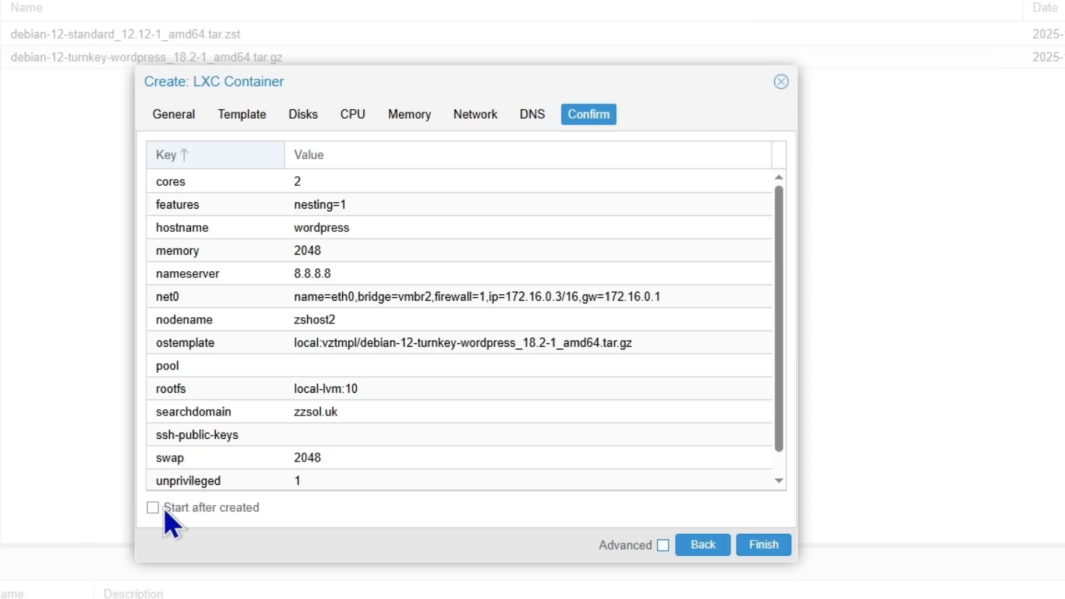
# Enable Start after created and create container 103
pyautogui.click(153, 509)
pyautogui.click(758, 546)
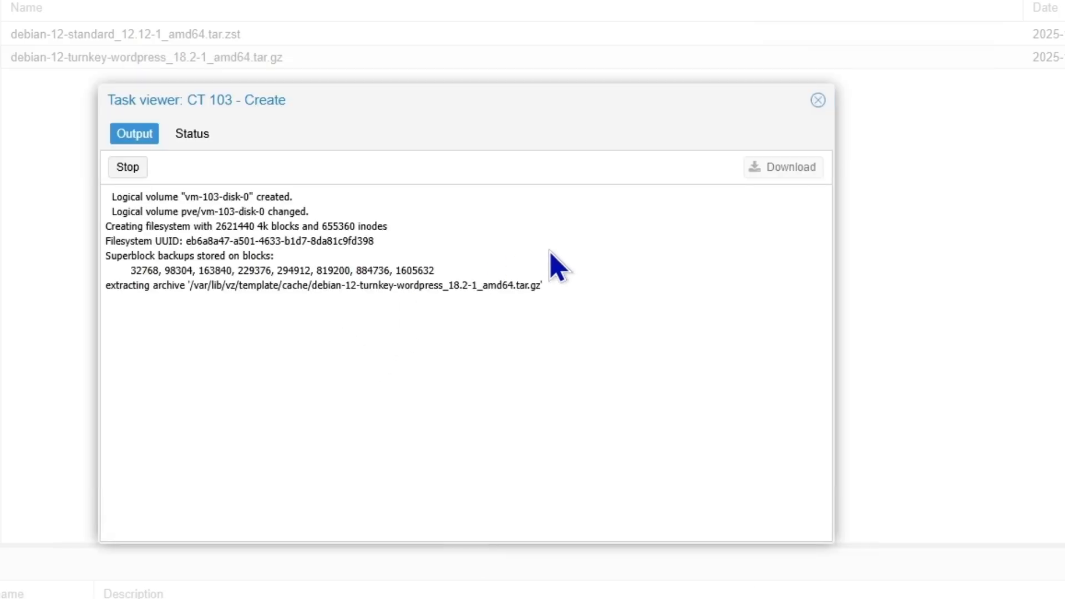
pyautogui.click(818, 101)
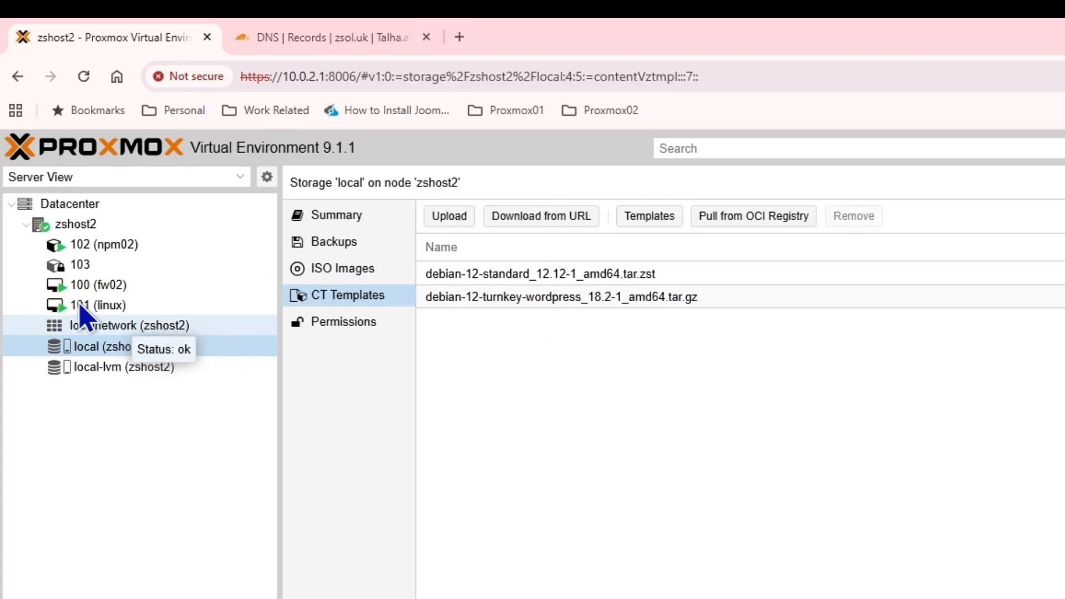
# Turn on Start at boot in container 103's Options
pyautogui.click(78, 266)
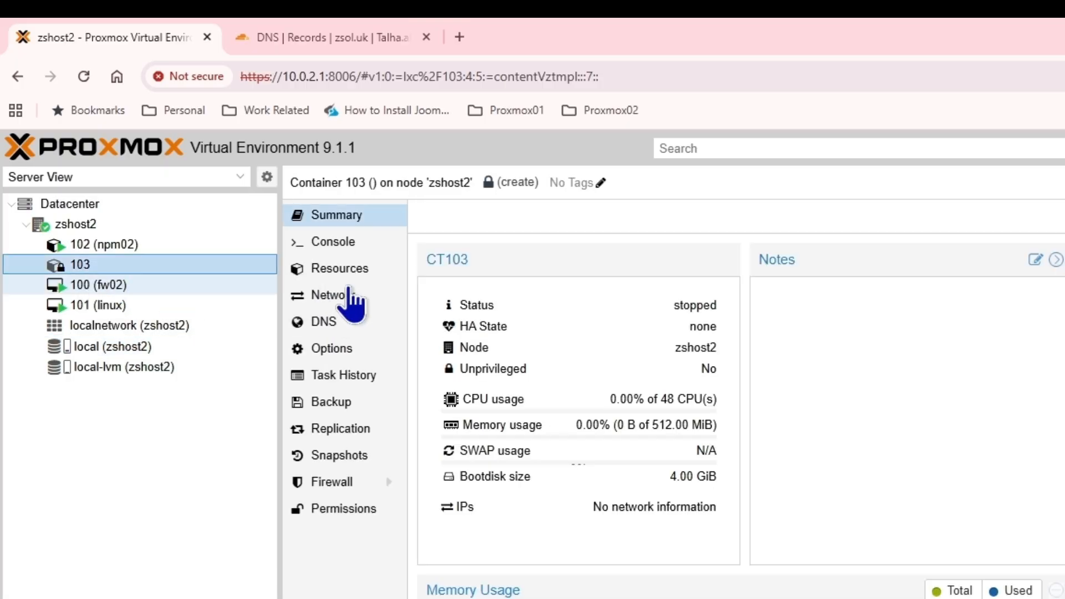
pyautogui.click(358, 348)
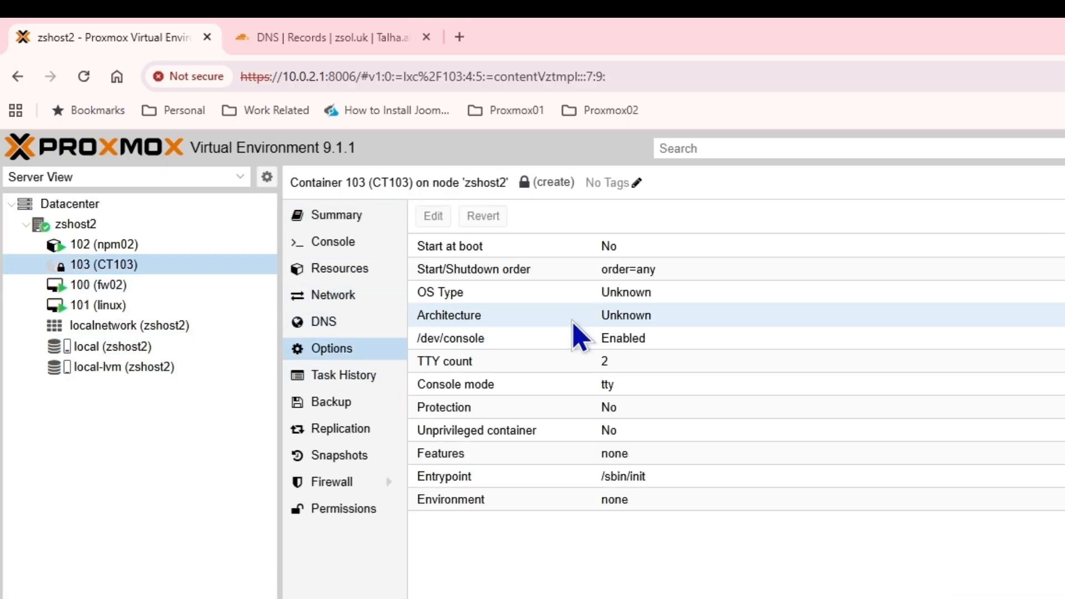
pyautogui.doubleClick(442, 248)
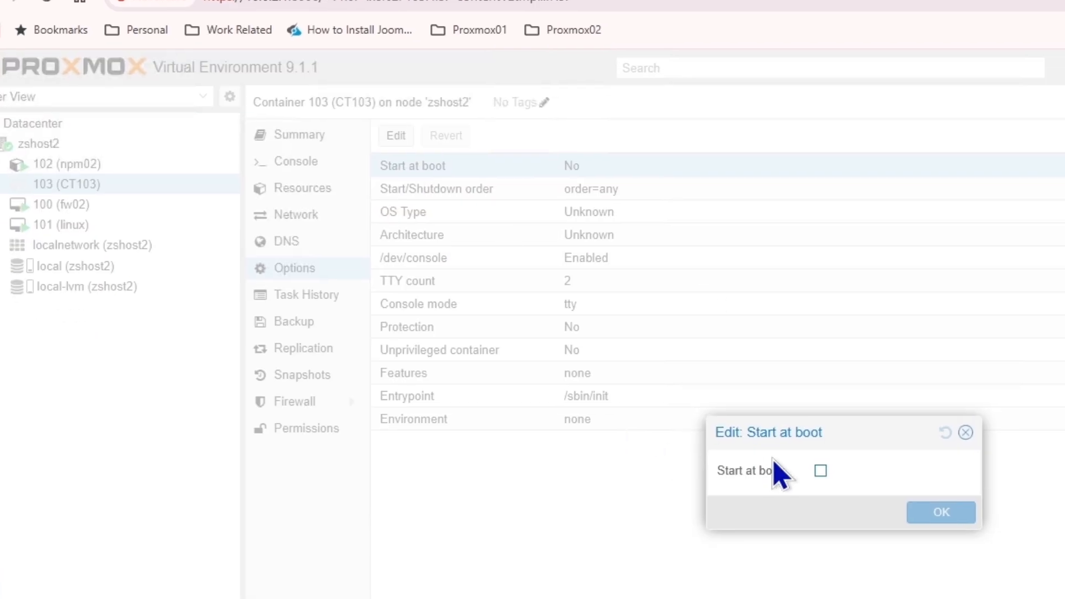
pyautogui.click(858, 551)
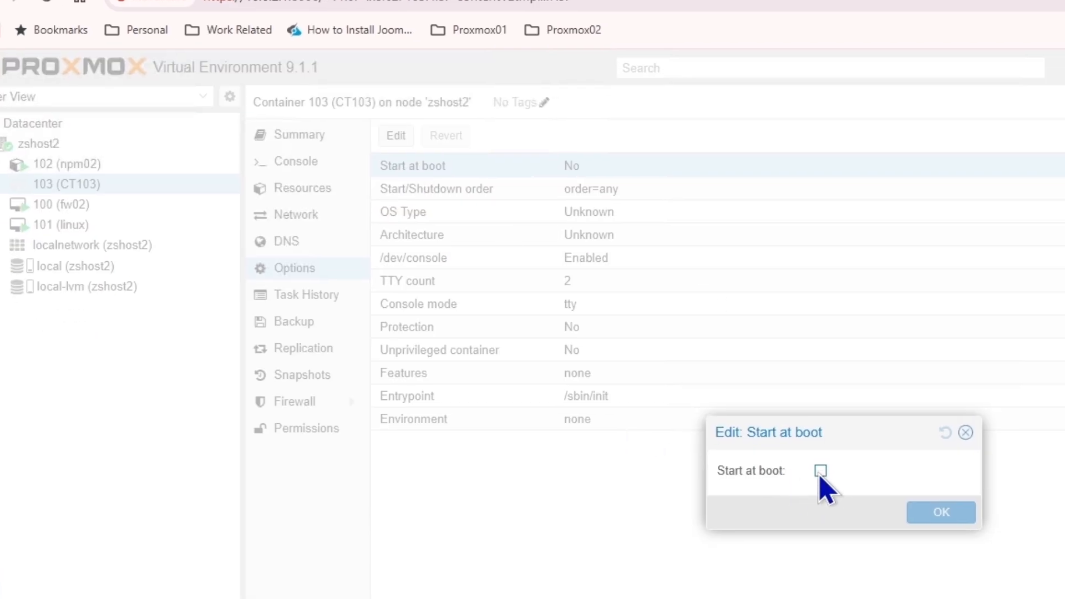
pyautogui.click(940, 513)
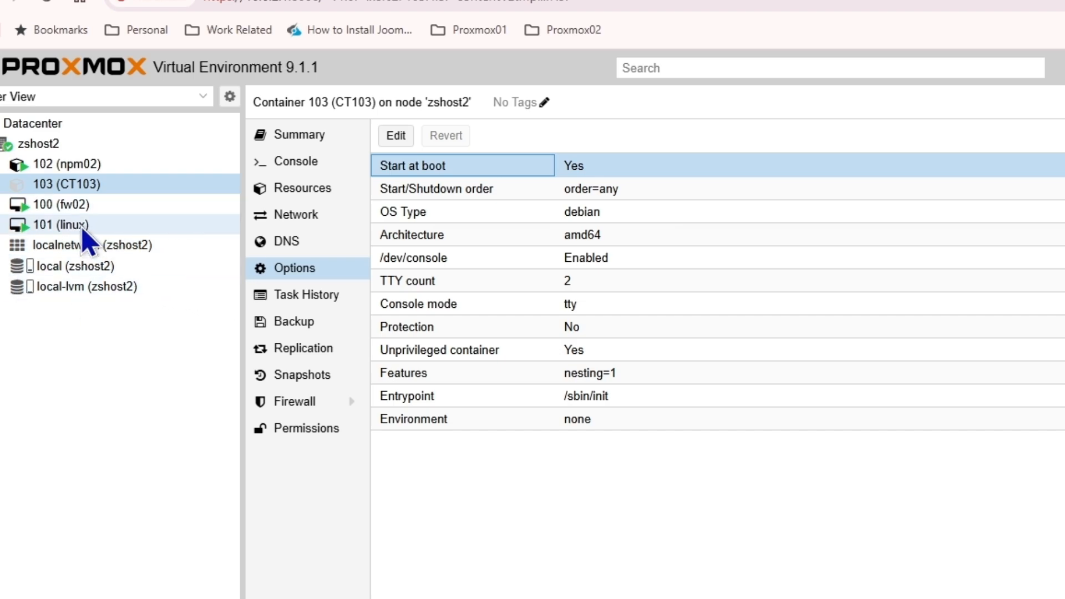
# Enable Start at boot for the fw02 virtual machine
pyautogui.click(55, 205)
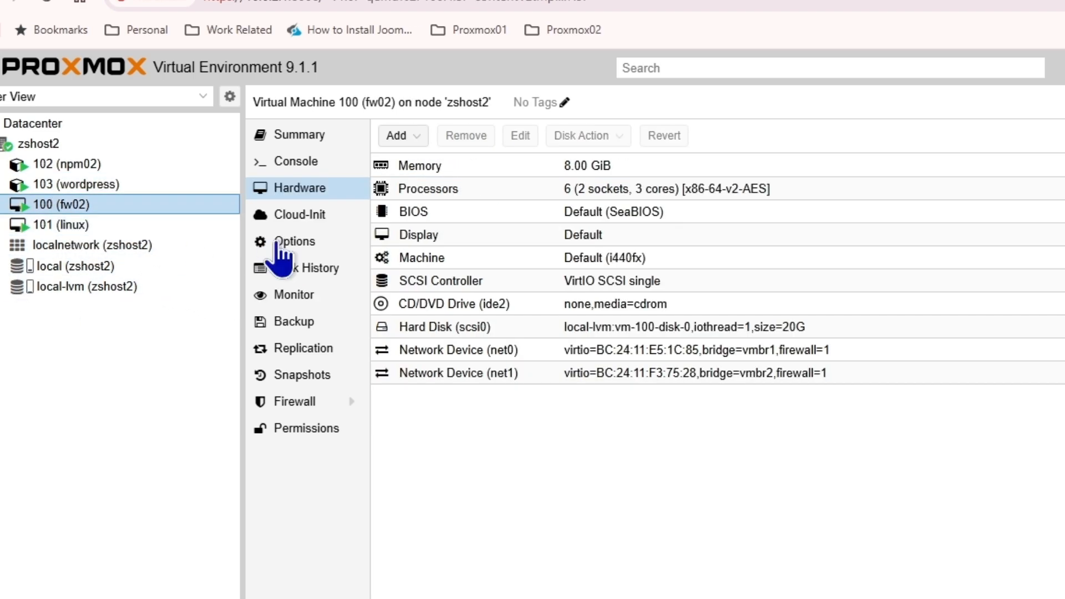
pyautogui.click(300, 244)
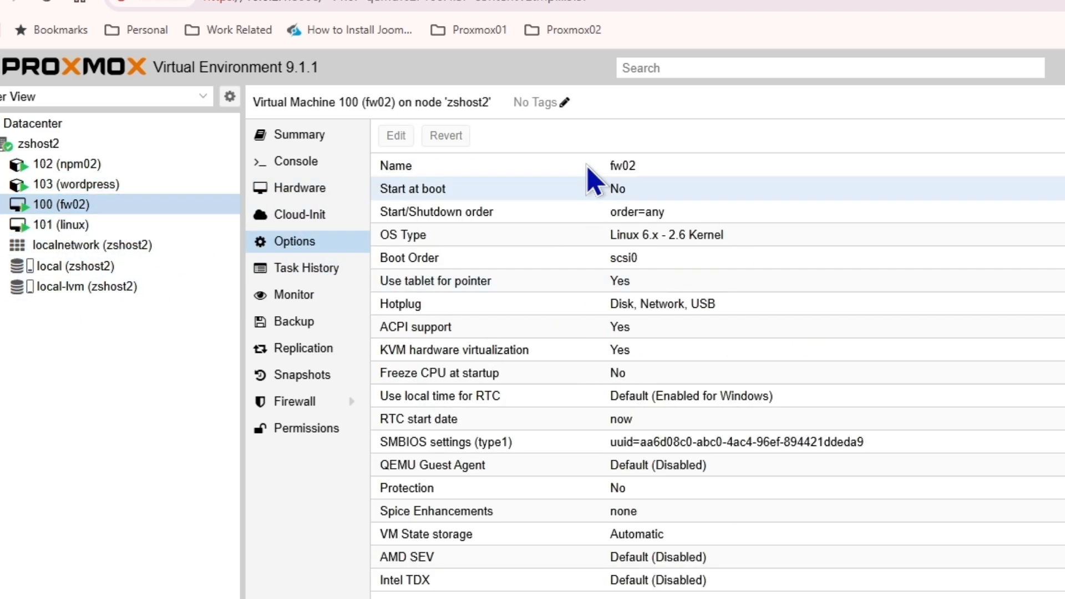
pyautogui.doubleClick(467, 191)
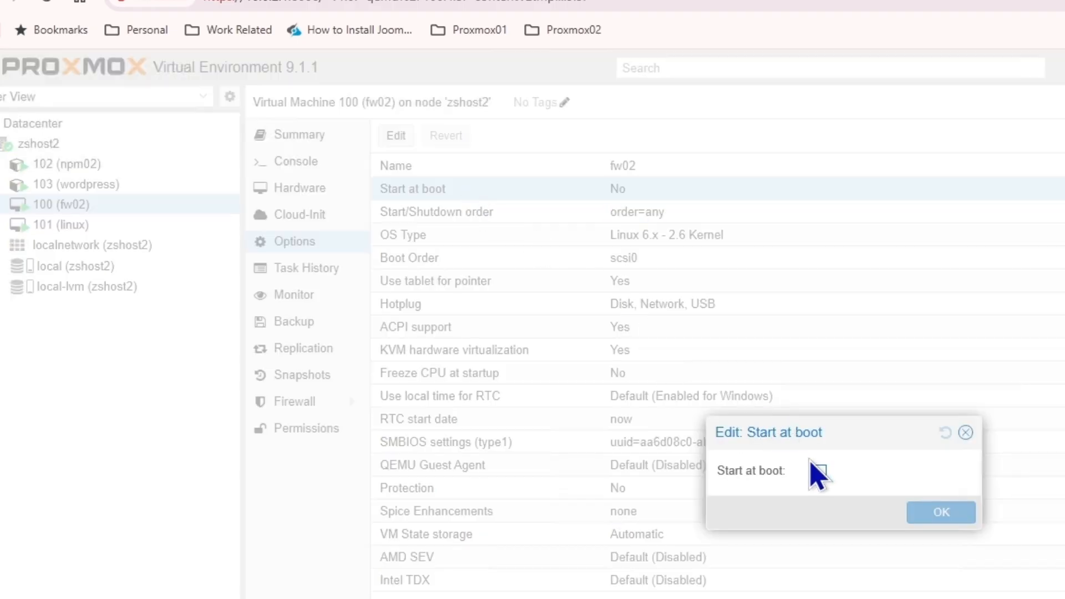
pyautogui.click(820, 470)
pyautogui.click(937, 512)
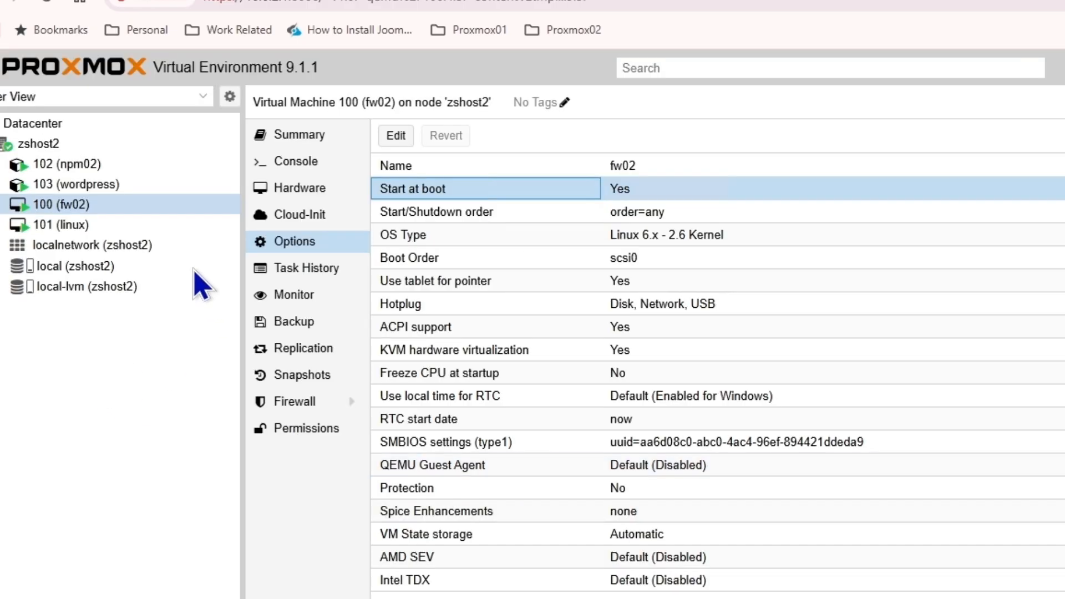
# Enable Start at boot for the npm02 container
pyautogui.doubleClick(84, 171)
pyautogui.click(689, 0)
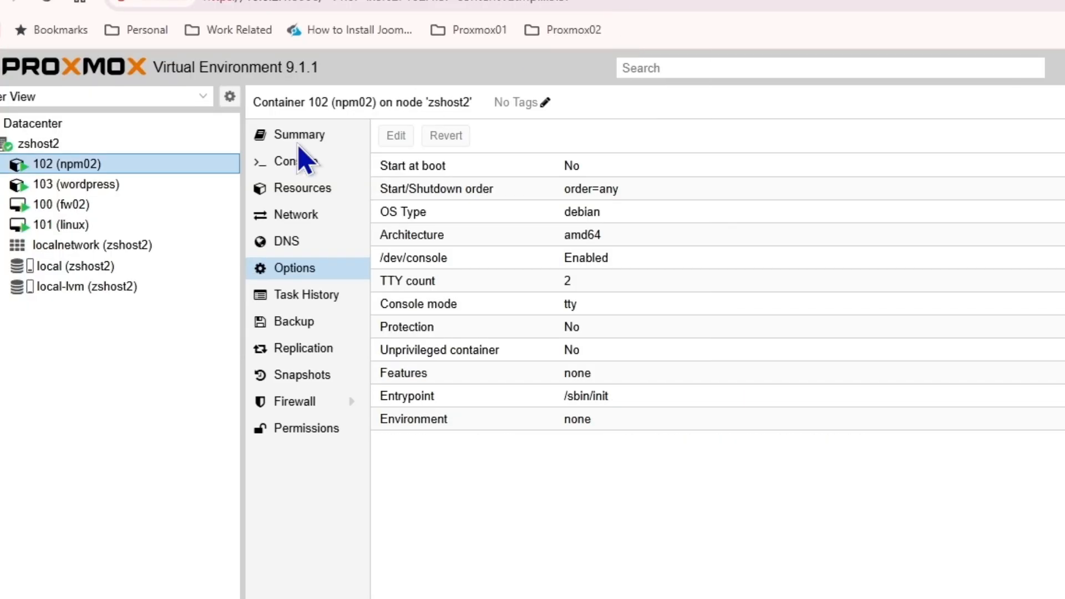
pyautogui.doubleClick(456, 168)
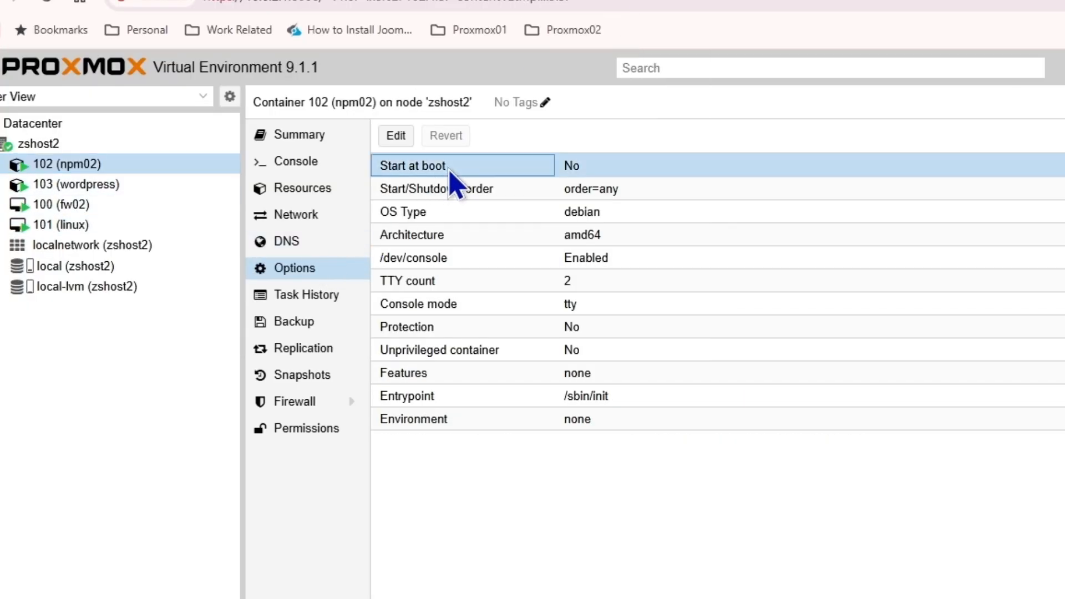
pyautogui.click(820, 471)
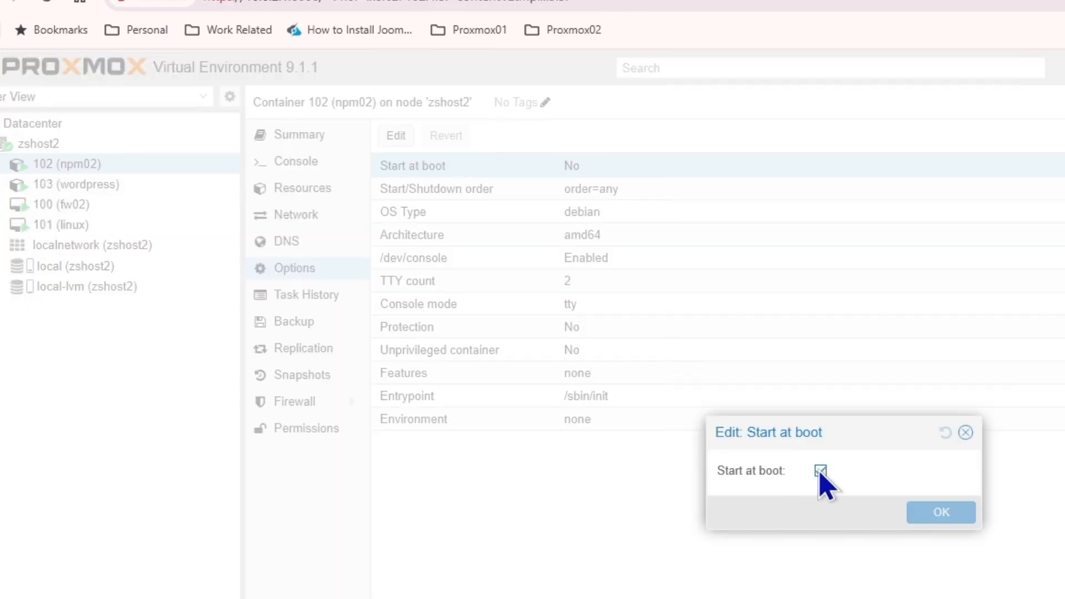
pyautogui.click(954, 515)
# Select the wordpress container 103 in the resource tree
pyautogui.click(61, 222)
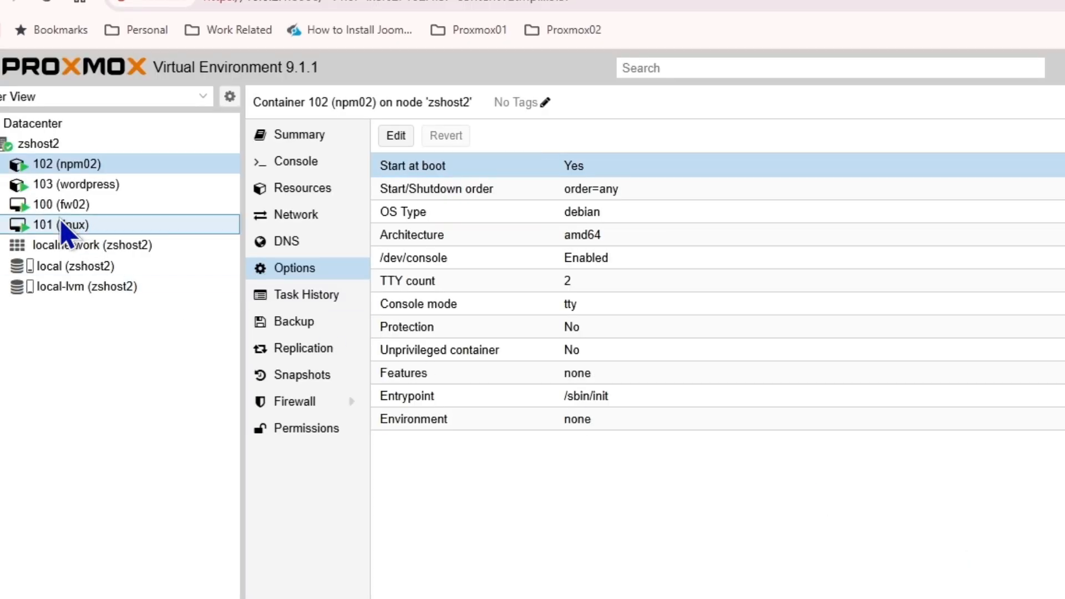
pyautogui.click(46, 166)
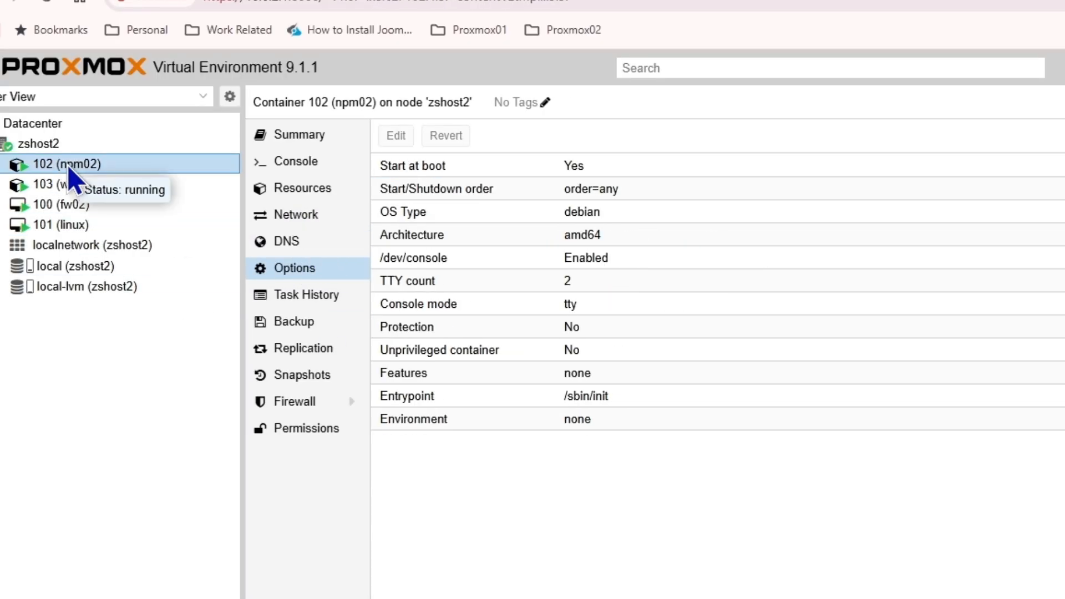
pyautogui.click(67, 188)
# Open container 103's console and log in as root with its password
pyautogui.doubleClick(67, 188)
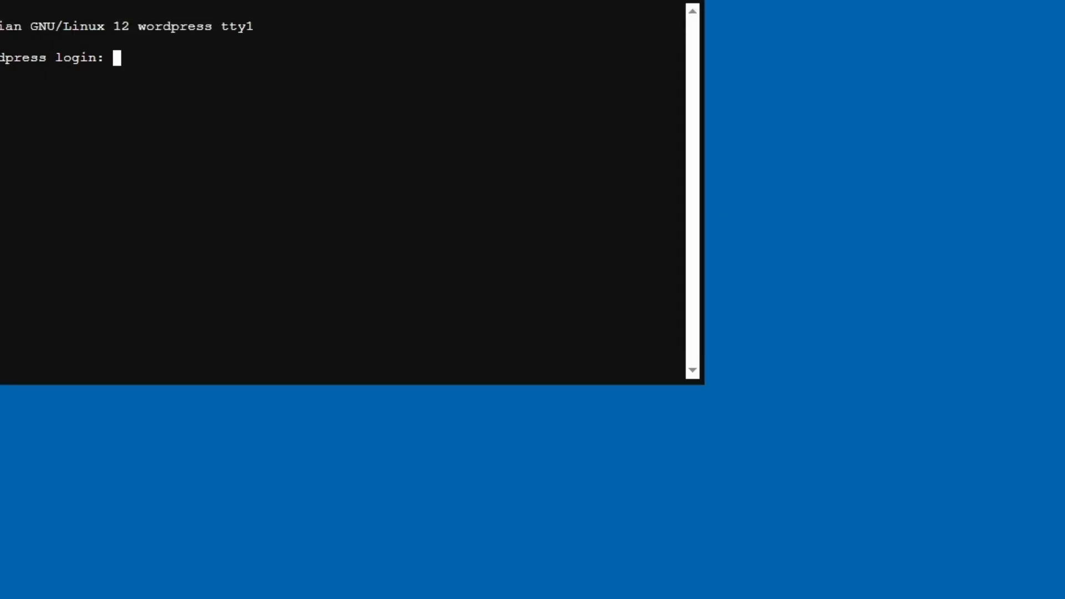
pyautogui.moveTo(78, 1); pyautogui.dragTo(463, 149)
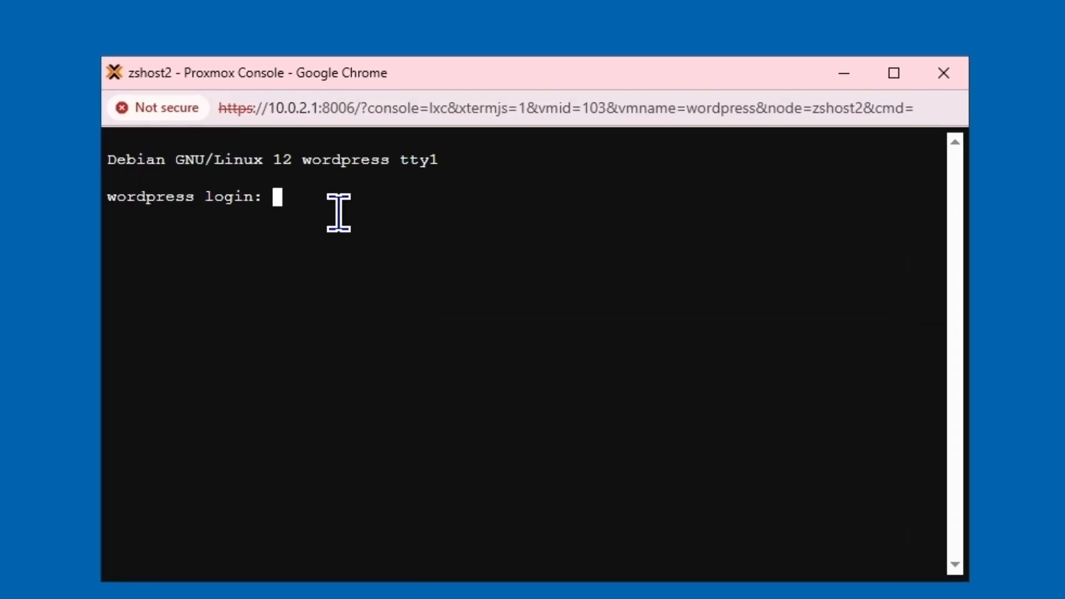
pyautogui.write('root')
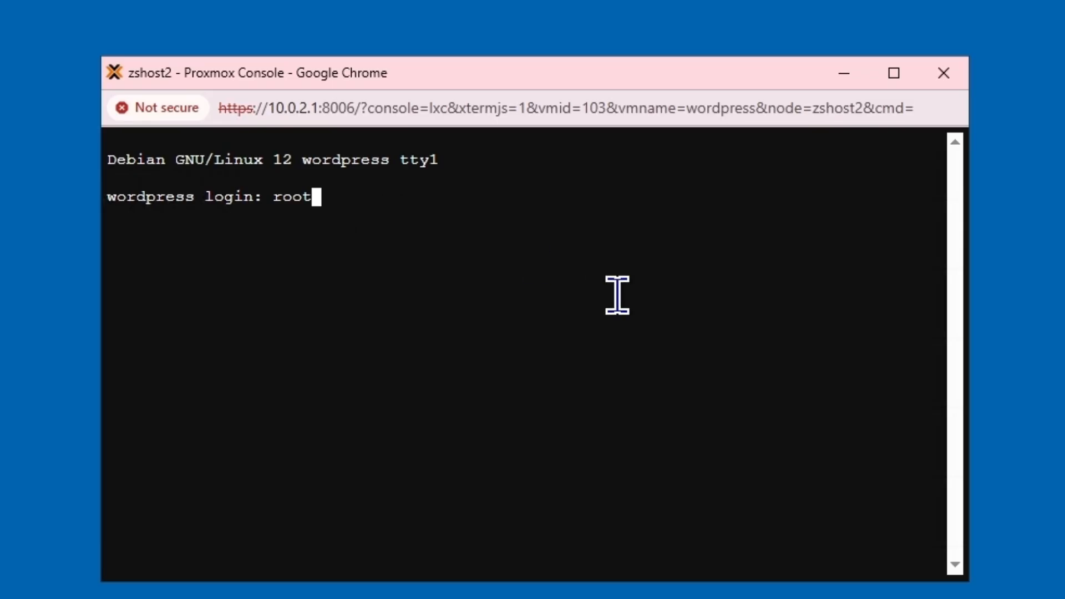
pyautogui.press('Return')
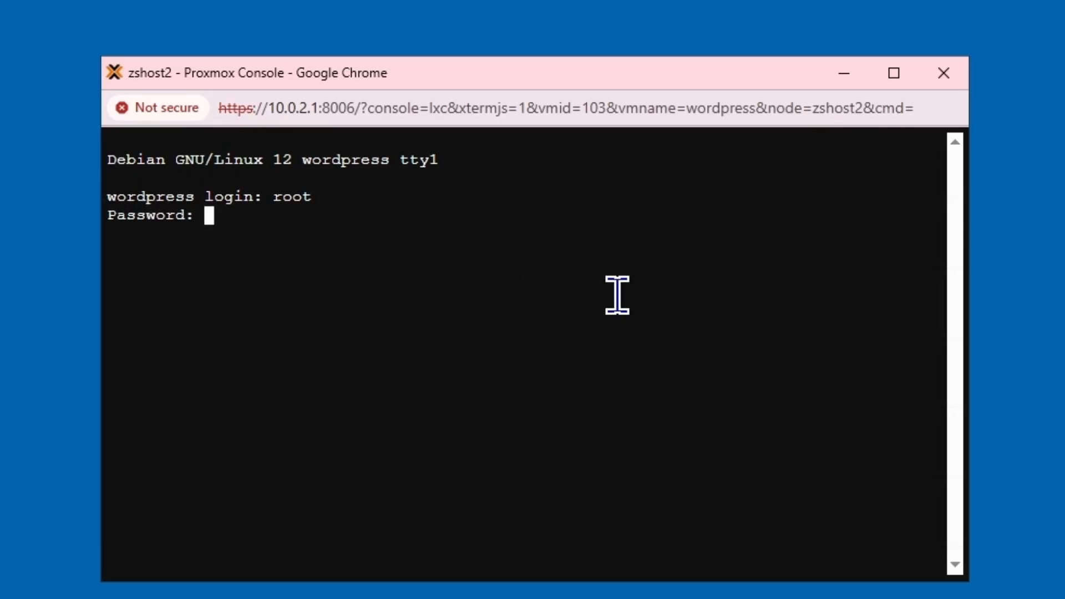
pyautogui.hotkey('ctrl', 'c')
pyautogui.write('#!')
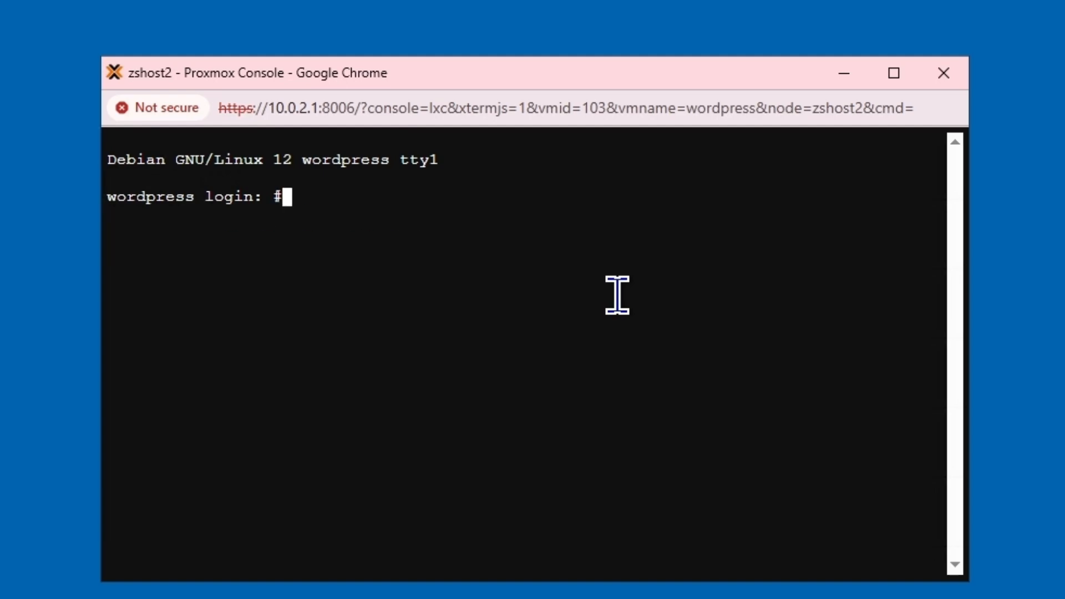
pyautogui.press('BackSpace')
pyautogui.press('BackSpace')
pyautogui.write('root')
pyautogui.press('Return')
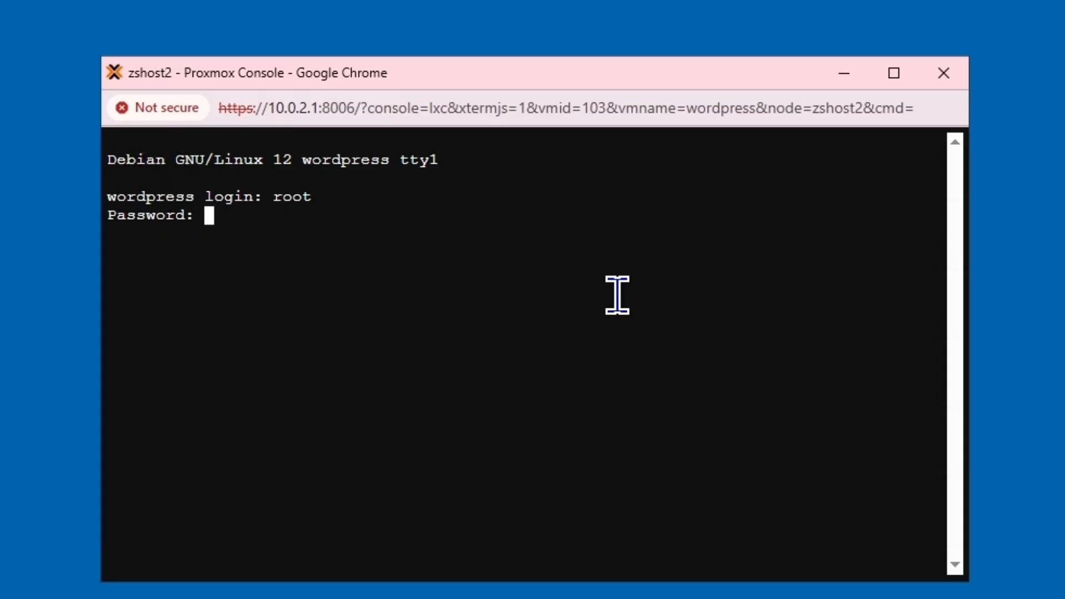
pyautogui.press('Return')
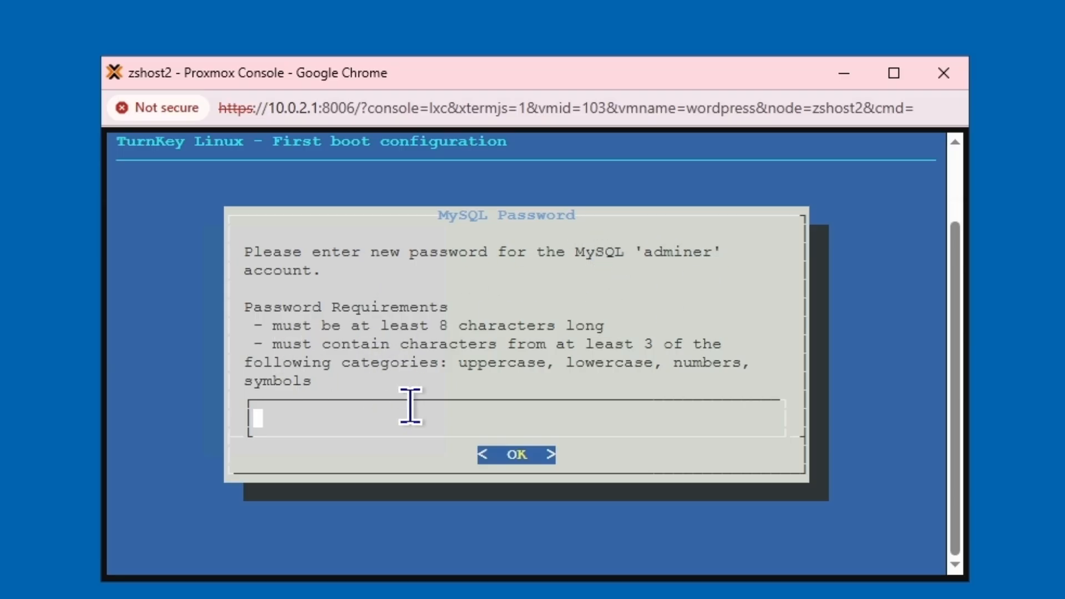
pyautogui.write('***************')
# Enter and confirm the new MySQL 'adminer' password
pyautogui.press('Return')
pyautogui.write('********')
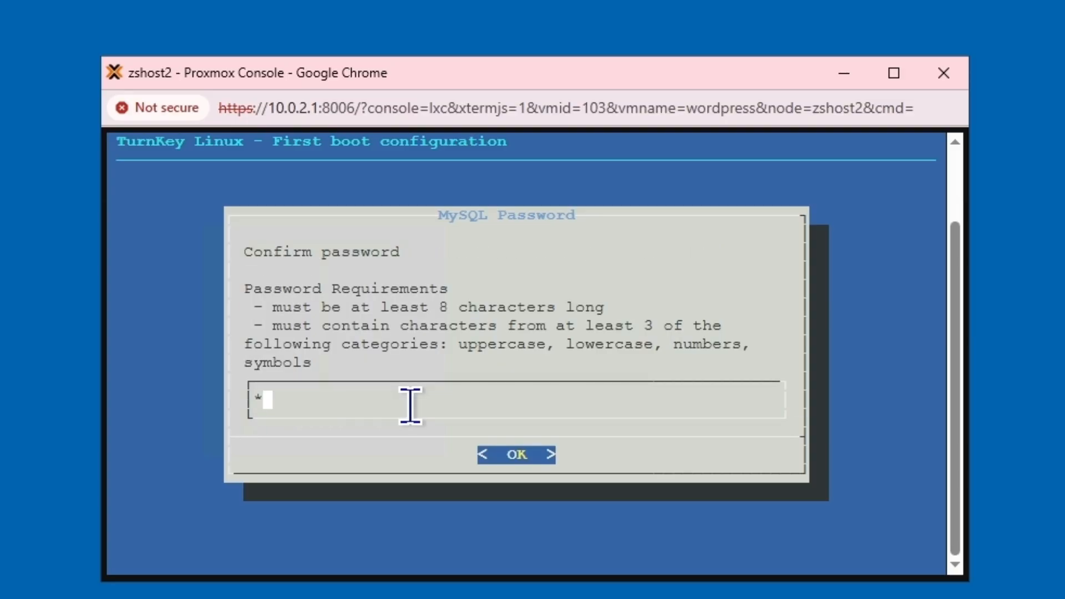
pyautogui.press('BackSpace')
pyautogui.press('BackSpace')
pyautogui.press('BackSpace')
pyautogui.press('BackSpace')
pyautogui.press('BackSpace')
pyautogui.press('BackSpace')
pyautogui.press('BackSpace')
pyautogui.press('BackSpace')
pyautogui.write('**************')
pyautogui.press('Return')
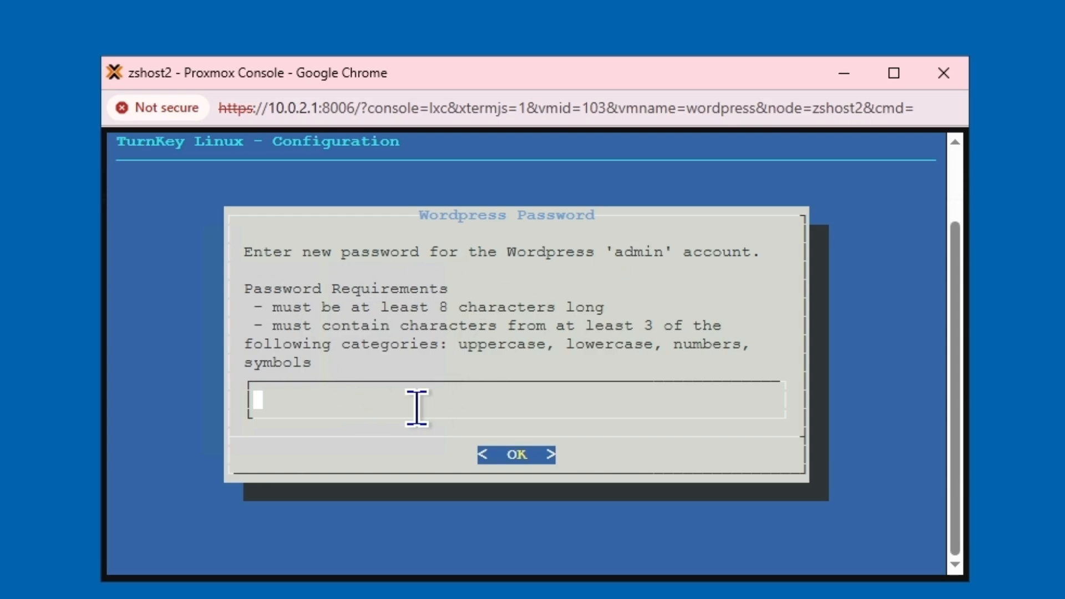
# Enter and confirm the WordPress 'admin' password
pyautogui.write('***************')
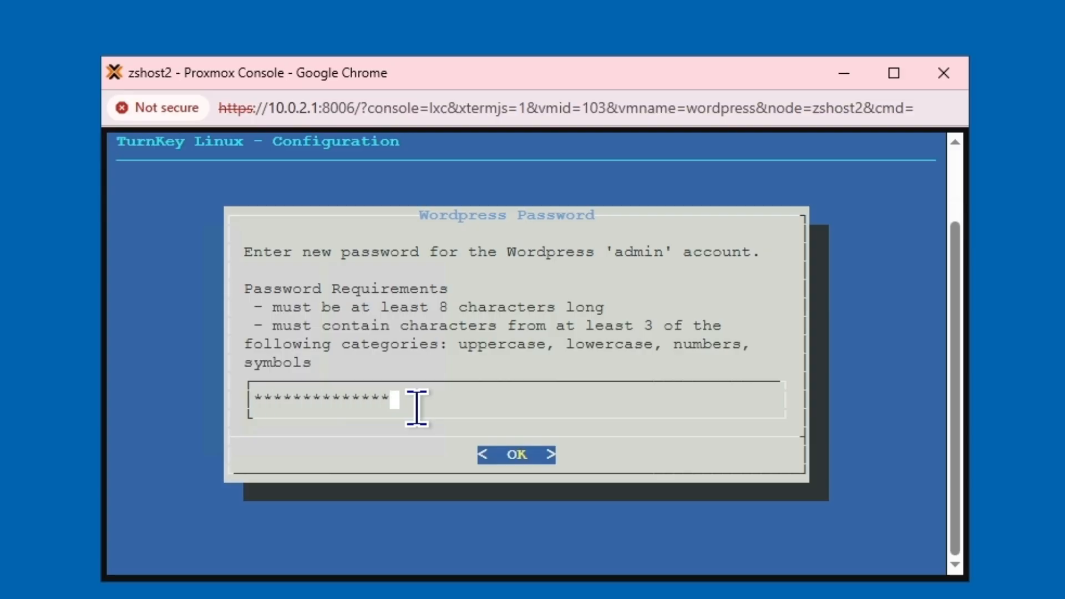
pyautogui.press('Return')
pyautogui.write('*********')
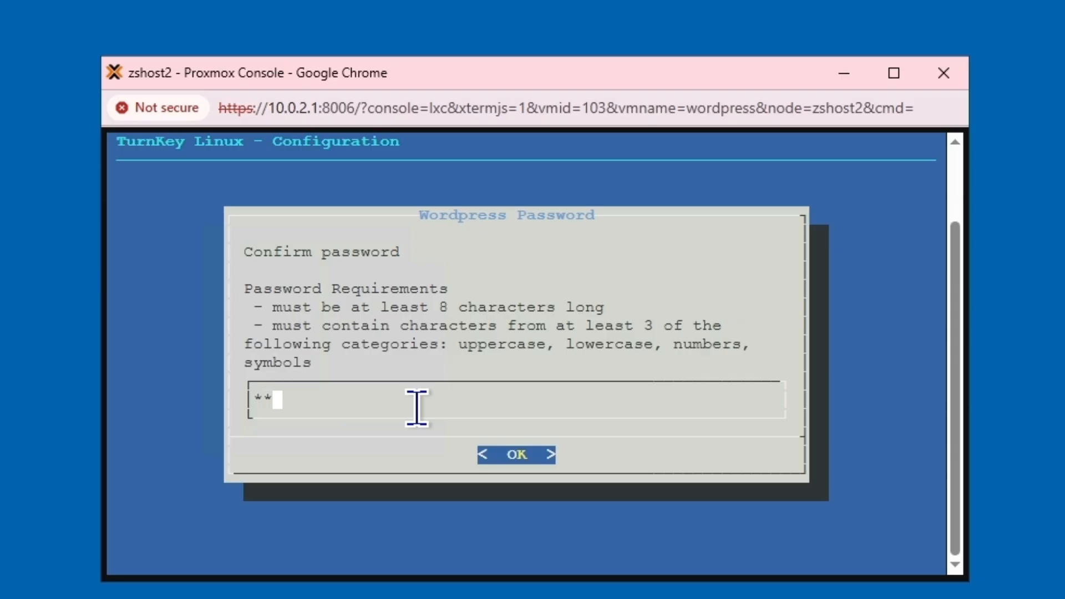
pyautogui.write('******')
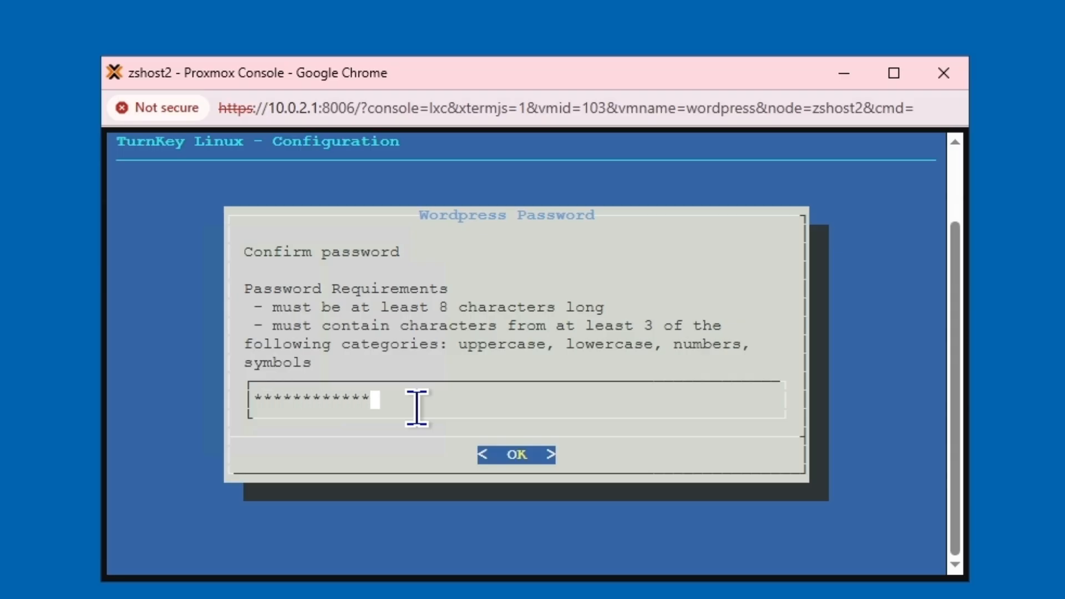
pyautogui.press('Return')
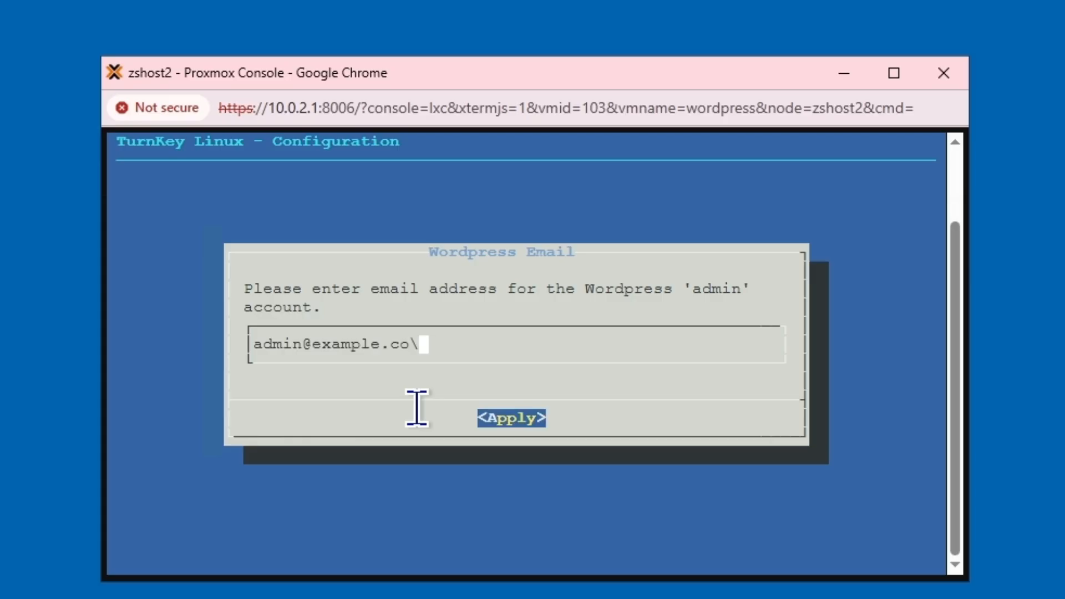
# Replace the default WordPress admin email with the user's own email address
pyautogui.press('BackSpace')
pyautogui.press('BackSpace')
pyautogui.press('BackSpace')
pyautogui.press('BackSpace')
pyautogui.press('BackSpace')
pyautogui.press('BackSpace')
pyautogui.press('BackSpace')
pyautogui.press('BackSpace')
pyautogui.press('BackSpace')
pyautogui.press('BackSpace')
pyautogui.press('BackSpace')
pyautogui.press('BackSpace')
pyautogui.press('BackSpace')
pyautogui.press('BackSpace')
pyautogui.press('BackSpace')
pyautogui.press('BackSpace')
pyautogui.press('BackSpace')
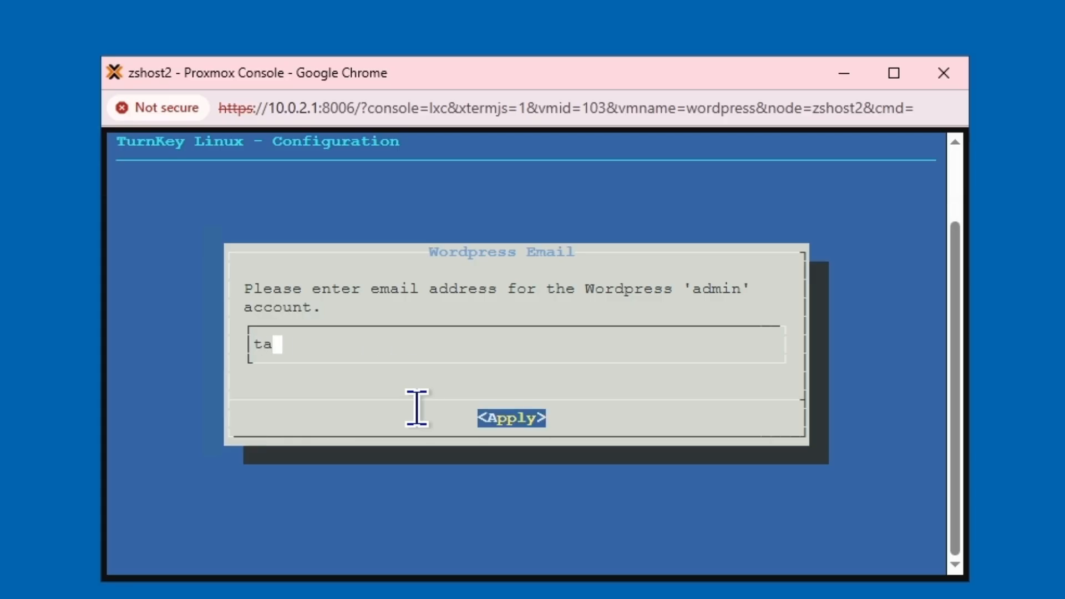
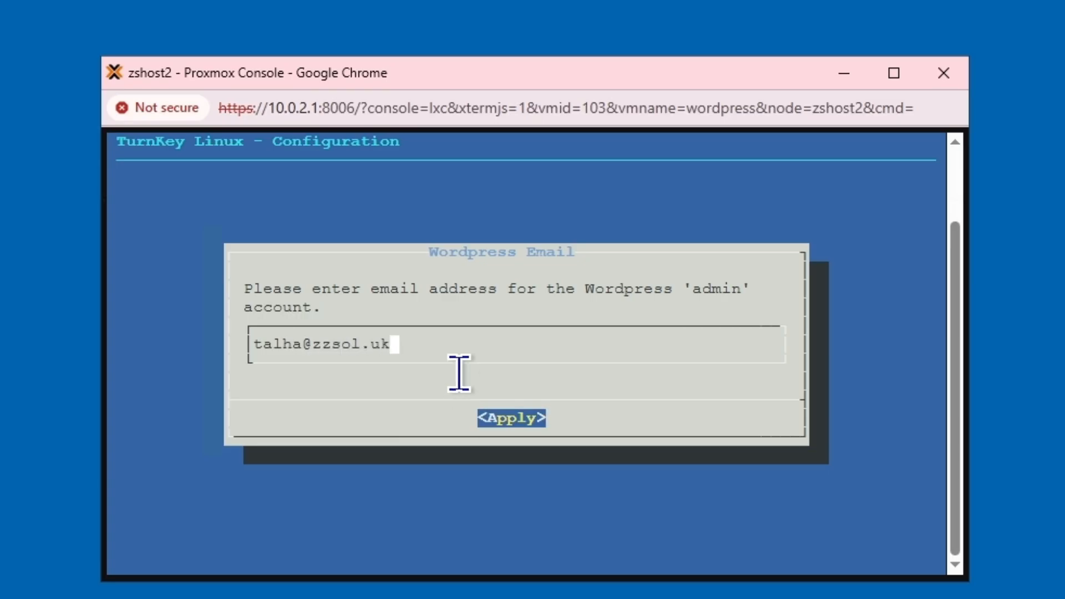
pyautogui.press('Return')
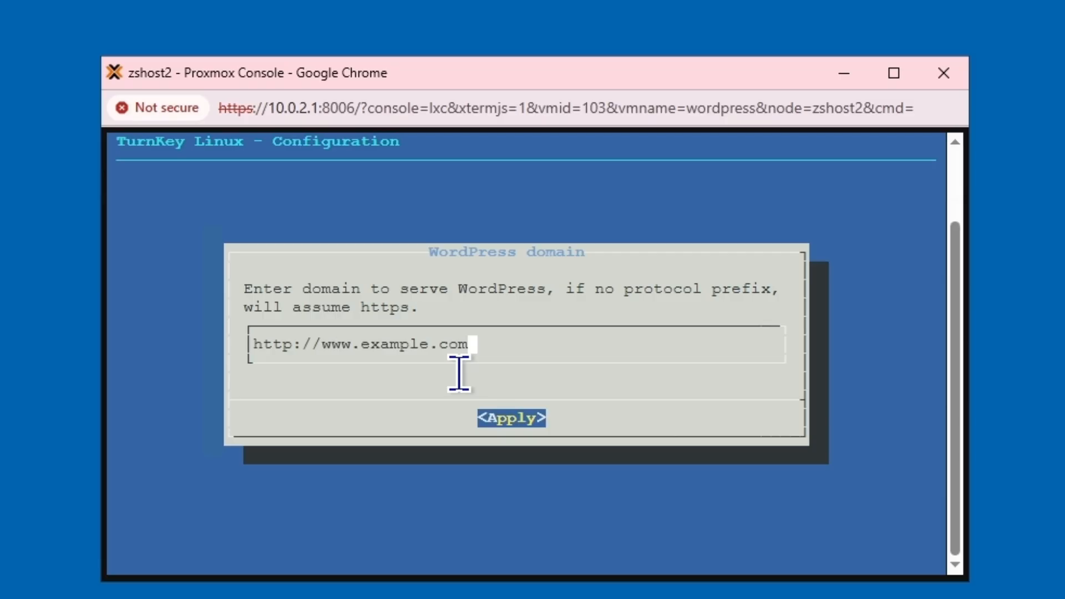
pyautogui.press('BackSpace')
pyautogui.press('BackSpace')
pyautogui.press('BackSpace')
pyautogui.press('BackSpace')
pyautogui.press('BackSpace')
pyautogui.press('BackSpace')
pyautogui.press('BackSpace')
pyautogui.press('BackSpace')
pyautogui.press('BackSpace')
pyautogui.press('BackSpace')
pyautogui.press('BackSpace')
pyautogui.press('BackSpace')
pyautogui.press('BackSpace')
pyautogui.press('BackSpace')
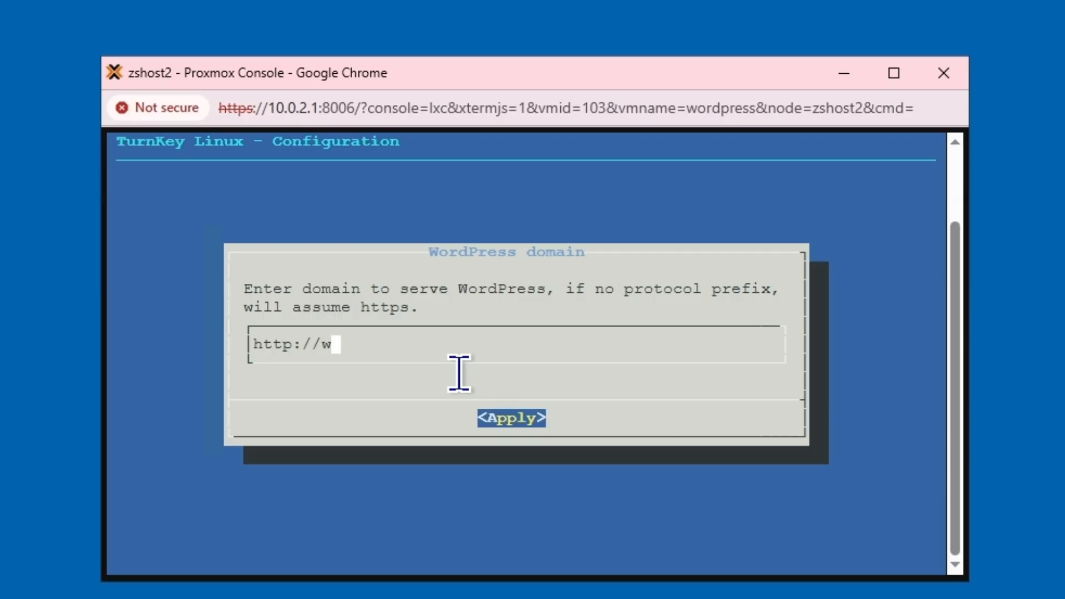
pyautogui.press('BackSpace')
pyautogui.write('blog.')
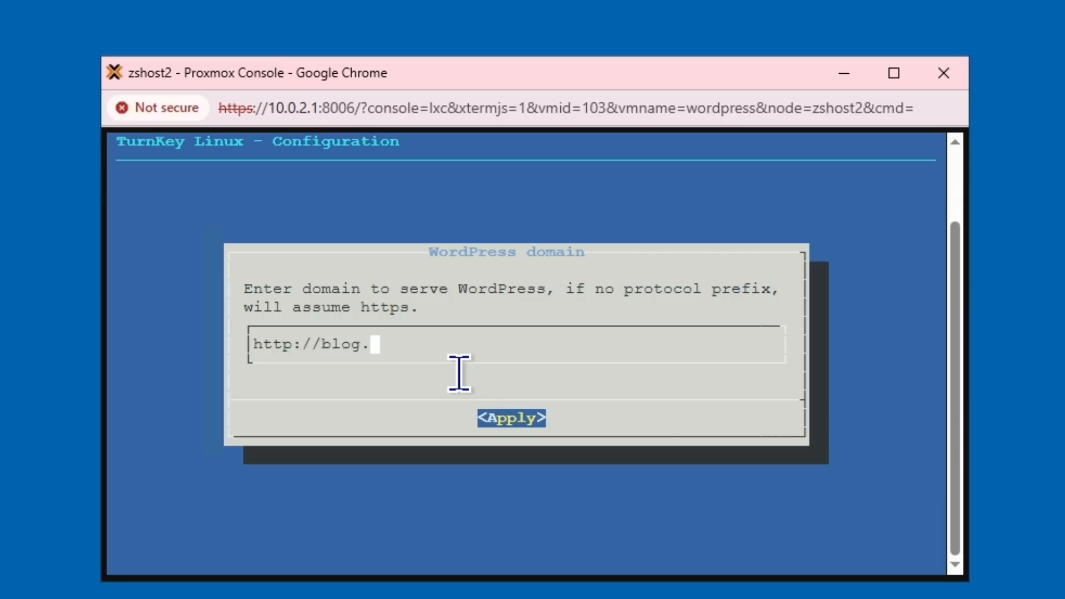
pyautogui.write('zzsol.uk')
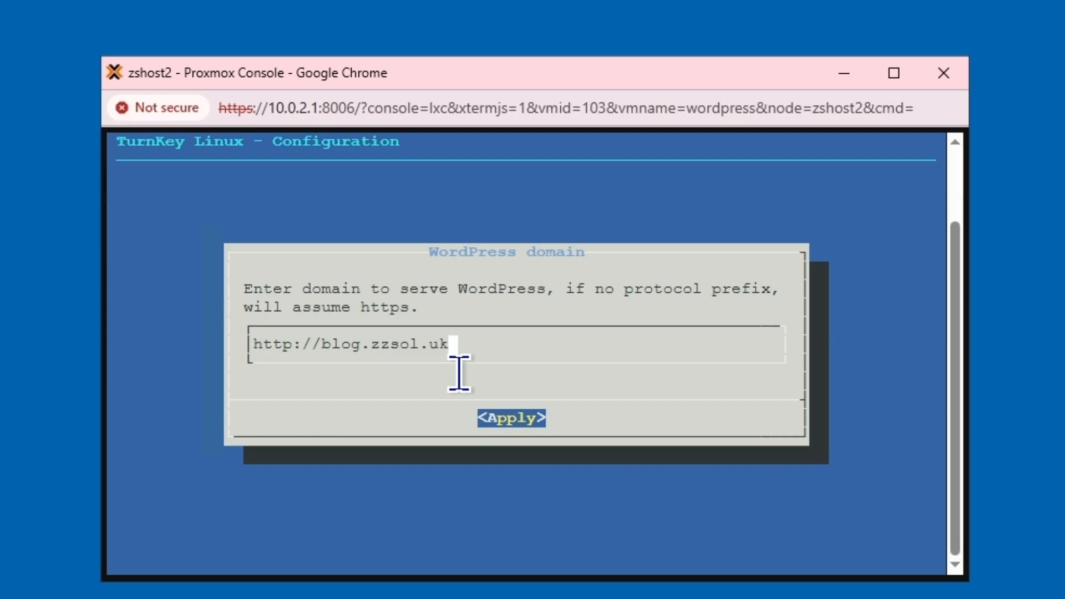
pyautogui.press('Tab')
pyautogui.press('Return')
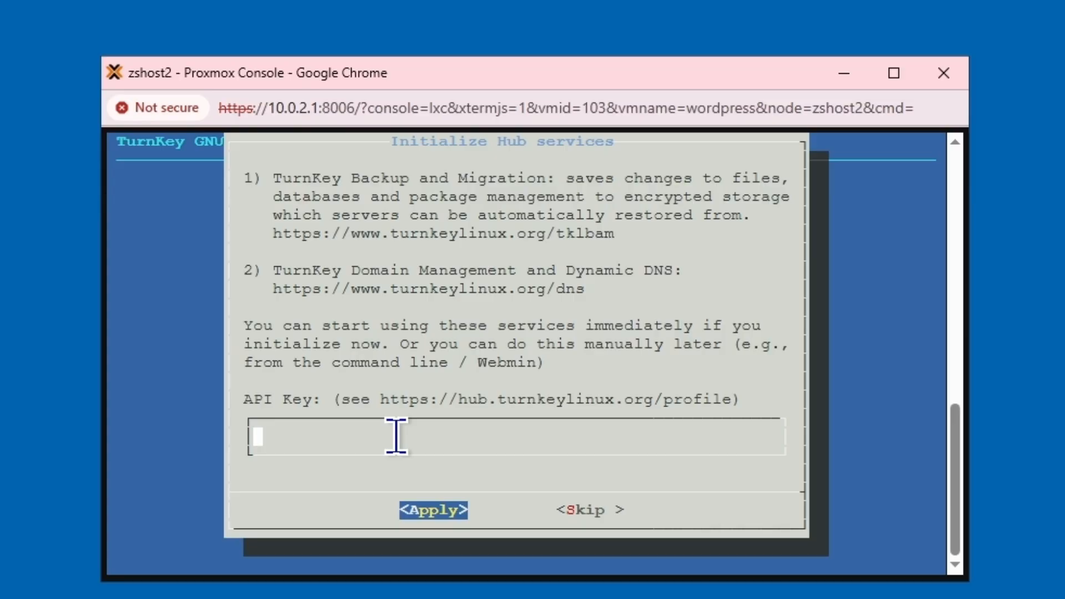
# Skip Hub services and enable security alerts to the prefilled email address
pyautogui.press('Tab')
pyautogui.press('Right')
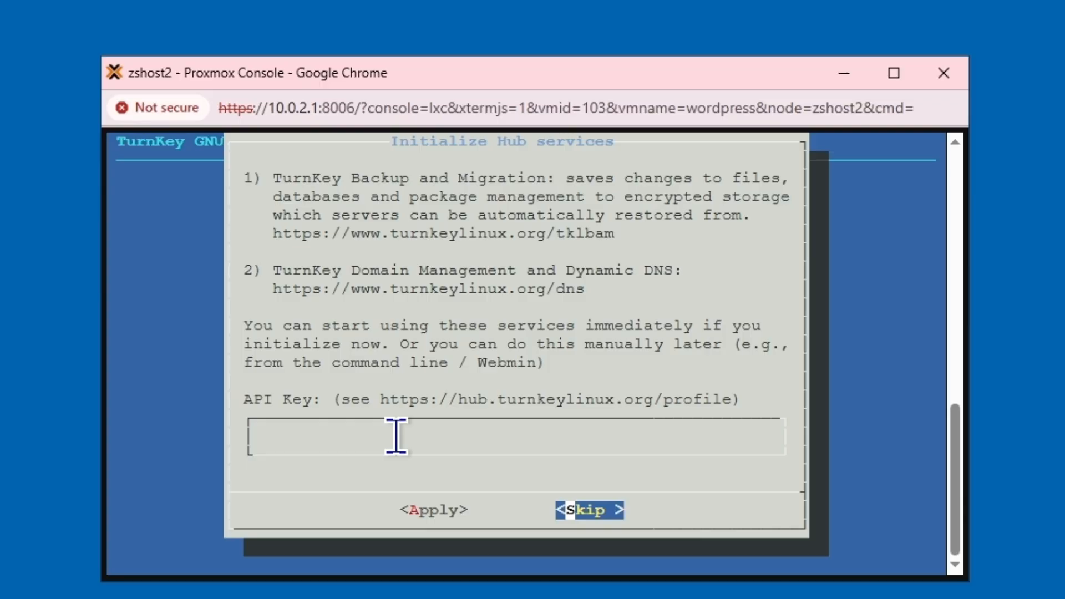
pyautogui.press('Return')
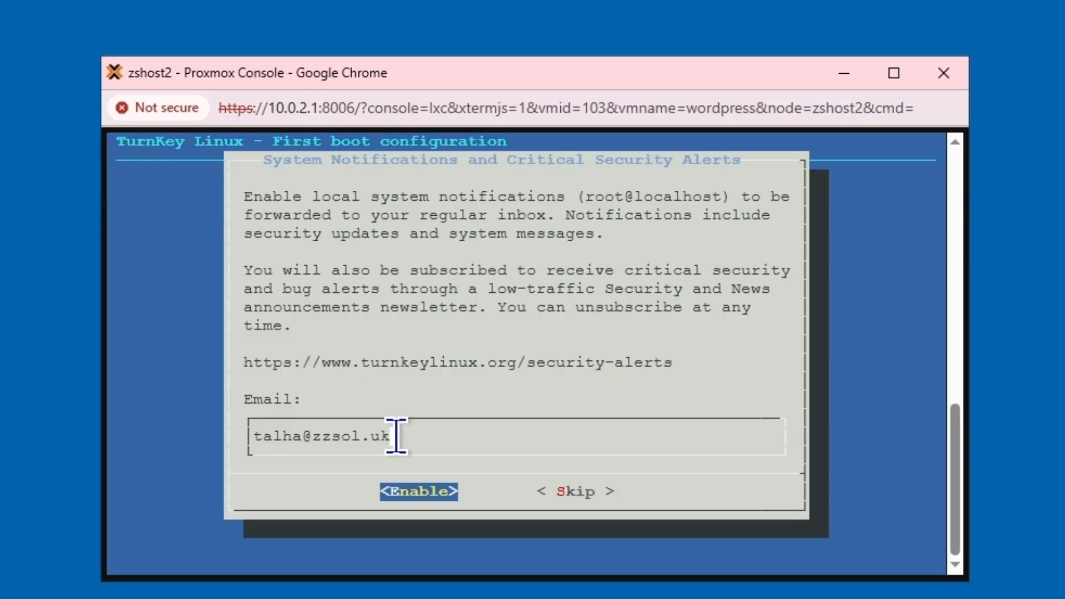
pyautogui.press('Return')
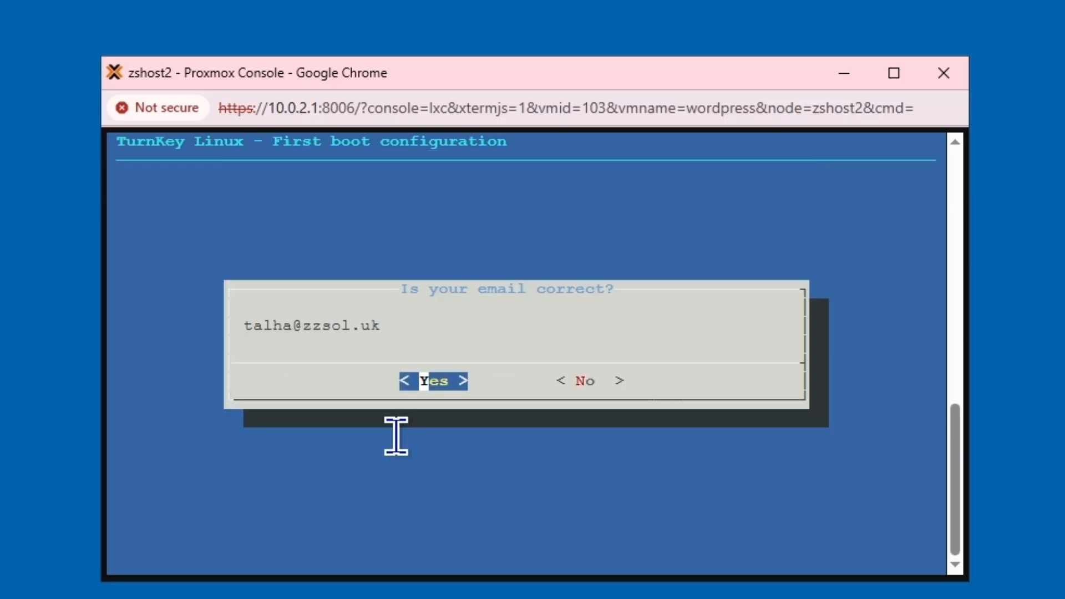
pyautogui.press('Return')
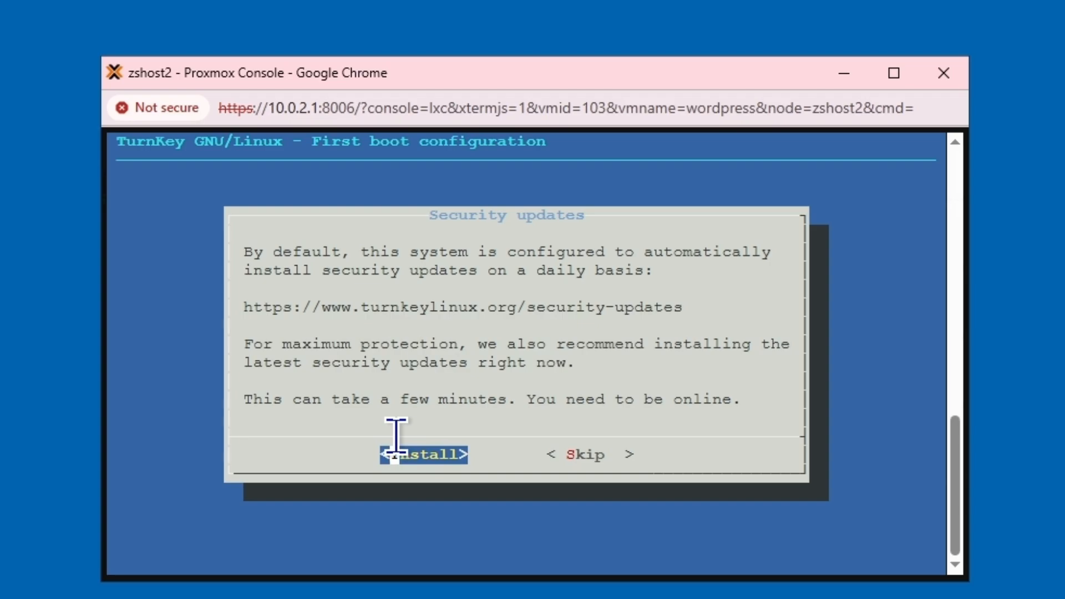
# Install the latest security updates and reboot the container
pyautogui.press('Return')
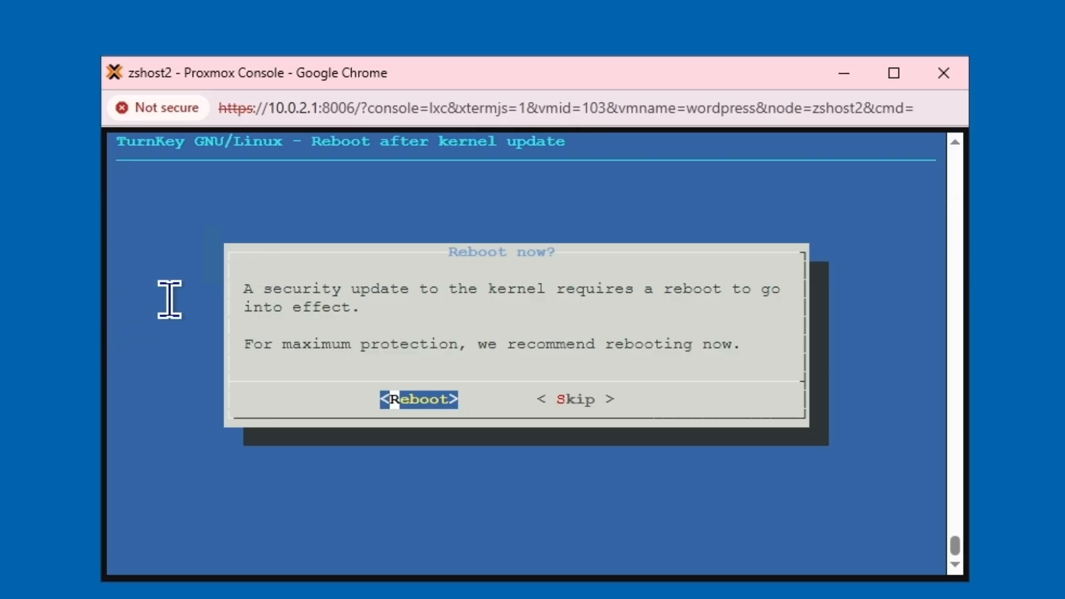
pyautogui.press('Right')
pyautogui.press('Left')
pyautogui.press('Return')
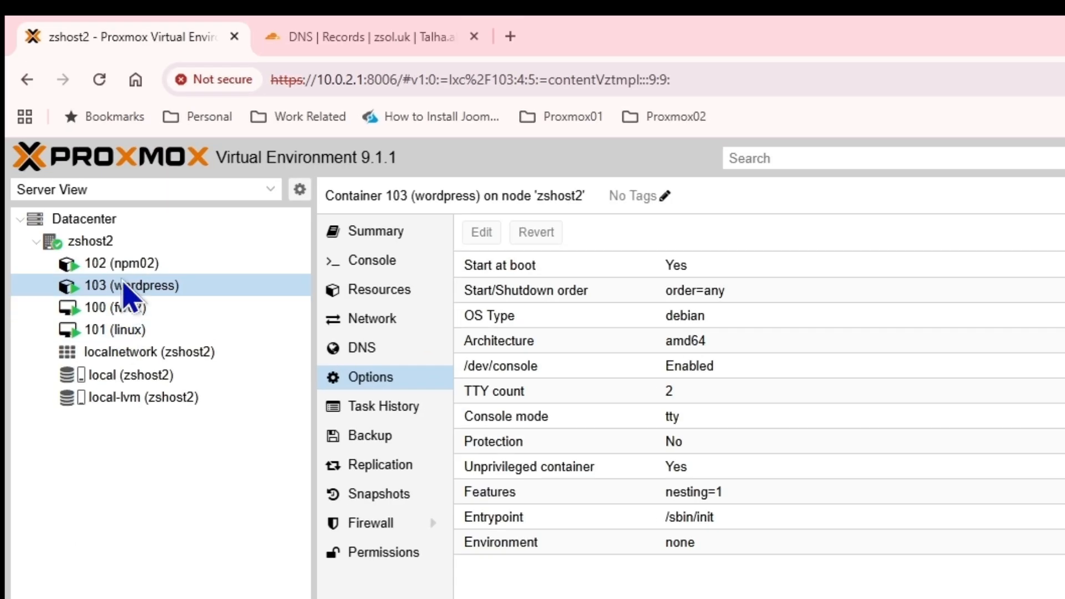
# Open the linux VM 101 console, moving and enlarging its window
pyautogui.doubleClick(119, 329)
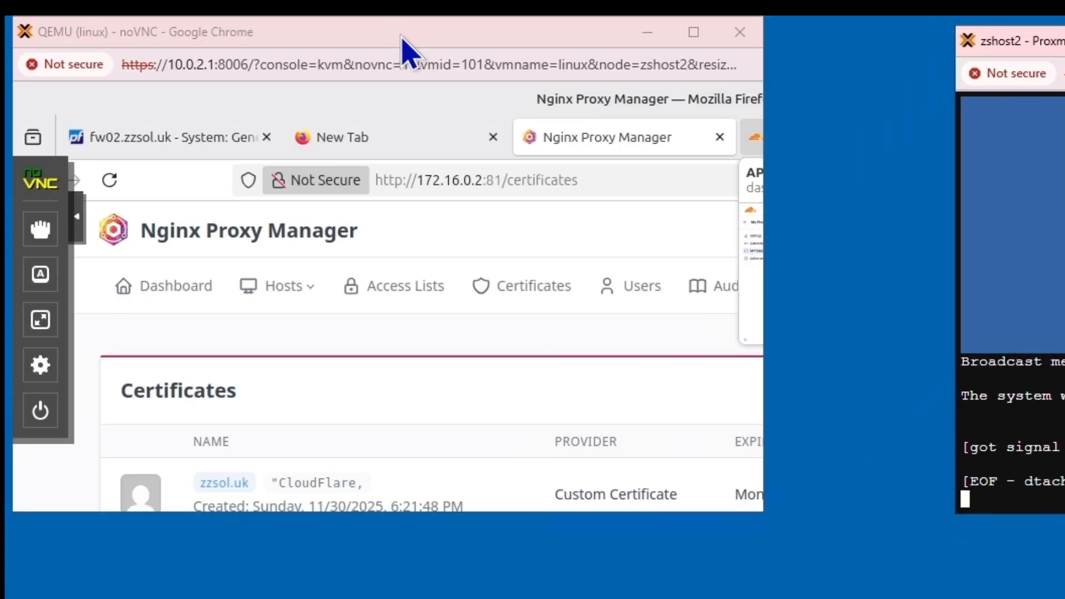
pyautogui.moveTo(409, 47); pyautogui.dragTo(432, 176)
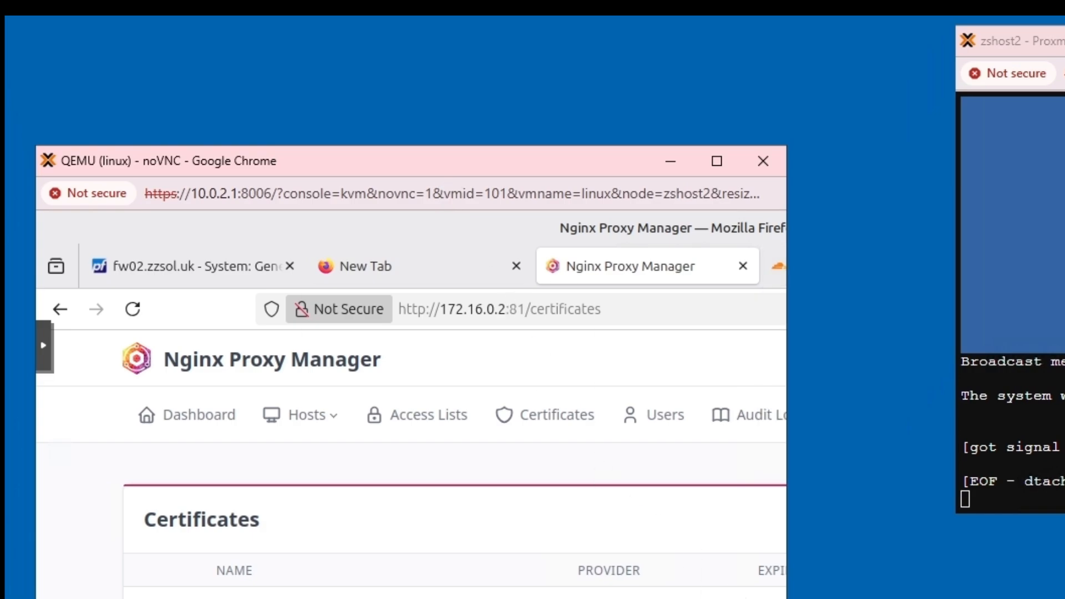
pyautogui.moveTo(787, 598); pyautogui.dragTo(1064, 598)
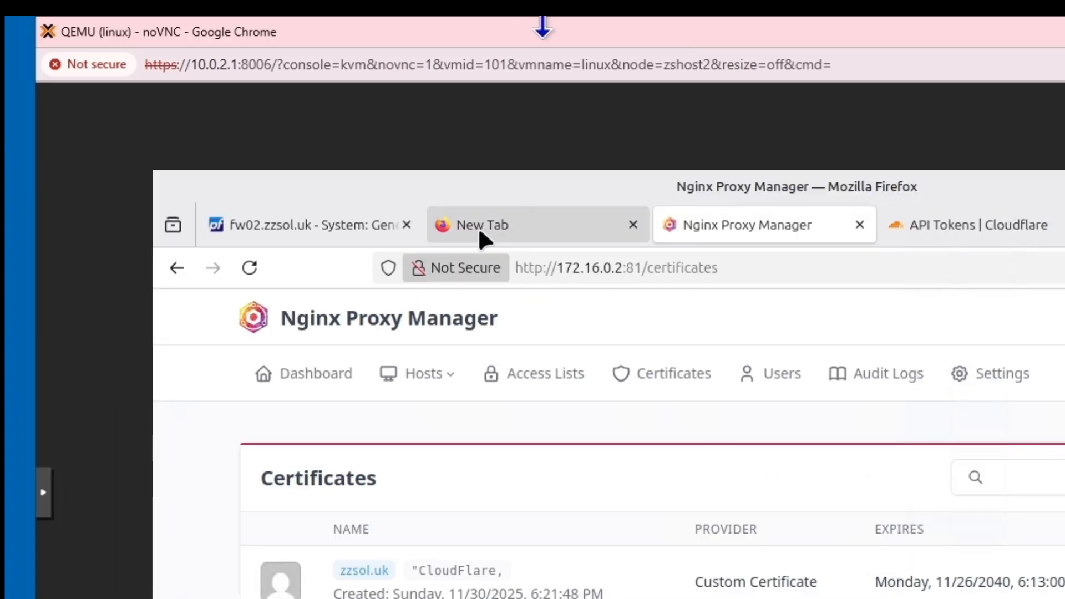
# Close the rebooted container's console window and reopen the wordpress container's console
pyautogui.hotkey('alt', 'Tab')
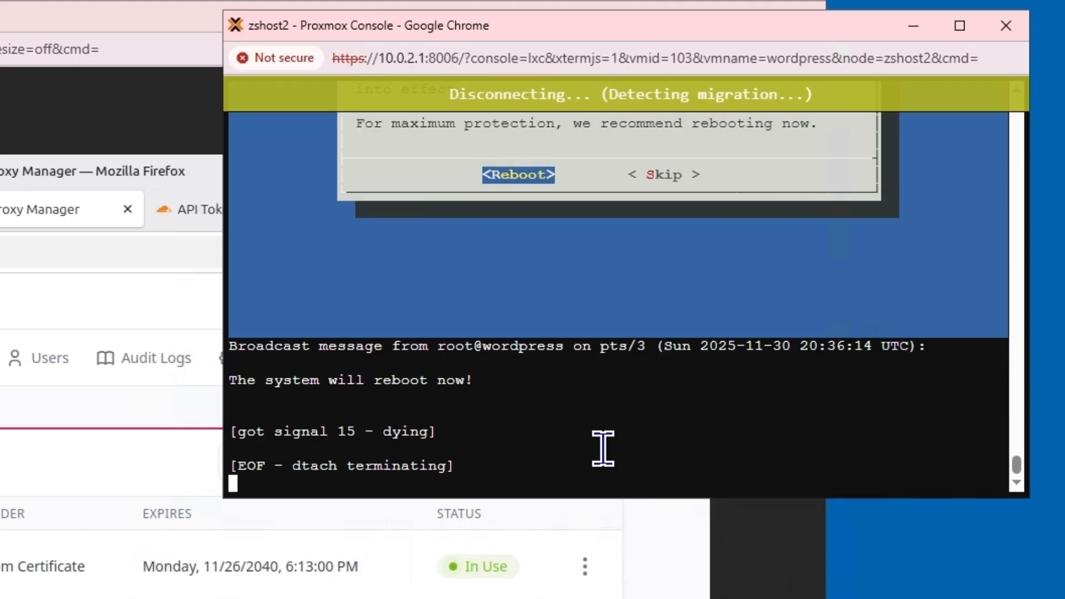
pyautogui.click(1005, 25)
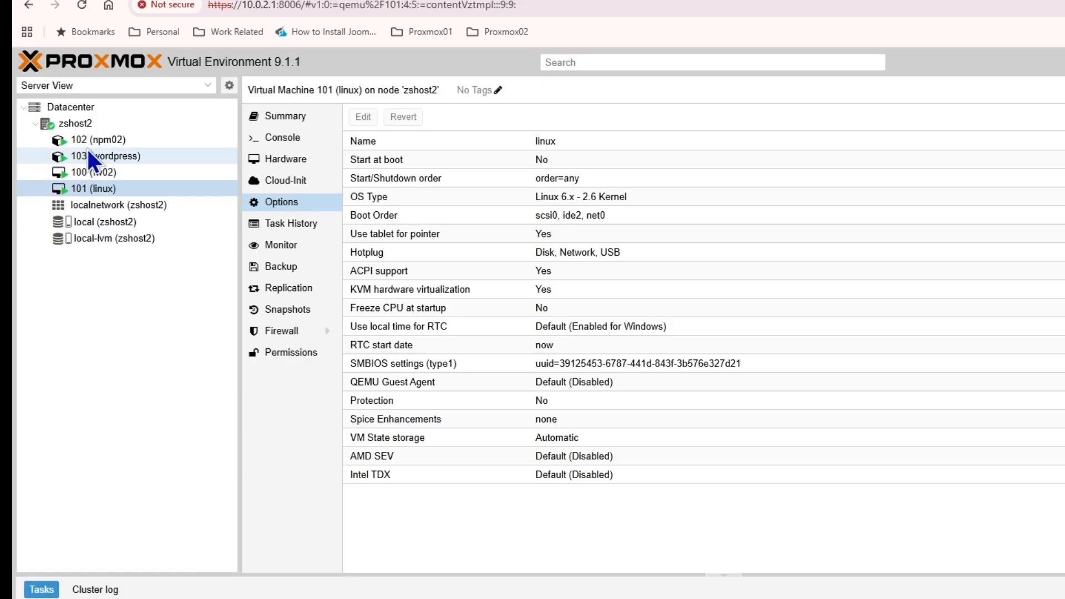
pyautogui.doubleClick(96, 155)
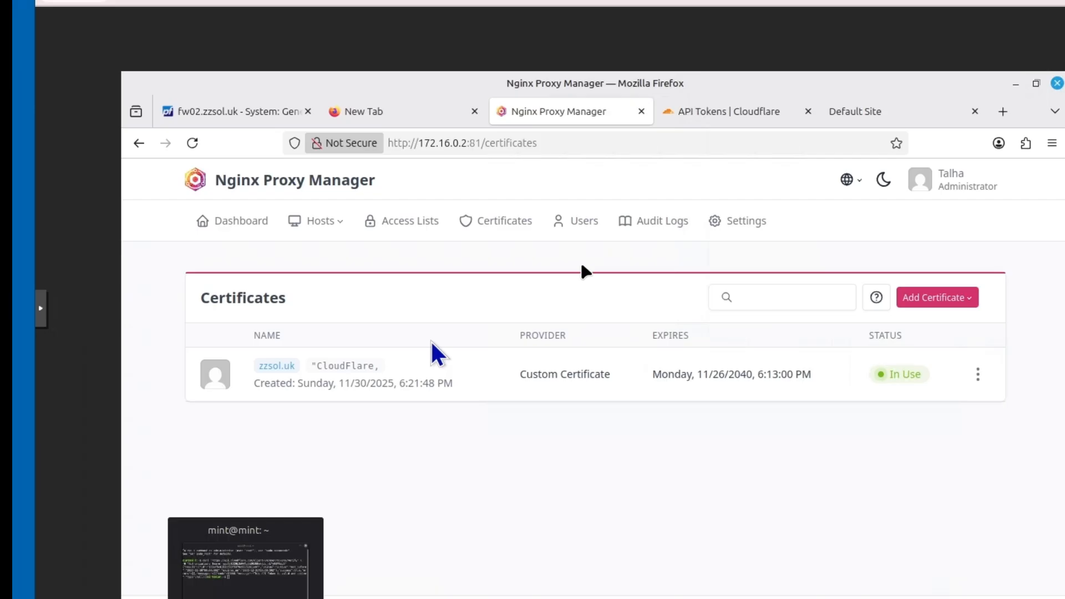
# Load the WordPress site at 172.16.0.3 in a new Firefox tab
pyautogui.click(1002, 112)
pyautogui.write('172.16')
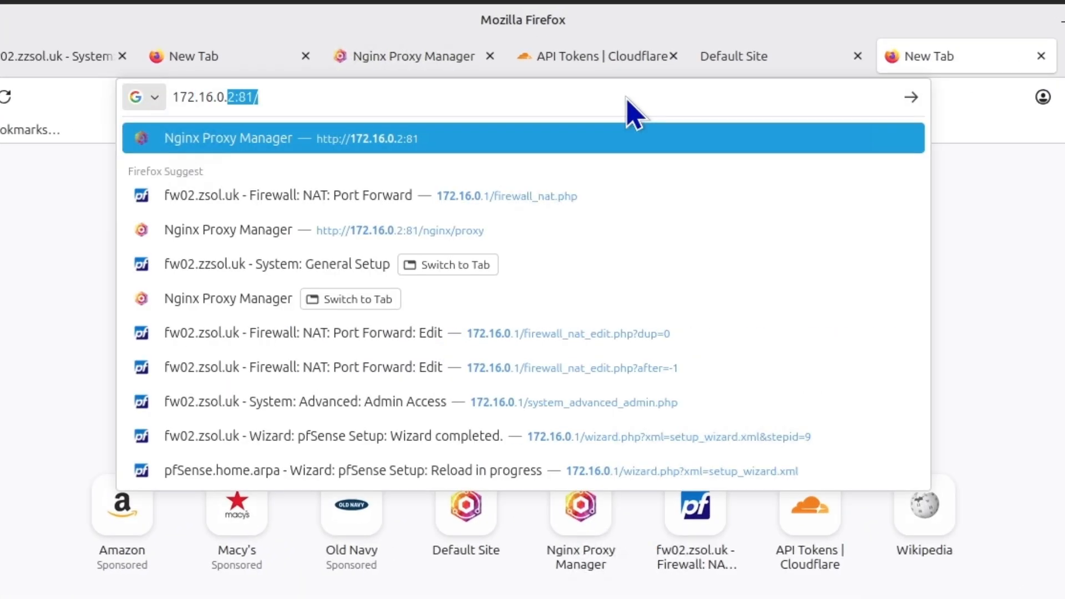
pyautogui.write('3')
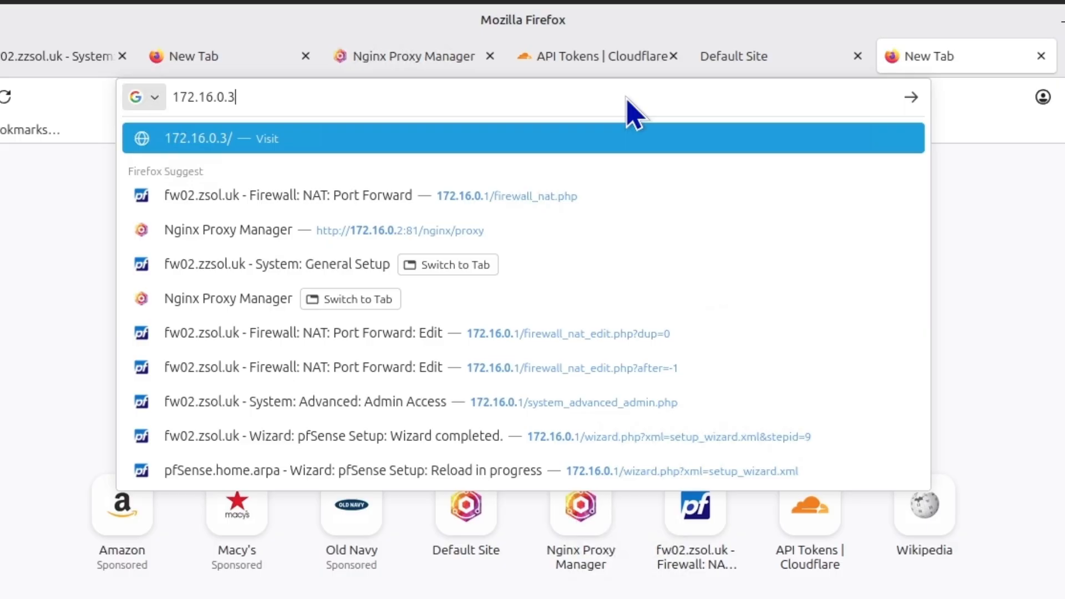
pyautogui.press('Return')
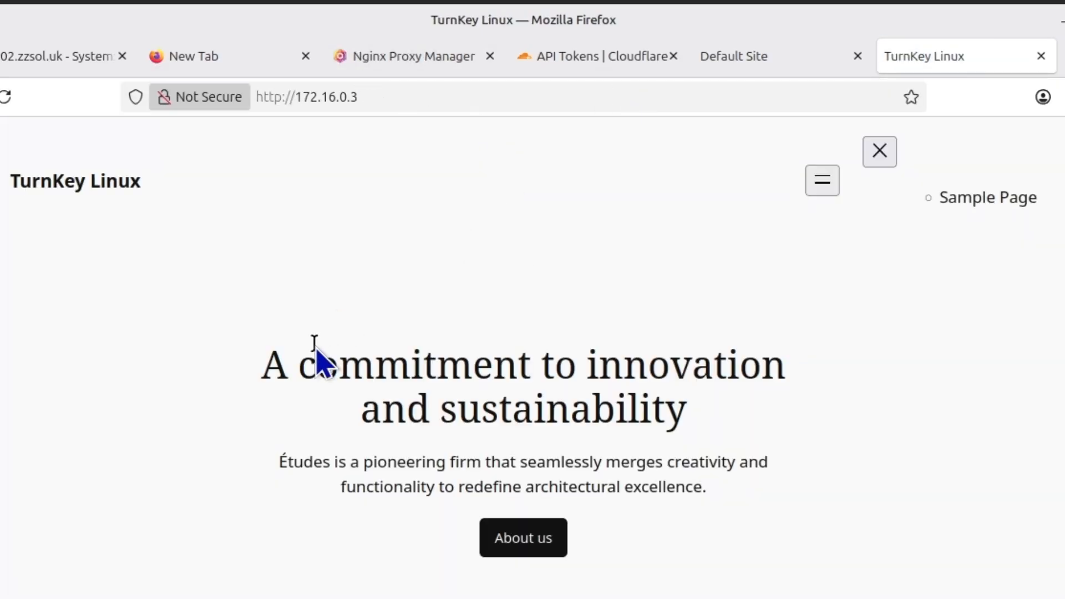
pyautogui.scroll(-5, 374, 361)
pyautogui.scroll(5, 418, 341)
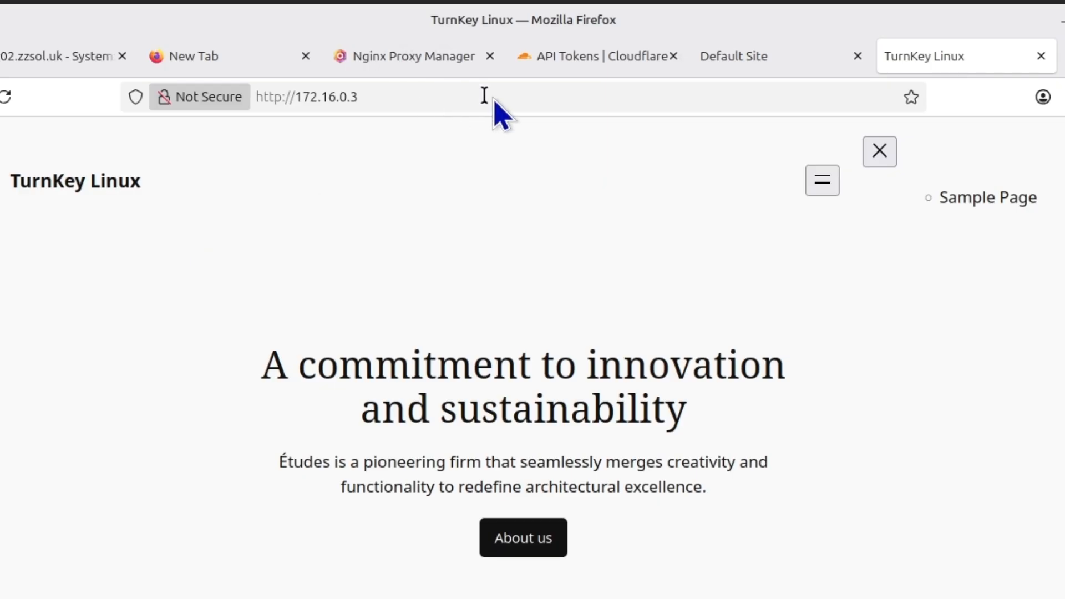
# Append /wp-admin to the address to load the WordPress admin page
pyautogui.click(546, 96)
pyautogui.click(611, 101)
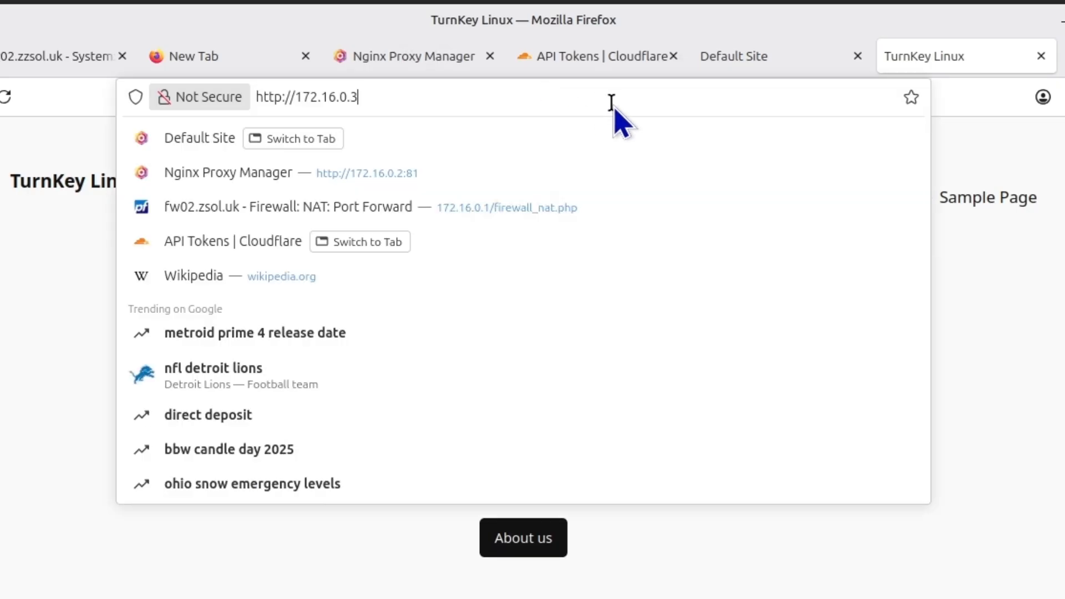
pyautogui.write('/wp-ad')
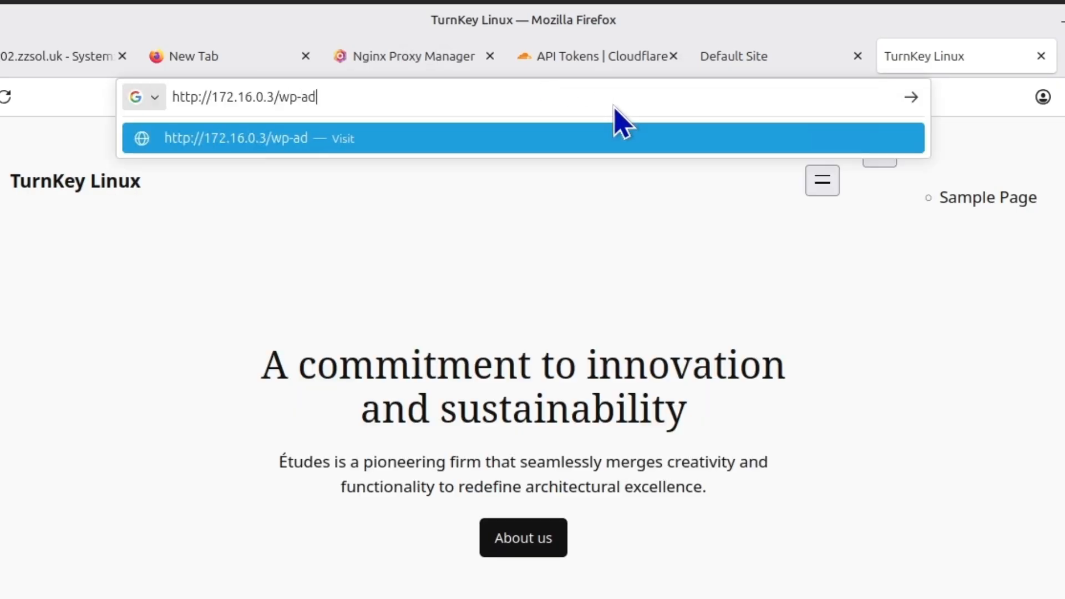
pyautogui.write('min')
pyautogui.press('Return')
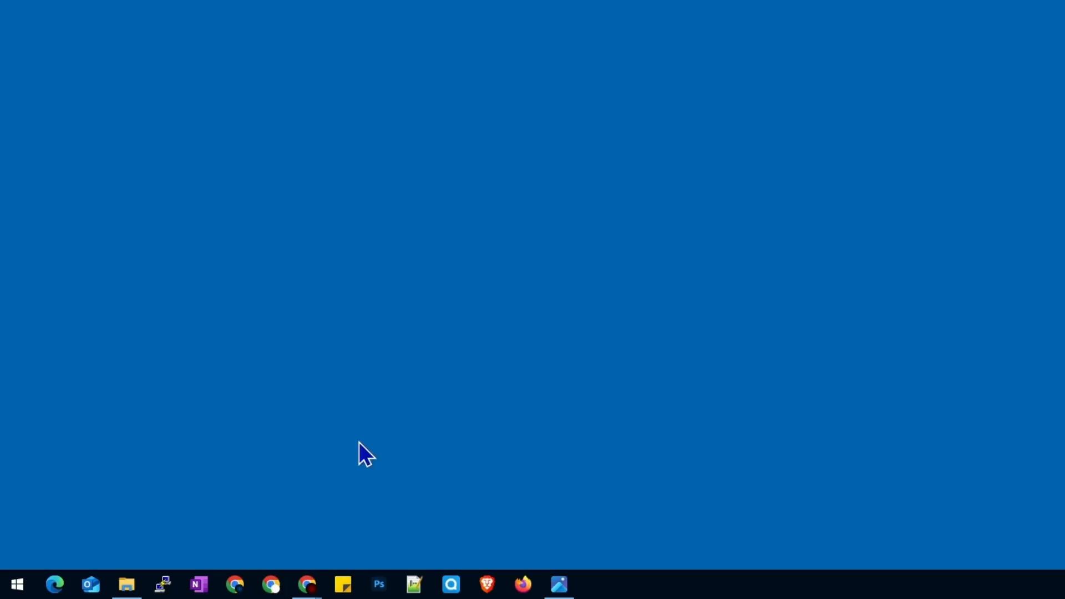
# Open container 103's console window and minimize the main Proxmox window
pyautogui.moveTo(309, 587)
pyautogui.click(264, 542)
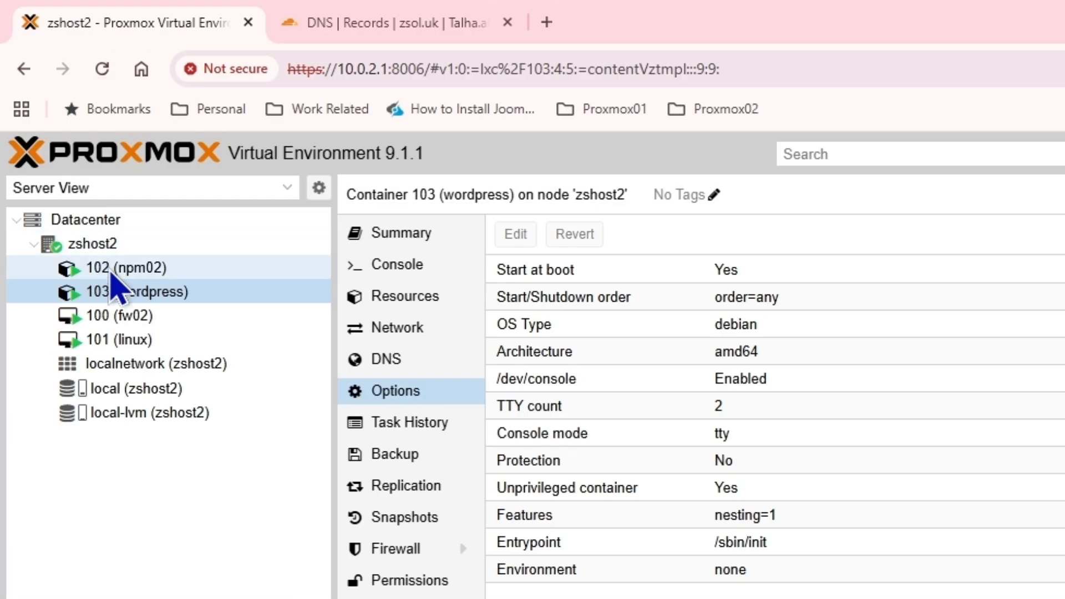
pyautogui.doubleClick(129, 294)
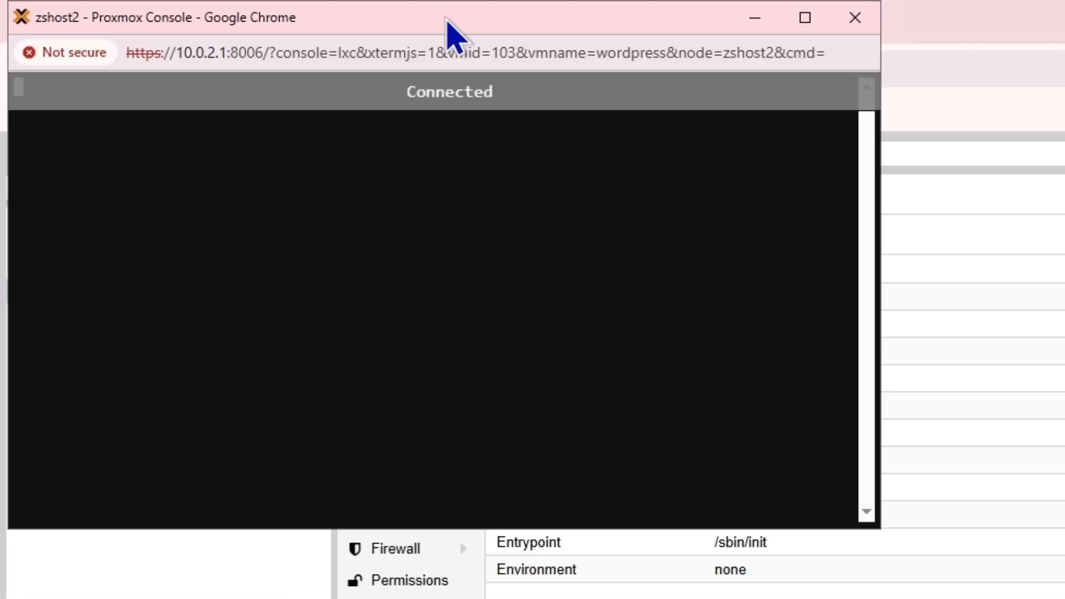
pyautogui.moveTo(450, 31); pyautogui.dragTo(1064, 153)
pyautogui.click(1064, 11)
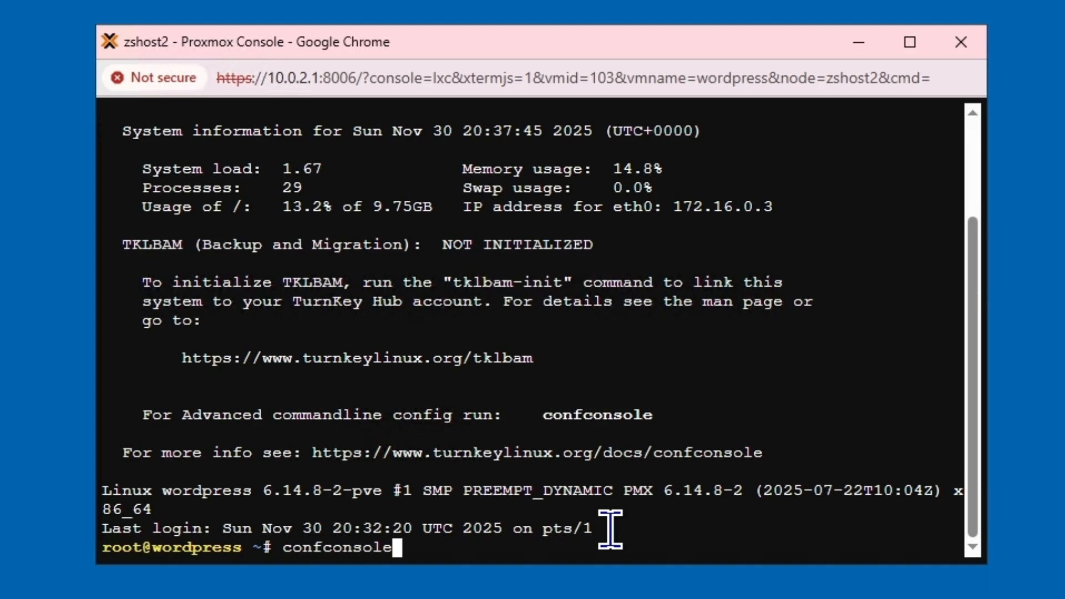
# Run confconsole to view the Webmin address, then return to Firefox's failing page
pyautogui.press('Return')
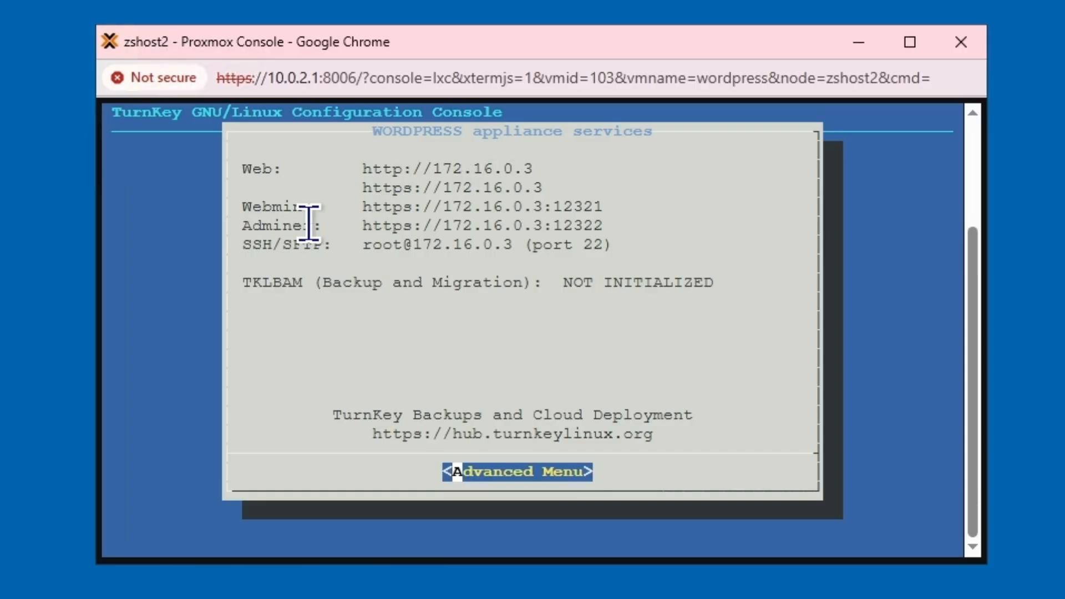
pyautogui.moveTo(606, 209); pyautogui.dragTo(469, 208)
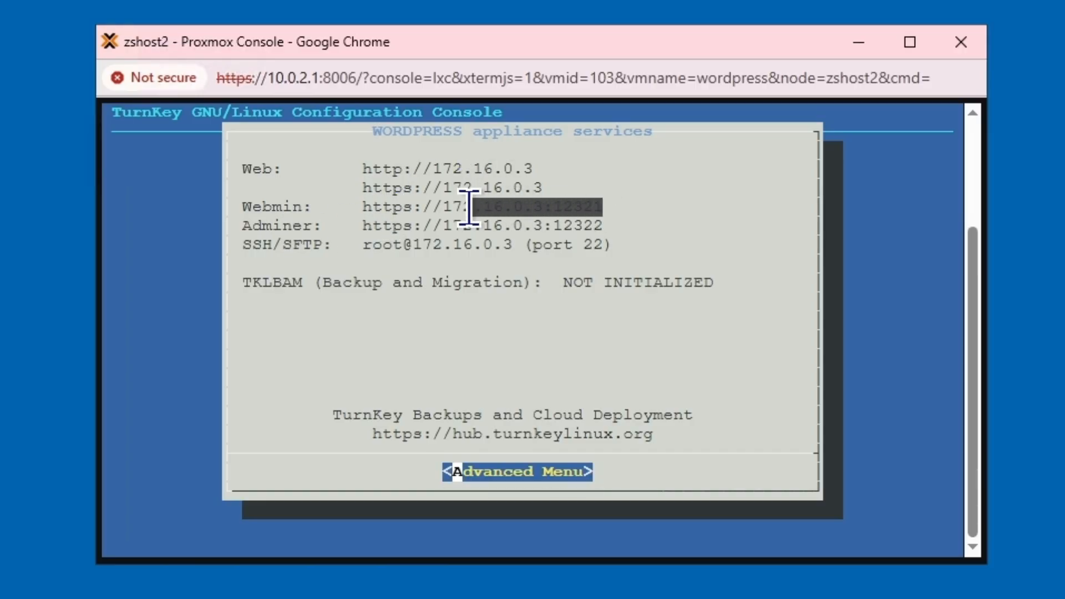
pyautogui.click(527, 207)
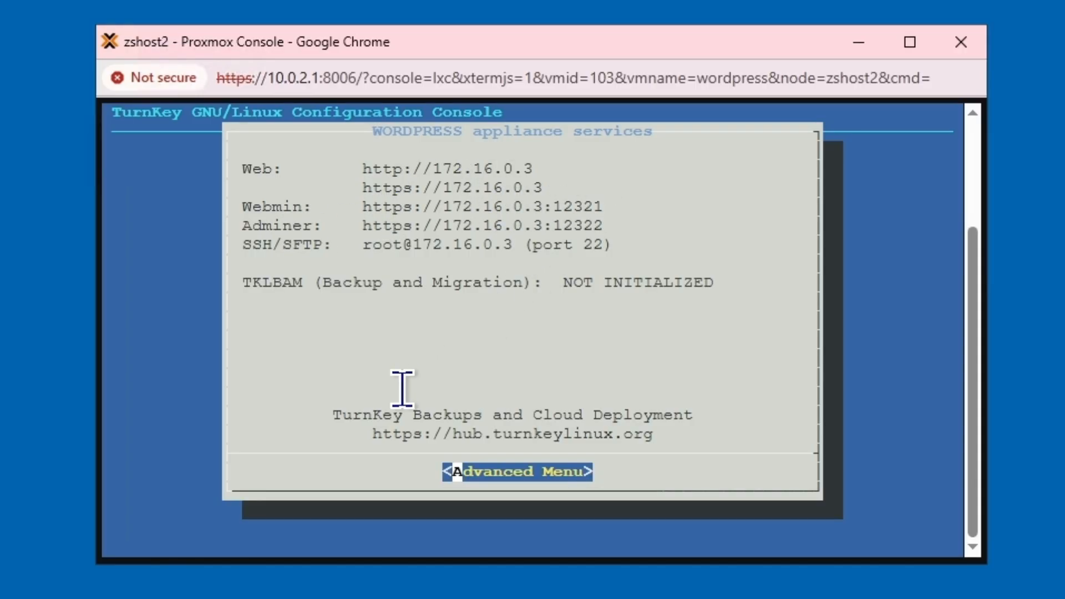
pyautogui.hotkey('alt', 'Tab')
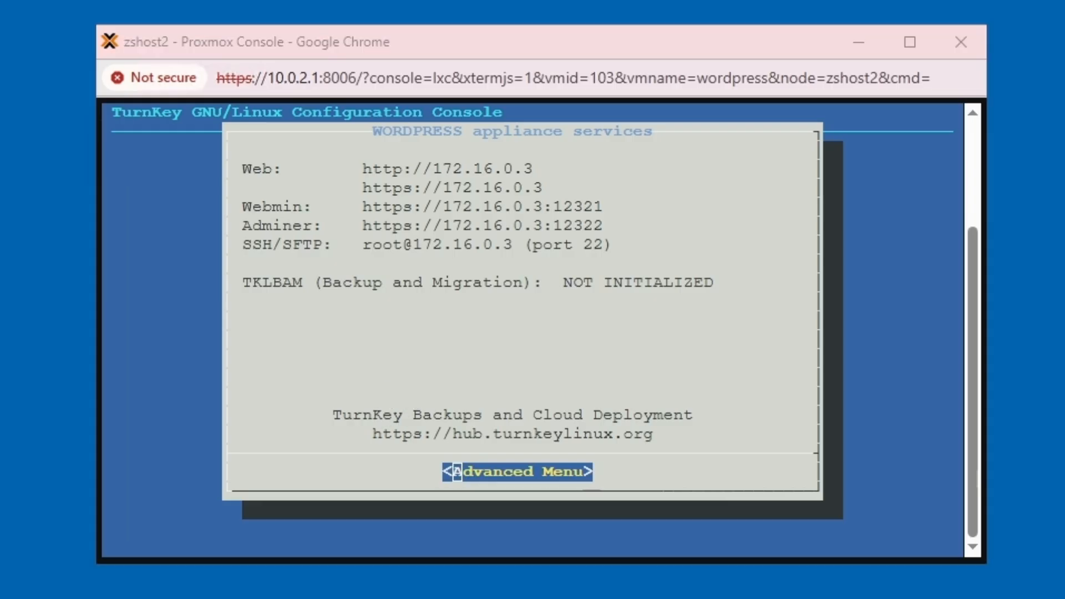
pyautogui.click(619, 78)
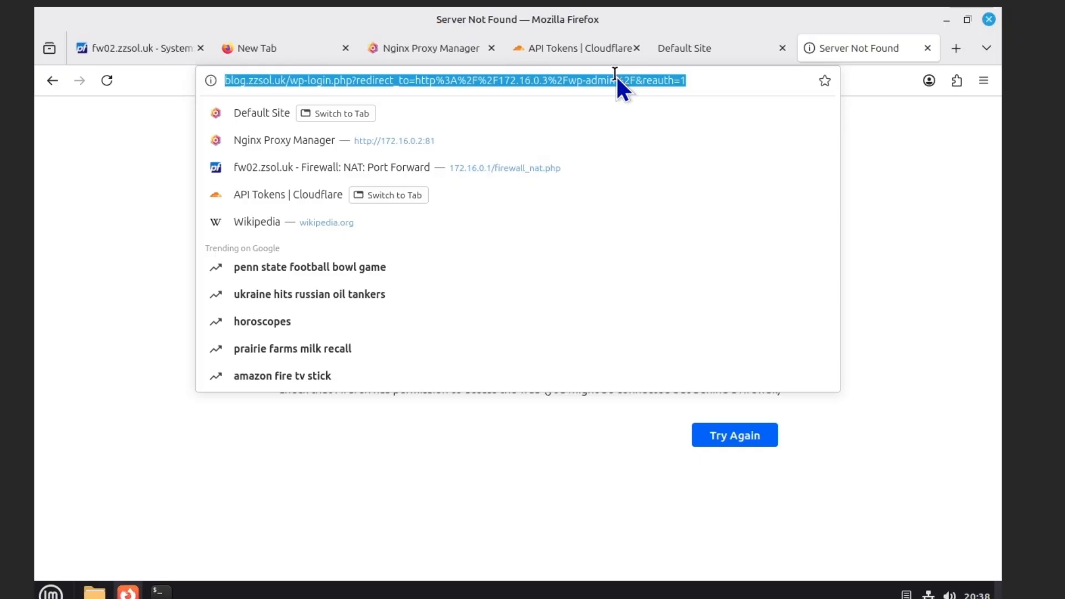
# Inspect the full blog.zzsol.uk/wp-login.php redirect address, then dismiss the suggestions
pyautogui.click(351, 83)
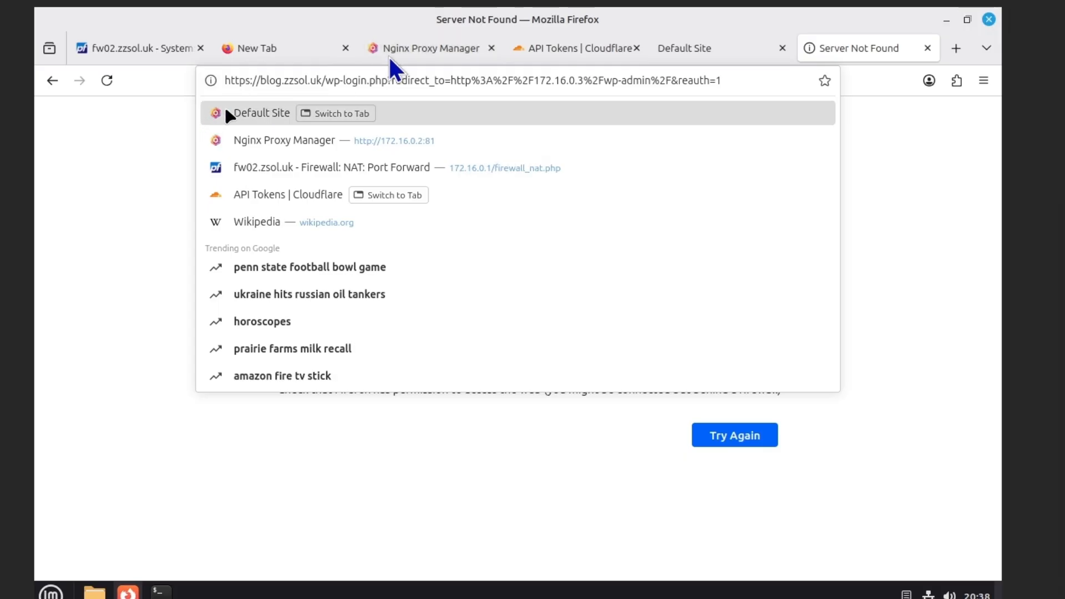
pyautogui.click(932, 280)
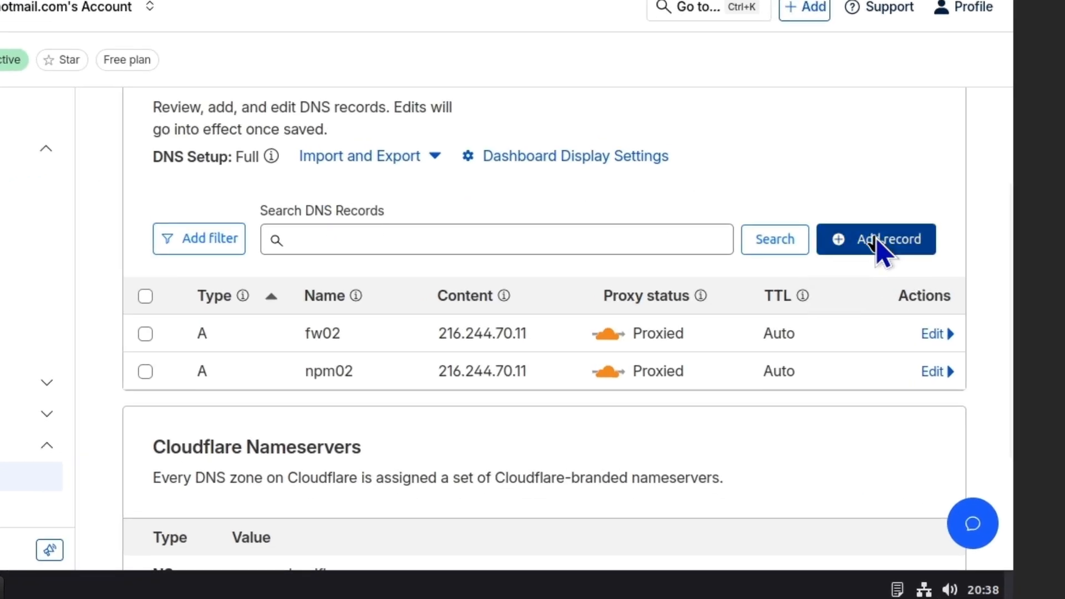
# Save a new proxied A record 'blog' pointing to 216.244.70.11
pyautogui.click(878, 239)
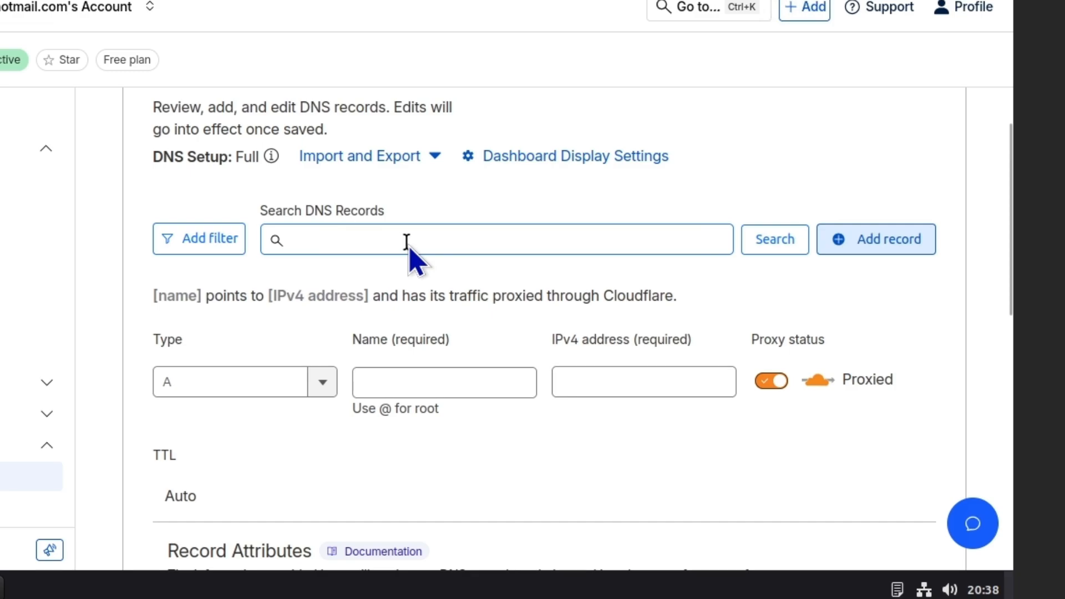
pyautogui.click(407, 382)
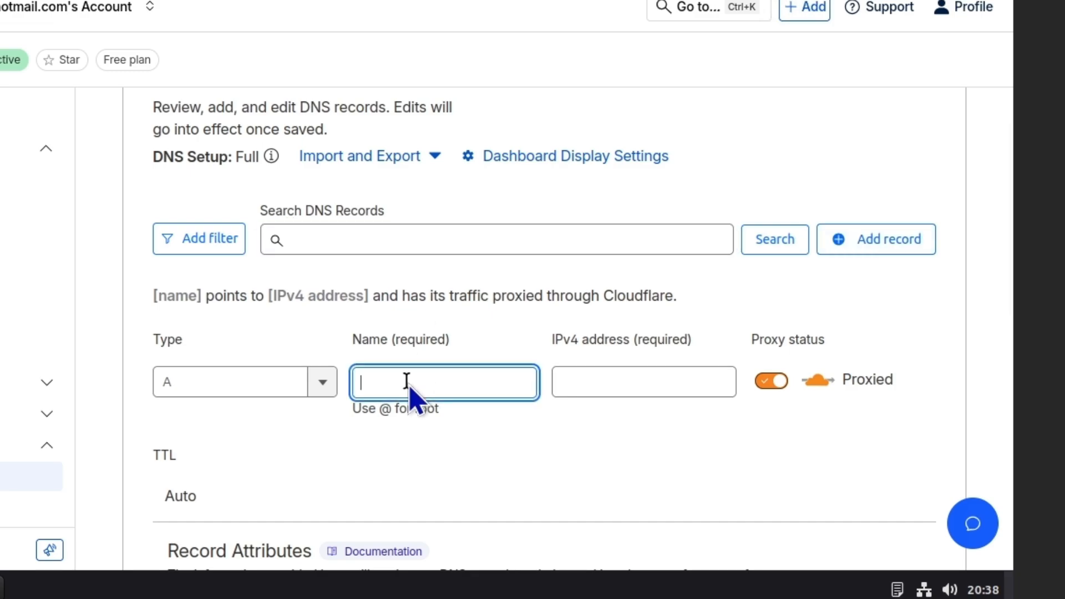
pyautogui.write('blog')
pyautogui.click(627, 395)
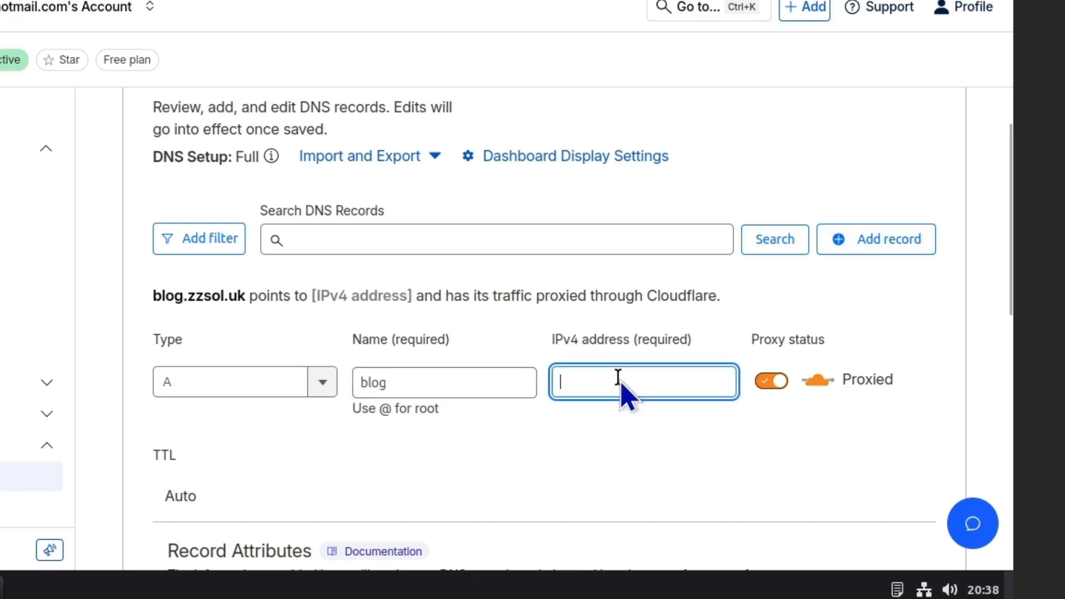
pyautogui.scroll(-2, 620, 382)
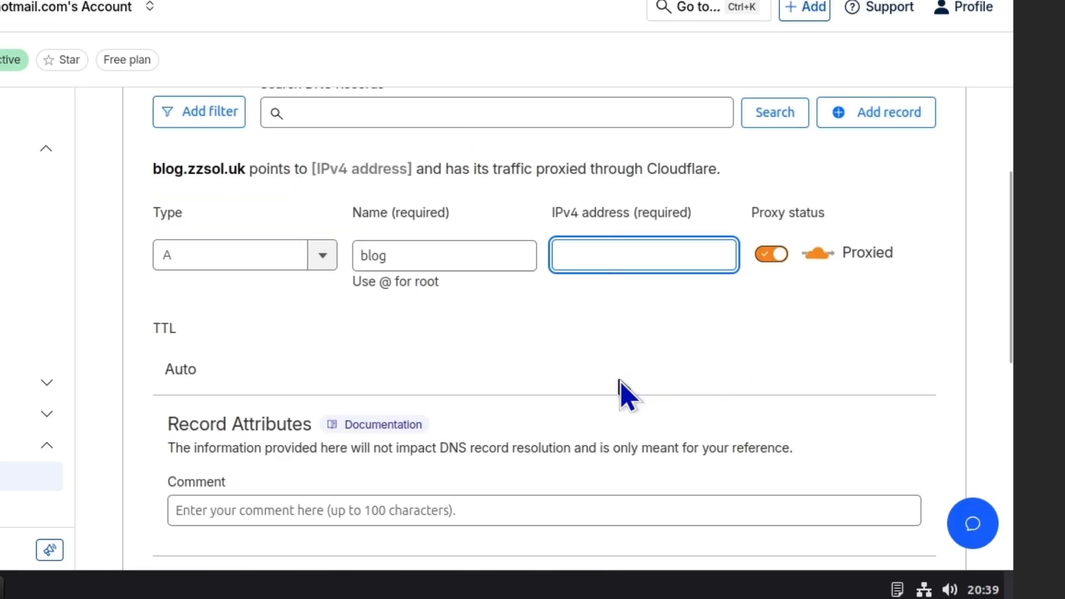
pyautogui.write('216.')
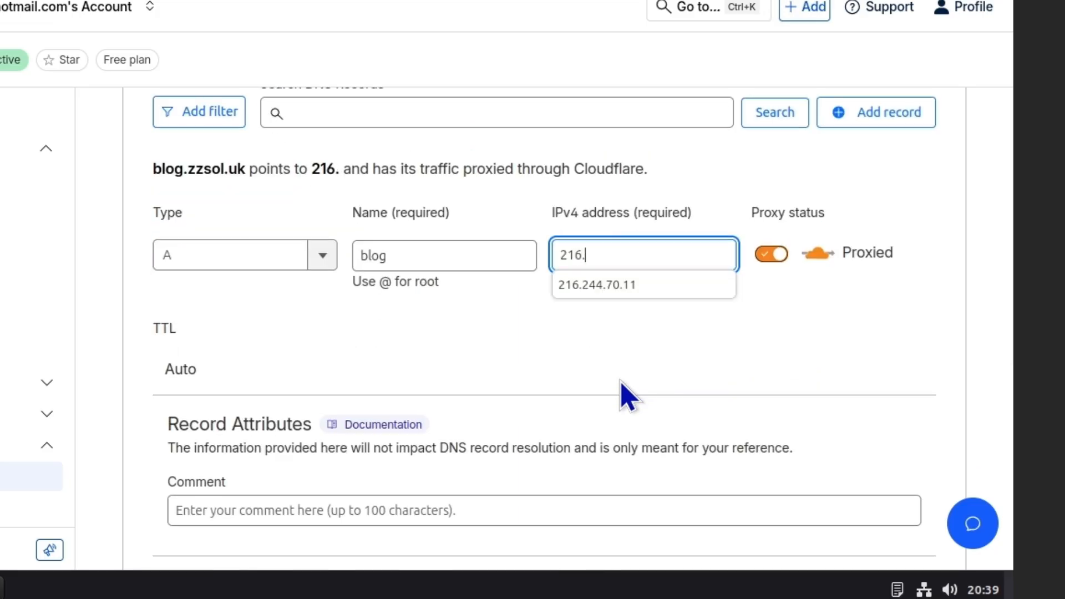
pyautogui.write('244.70.11')
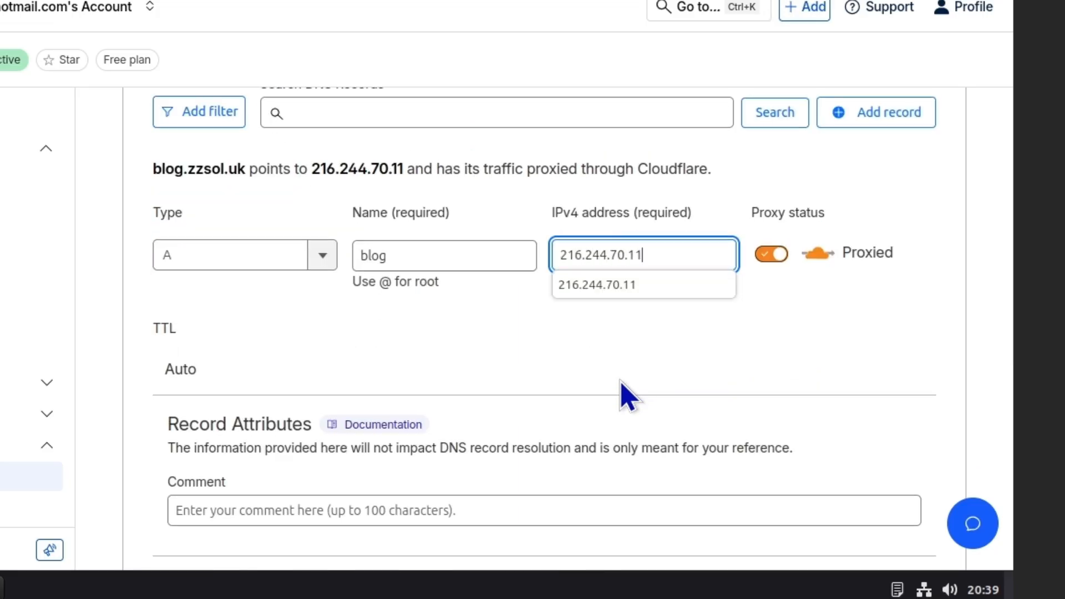
pyautogui.click(623, 285)
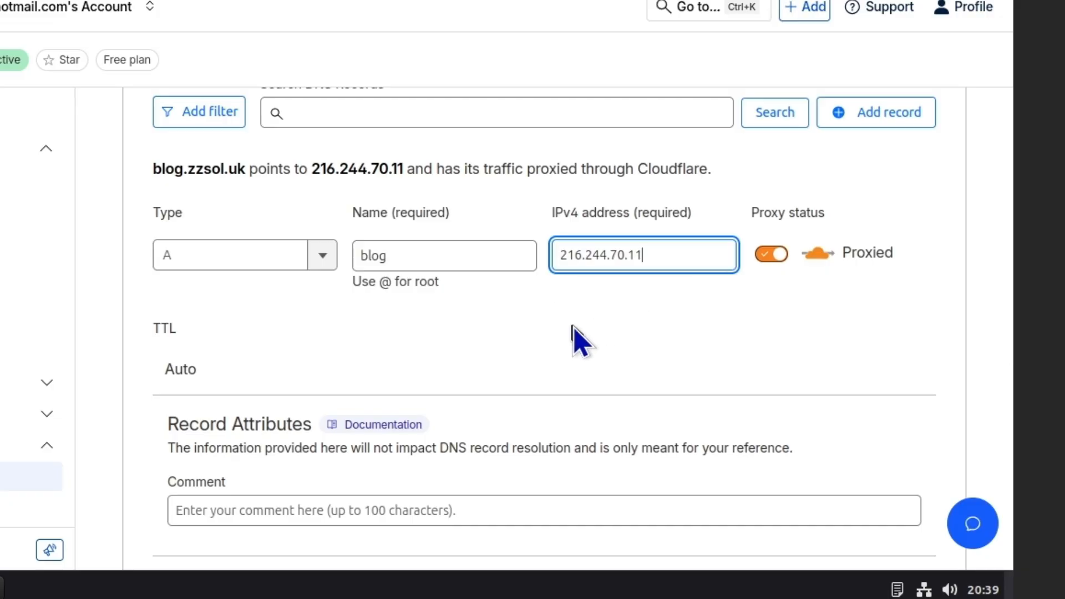
pyautogui.scroll(-5, 638, 371)
pyautogui.click(897, 339)
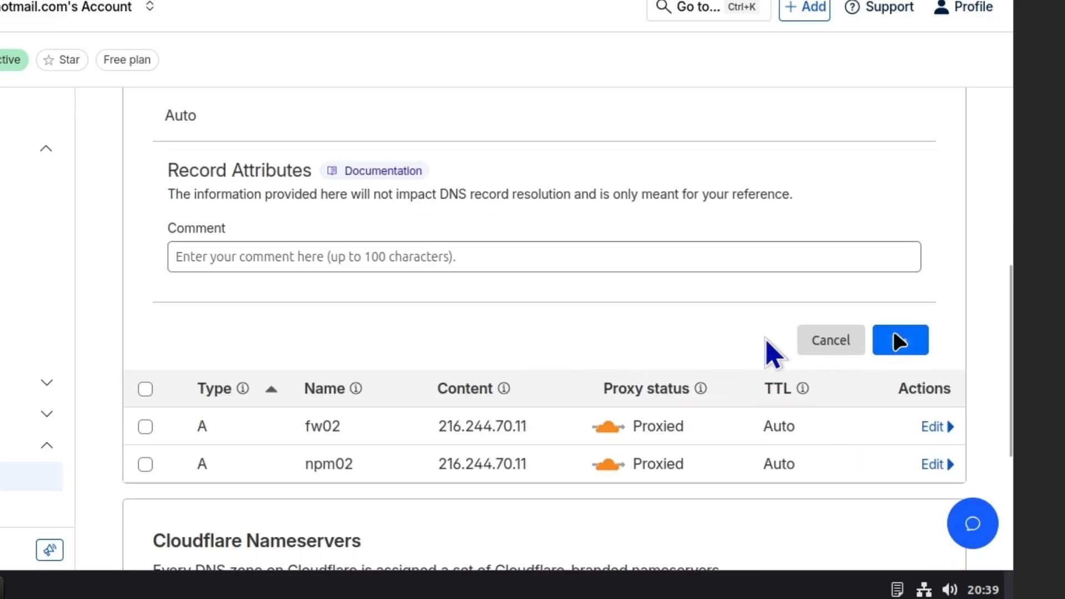
pyautogui.scroll(3, 698, 350)
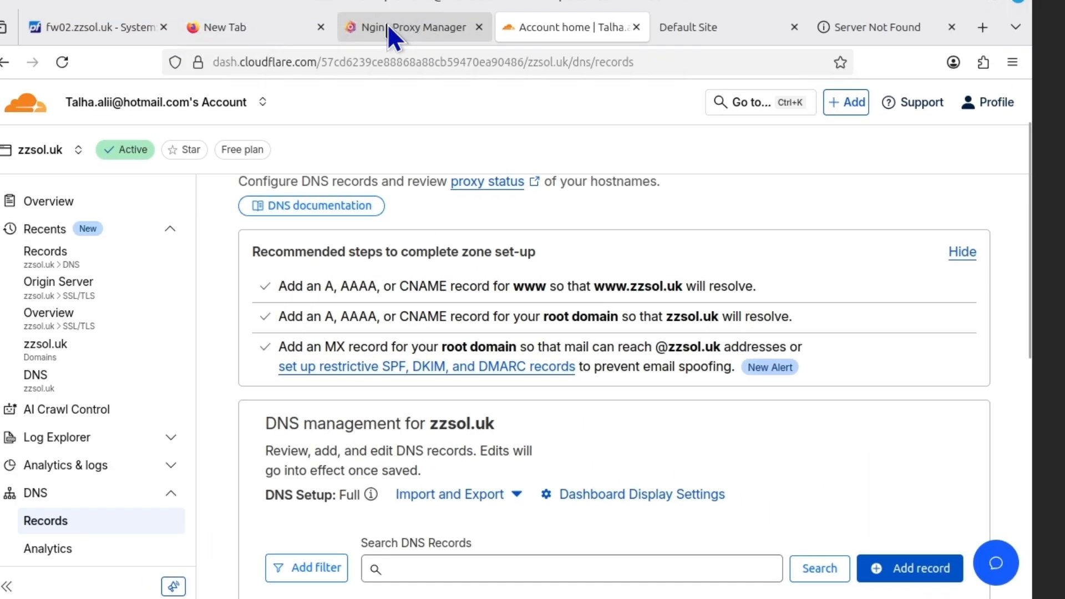
# Start a new proxy host with domain name blog.zzsol.uk
pyautogui.click(388, 25)
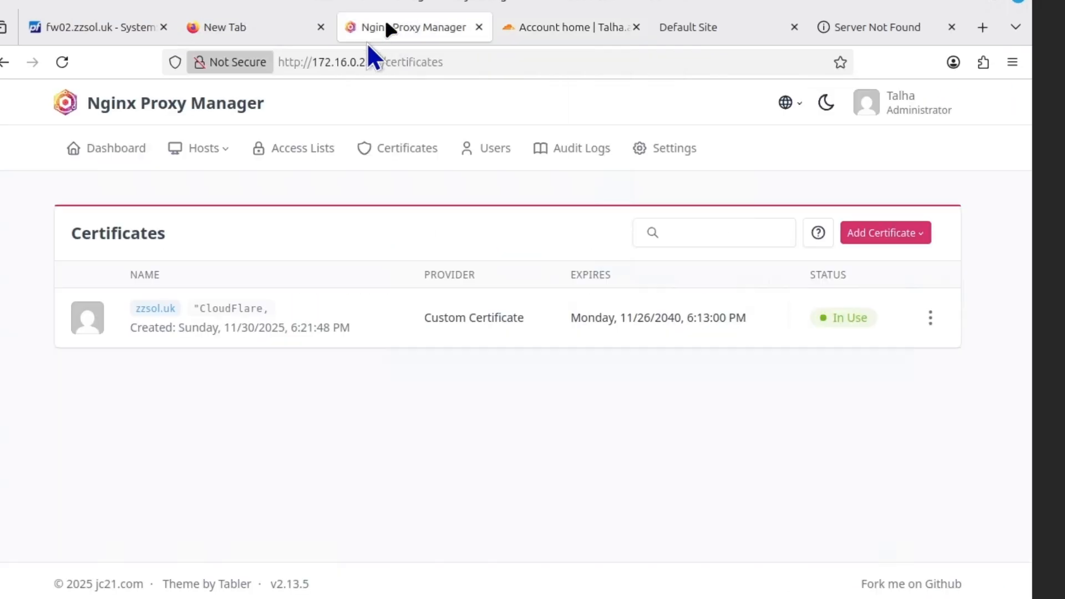
pyautogui.click(208, 149)
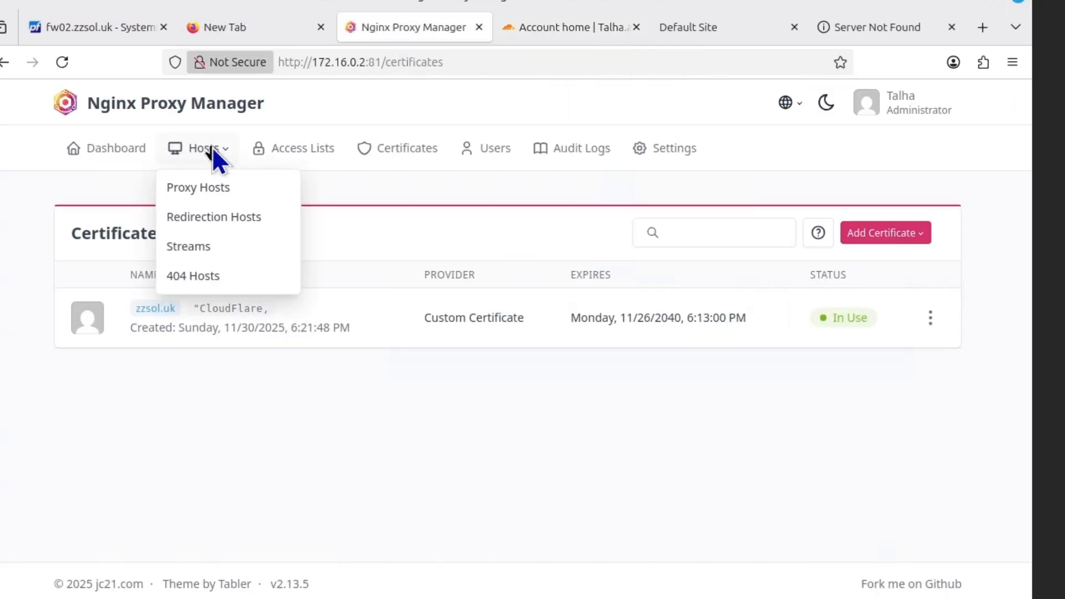
pyautogui.click(209, 182)
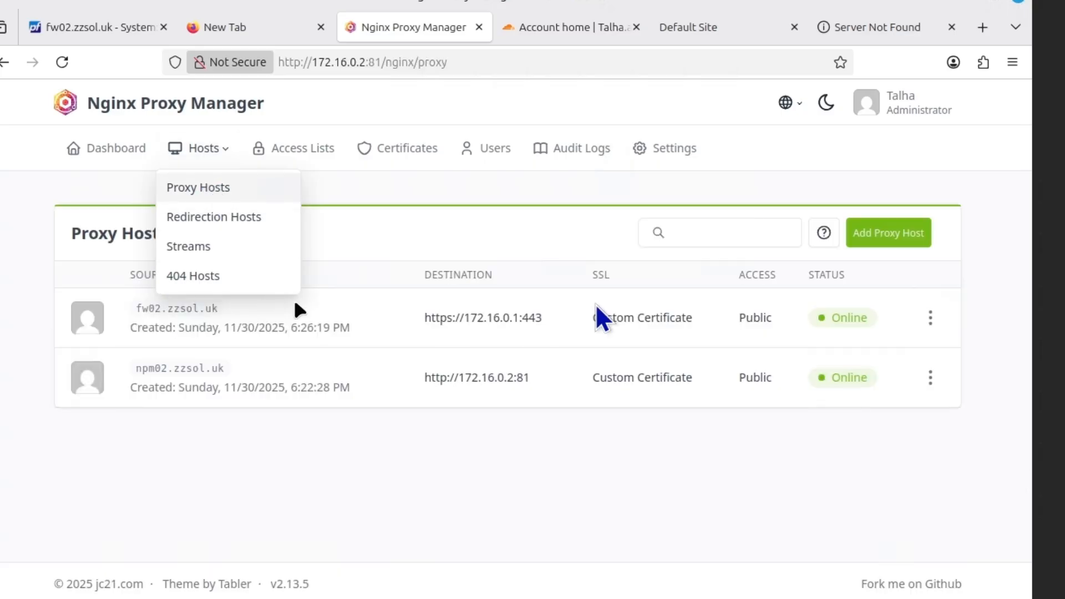
pyautogui.click(902, 237)
pyautogui.click(385, 238)
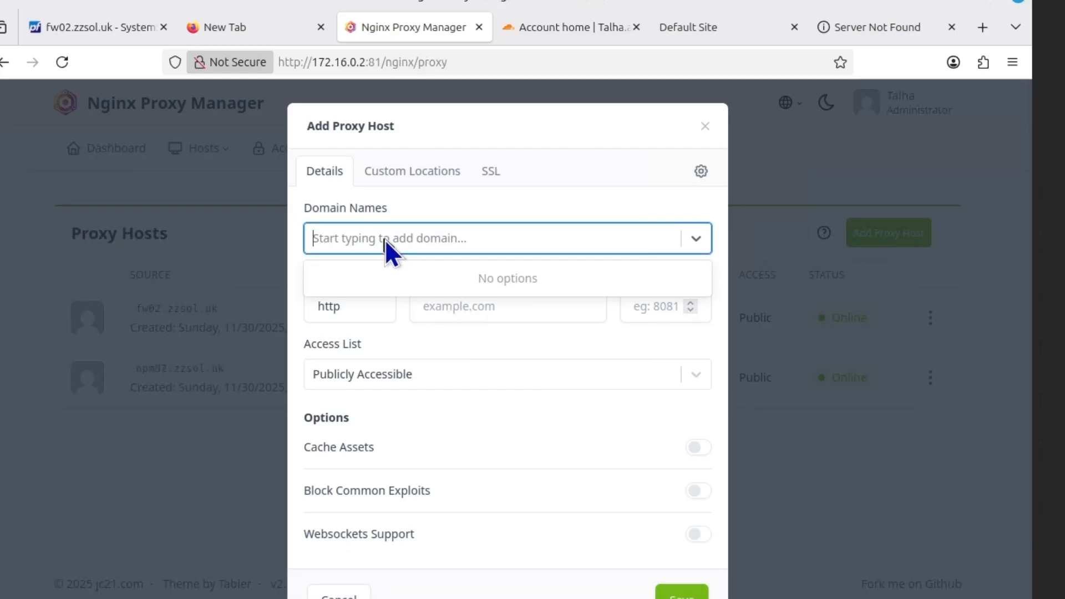
pyautogui.write('blog.zz')
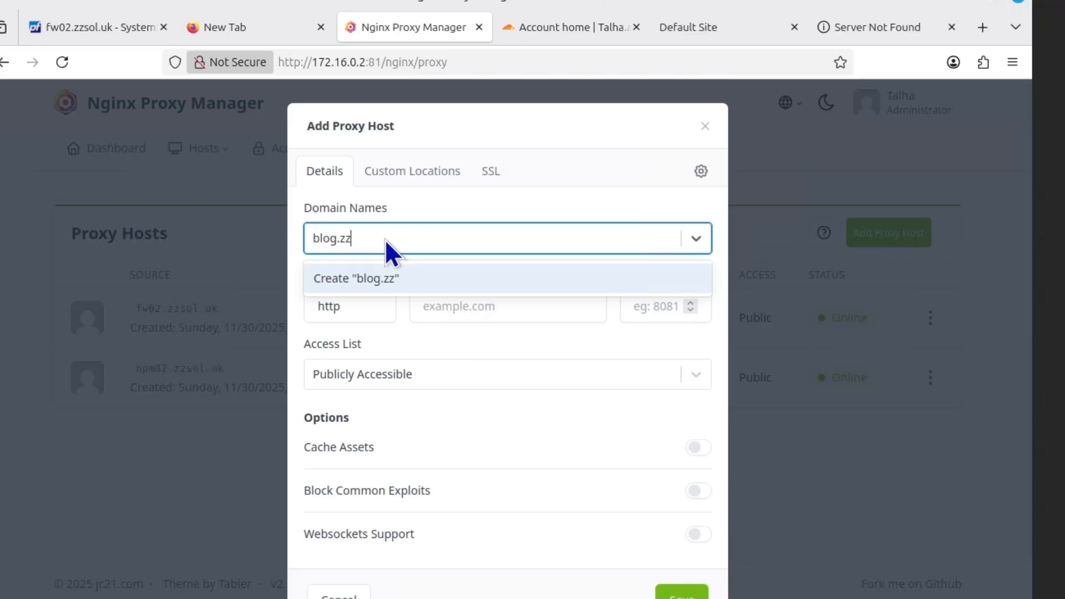
pyautogui.write('sol.ukl')
pyautogui.press('BackSpace')
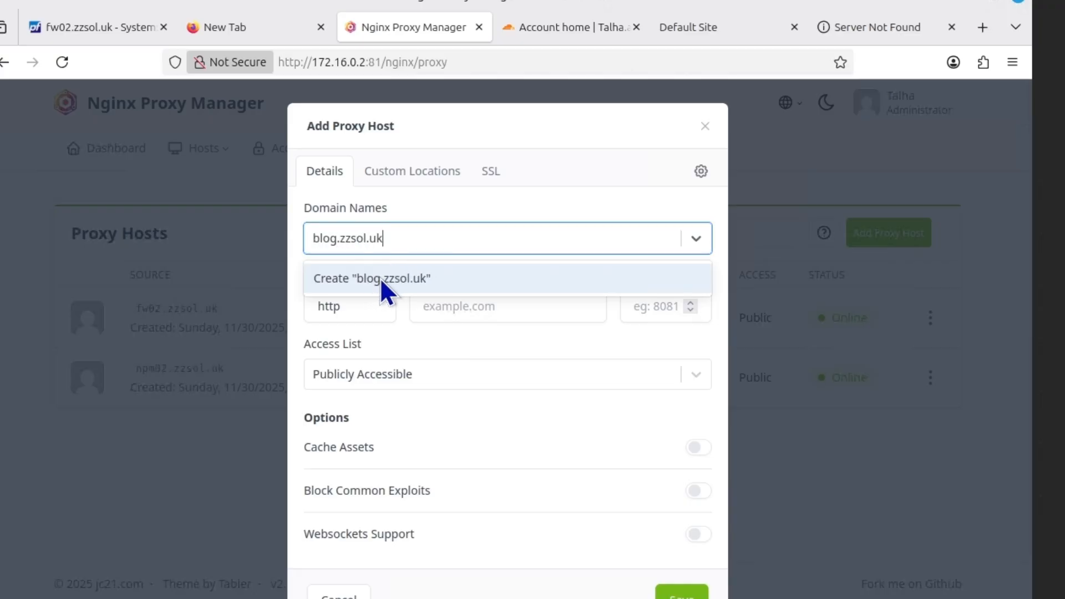
pyautogui.click(380, 278)
# Forward the host over https to 172.16.0.3 on port 443
pyautogui.click(511, 306)
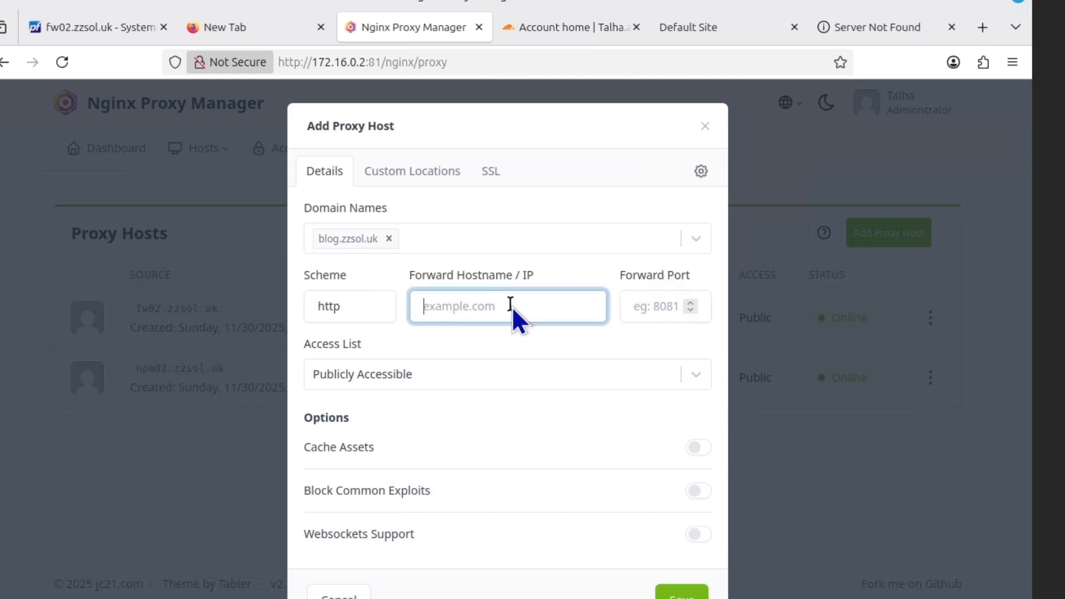
pyautogui.write('172.16')
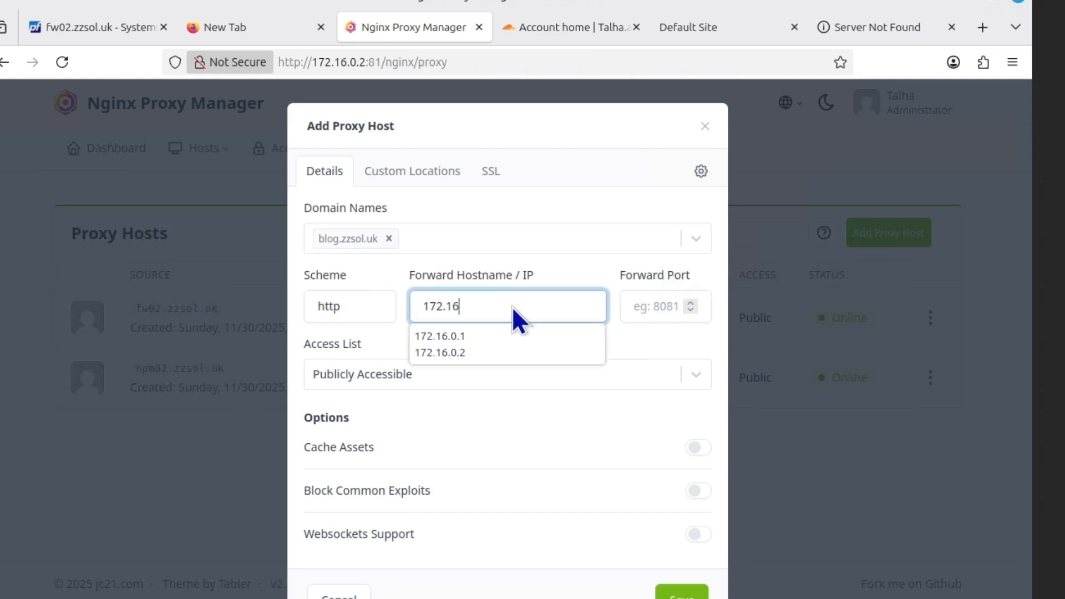
pyautogui.write('.0.3')
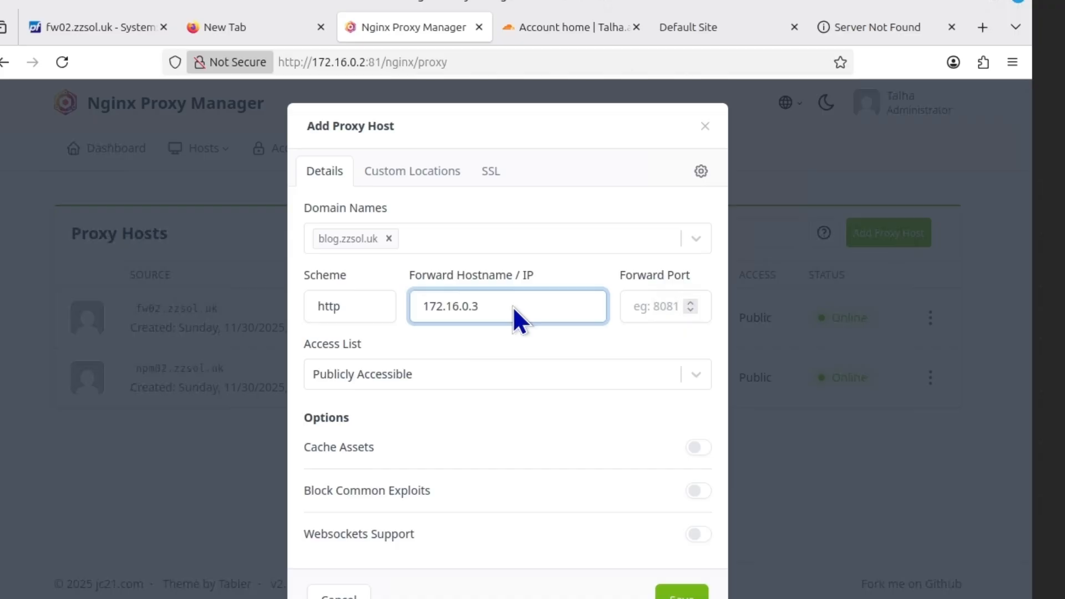
pyautogui.click(343, 315)
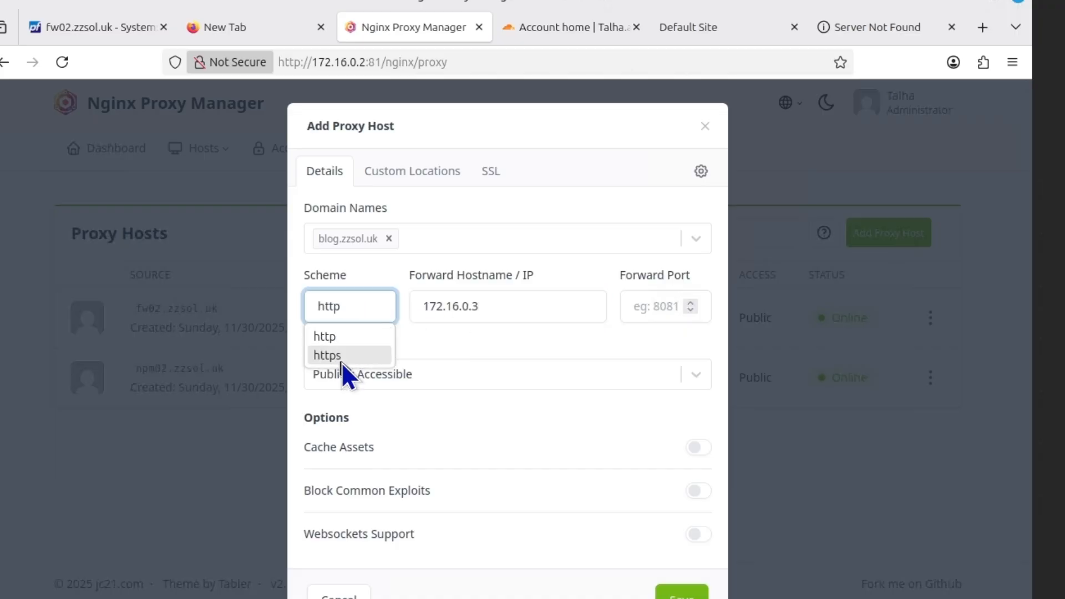
pyautogui.click(347, 311)
pyautogui.click(347, 311)
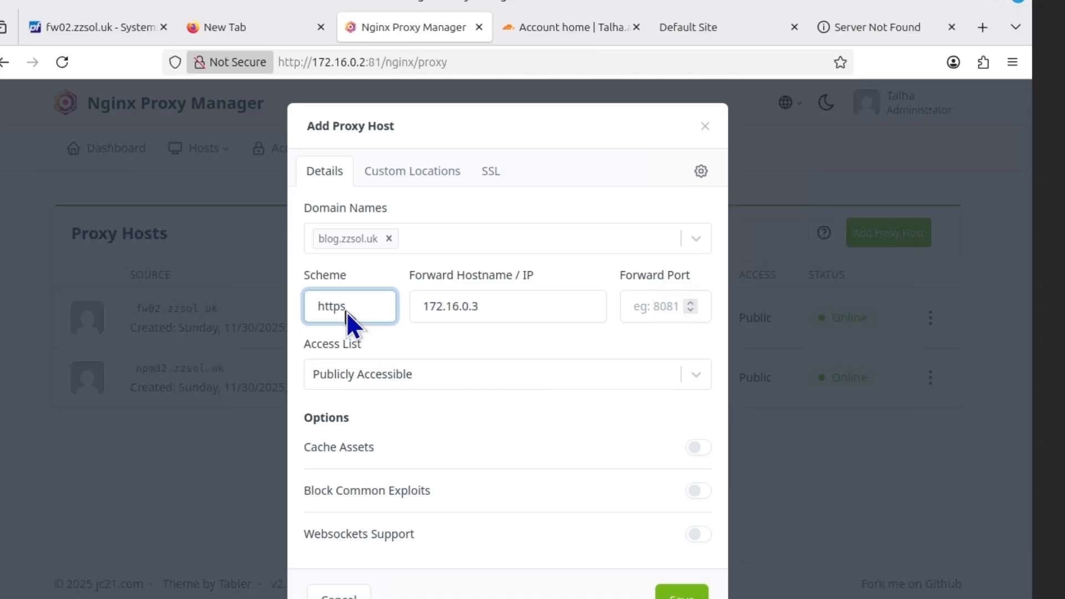
pyautogui.click(660, 311)
pyautogui.write('443')
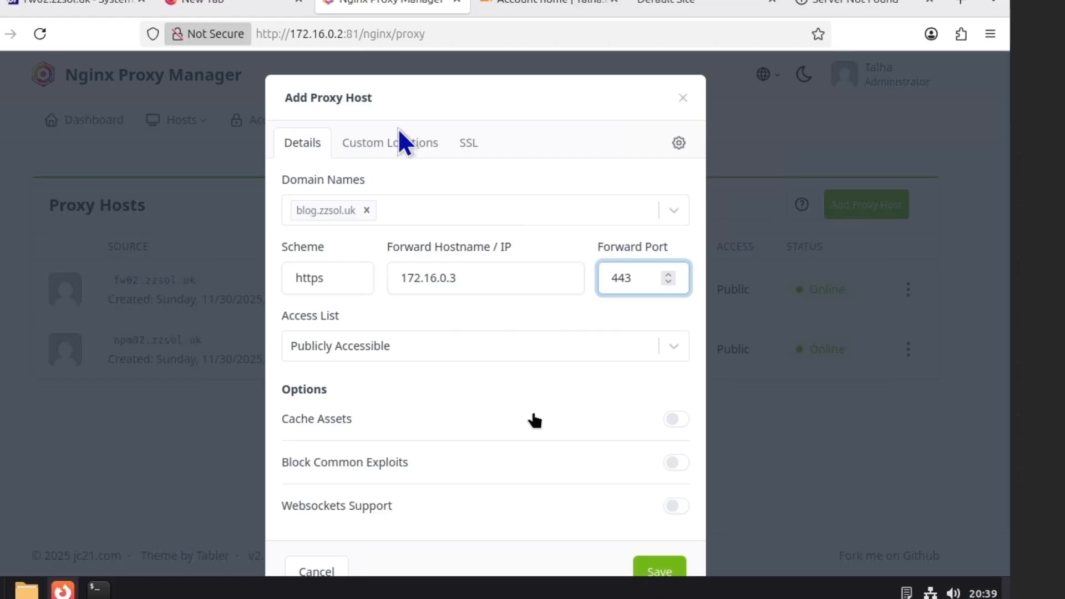
# Assign the zzsol.uk SSL certificate and save the proxy host
pyautogui.click(467, 143)
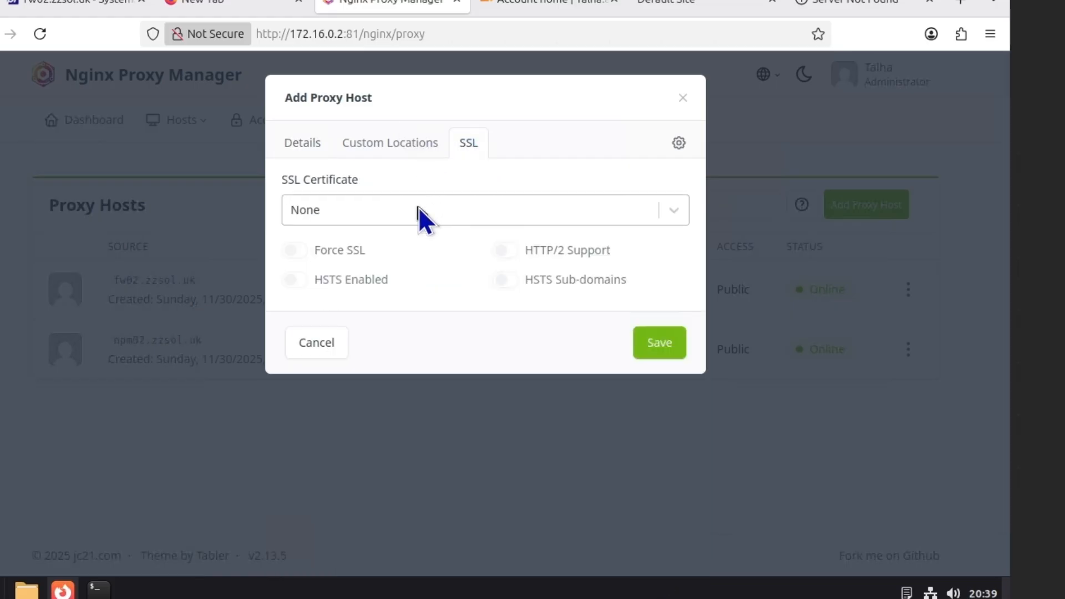
pyautogui.click(418, 209)
pyautogui.click(389, 365)
pyautogui.click(662, 342)
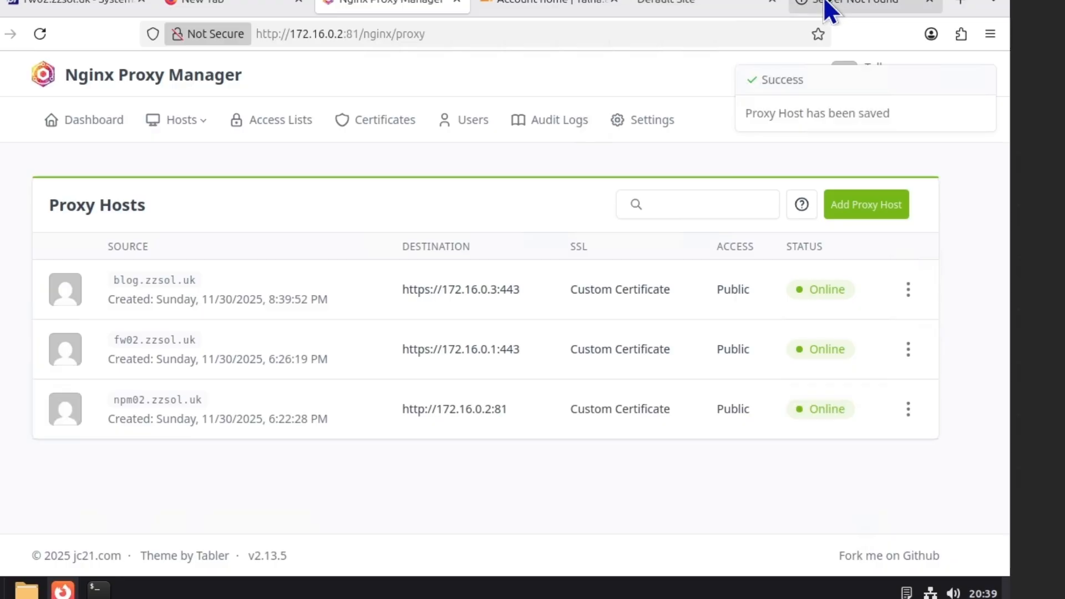
pyautogui.click(825, 7)
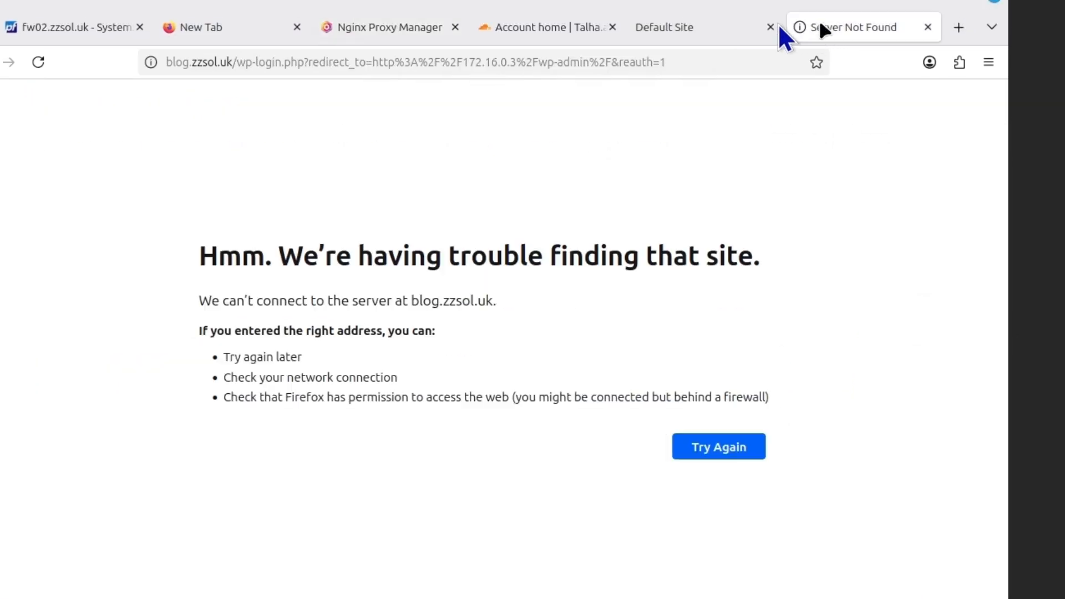
# Reload the blog login page without its redirect query, then enter 172.16.0.3:12321
pyautogui.click(335, 62)
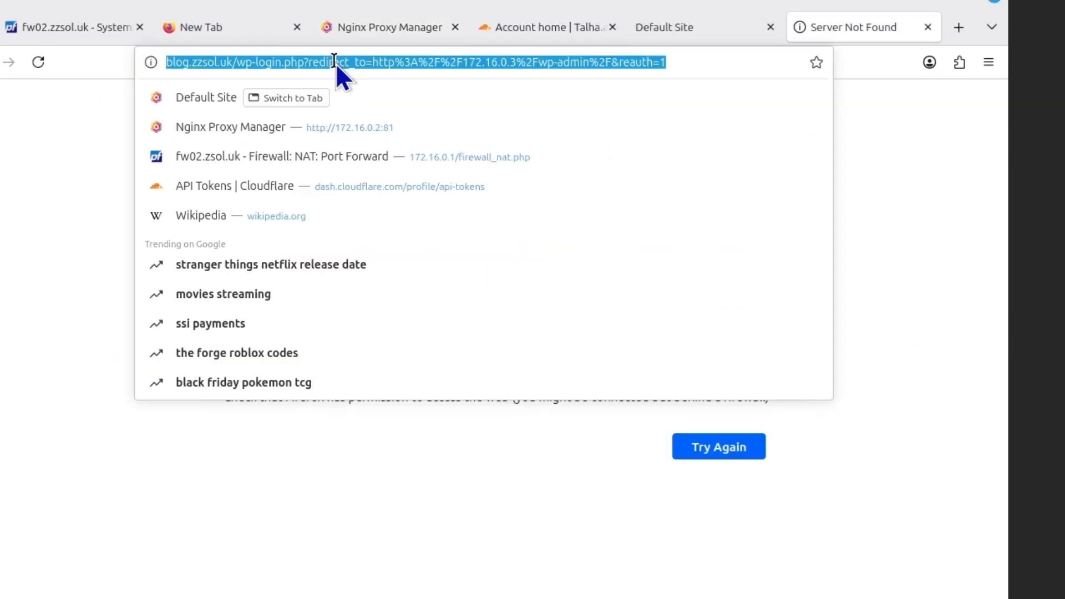
pyautogui.press('Return')
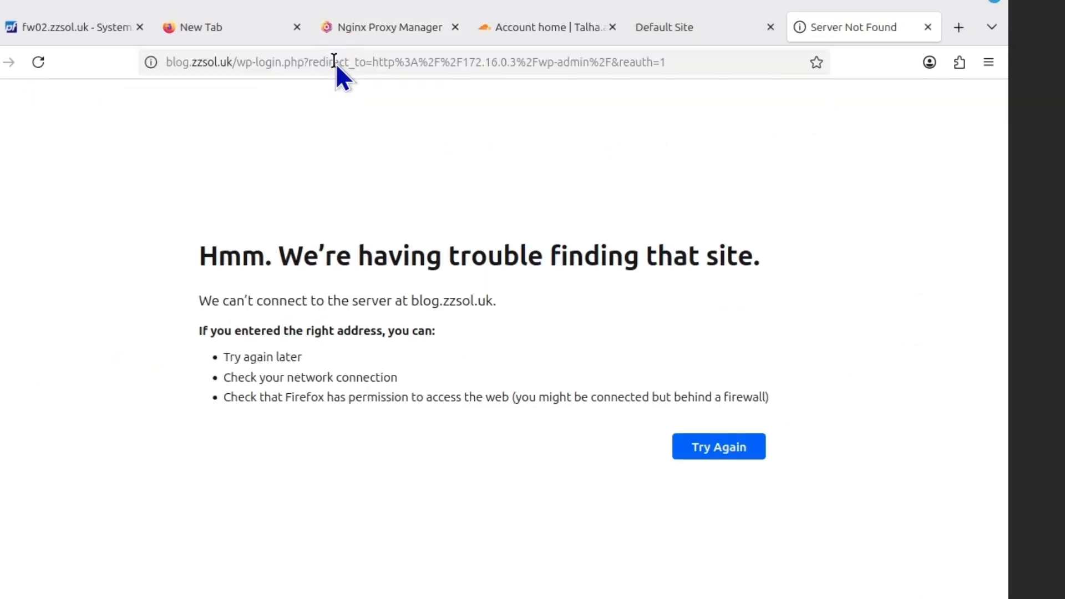
pyautogui.moveTo(309, 63); pyautogui.dragTo(796, 75)
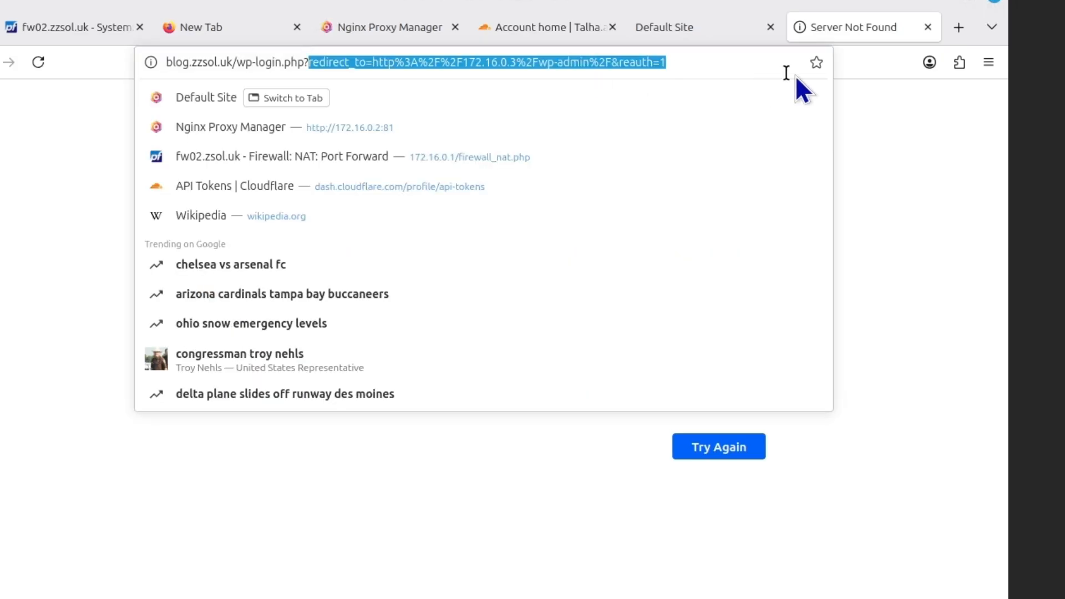
pyautogui.press('BackSpace')
pyautogui.press('Return')
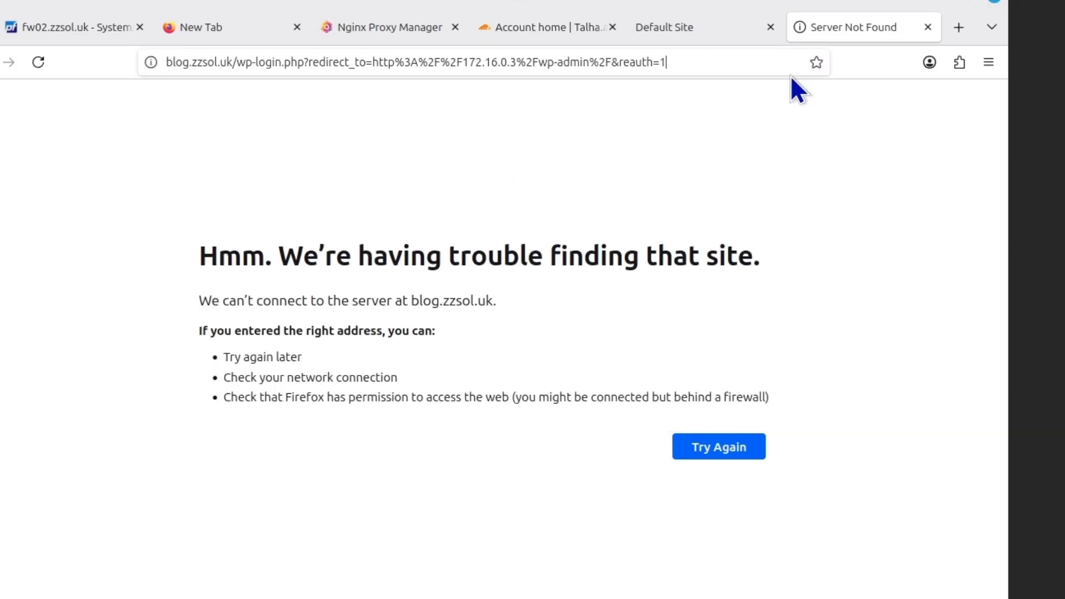
pyautogui.click(211, 58)
pyautogui.write('172.1')
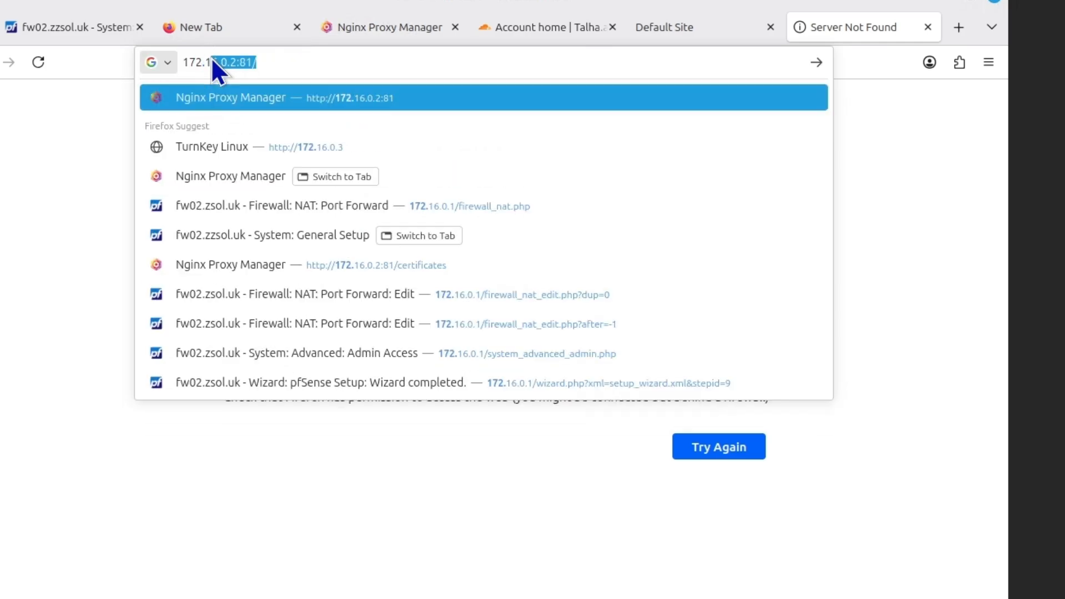
pyautogui.write('6.0.3:')
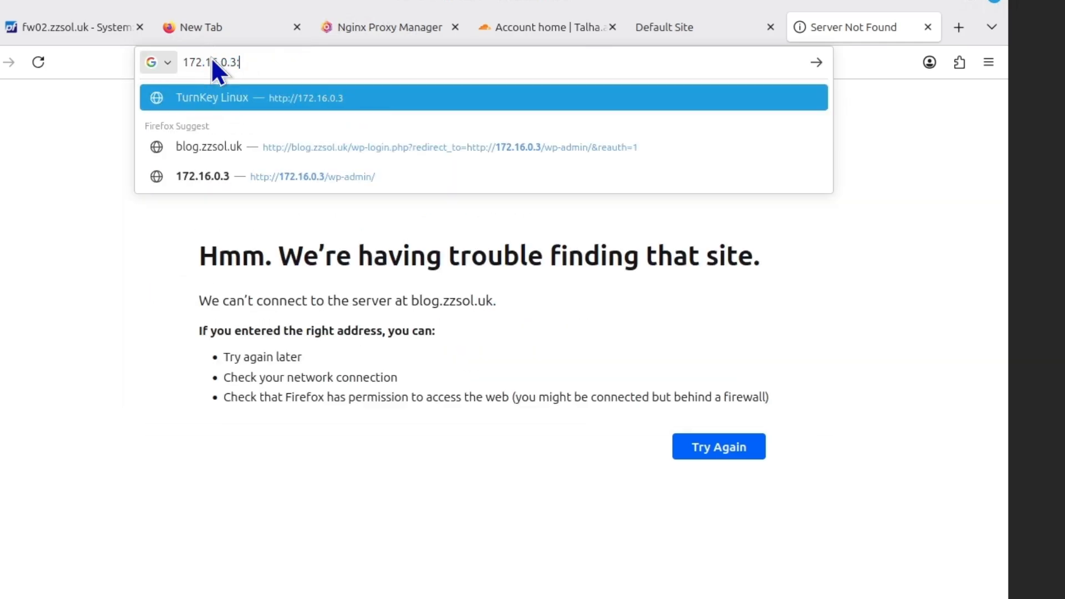
pyautogui.write('12321')
# Load 172.16.0.3:12321 and proceed past the self-signed certificate warning
pyautogui.press('Return')
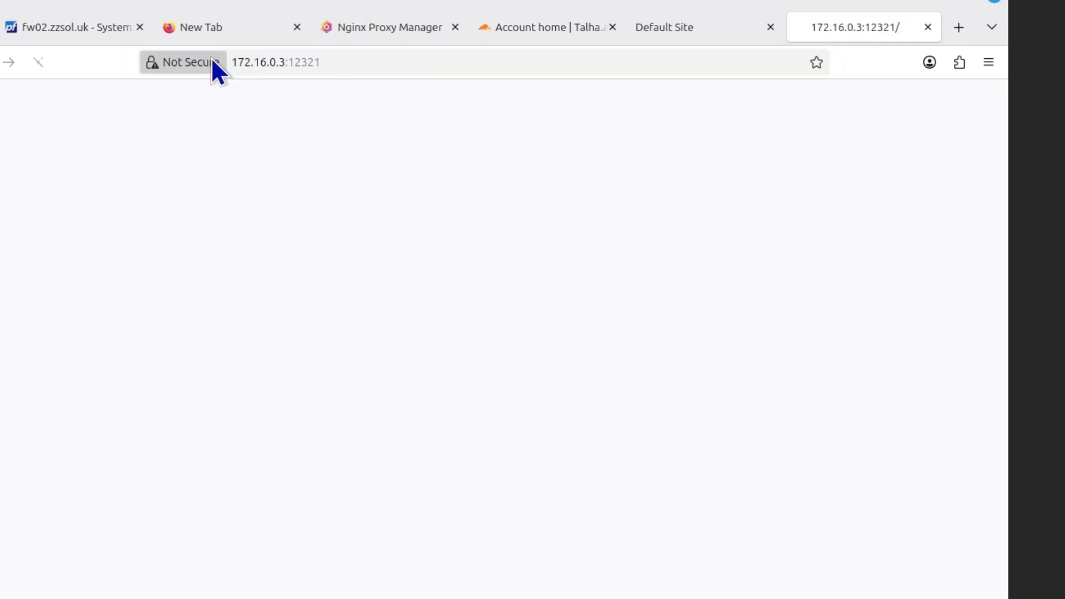
pyautogui.click(780, 426)
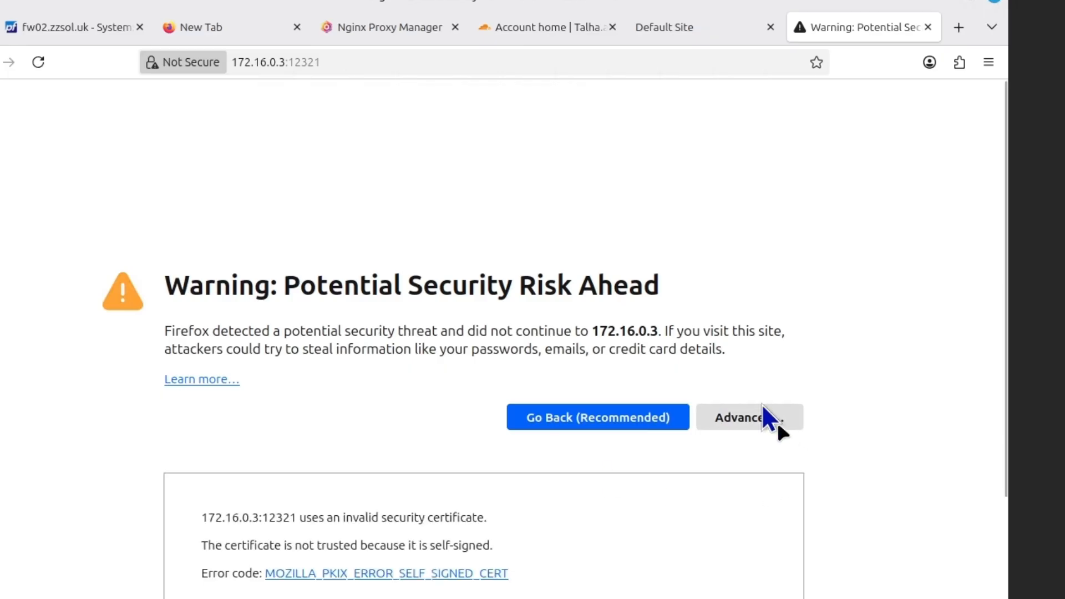
pyautogui.click(683, 542)
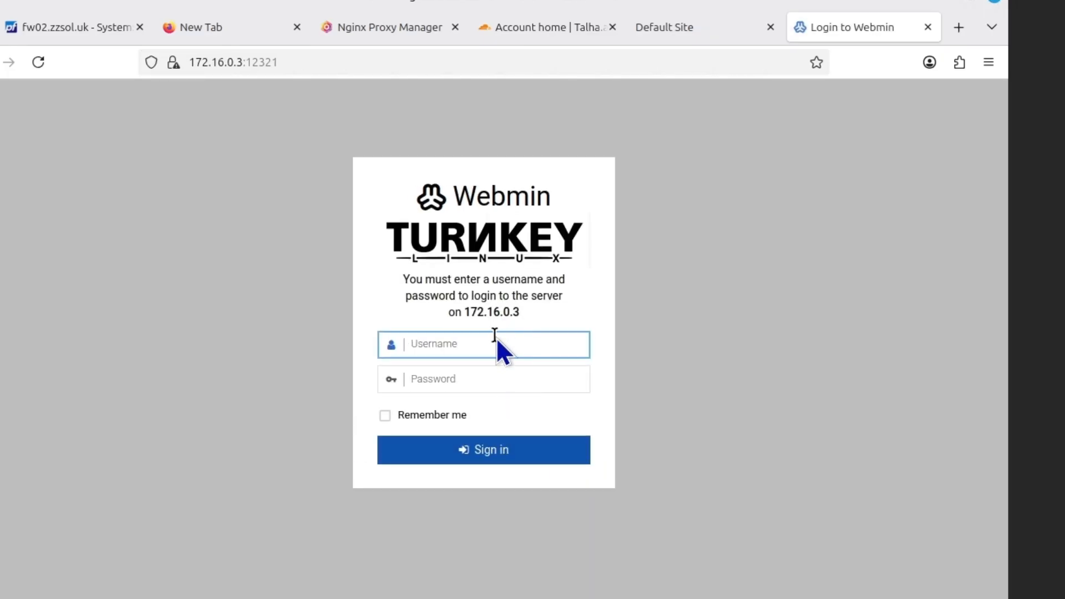
# Log in to Webmin as root with the account password and save the login
pyautogui.write('root')
pyautogui.press('Tab')
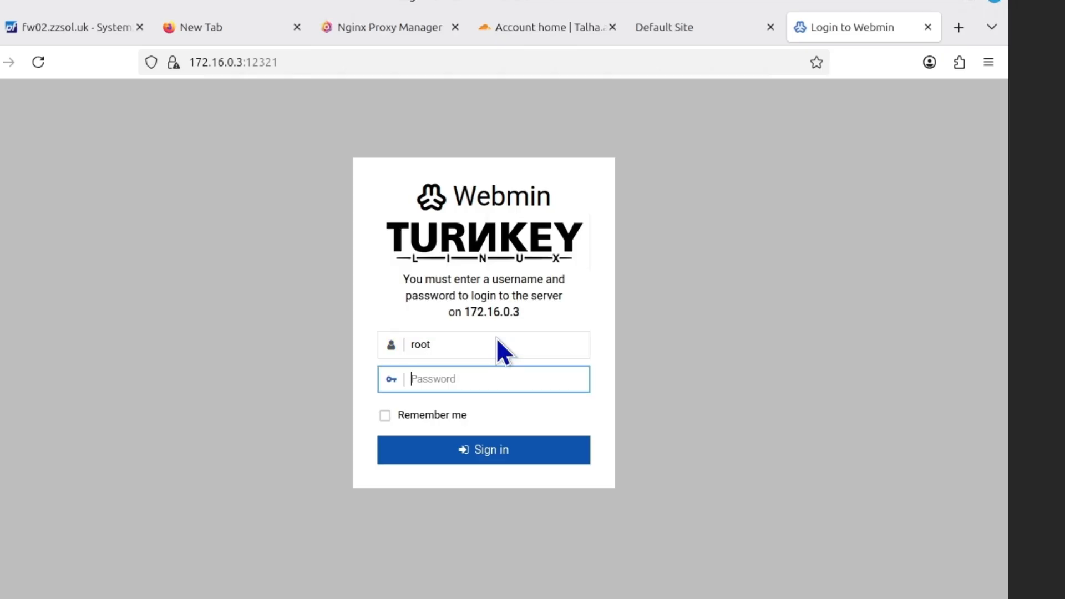
pyautogui.write('a••••••••••')
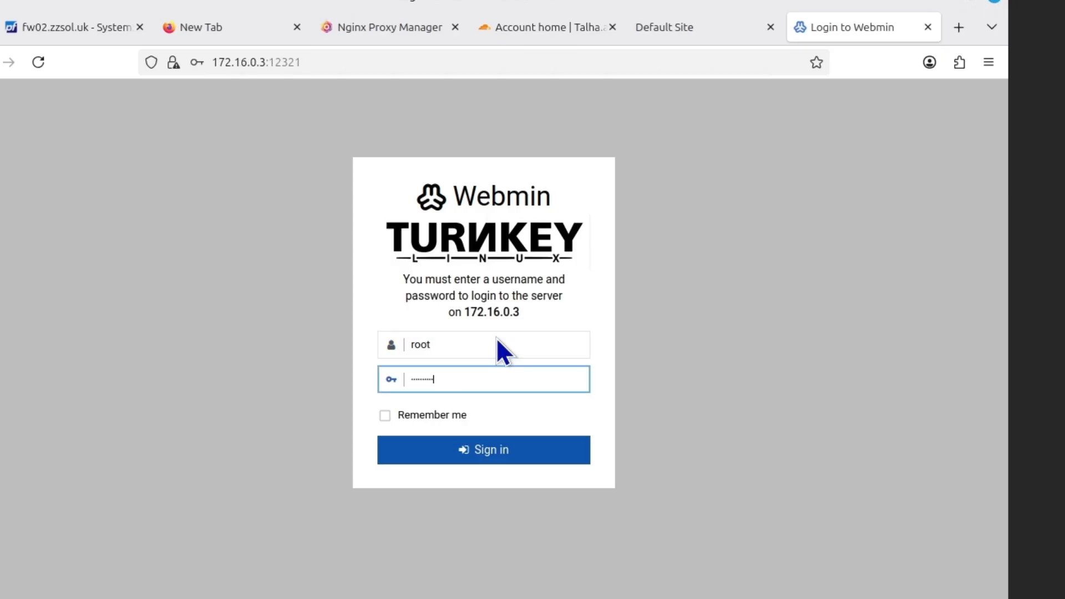
pyautogui.write('•')
pyautogui.press('Return')
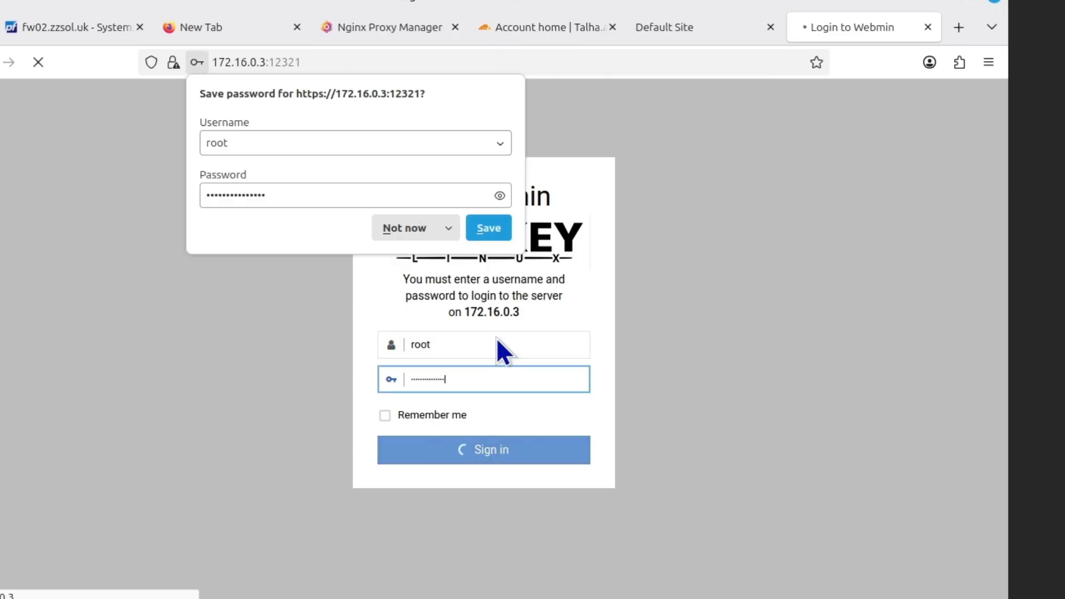
pyautogui.click(488, 228)
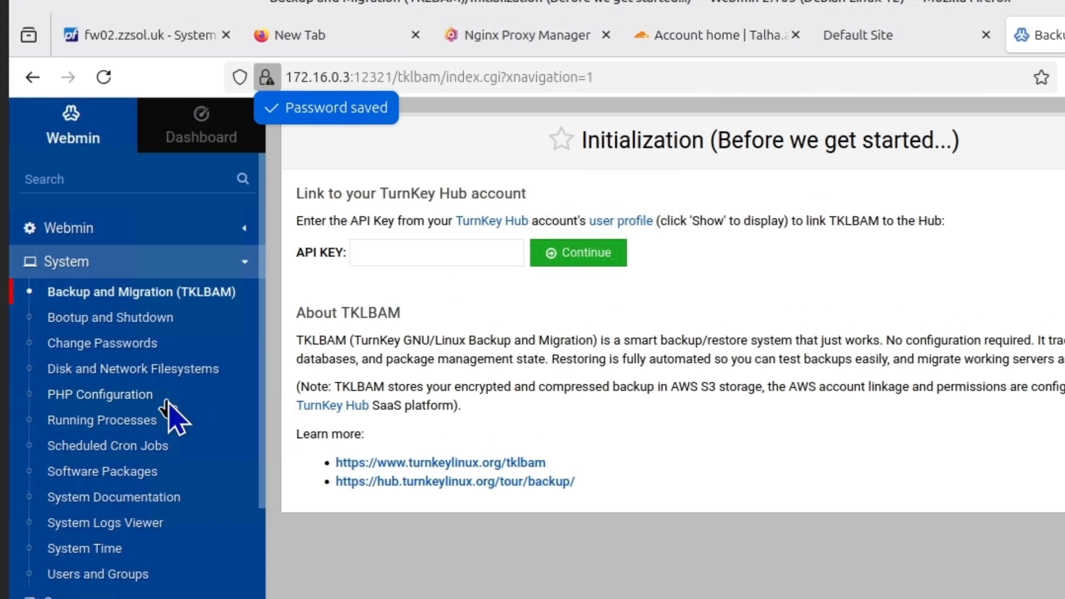
# Open Webmin's Apache Webserver module and select the /var/www/wordpress document root of its virtual hosts
pyautogui.scroll(-2, 90, 333)
pyautogui.scroll(-2, 172, 416)
pyautogui.scroll(5, 171, 416)
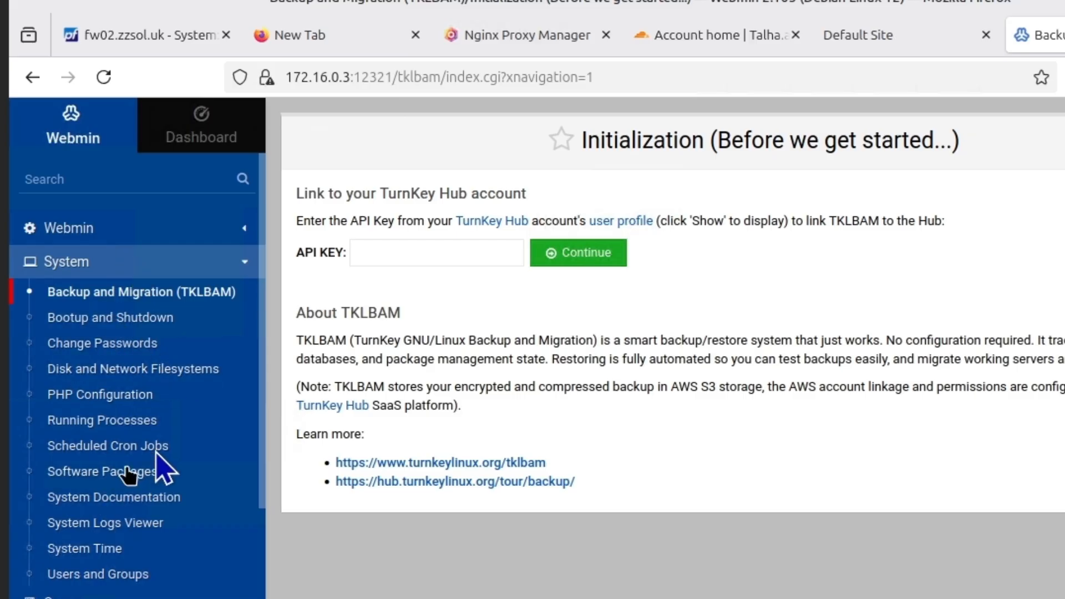
pyautogui.click(177, 131)
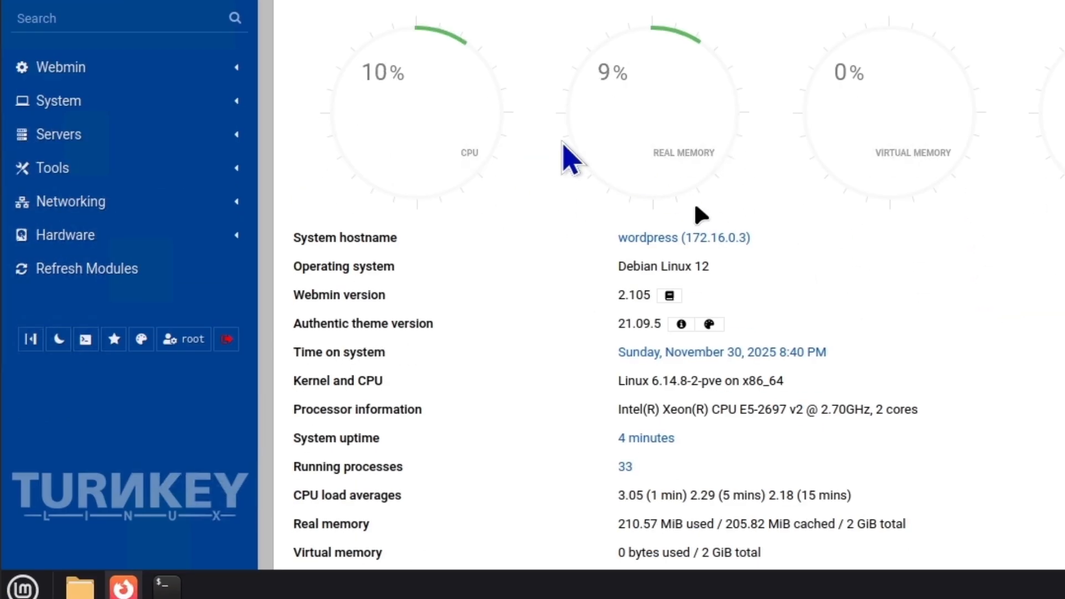
pyautogui.click(123, 135)
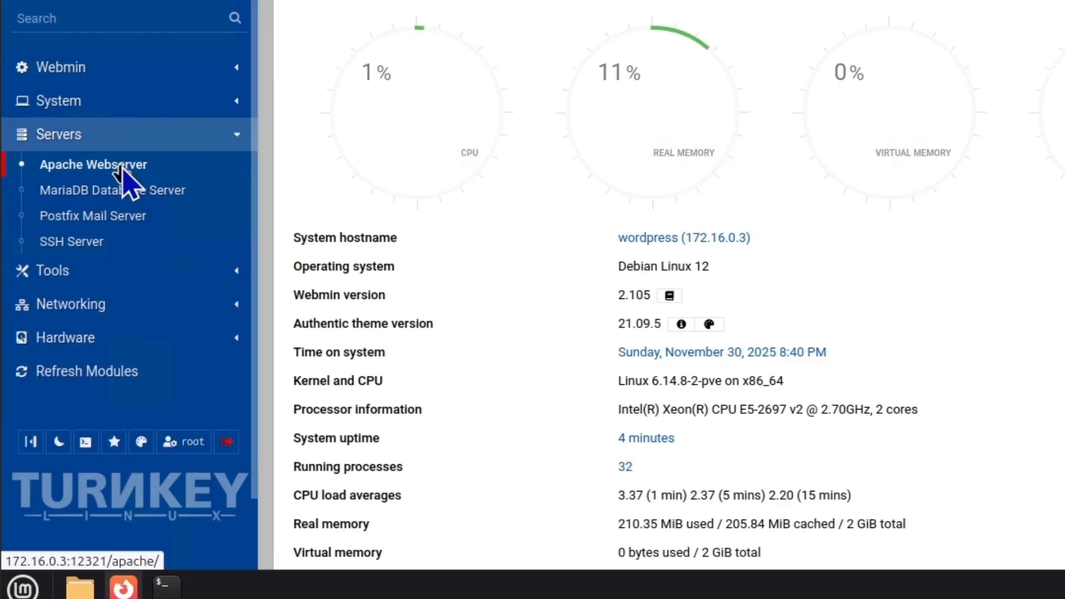
pyautogui.click(121, 166)
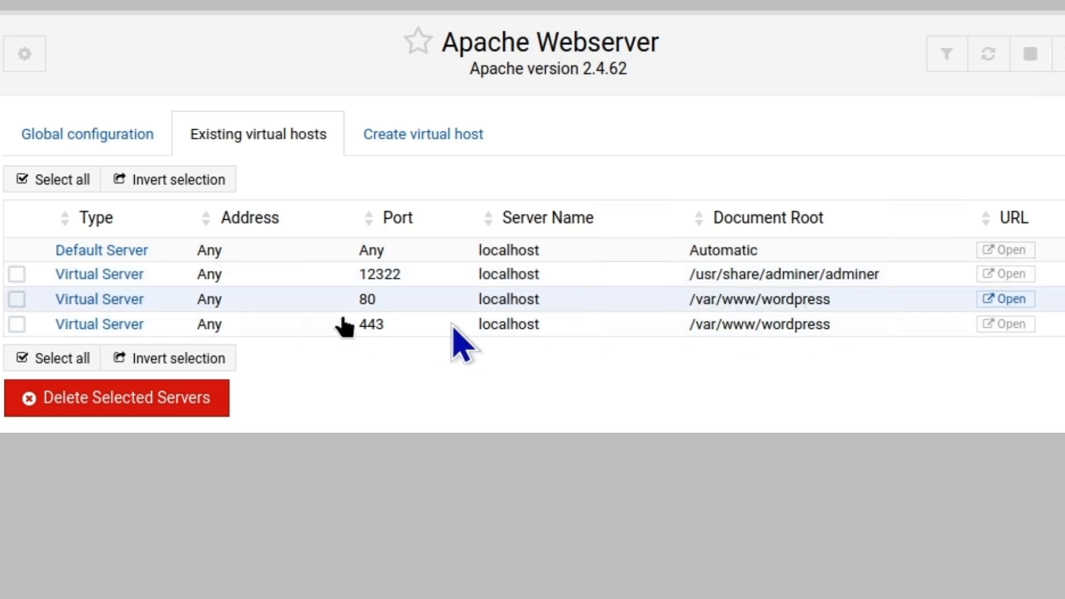
pyautogui.moveTo(848, 324); pyautogui.dragTo(672, 327)
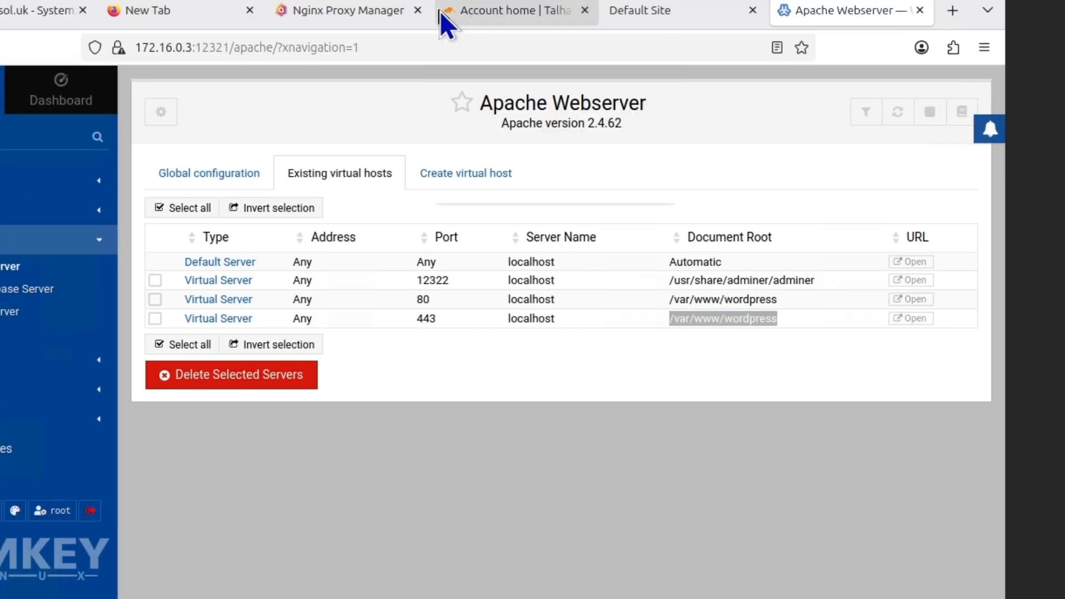
pyautogui.click(444, 11)
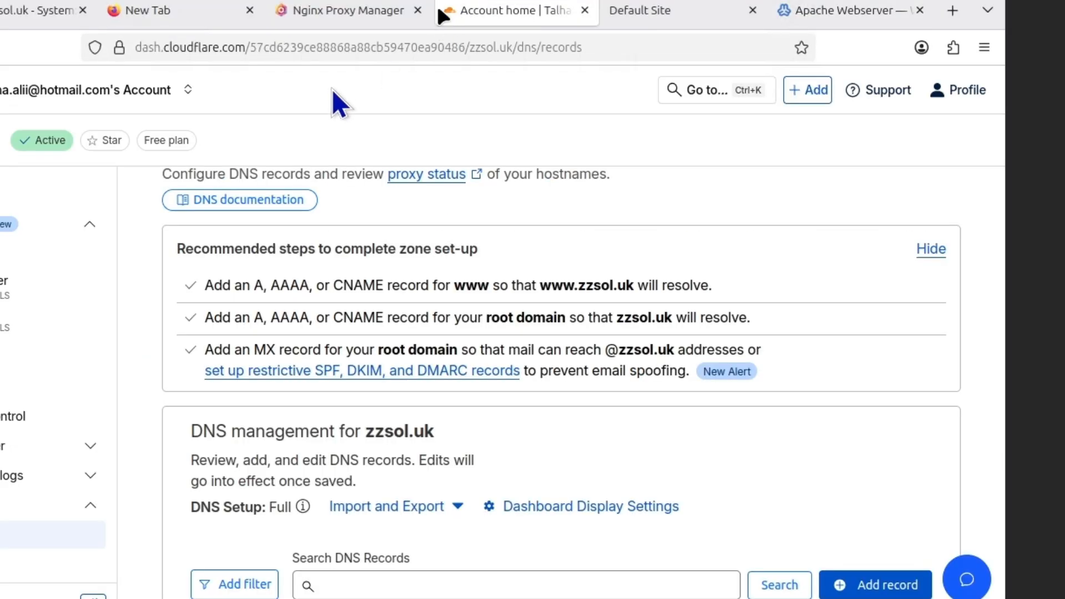
# Edit the blog.zzsol.uk proxy host and add a custom location /var/www/wordpress
pyautogui.click(349, 12)
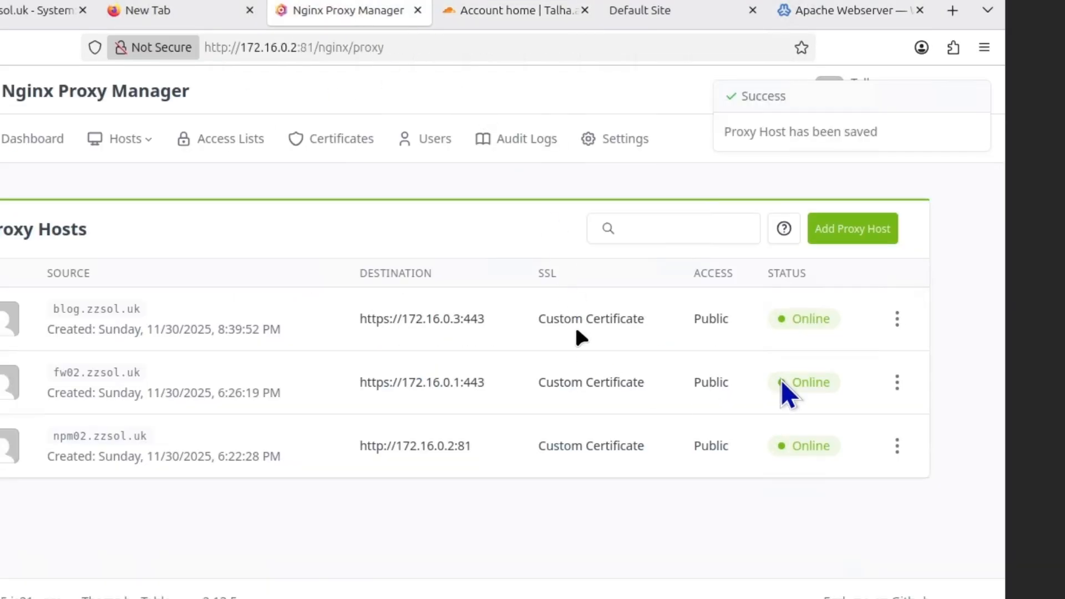
pyautogui.click(896, 319)
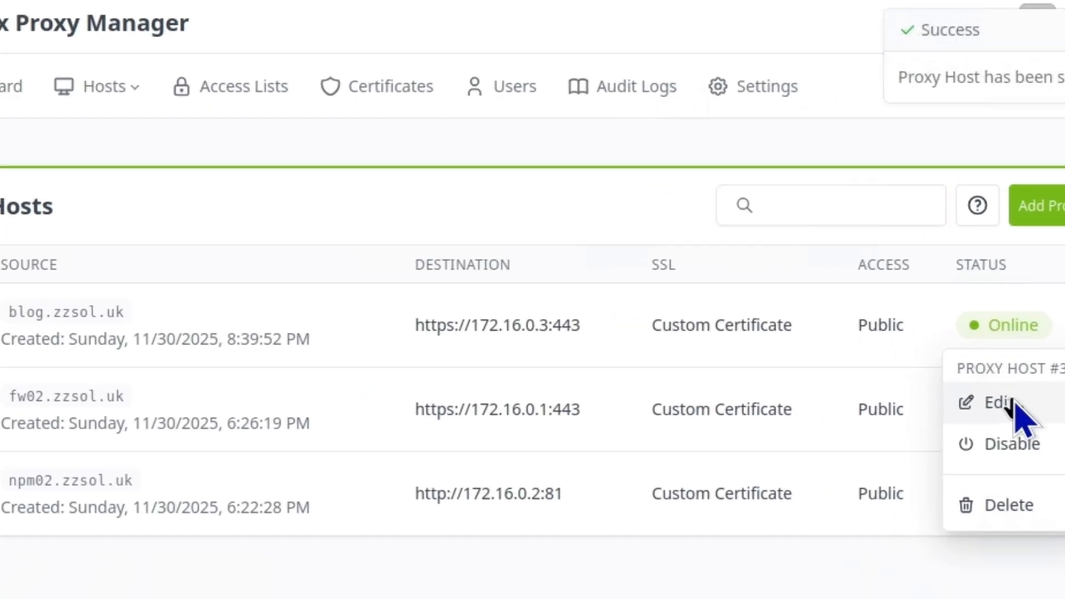
pyautogui.click(817, 382)
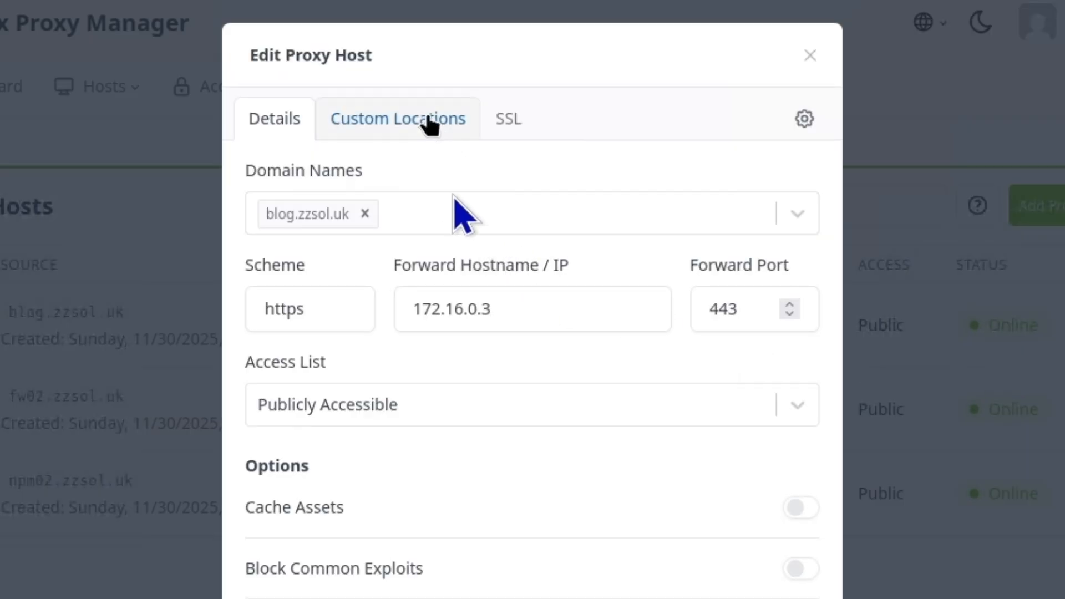
pyautogui.click(410, 118)
pyautogui.click(530, 201)
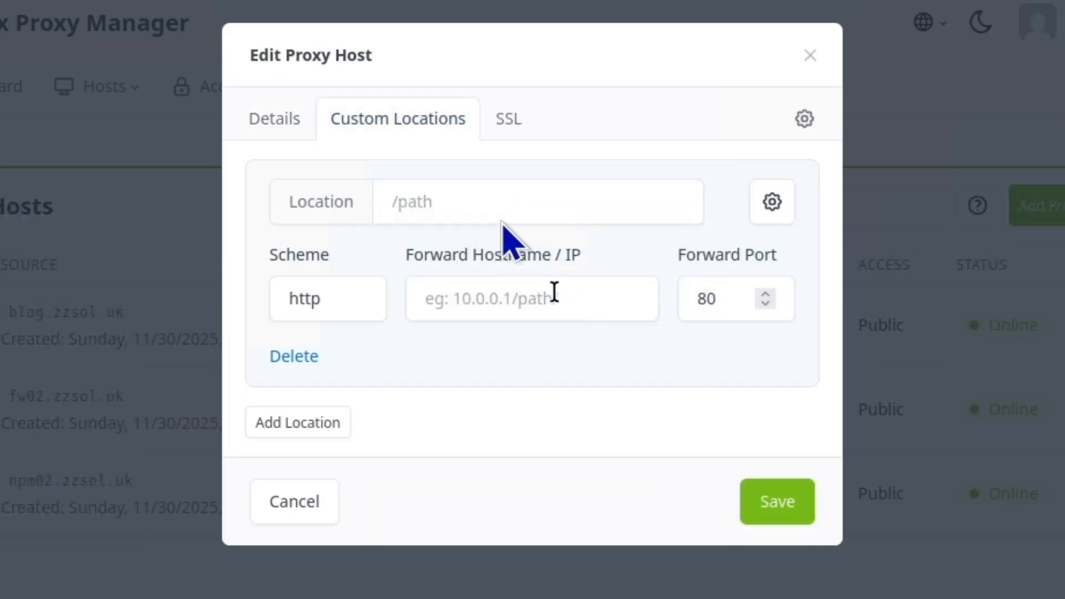
pyautogui.click(492, 201)
pyautogui.write('/var/www/wordpress')
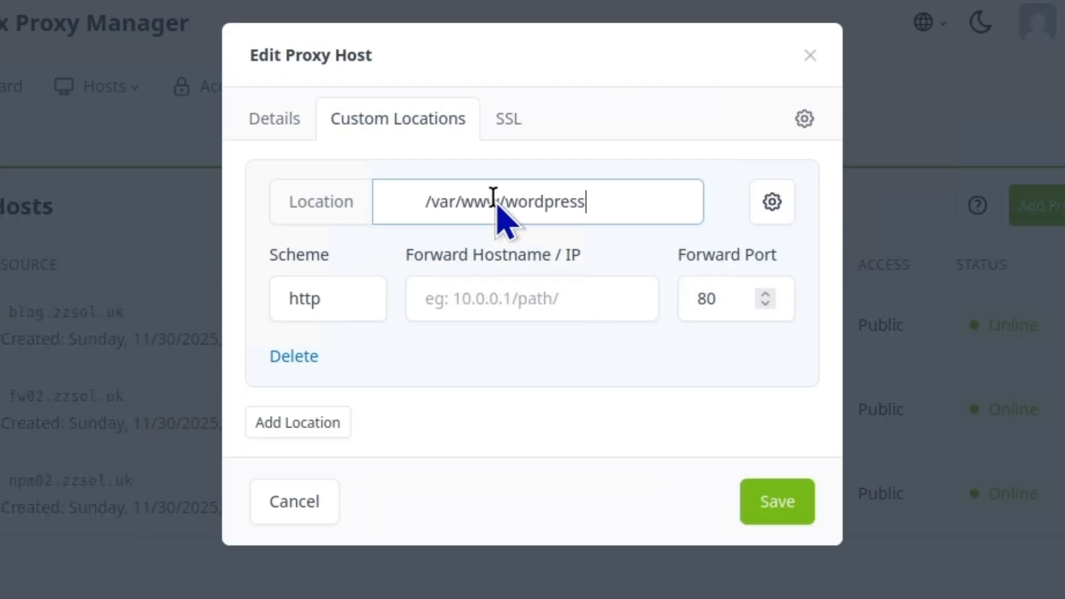
pyautogui.click(424, 200)
pyautogui.press('BackSpace')
pyautogui.press('BackSpace')
pyautogui.press('BackSpace')
pyautogui.press('BackSpace')
pyautogui.press('BackSpace')
pyautogui.press('BackSpace')
pyautogui.press('BackSpace')
pyautogui.press('BackSpace')
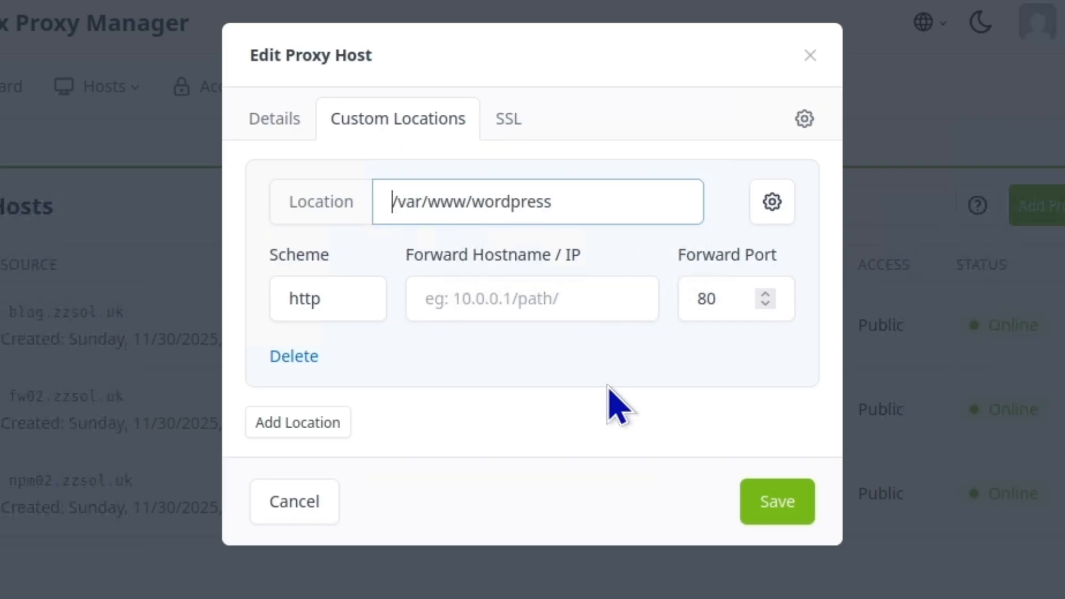
# Forward that location over https to 172.16.0.3 and save the proxy host
pyautogui.click(466, 302)
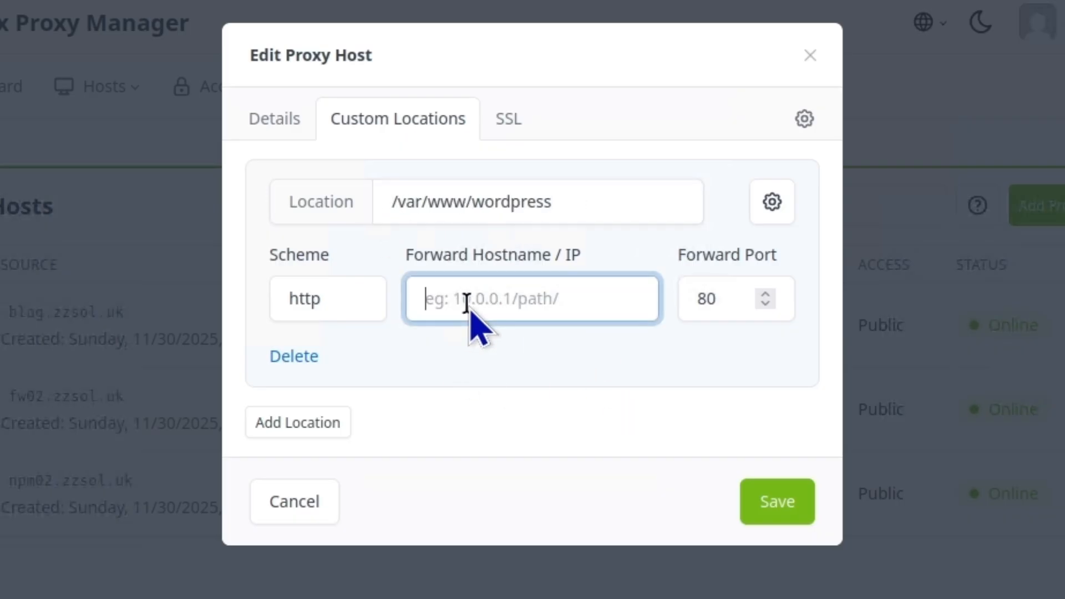
pyautogui.write('172.16.0.')
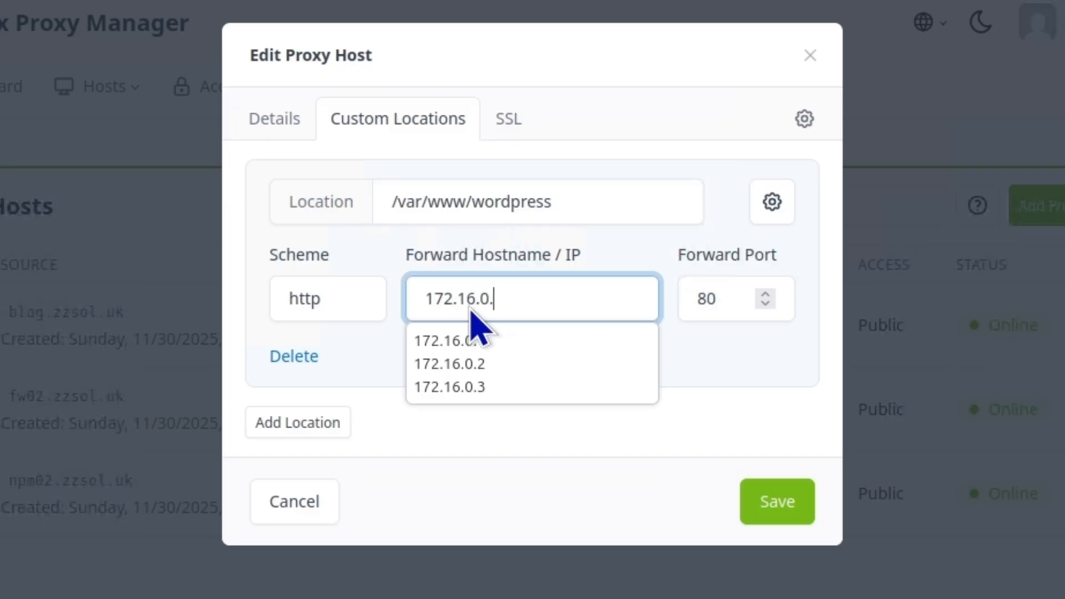
pyautogui.write('3')
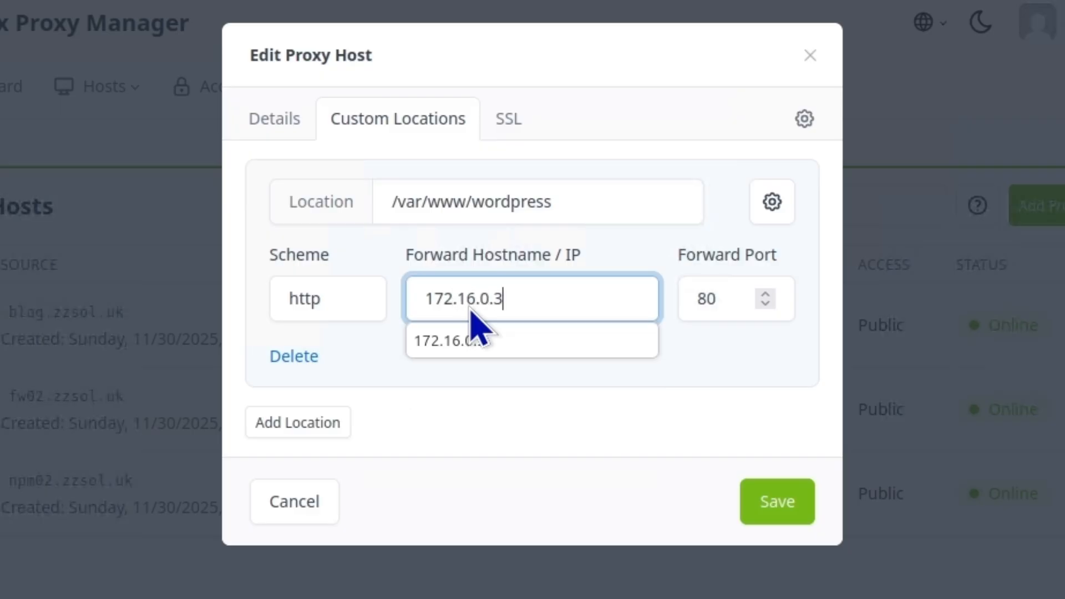
pyautogui.click(433, 340)
pyautogui.click(373, 309)
pyautogui.click(366, 368)
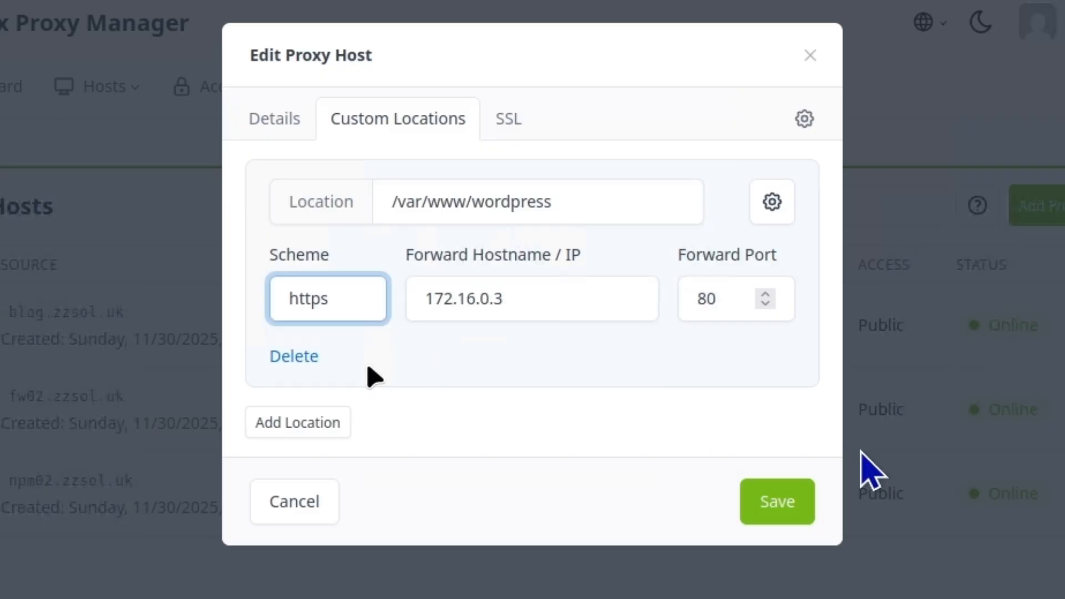
pyautogui.click(783, 499)
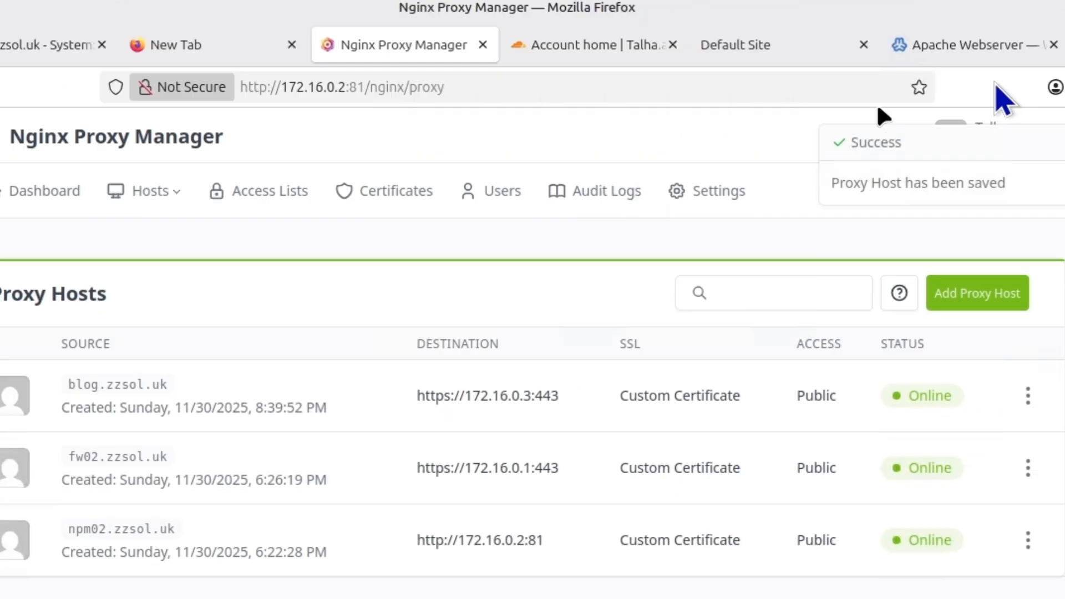
# Load blog.zzsol.uk in a new Firefox tab, which returns Server Not Found
pyautogui.click(993, 160)
pyautogui.write('b')
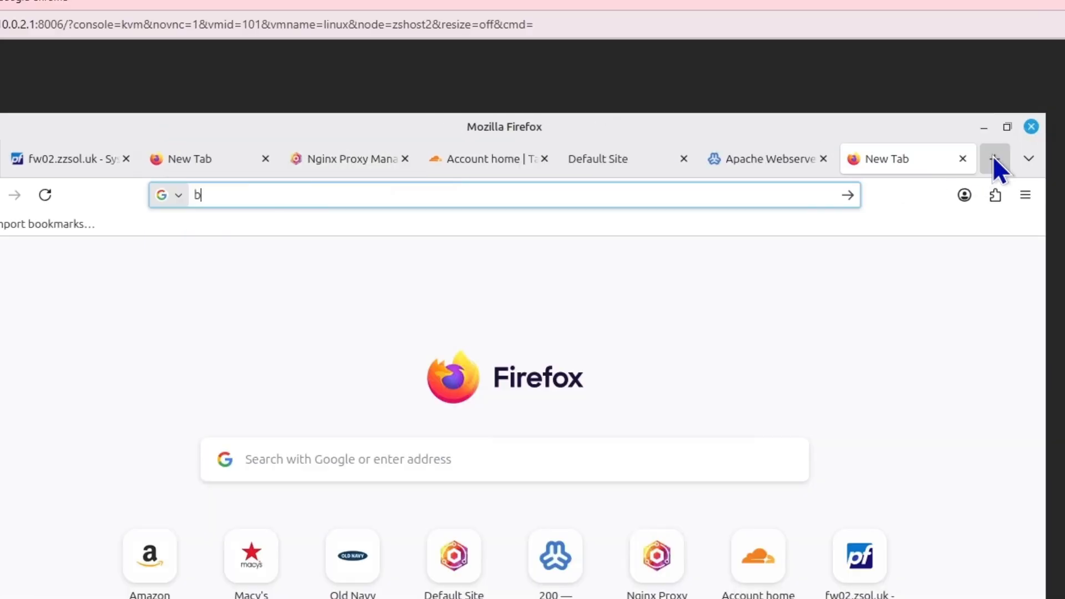
pyautogui.write('log.zzsol.u')
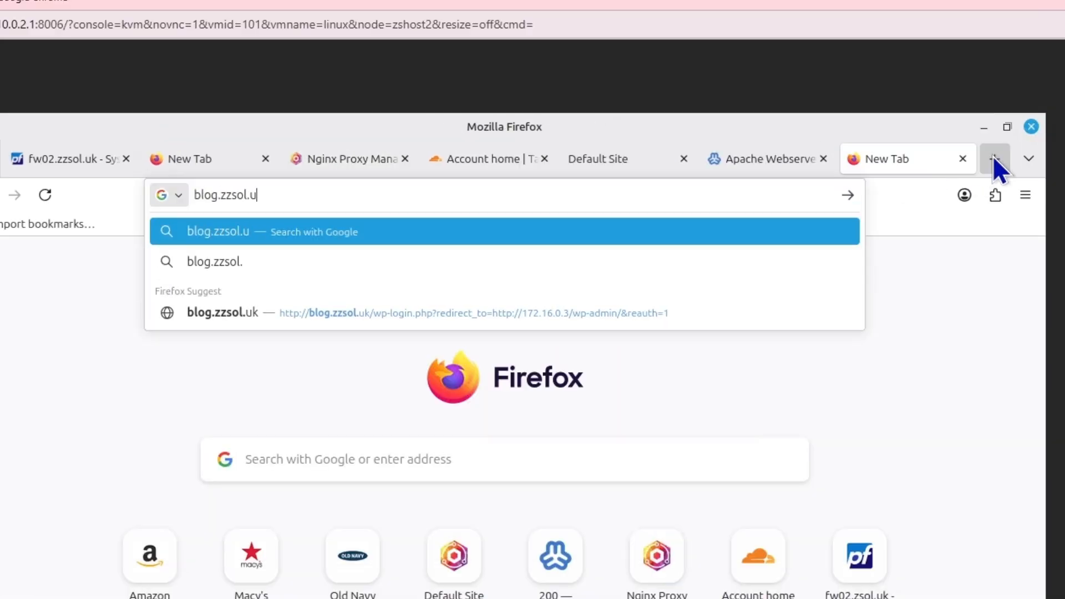
pyautogui.write('k')
pyautogui.press('Return')
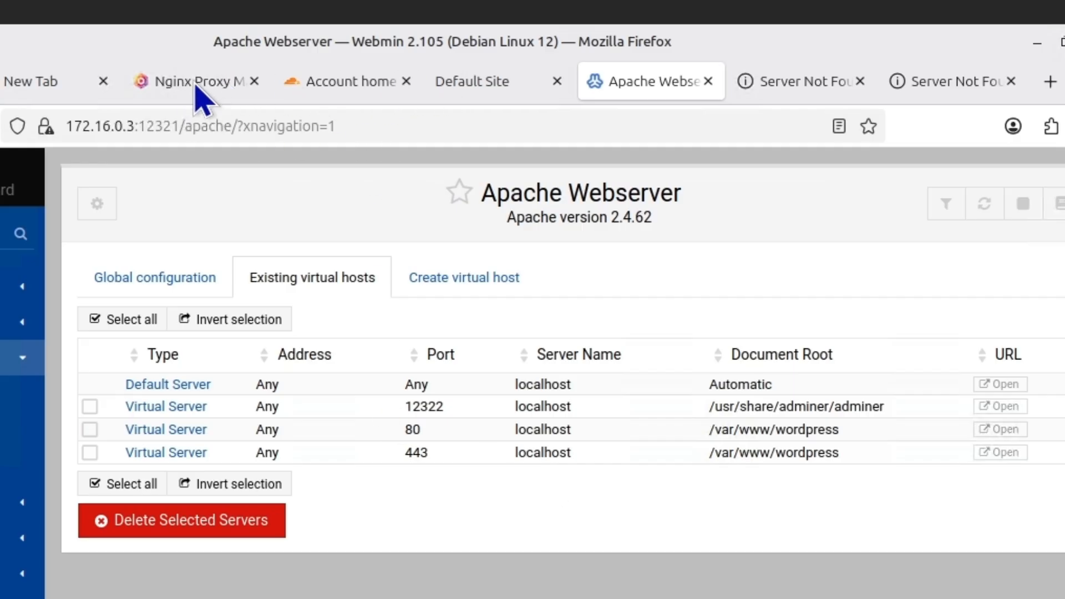
# Review the blog.zzsol.uk proxy host's details, custom locations and SSL settings, then save it again
pyautogui.click(171, 87)
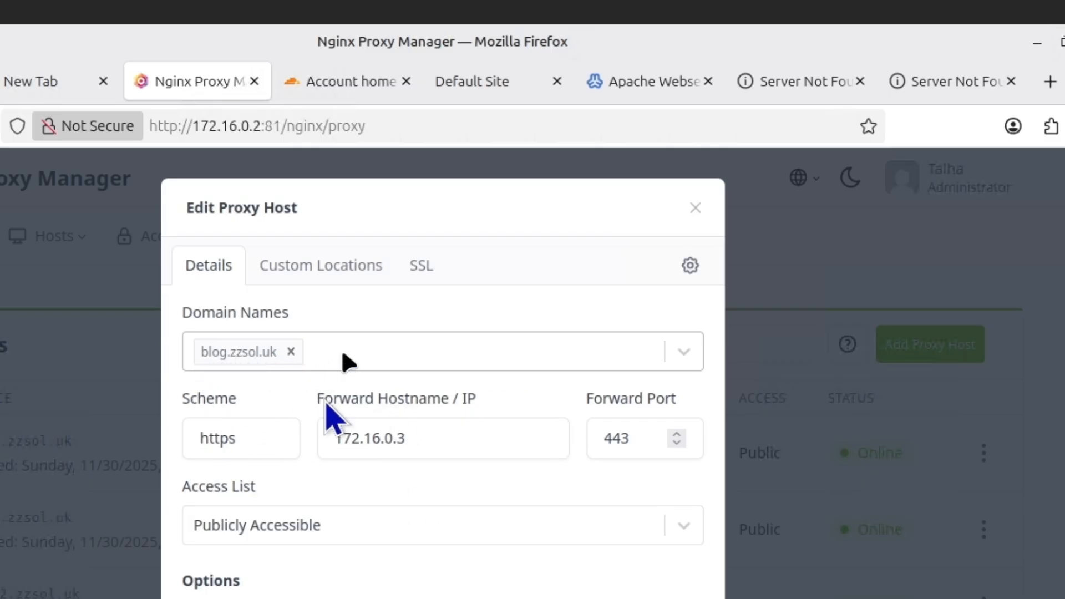
pyautogui.click(435, 439)
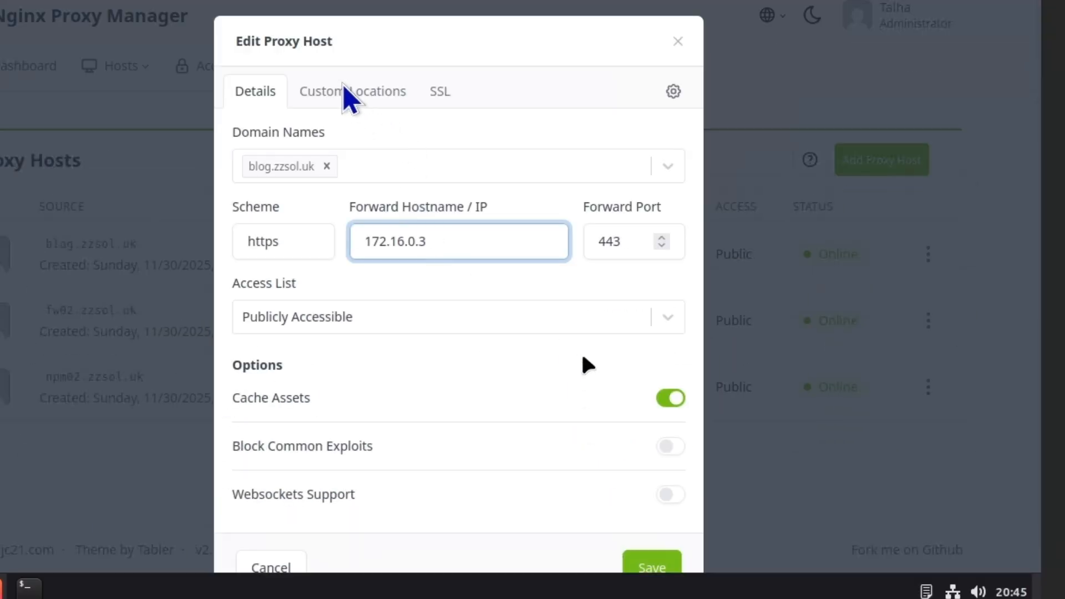
pyautogui.scroll(-1, 351, 109)
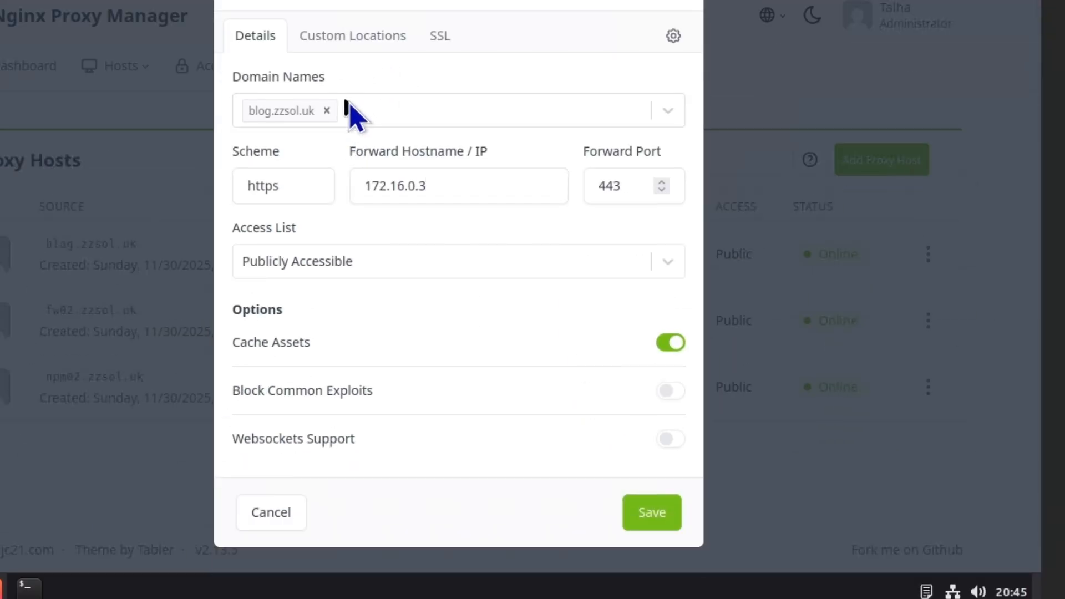
pyautogui.click(360, 38)
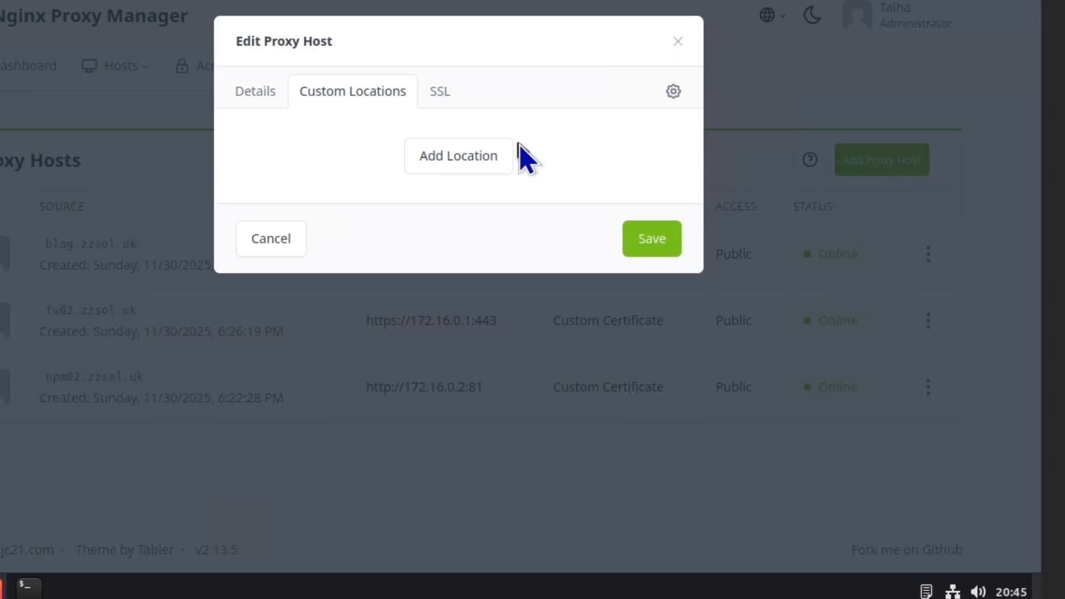
pyautogui.click(440, 93)
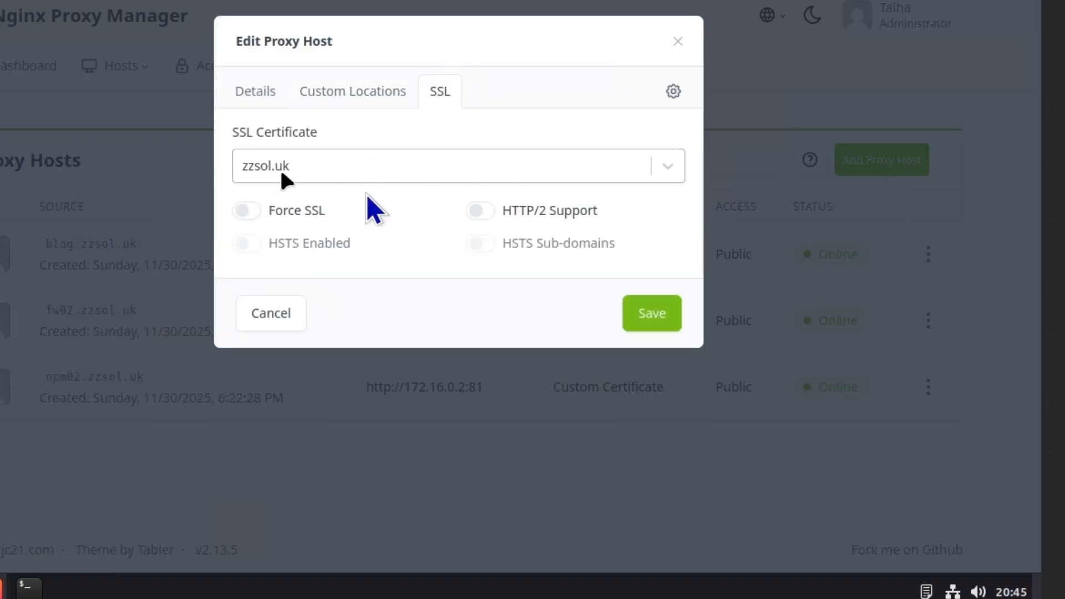
pyautogui.click(654, 315)
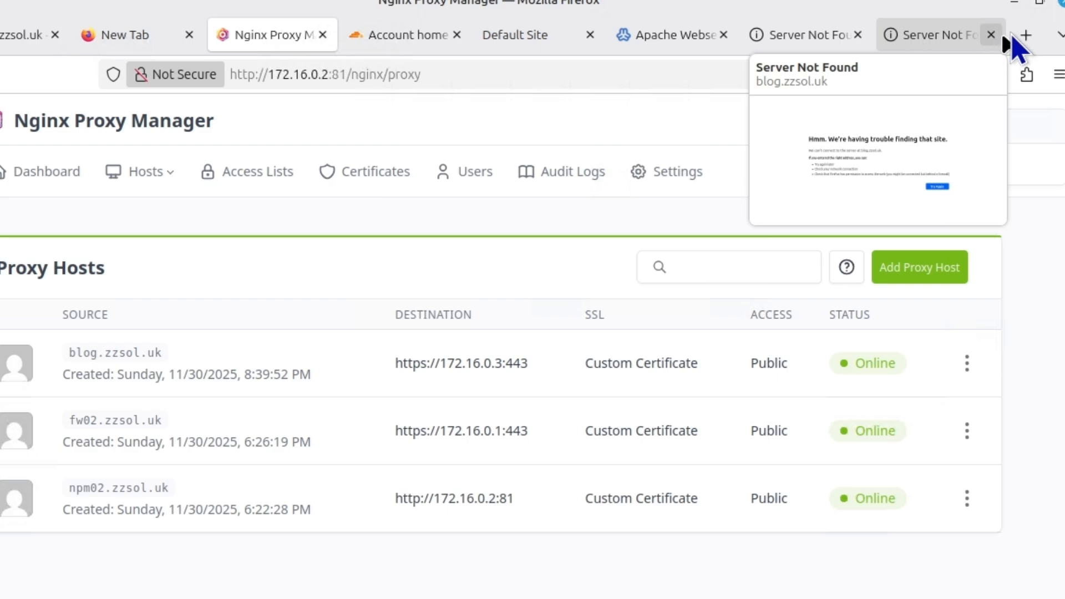
# Reload blog.zzsol.uk, then try it again in a new private Firefox window
pyautogui.click(942, 38)
pyautogui.click(433, 75)
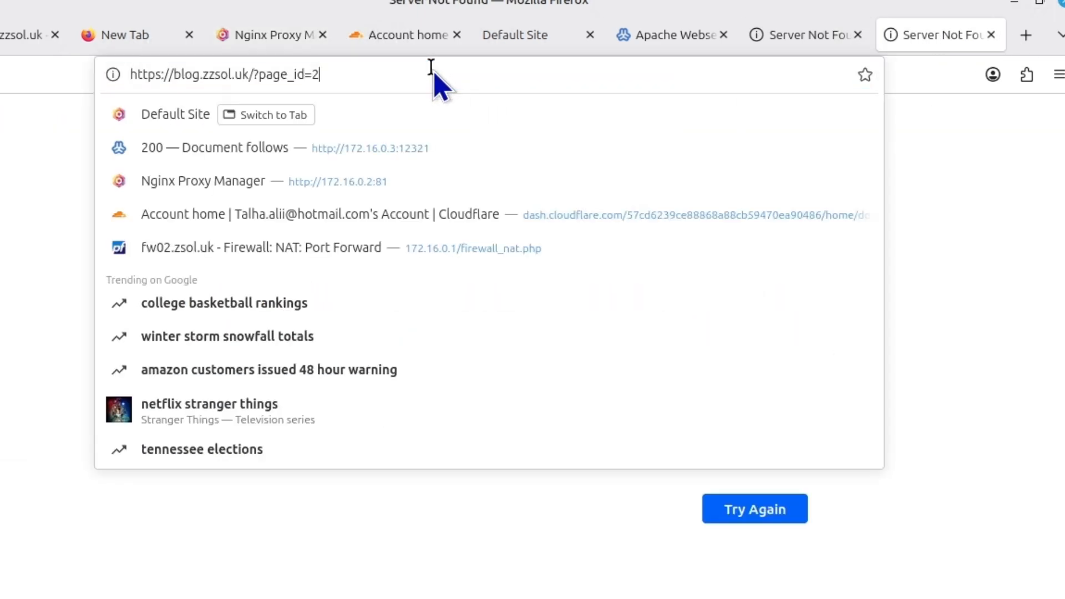
pyautogui.press('Return')
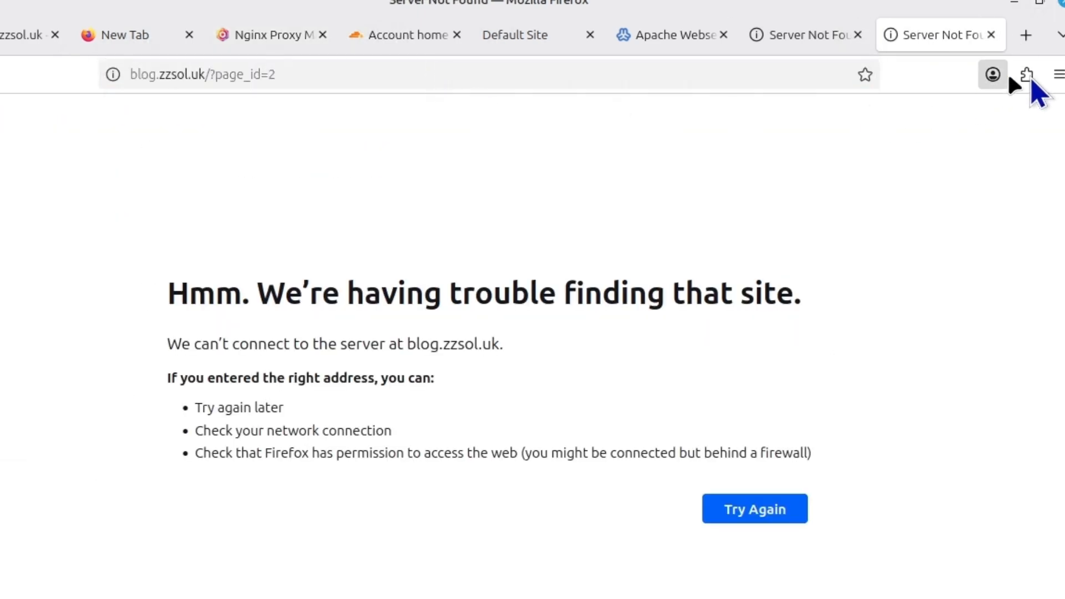
pyautogui.click(1058, 75)
pyautogui.click(892, 204)
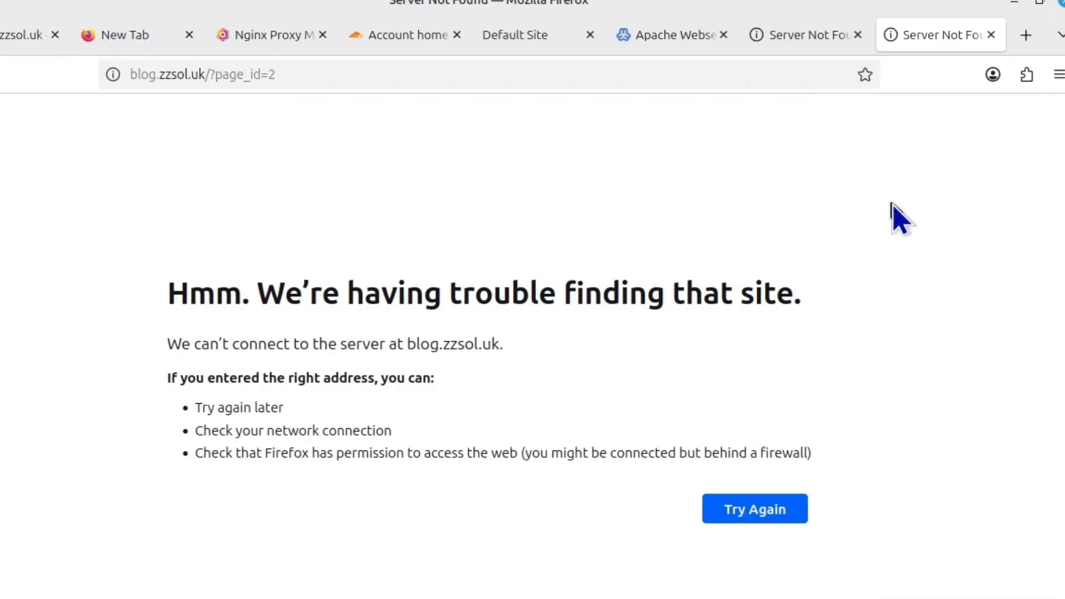
pyautogui.write('b')
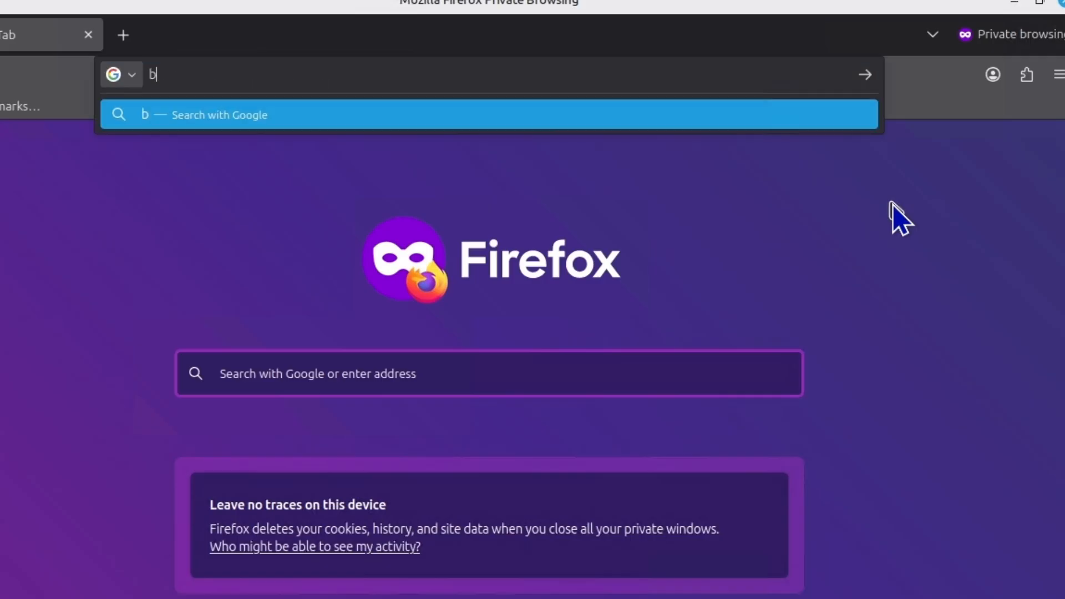
pyautogui.write('log.zzsol.ukl')
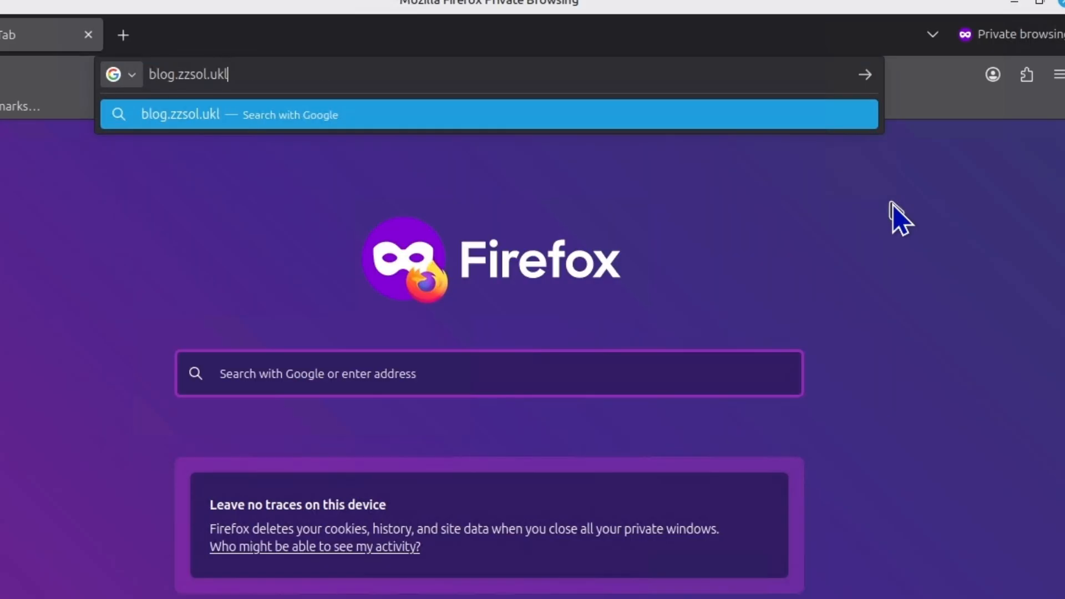
pyautogui.press('Return')
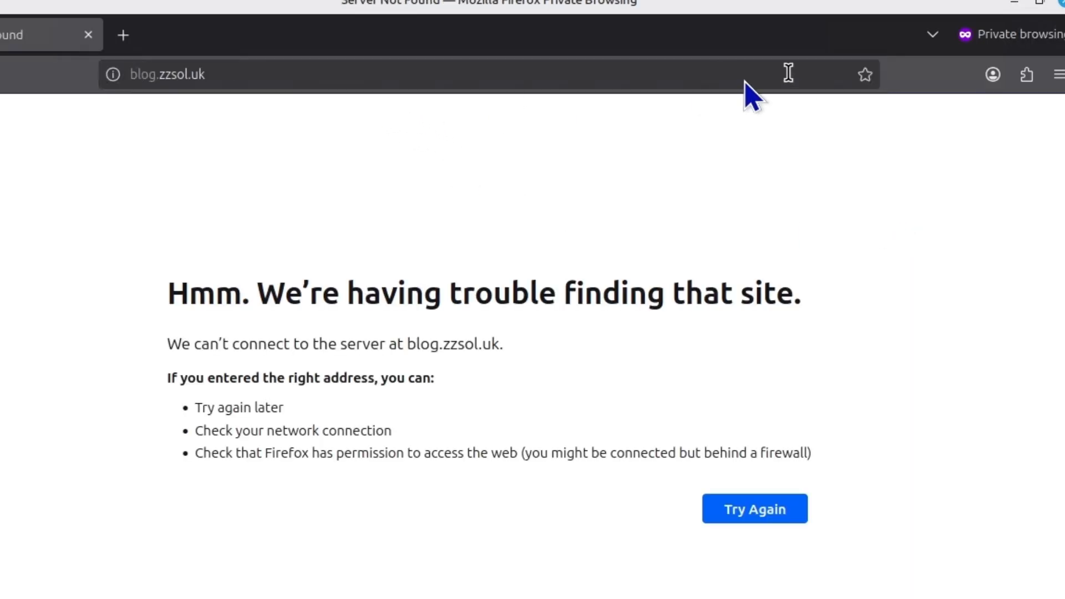
# Check the private window's address, then close it and minimise Firefox
pyautogui.click(352, 74)
pyautogui.click(357, 74)
pyautogui.press('Escape')
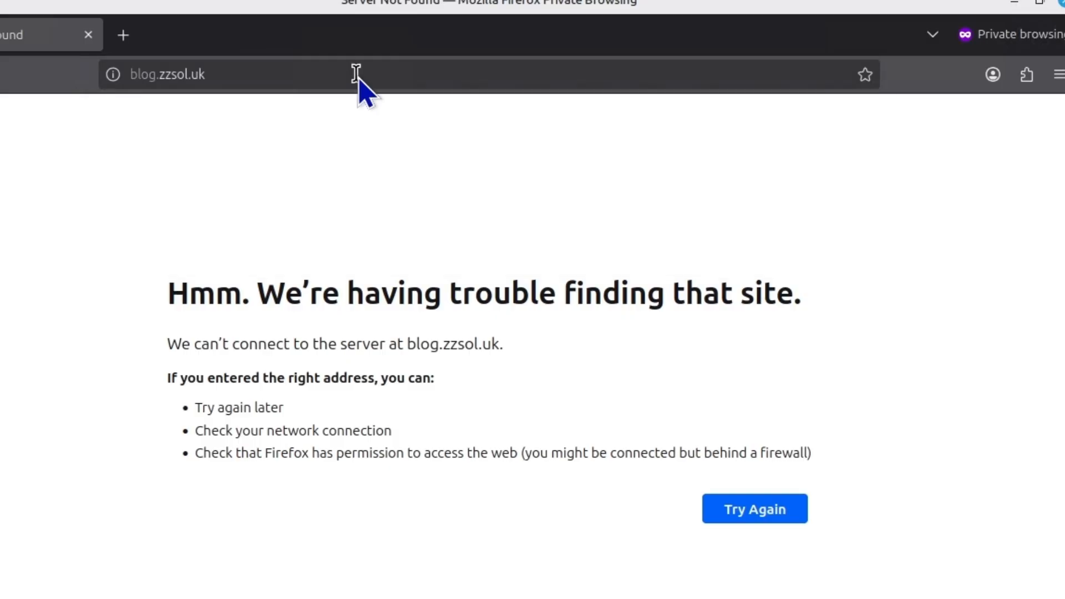
pyautogui.click(357, 74)
pyautogui.click(357, 73)
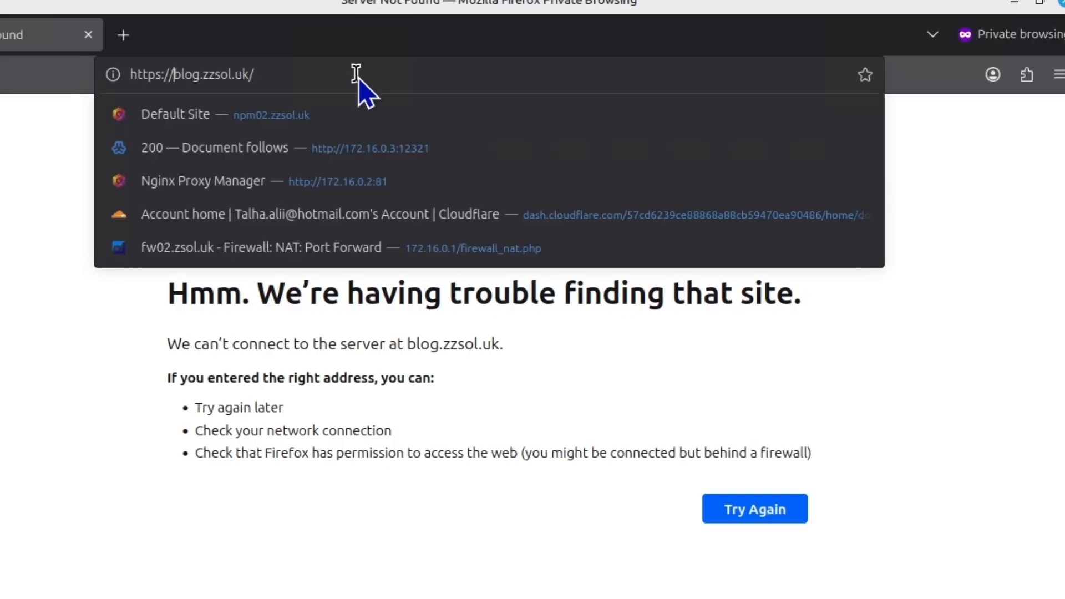
pyautogui.click(1013, 4)
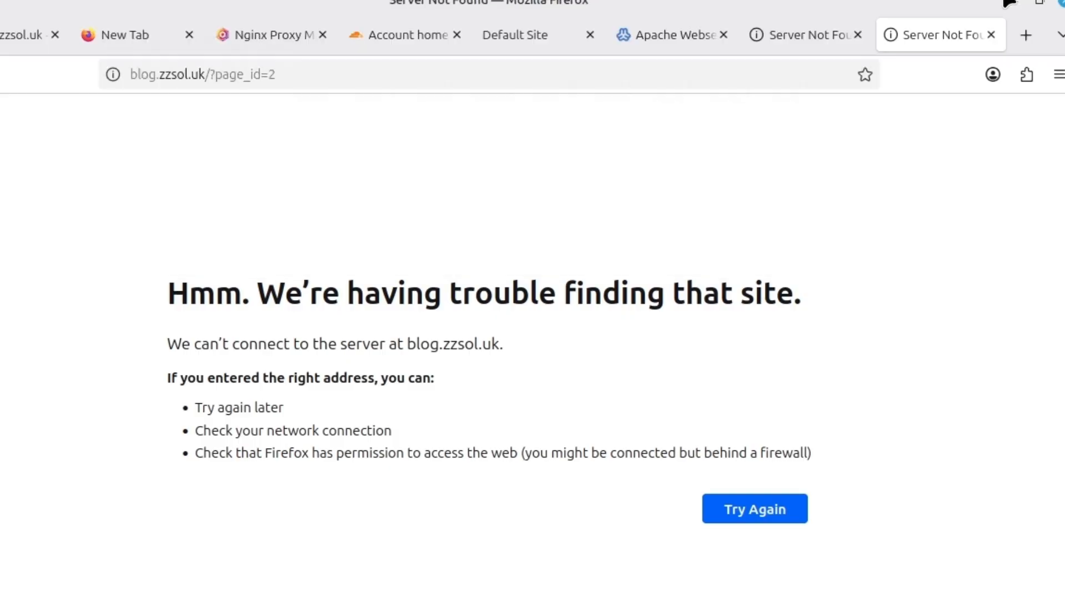
pyautogui.click(1010, 4)
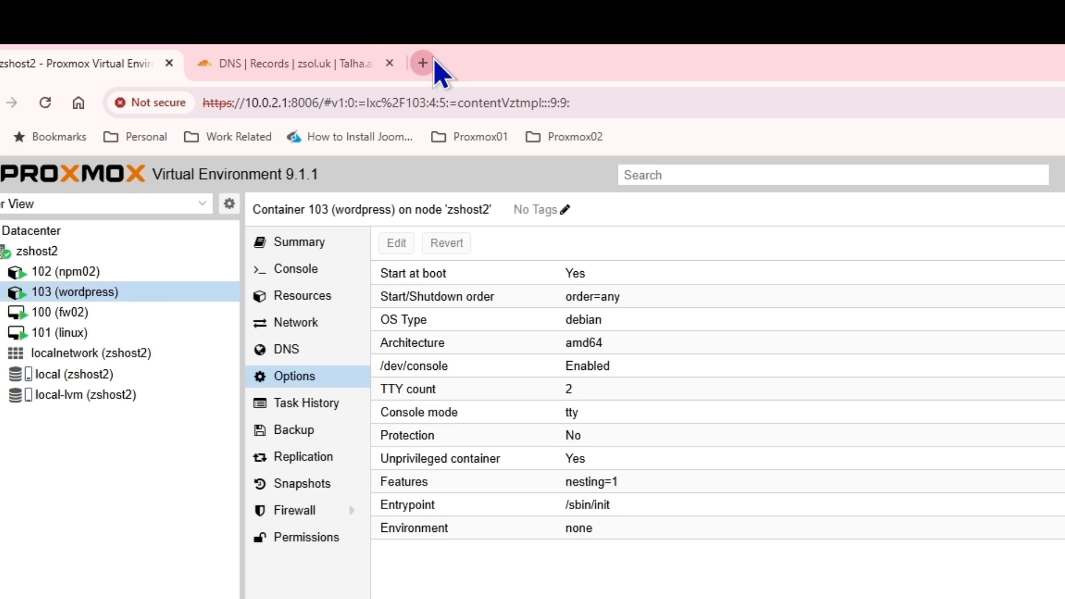
# Load blog.zzsol.uk in a new Chrome tab, bringing up the TurnKey Linux homepage
pyautogui.click(423, 63)
pyautogui.write('bl')
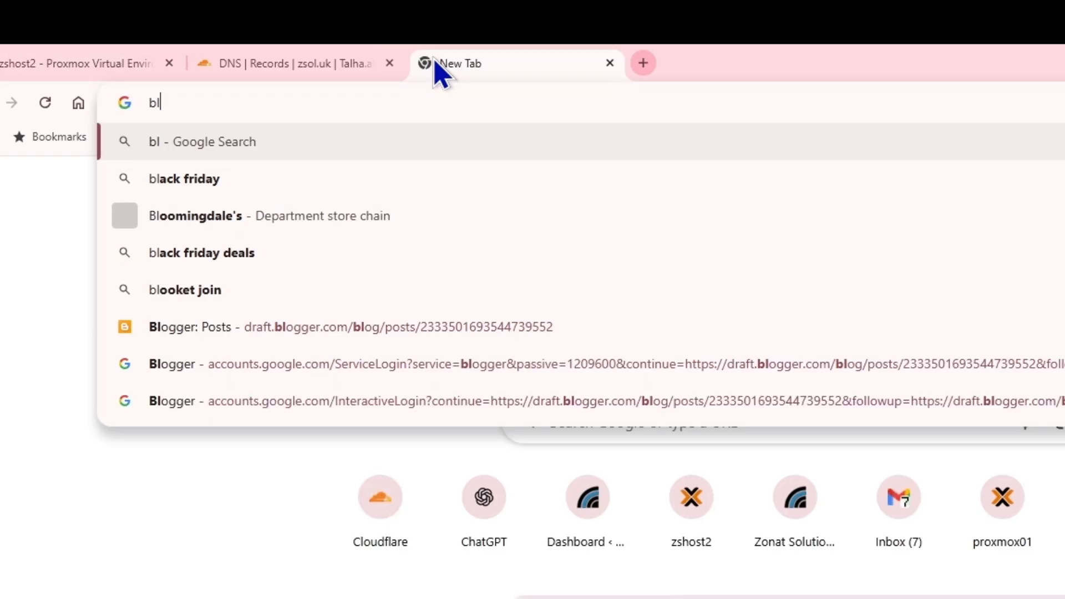
pyautogui.write('og.zzsol.uk')
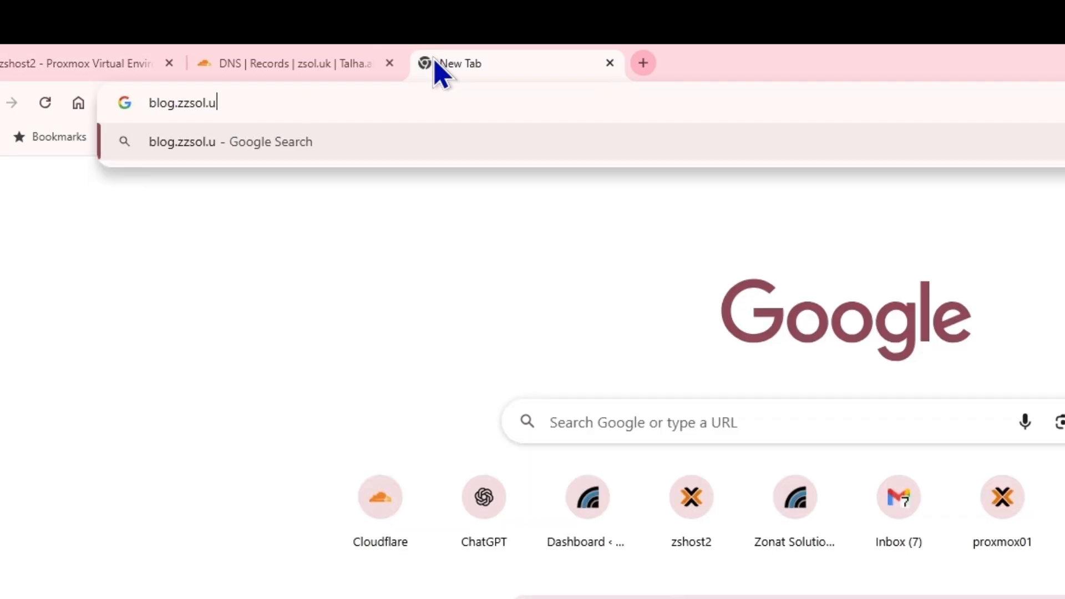
pyautogui.press('Return')
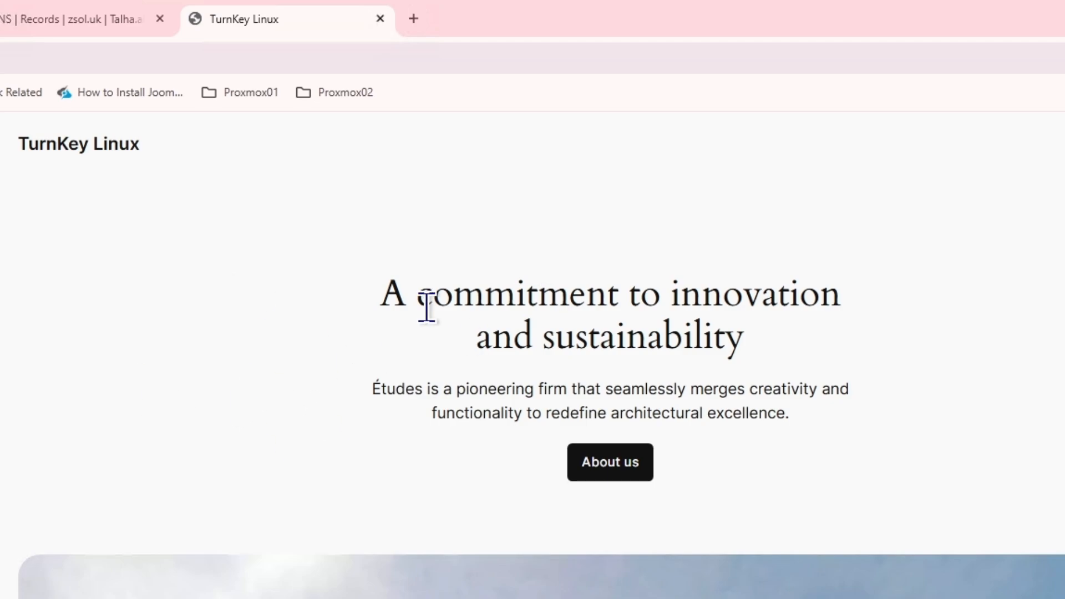
# Go to blog.zzsol.uk/wp-admin to reach the WordPress login page
pyautogui.click(295, 57)
pyautogui.write('\\')
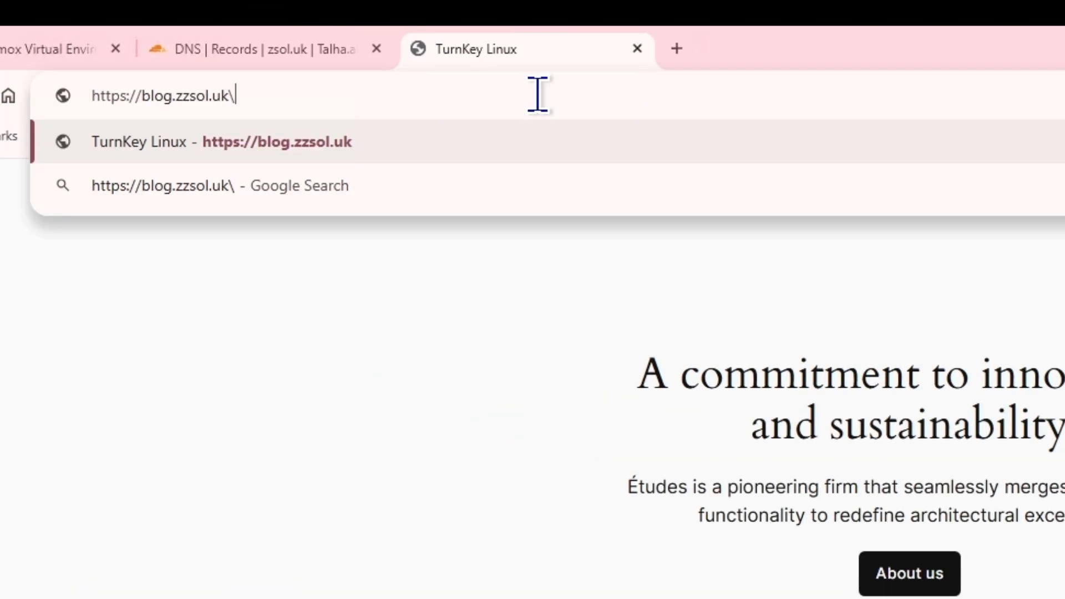
pyautogui.write('wpw')
pyautogui.press('BackSpace')
pyautogui.press('BackSpace')
pyautogui.press('BackSpace')
pyautogui.press('BackSpace')
pyautogui.write('/wp-a')
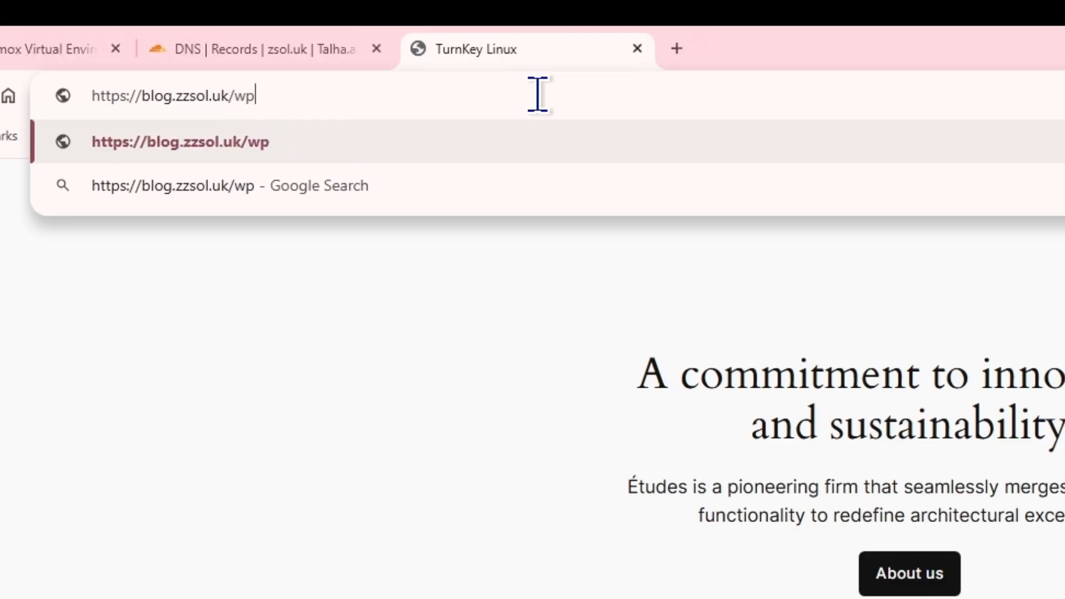
pyautogui.write('dmin')
pyautogui.press('Return')
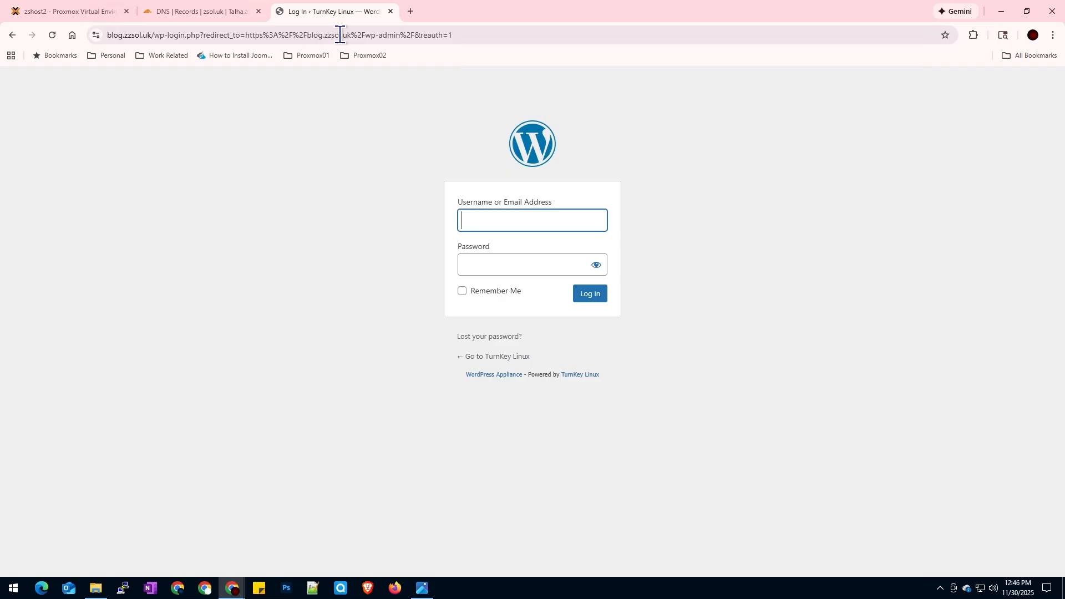
# Sign in to WordPress with the admin username and password, declining to save the password
pyautogui.write('admin')
pyautogui.press('Tab')
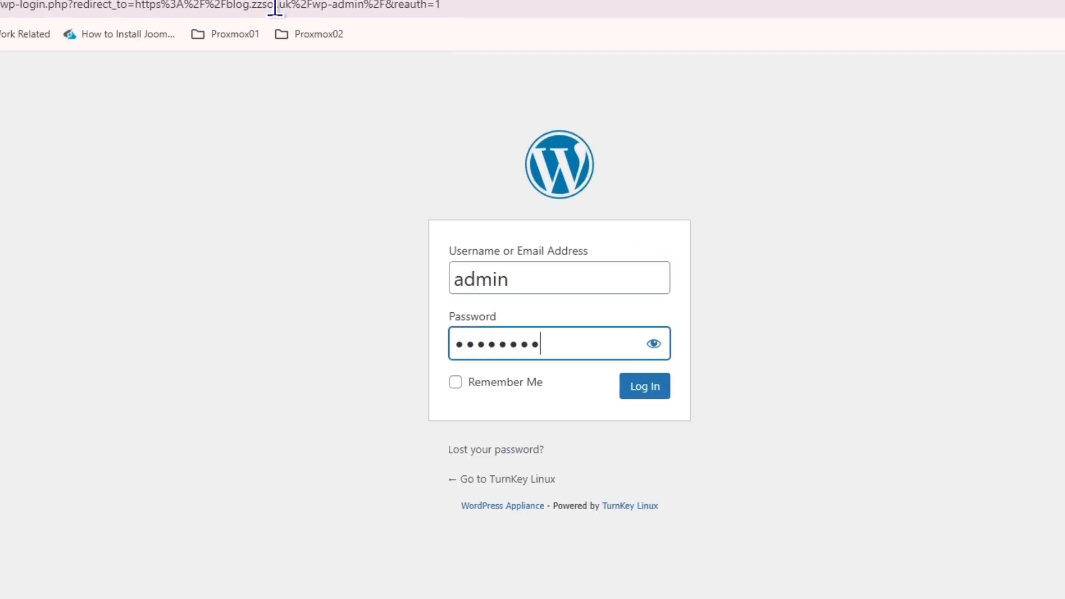
pyautogui.press('Return')
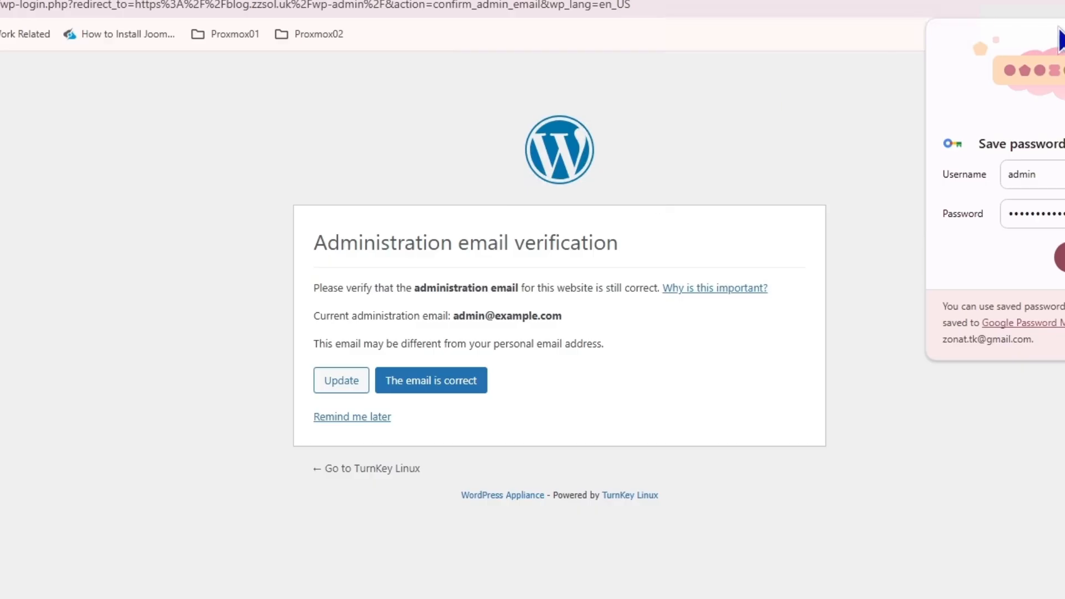
pyautogui.click(1062, 258)
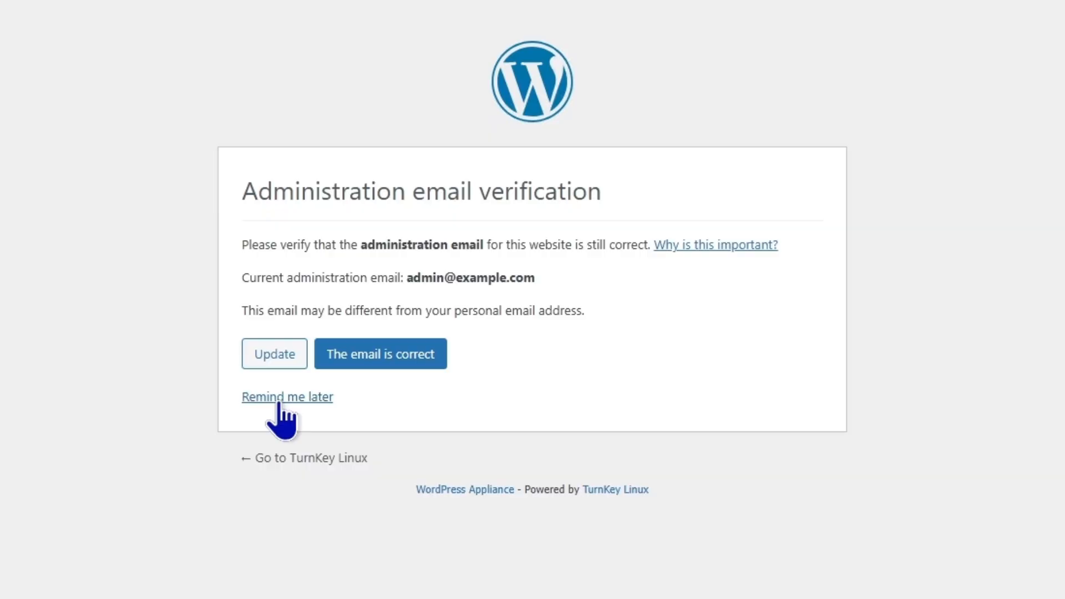
# Choose Remind me later on the admin email check and look over the Dashboard
pyautogui.click(279, 403)
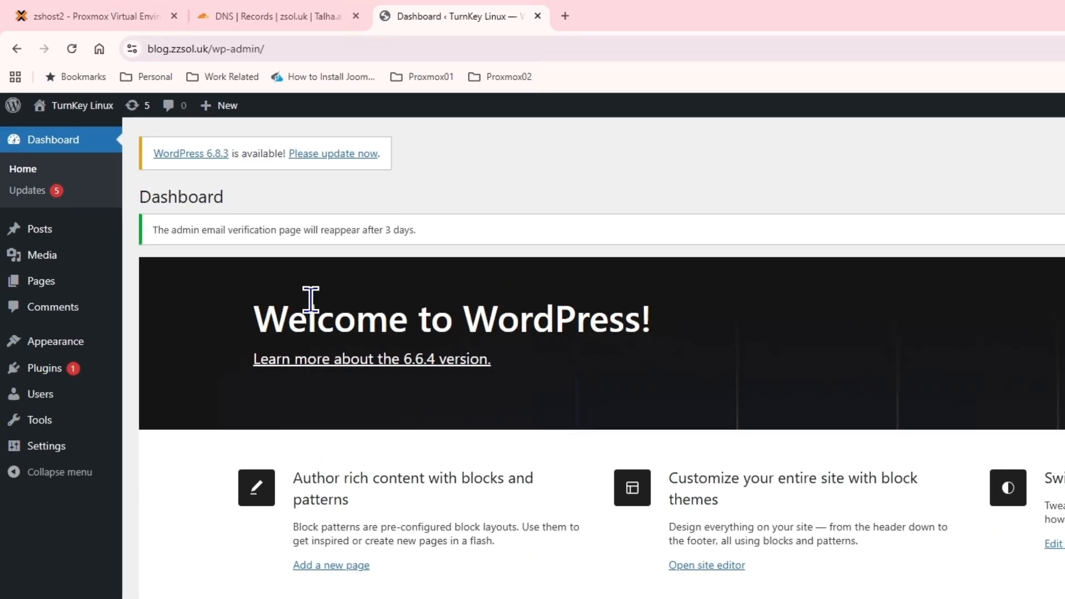
pyautogui.scroll(-5, 310, 299)
pyautogui.scroll(5, 311, 299)
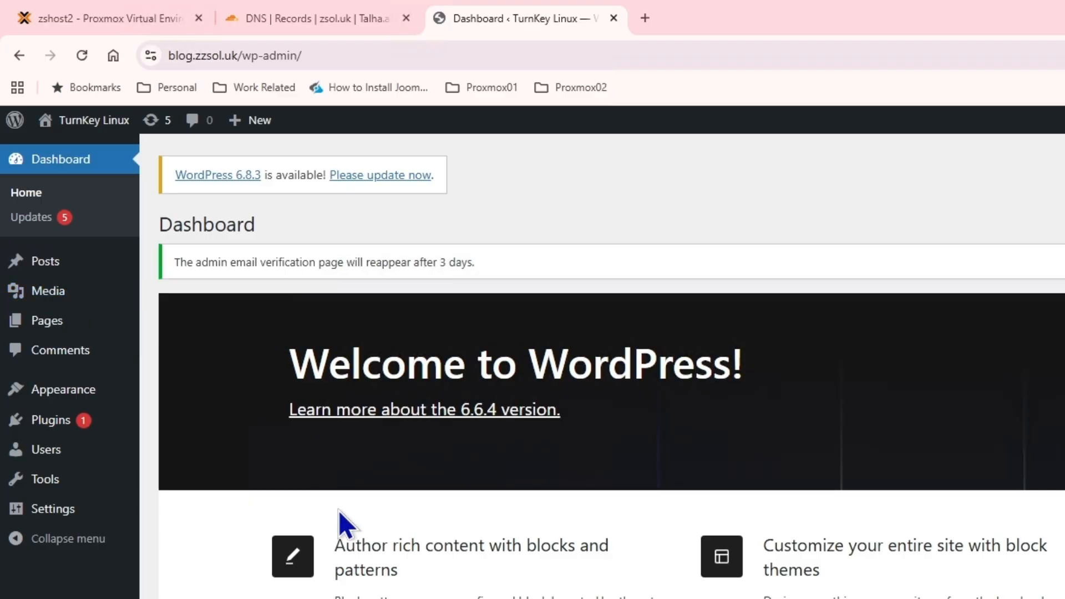
pyautogui.scroll(-3, 500, 499)
pyautogui.scroll(-5, 446, 425)
pyautogui.scroll(8, 450, 438)
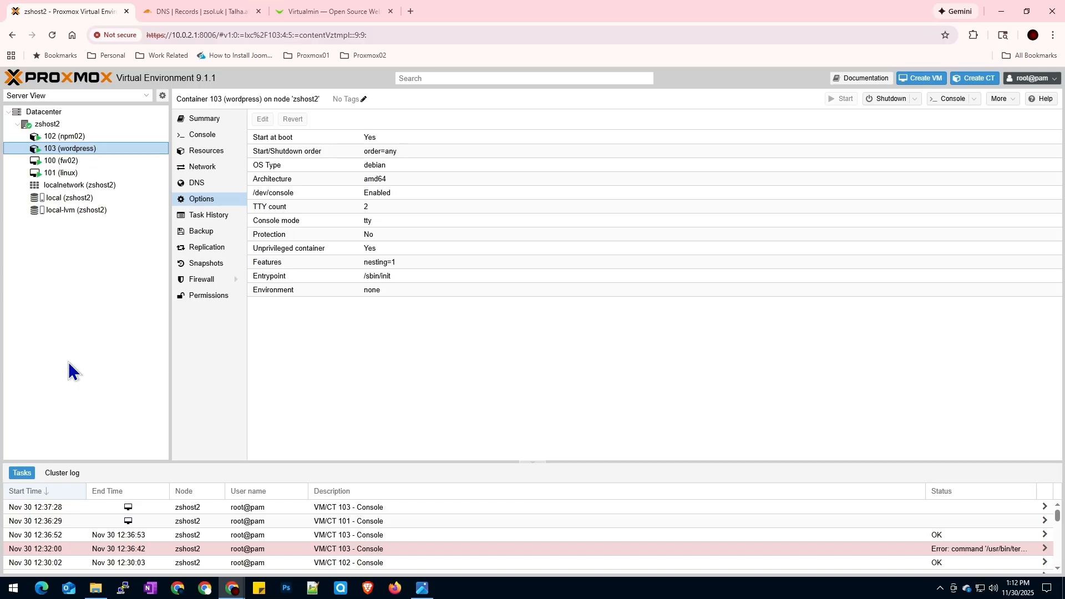
pyautogui.click(319, 11)
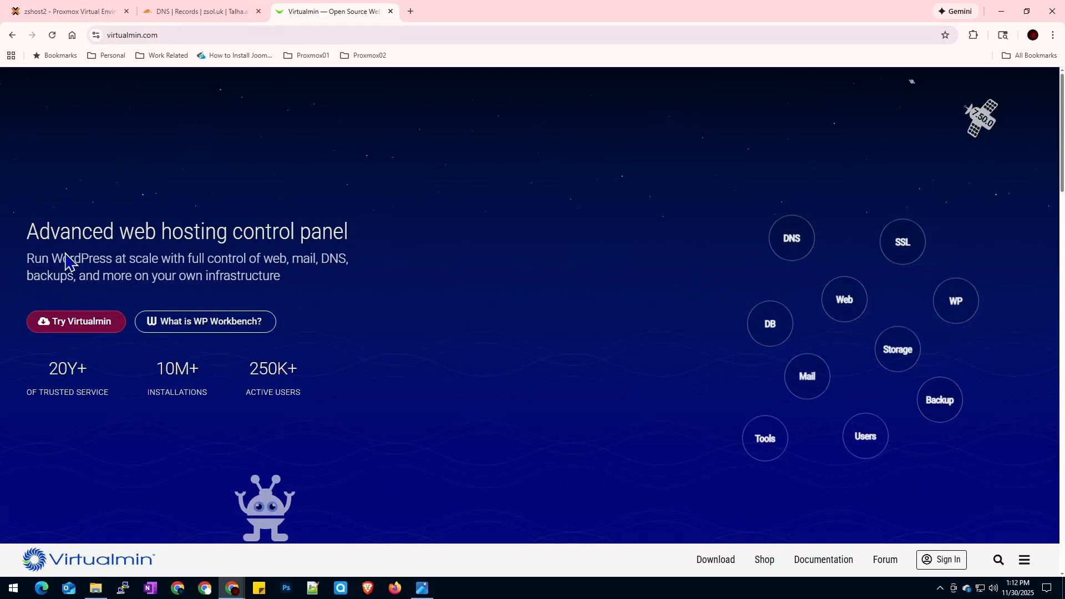
pyautogui.scroll(-6, 386, 283)
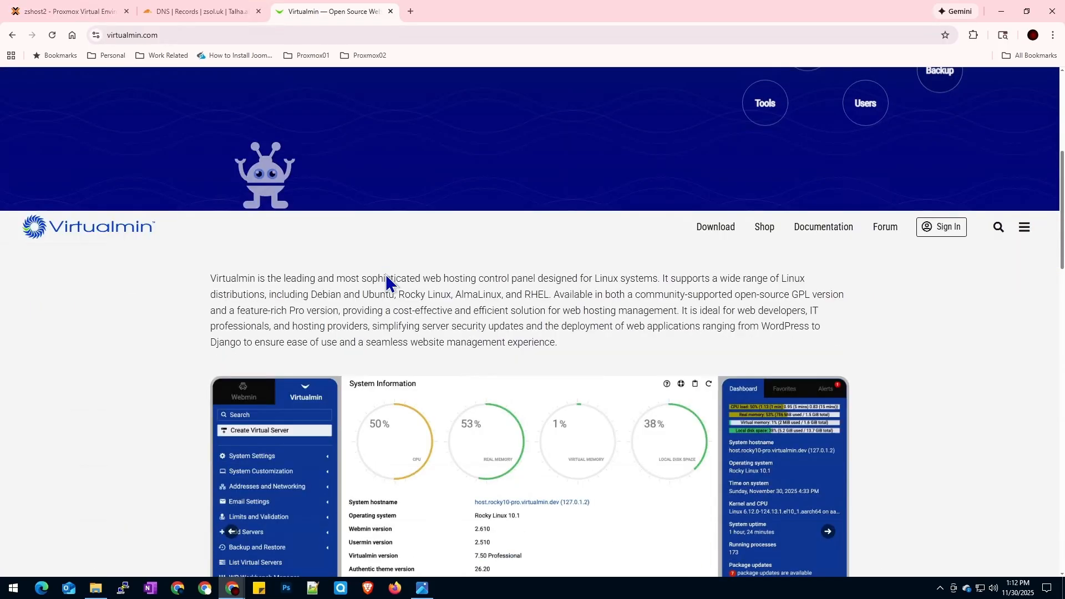
pyautogui.scroll(-15, 350, 341)
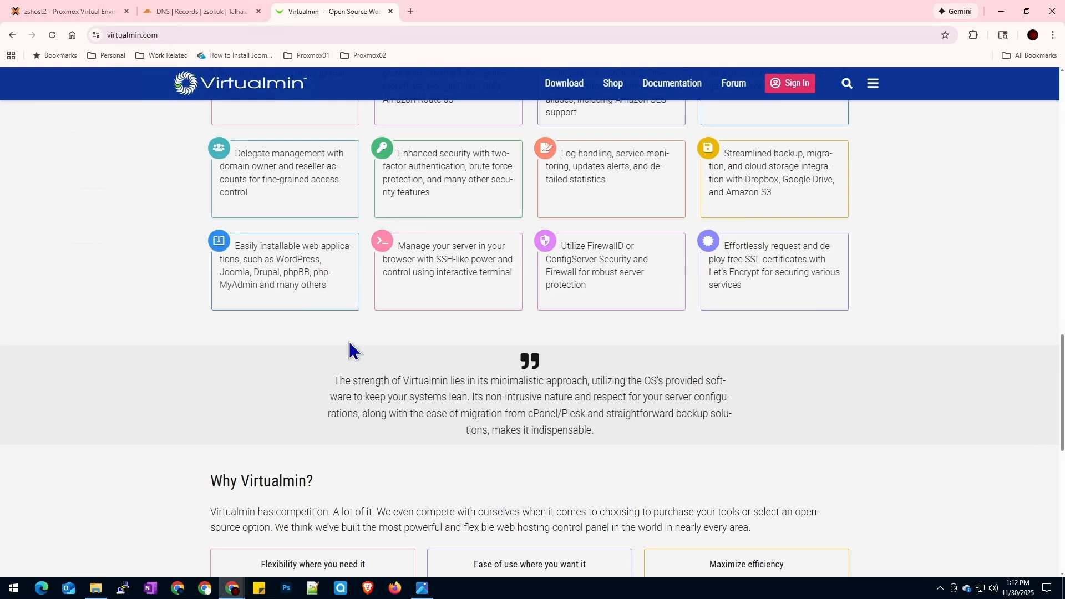
pyautogui.scroll(-10, 350, 347)
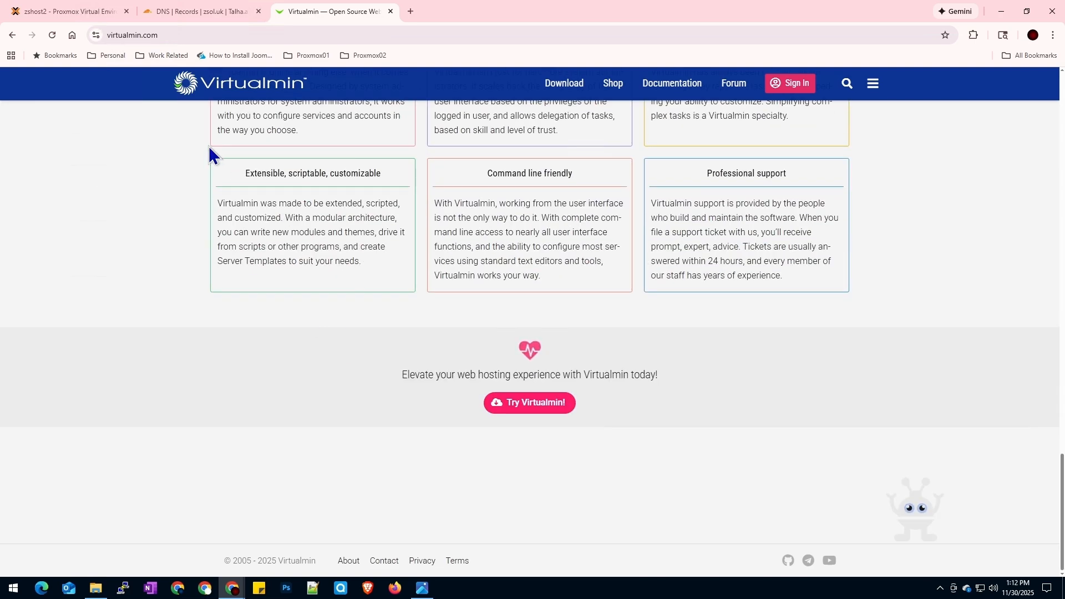
pyautogui.click(75, 12)
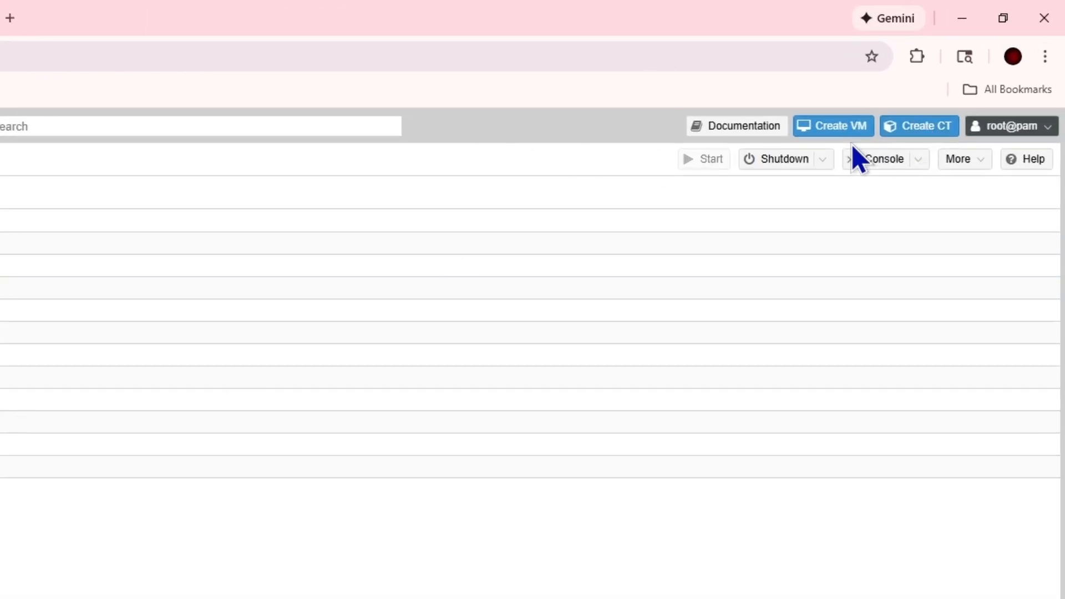
# Search the CT templates for 'ubuntu' and download ubuntu-24.04-standard into local storage
pyautogui.click(121, 320)
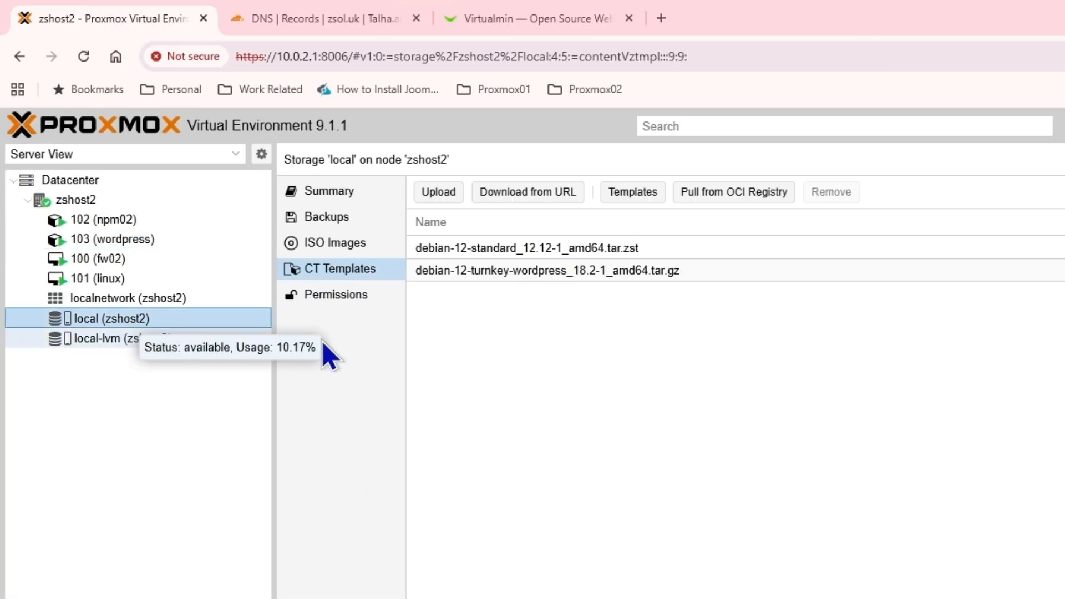
pyautogui.click(635, 193)
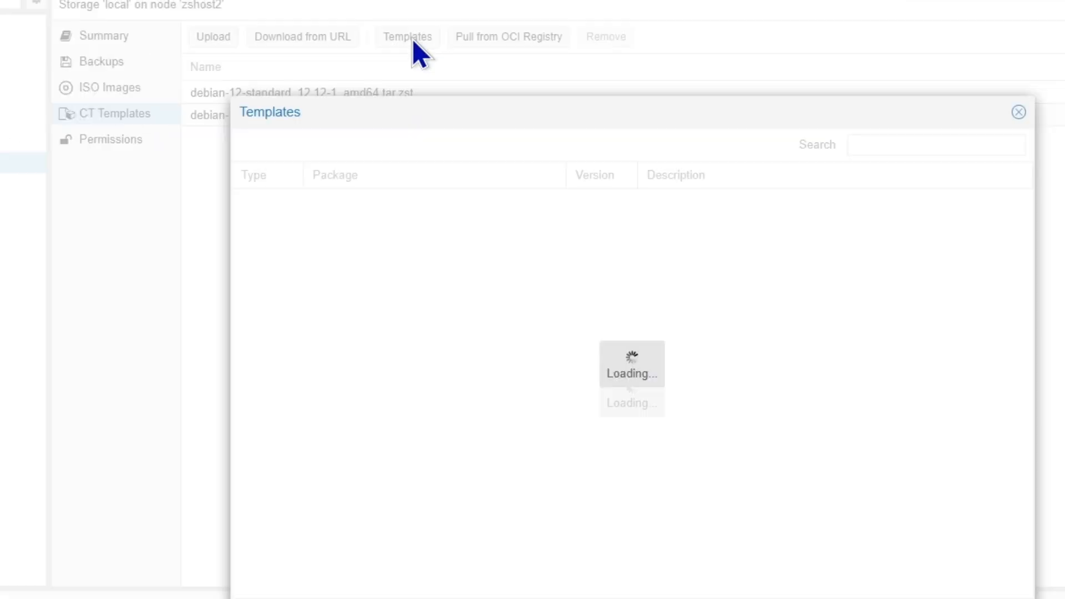
pyautogui.click(911, 147)
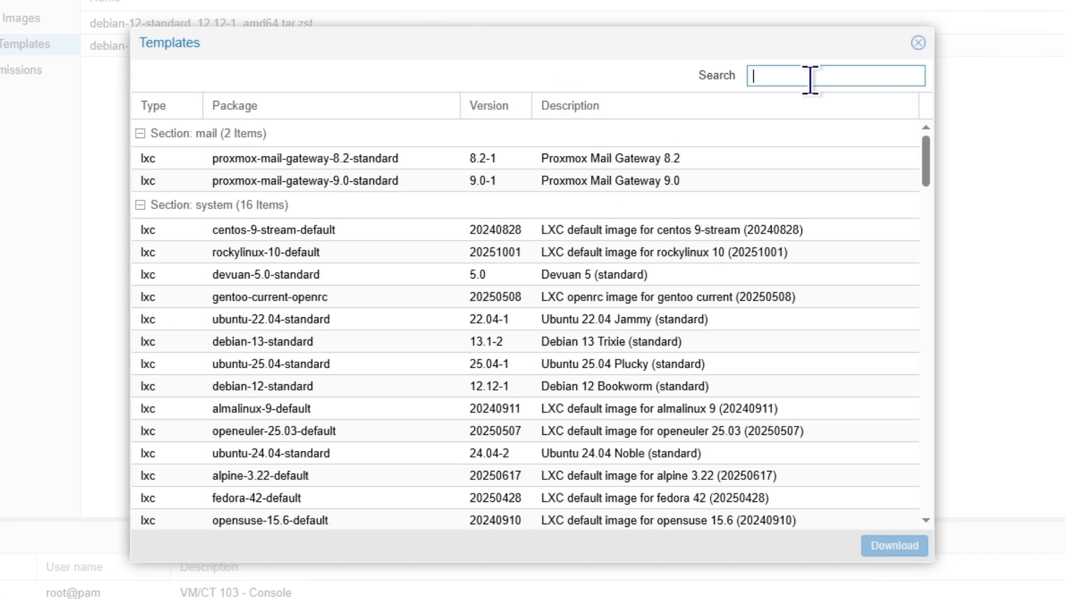
pyautogui.write('ubuntu')
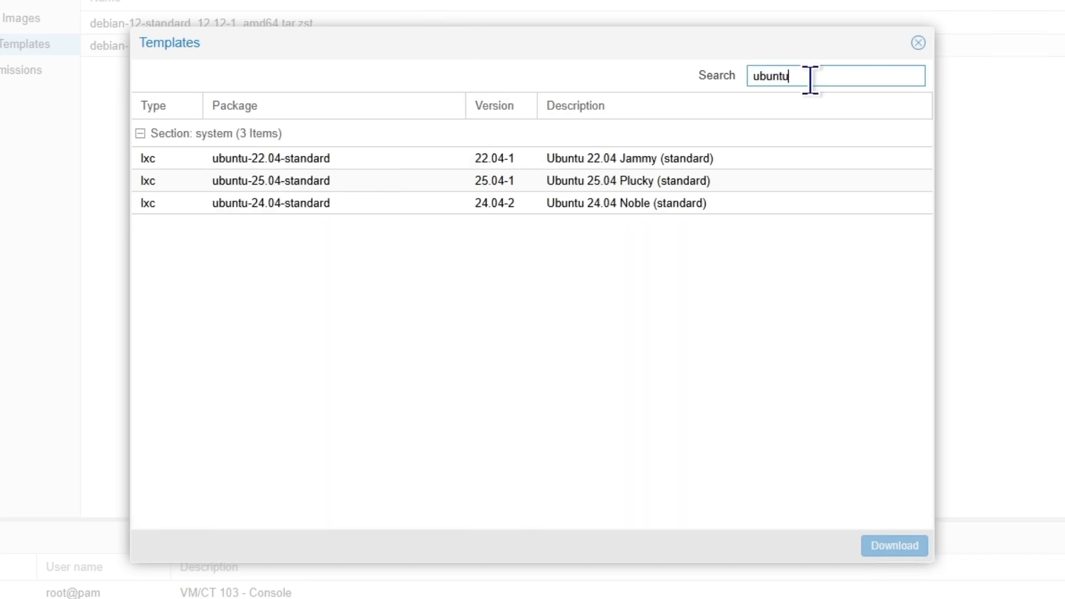
pyautogui.click(272, 181)
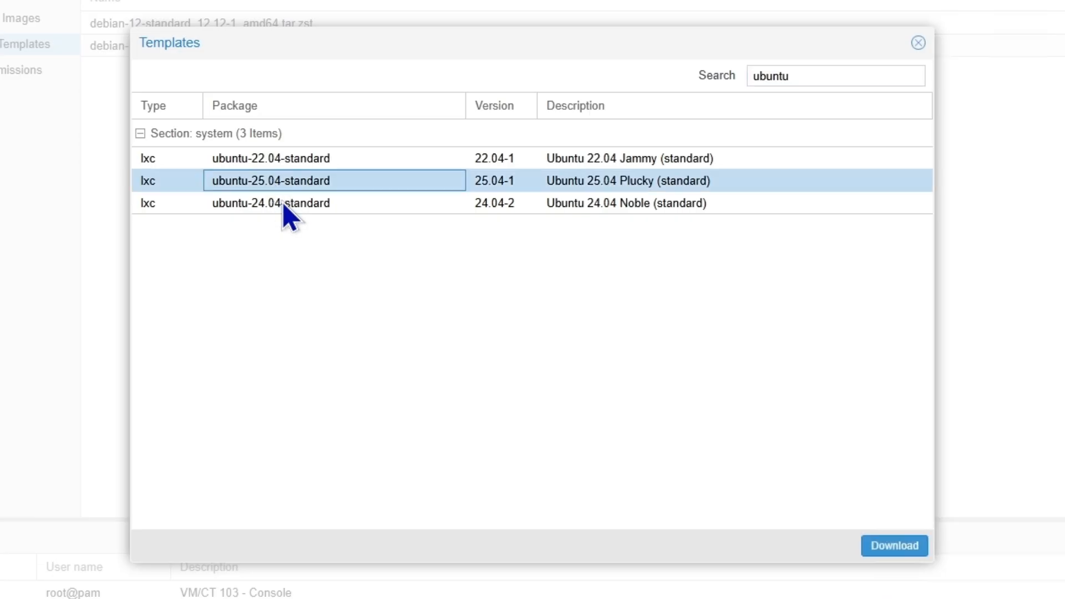
pyautogui.click(283, 206)
pyautogui.click(892, 545)
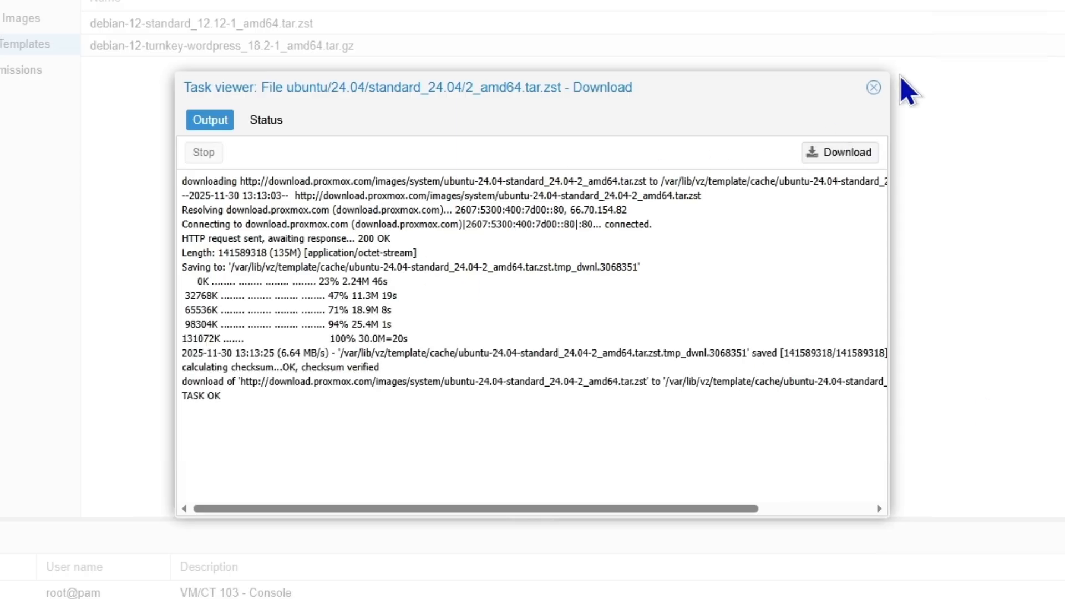
pyautogui.click(870, 94)
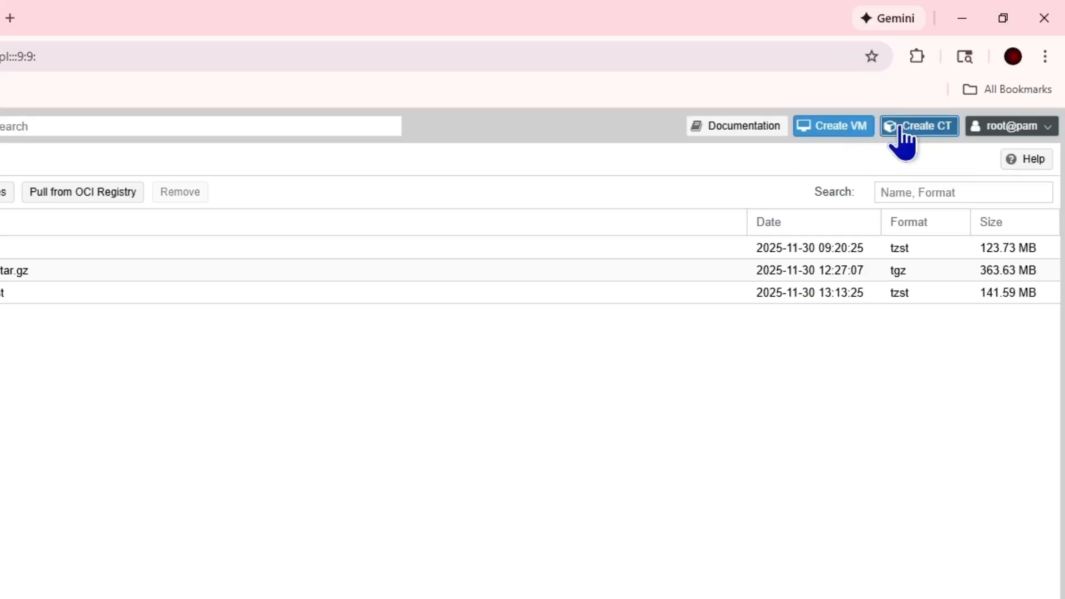
# Start a new LXC container named webhost and enter its root password twice
pyautogui.click(903, 131)
pyautogui.click(167, 375)
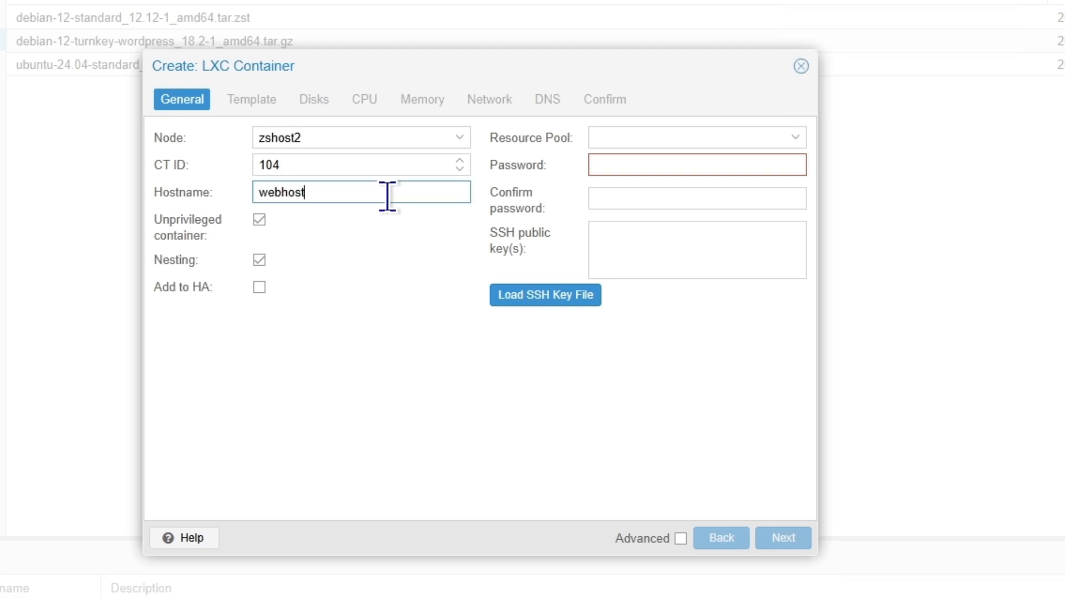
pyautogui.click(631, 166)
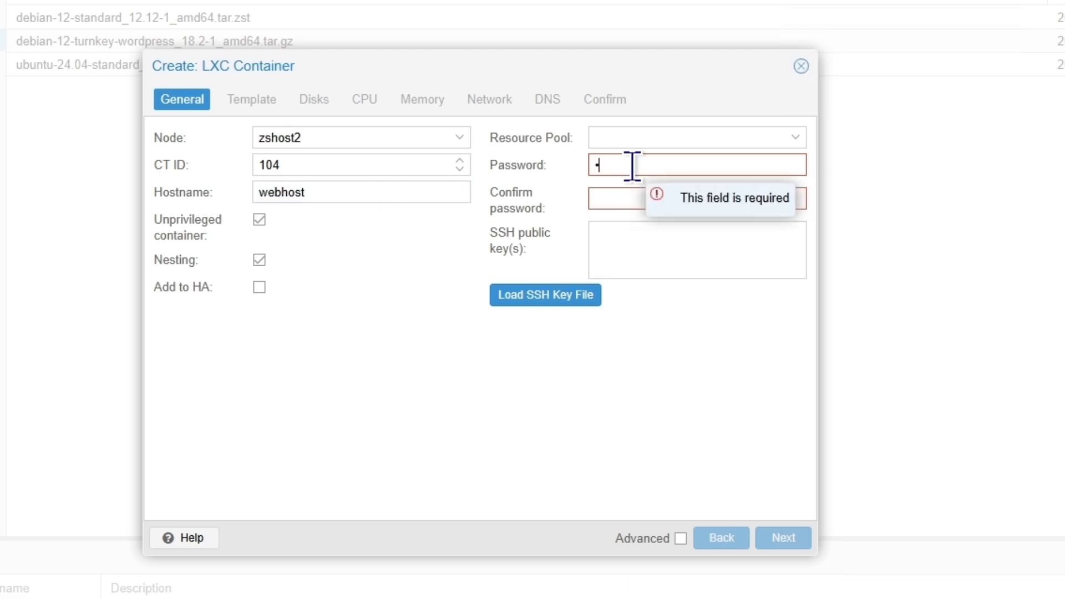
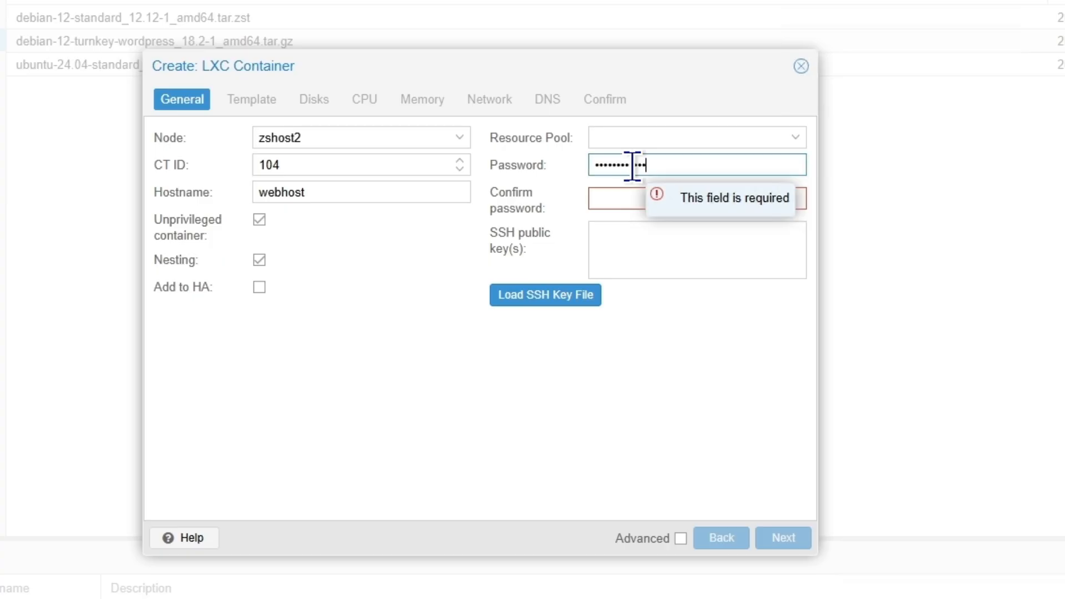
pyautogui.press('Tab')
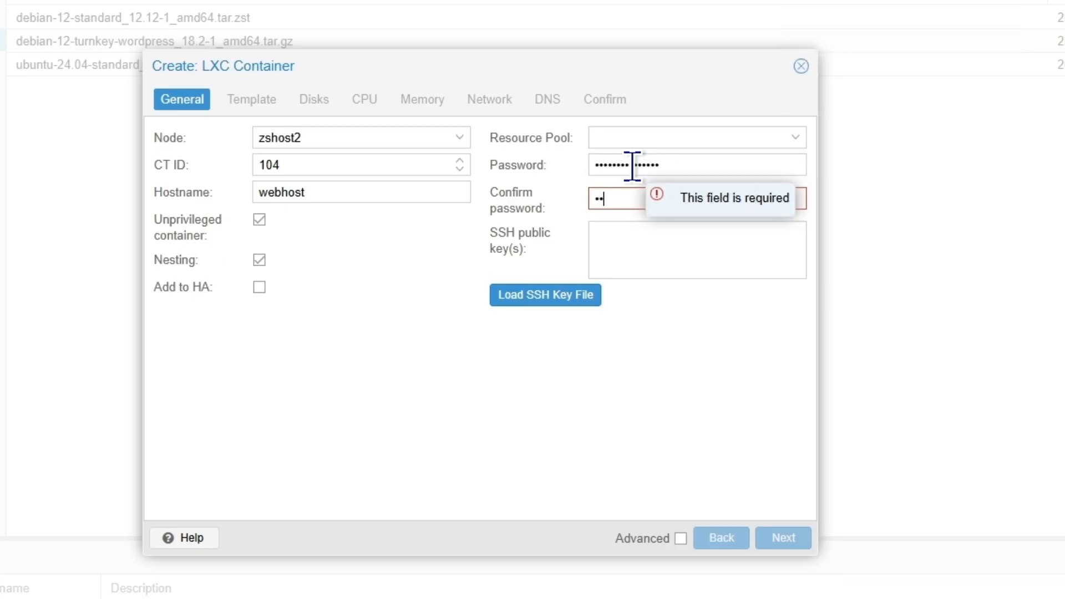
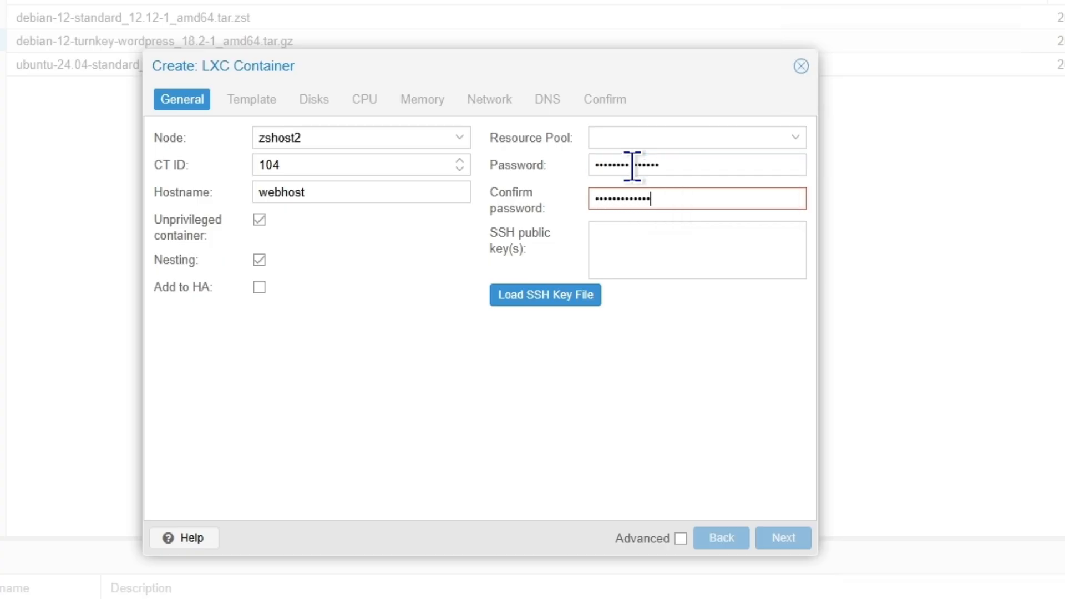
pyautogui.click(271, 166)
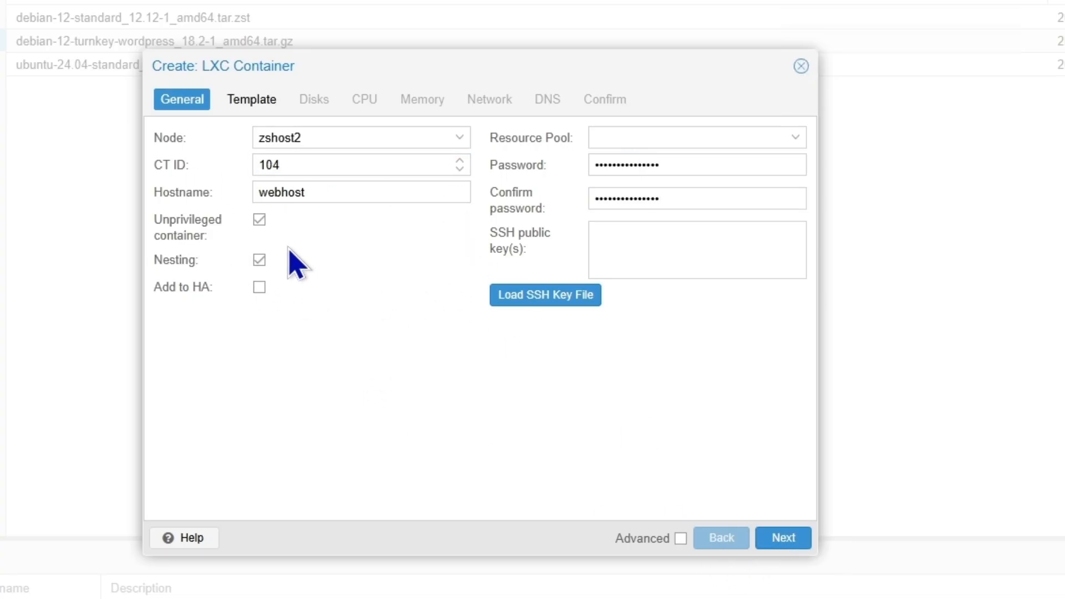
# Choose the Ubuntu 24.04 standard template, a 100 GiB disk and 4 CPU cores
pyautogui.click(787, 539)
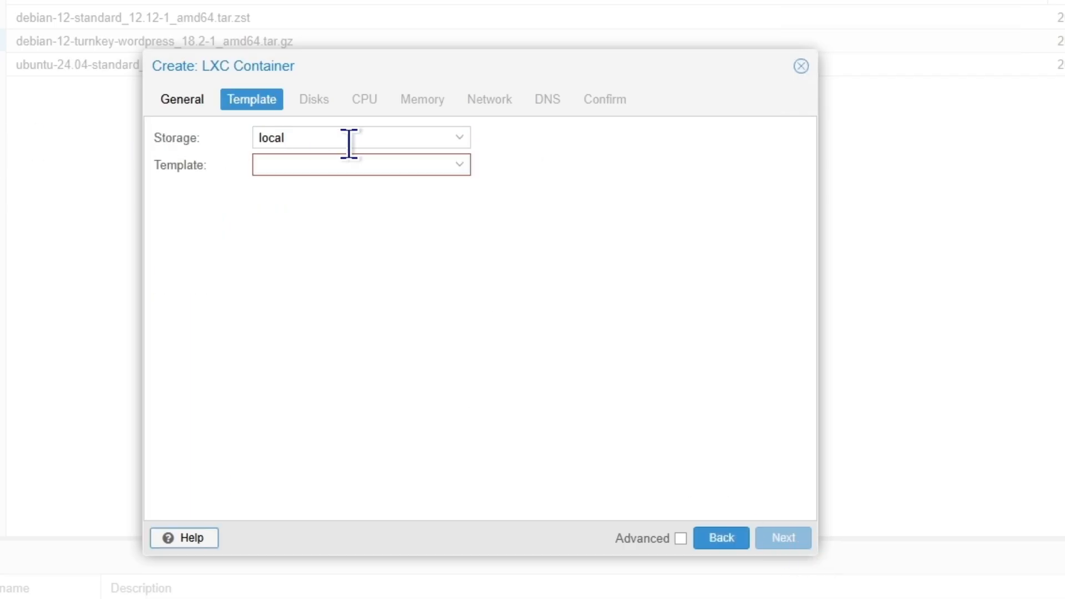
pyautogui.click(448, 161)
pyautogui.click(400, 264)
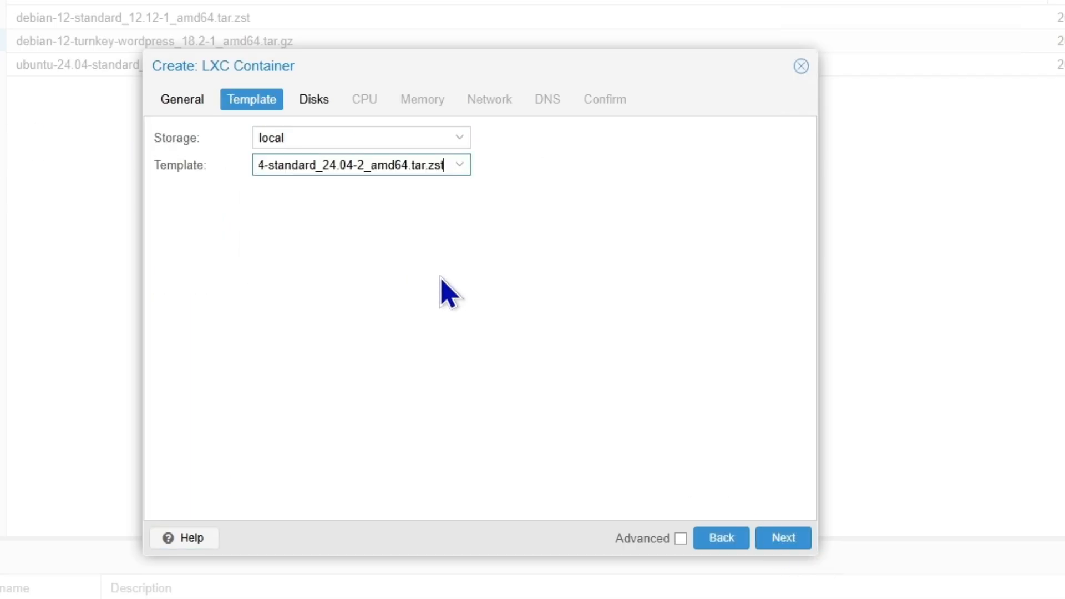
pyautogui.click(784, 541)
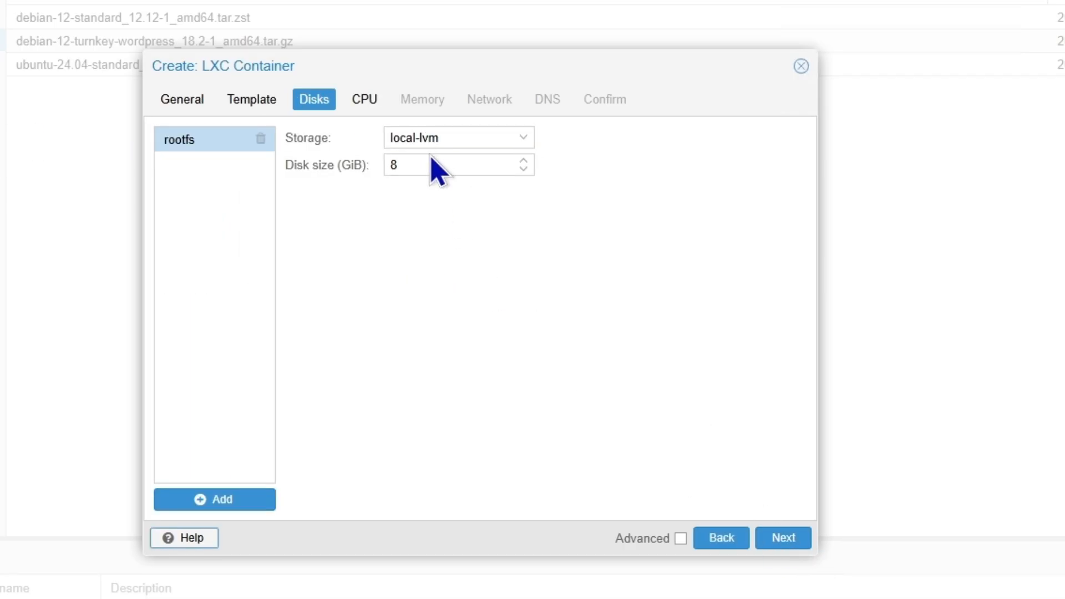
pyautogui.click(360, 177)
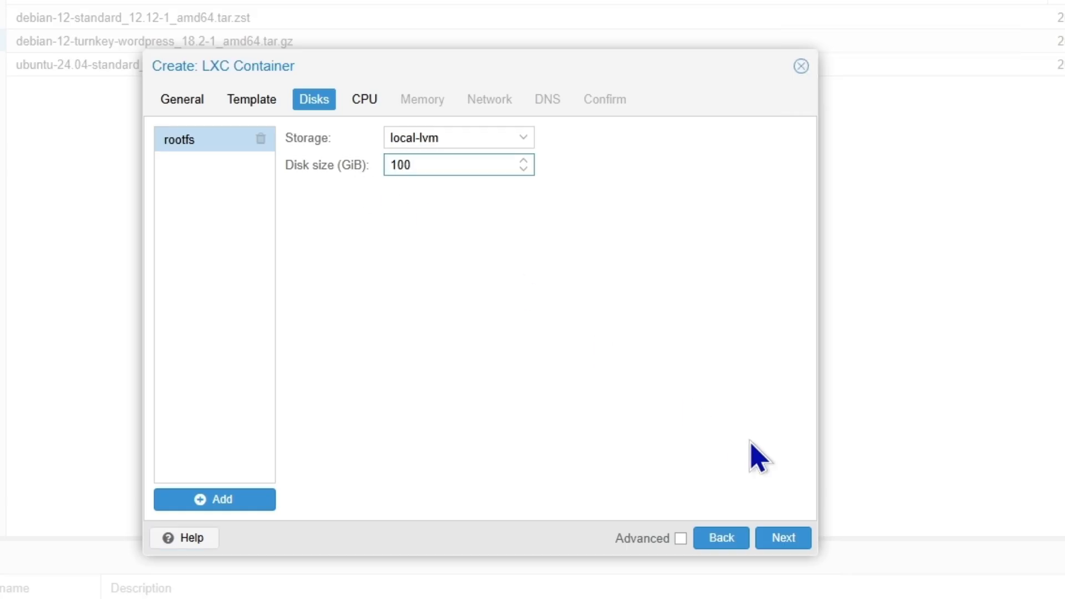
pyautogui.click(783, 539)
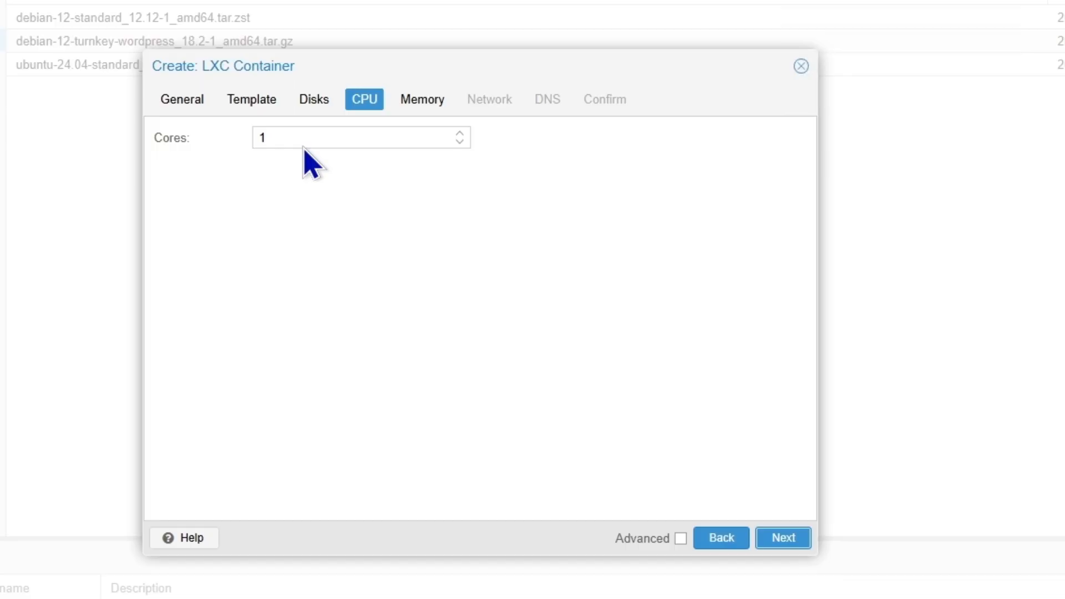
pyautogui.click(459, 134)
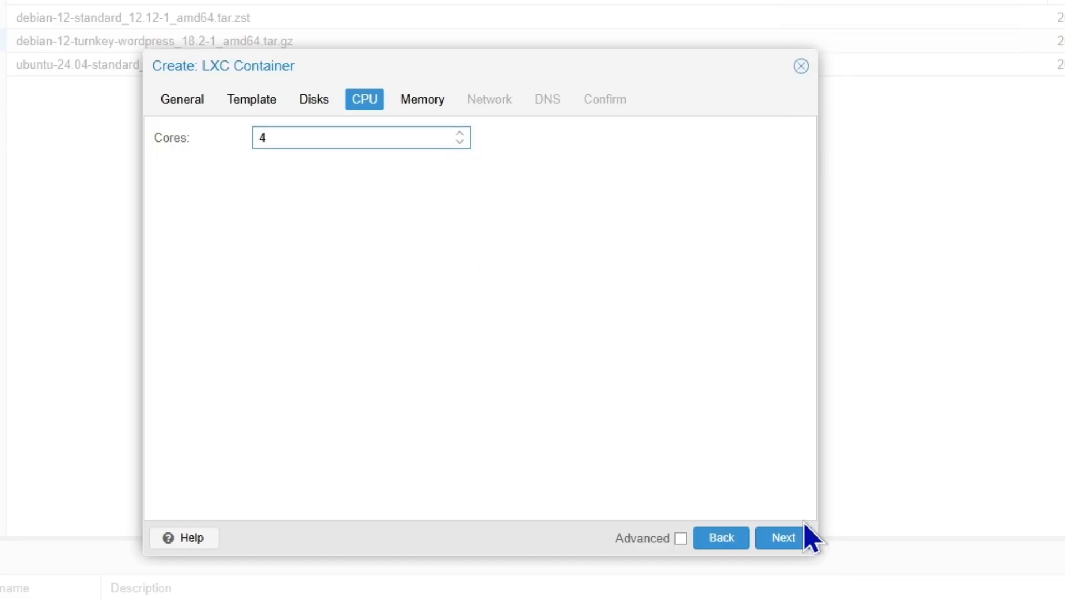
# Set the container's memory to 8192 MiB and fill in the swap size
pyautogui.click(799, 547)
pyautogui.click(356, 137)
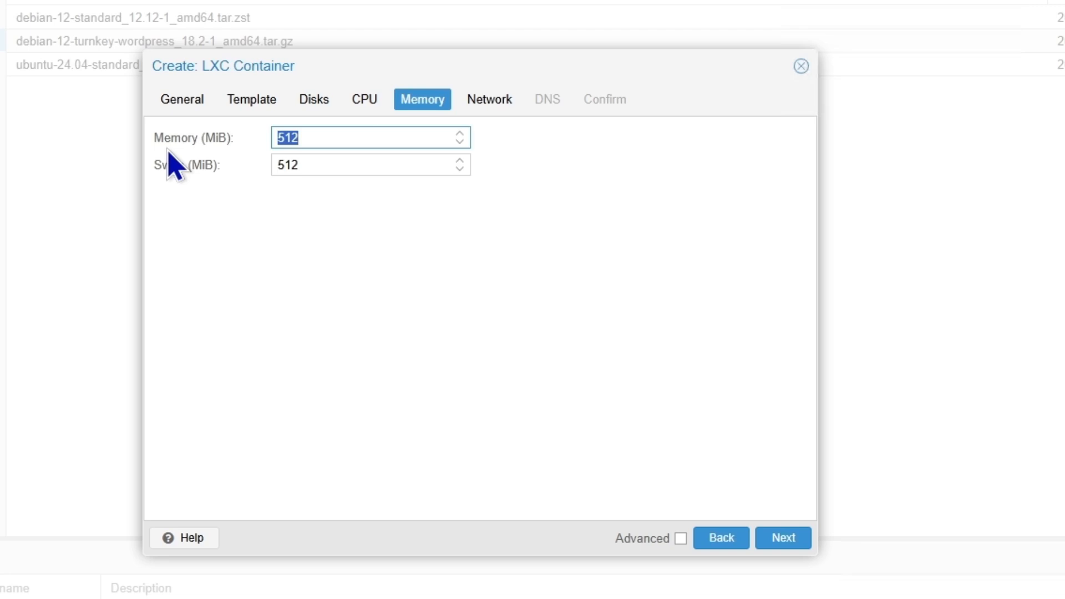
pyautogui.write('819')
pyautogui.press('Tab')
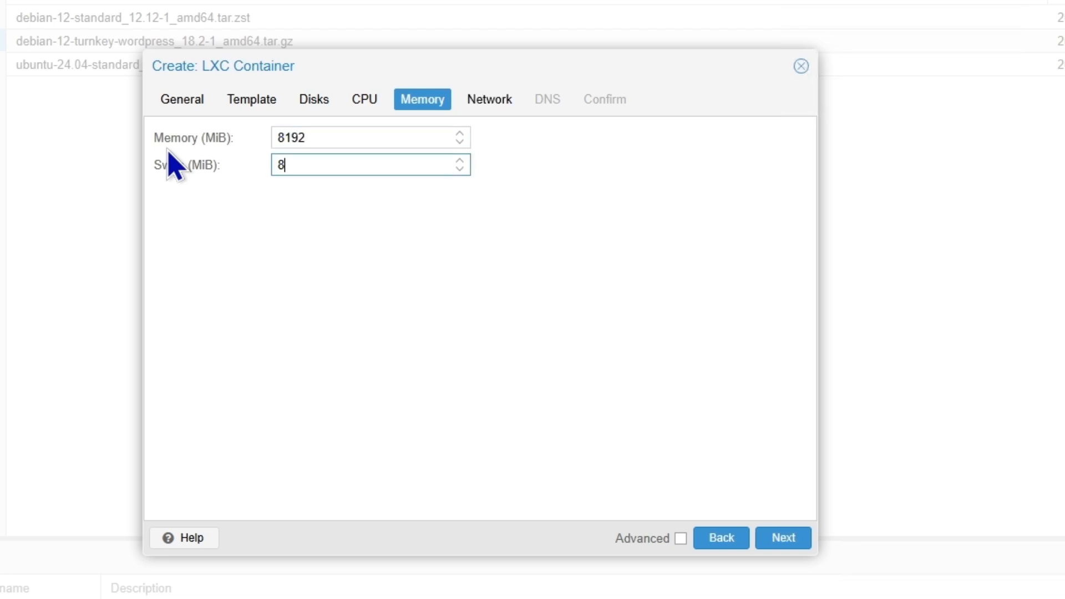
pyautogui.write('8192')
# Attach the network to bridge vmbr2 with static IP 172.16.0.4/16 and a gateway
pyautogui.click(787, 538)
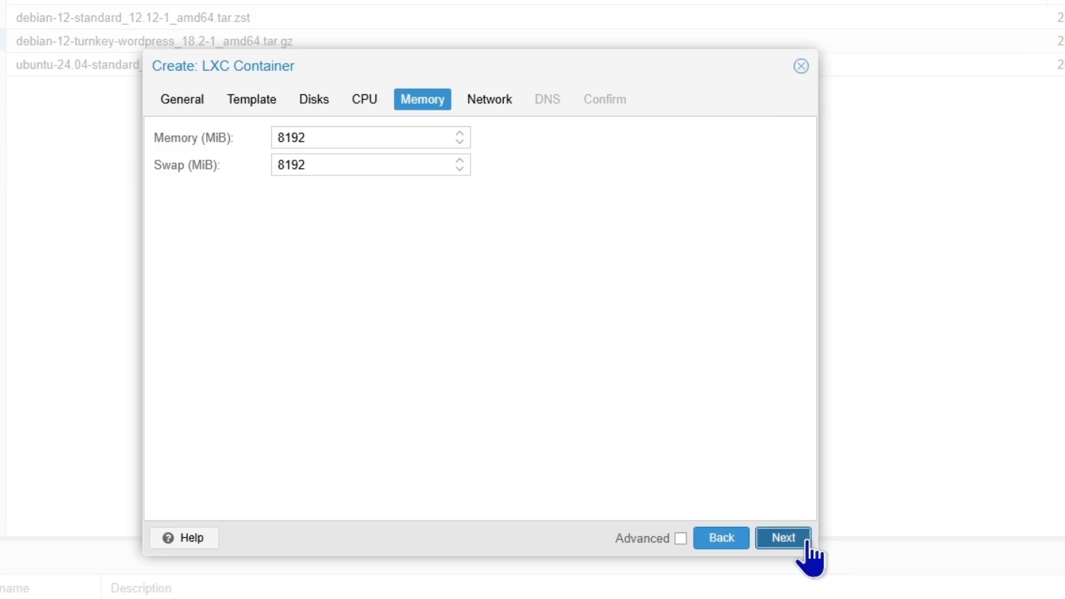
pyautogui.click(439, 192)
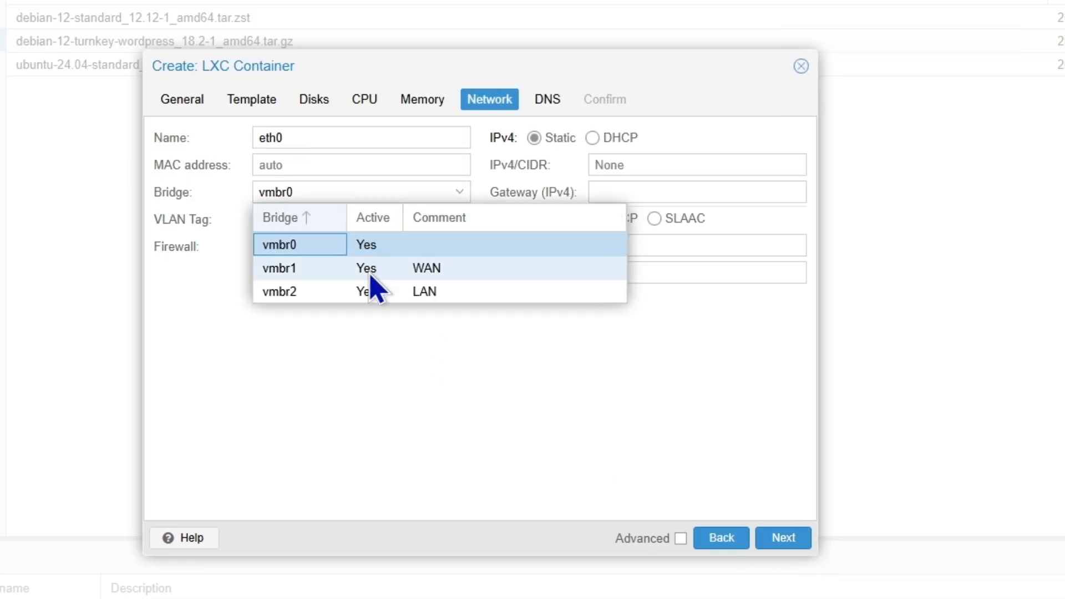
pyautogui.click(366, 292)
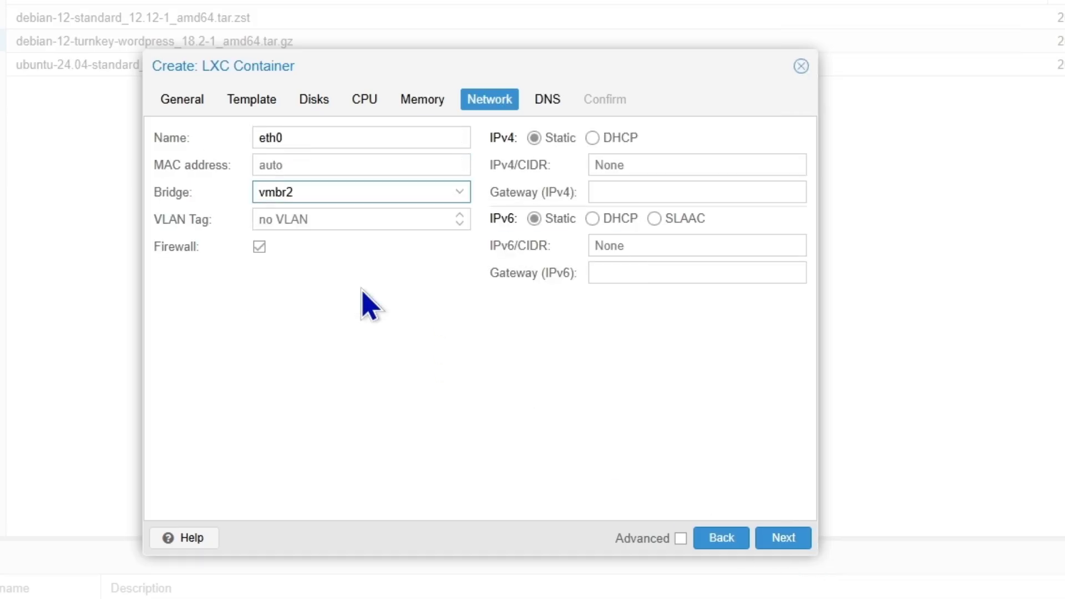
pyautogui.click(610, 165)
pyautogui.write('172.16.0.4/')
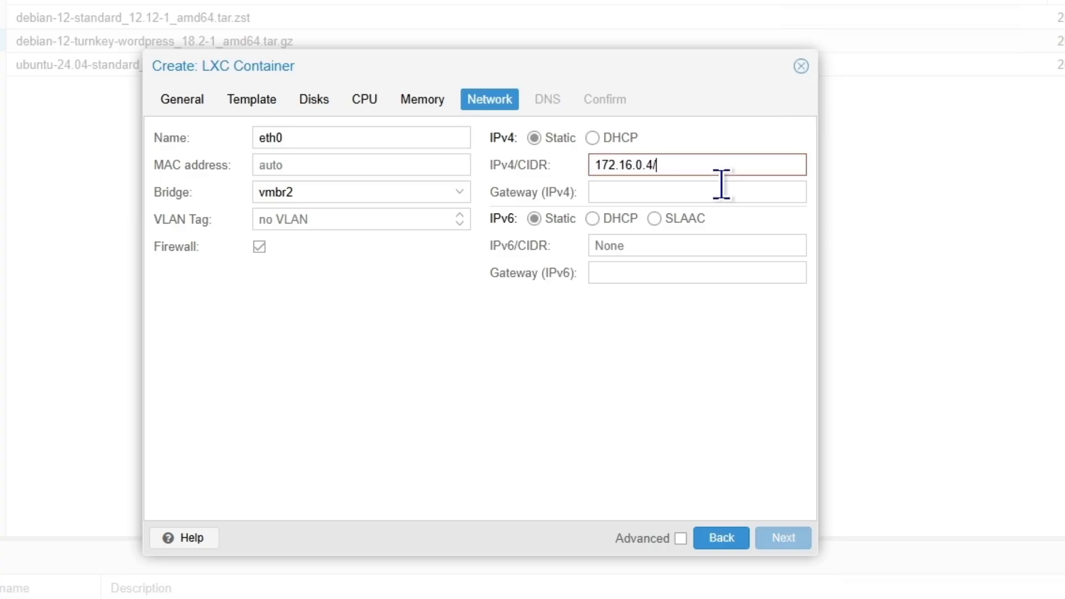
pyautogui.write('16')
pyautogui.press('Tab')
pyautogui.write('17')
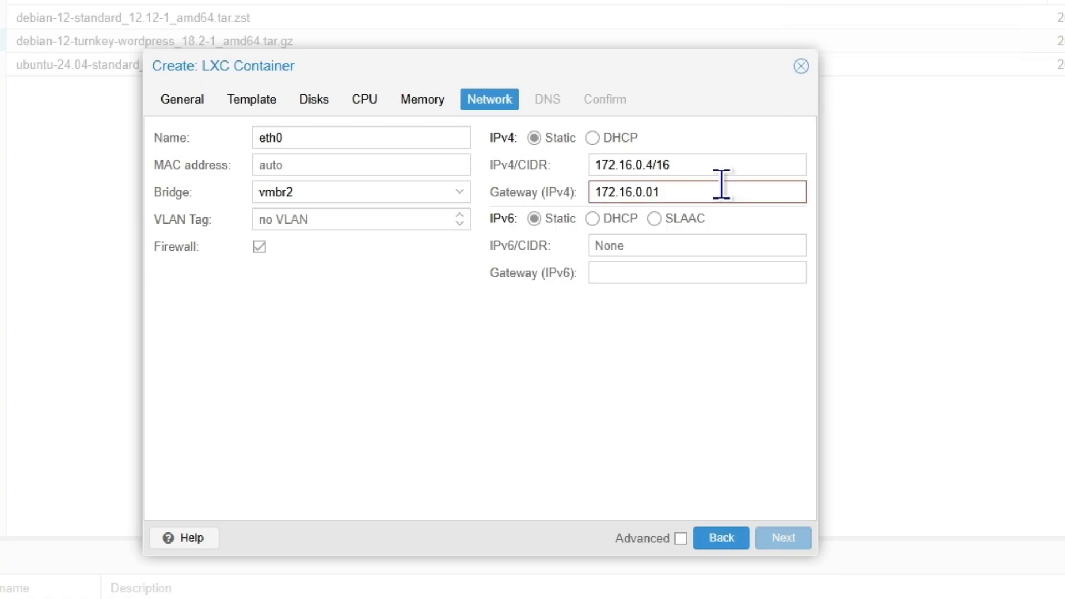
pyautogui.press('BackSpace')
pyautogui.press('BackSpace')
pyautogui.write('1')
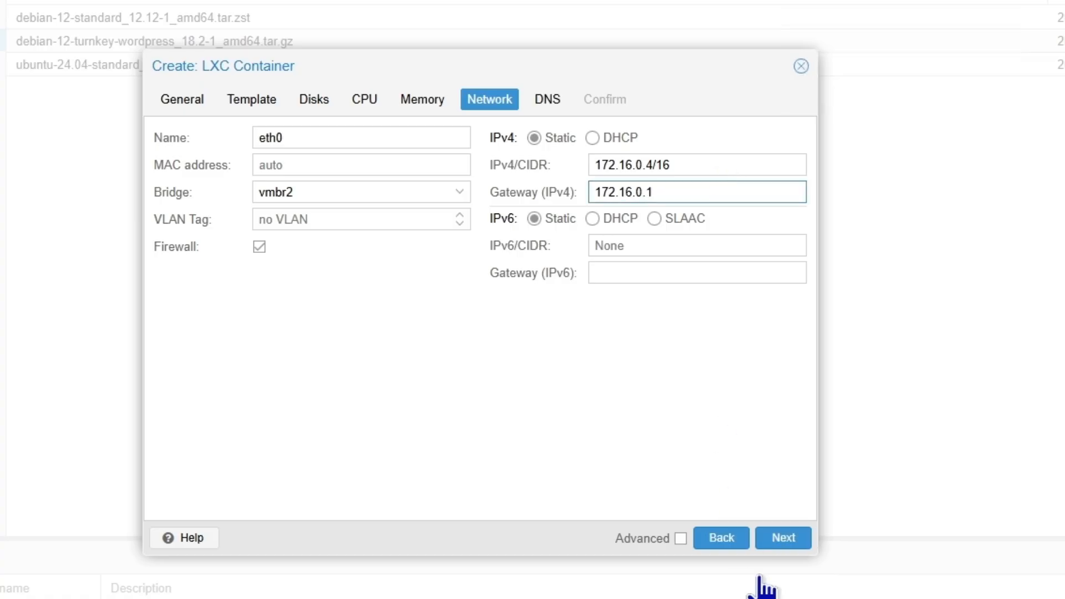
# Set DNS domain zzsol.uk and server 8.8.8.8, enable start after creation, and finish
pyautogui.click(783, 538)
pyautogui.click(374, 146)
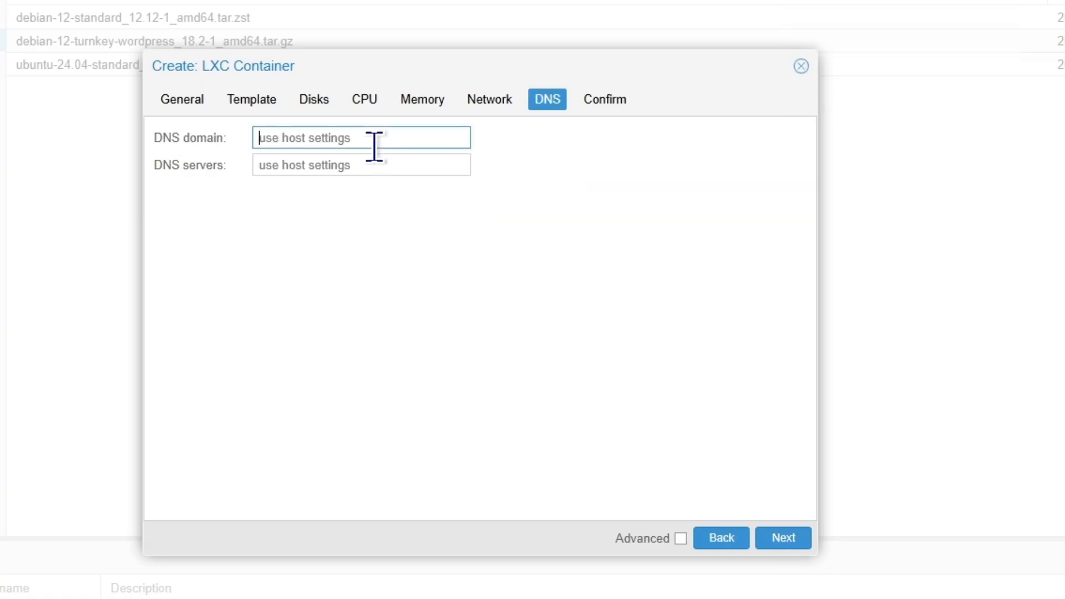
pyautogui.write('zzsol.')
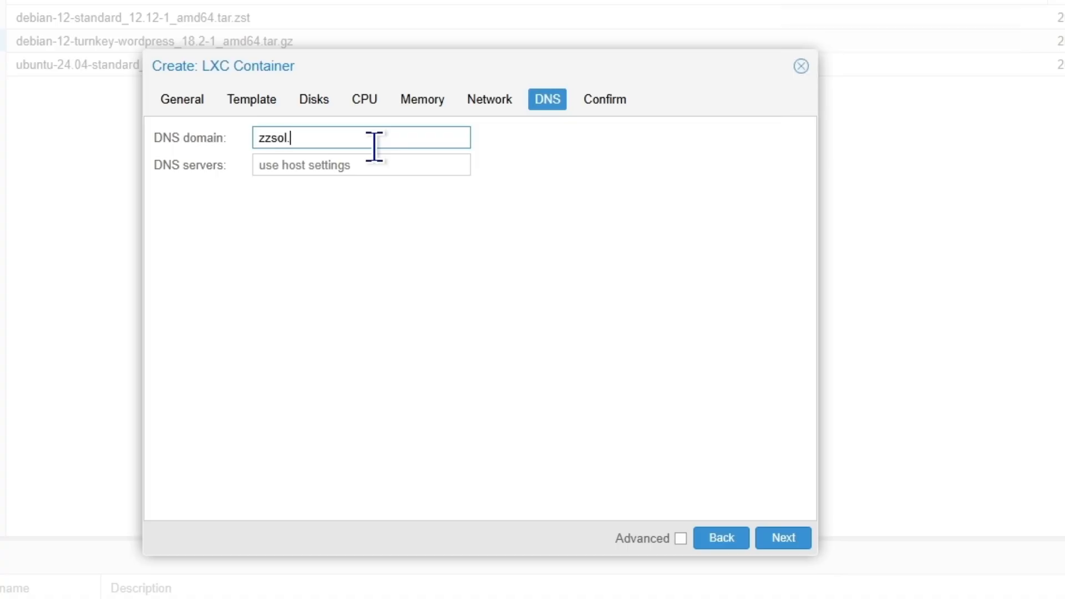
pyautogui.write('uk')
pyautogui.press('Tab')
pyautogui.write('8')
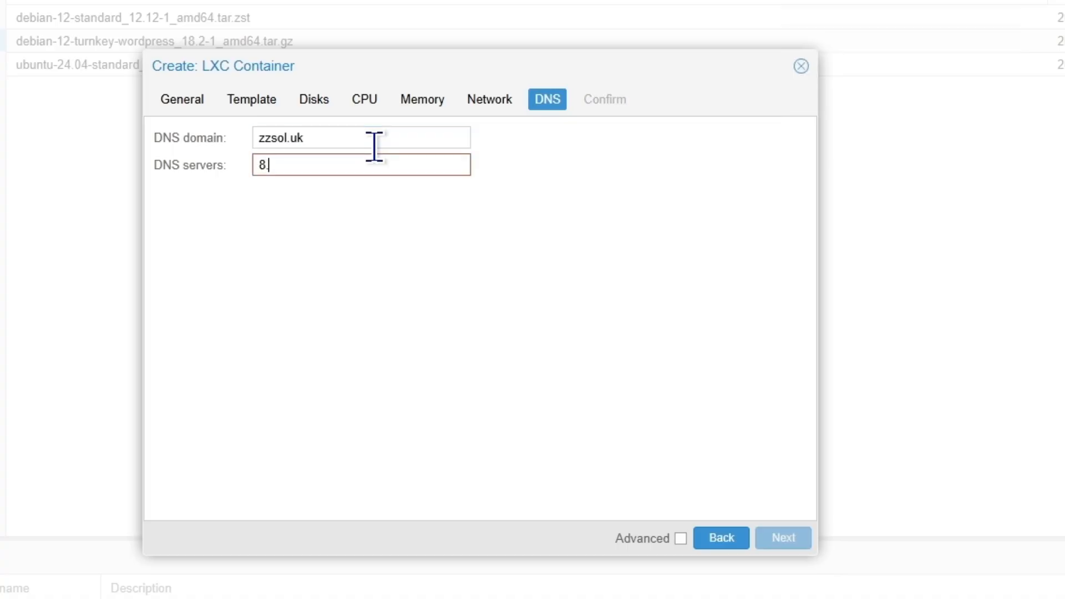
pyautogui.write('.8.8.8')
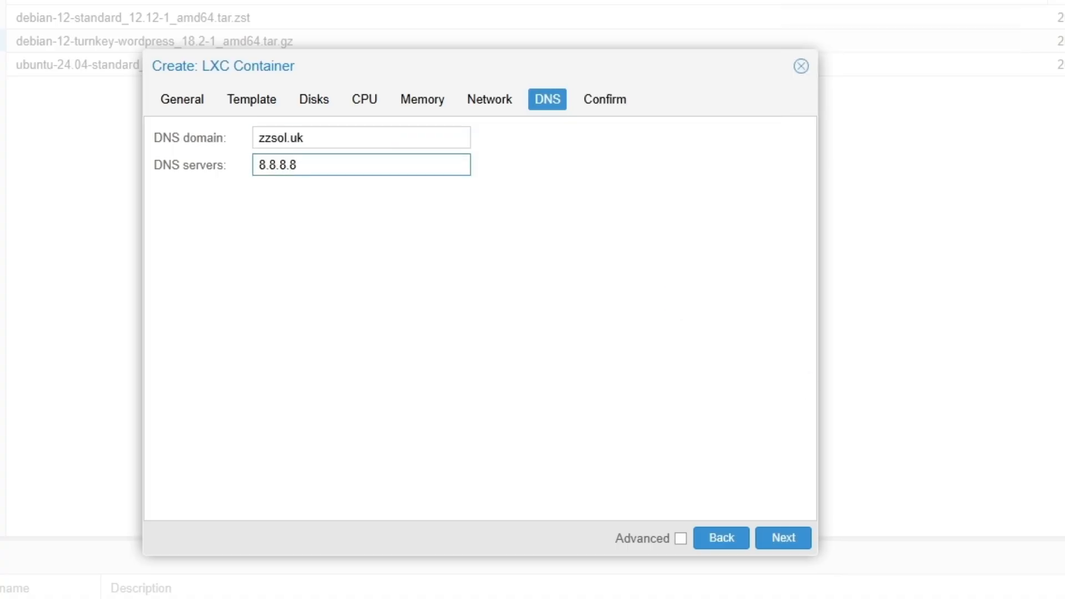
pyautogui.click(786, 540)
pyautogui.click(219, 502)
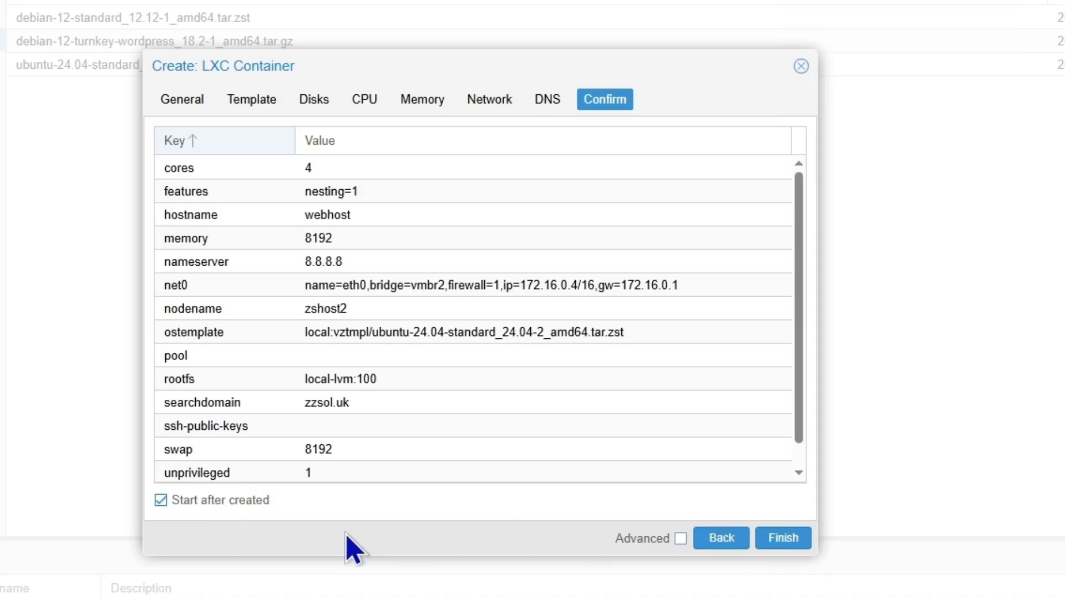
pyautogui.click(790, 547)
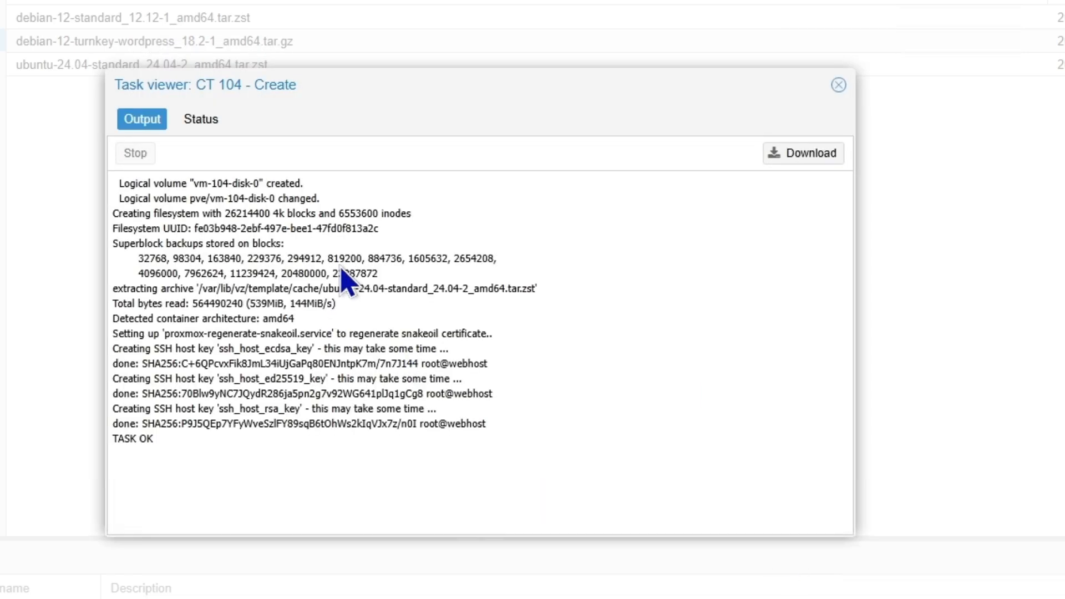
# Close the task log and open the console for container 104 (webhost)
pyautogui.click(838, 84)
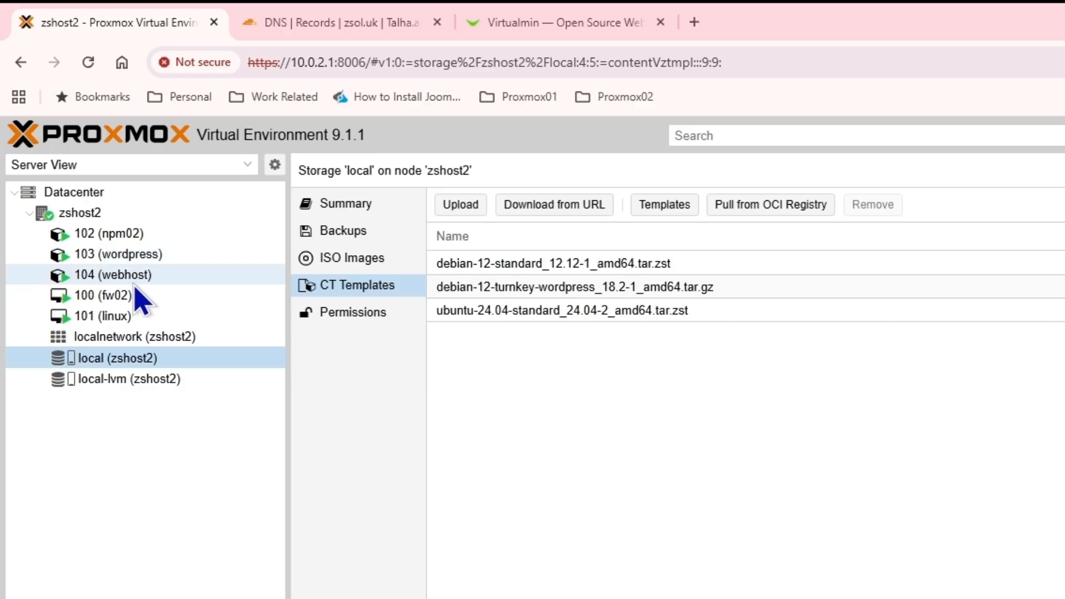
pyautogui.doubleClick(117, 275)
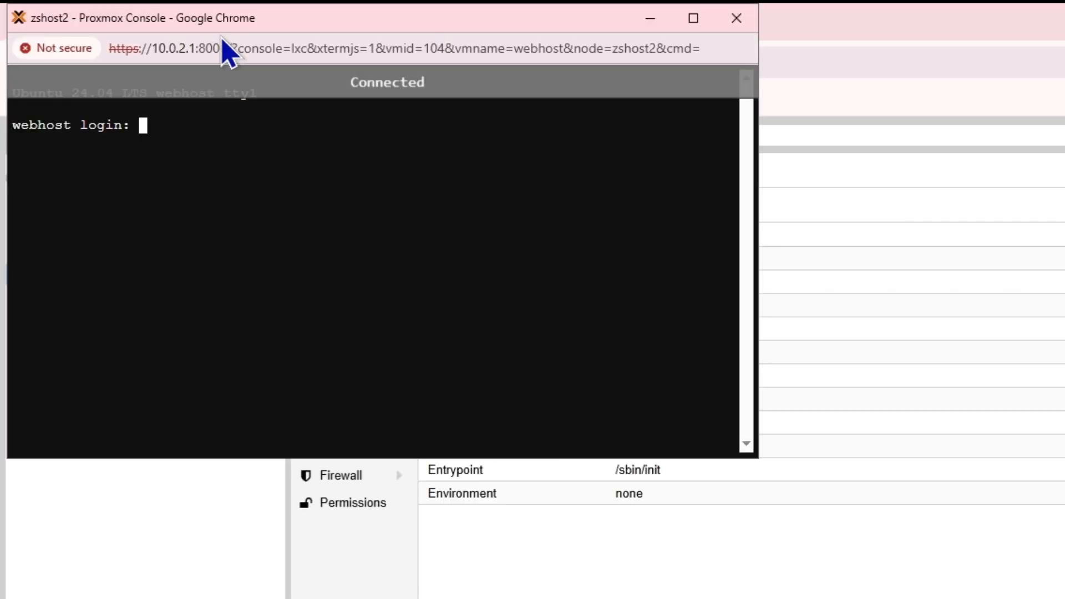
pyautogui.moveTo(223, 21); pyautogui.dragTo(476, 171)
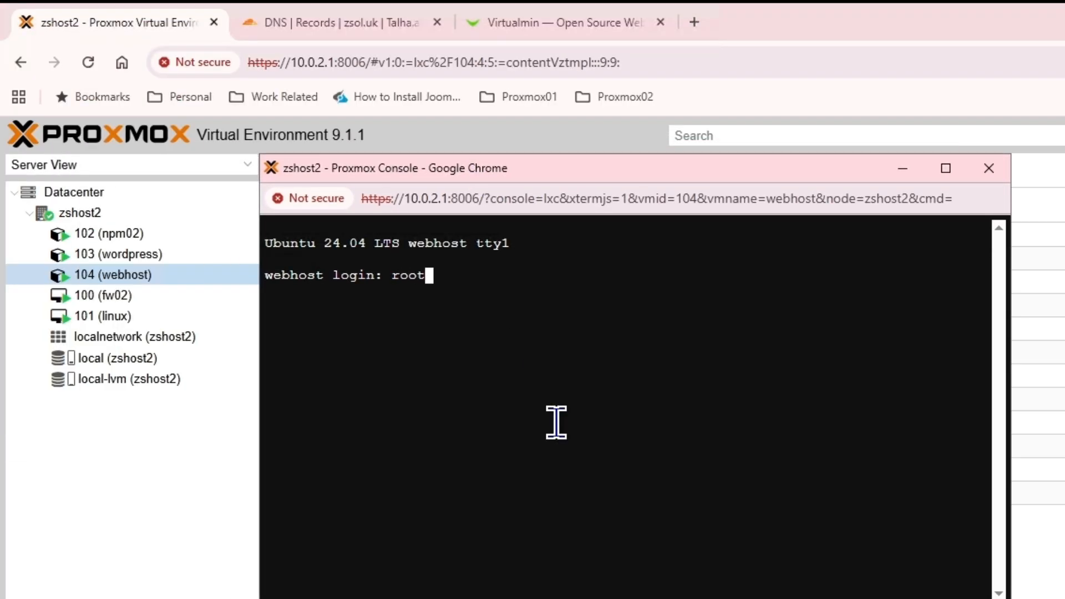
# Log in as root and run apt update && apt upgrade -y
pyautogui.write('root')
pyautogui.press('Return')
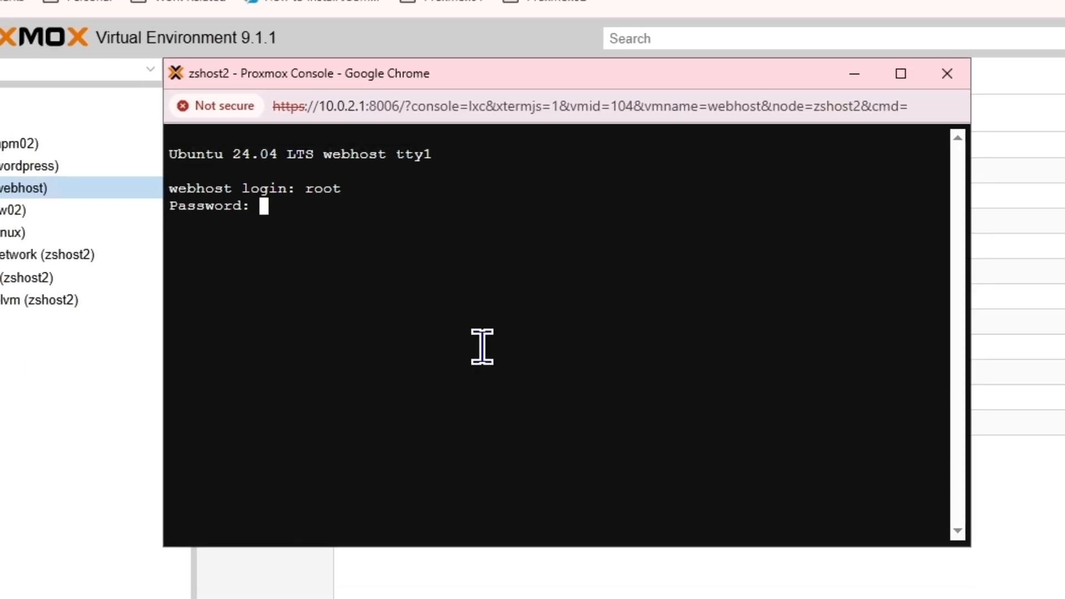
pyautogui.press('Return')
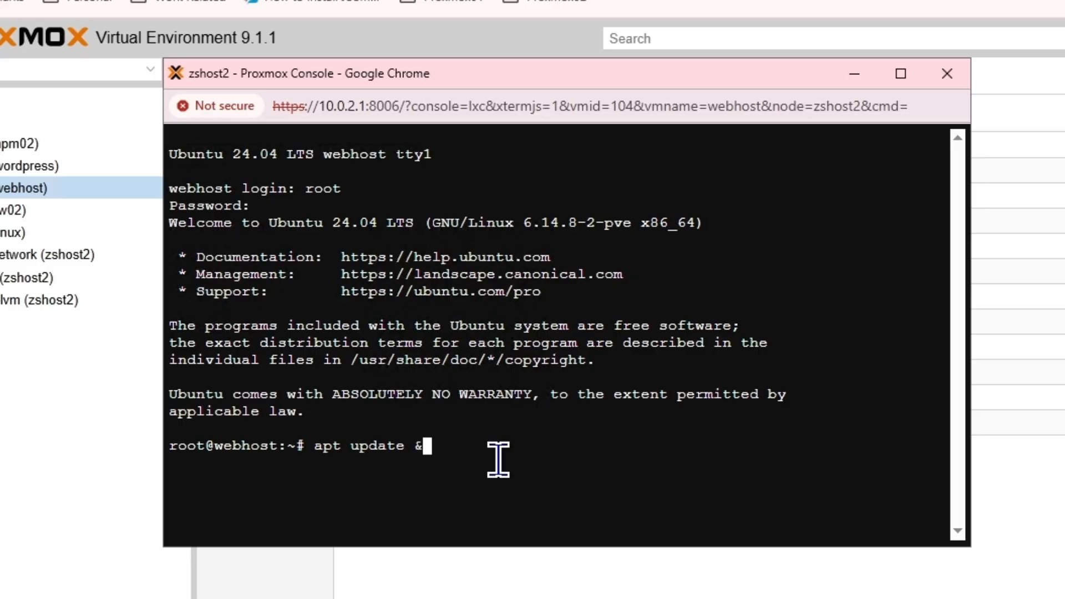
pyautogui.write('grade 0-')
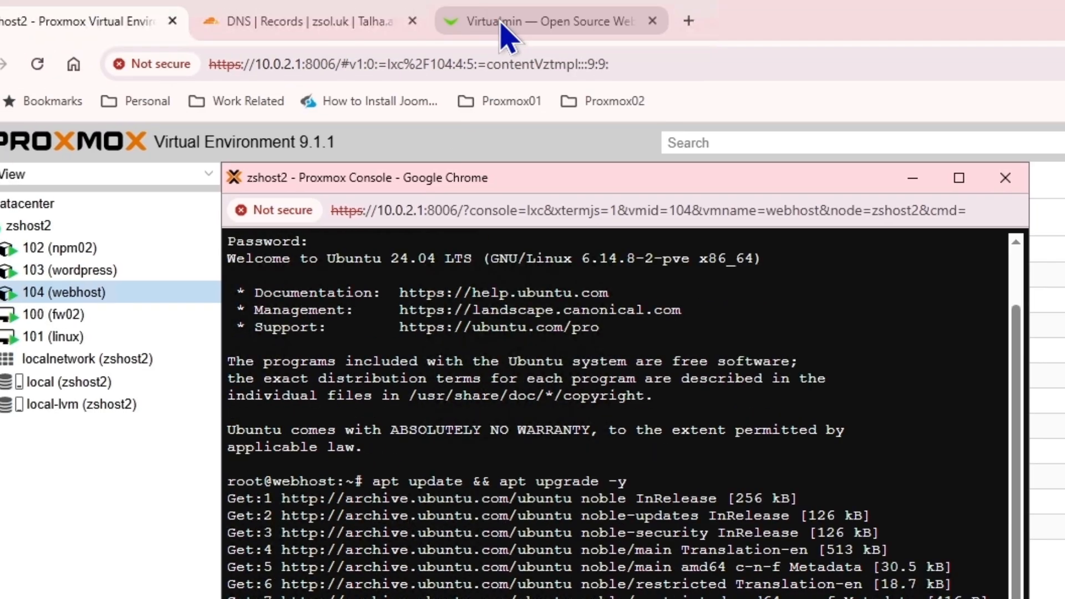
# Copy the GPL LAMP install script command from Virtualmin's Downloading and Installing page
pyautogui.click(506, 33)
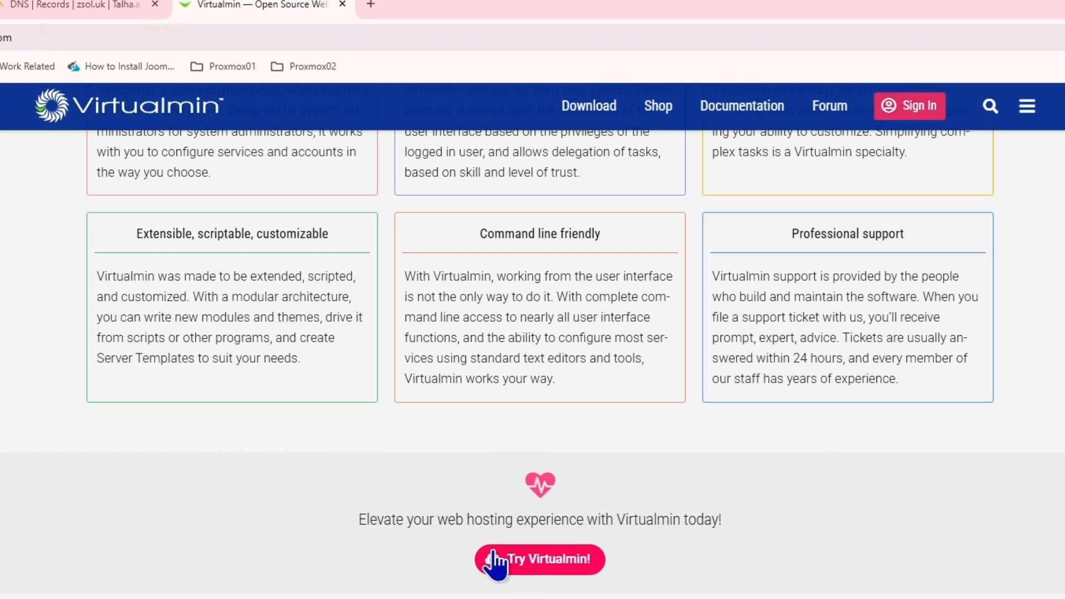
pyautogui.scroll(15, 334, 398)
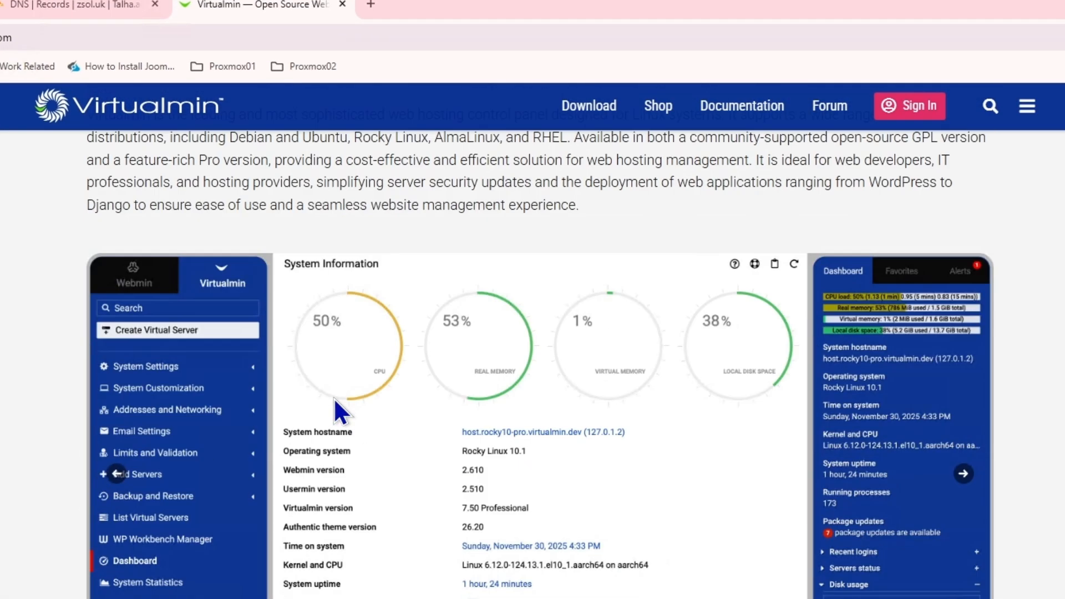
pyautogui.scroll(7, 333, 402)
pyautogui.scroll(-8, 331, 408)
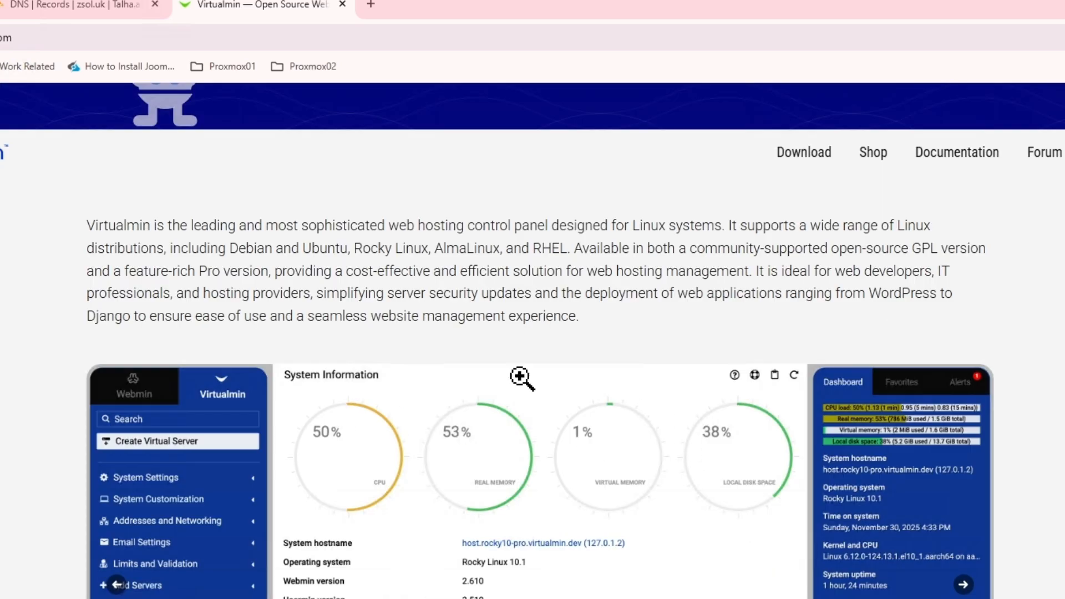
pyautogui.scroll(-3, 283, 542)
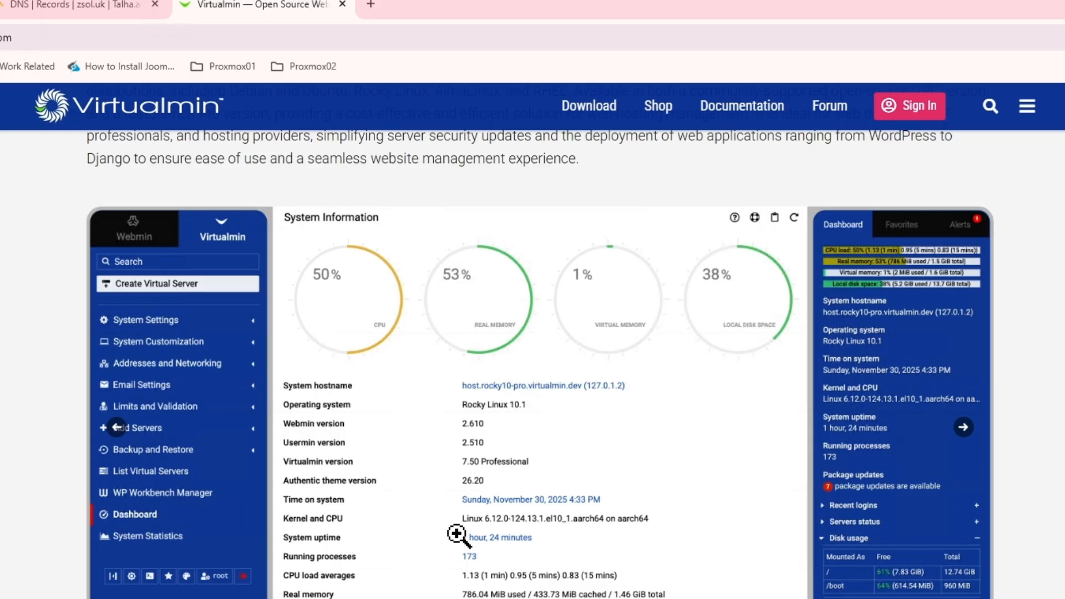
pyautogui.scroll(-15, 457, 534)
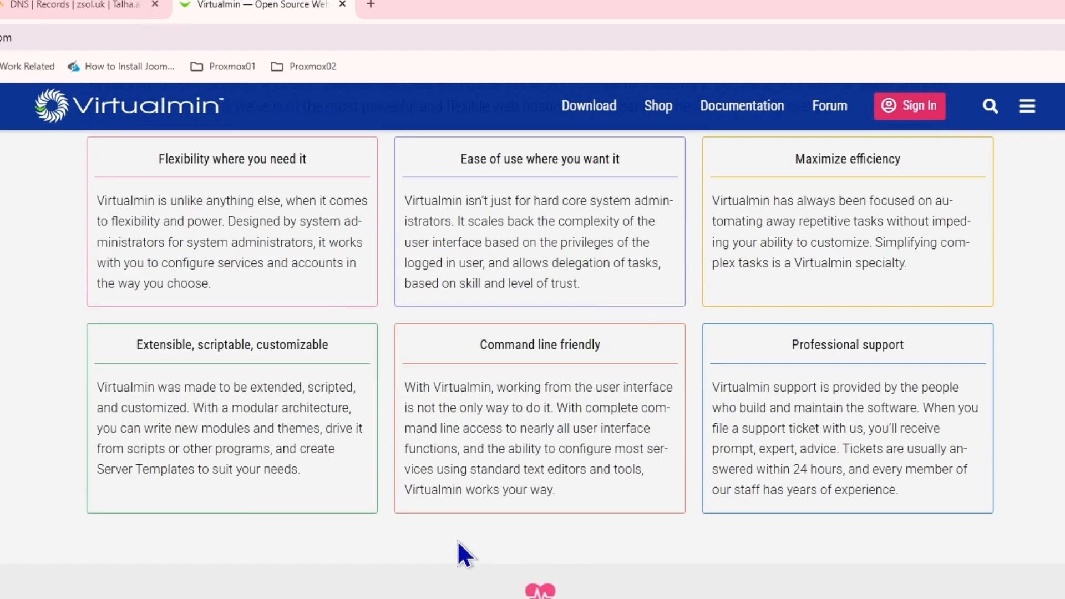
pyautogui.click(589, 106)
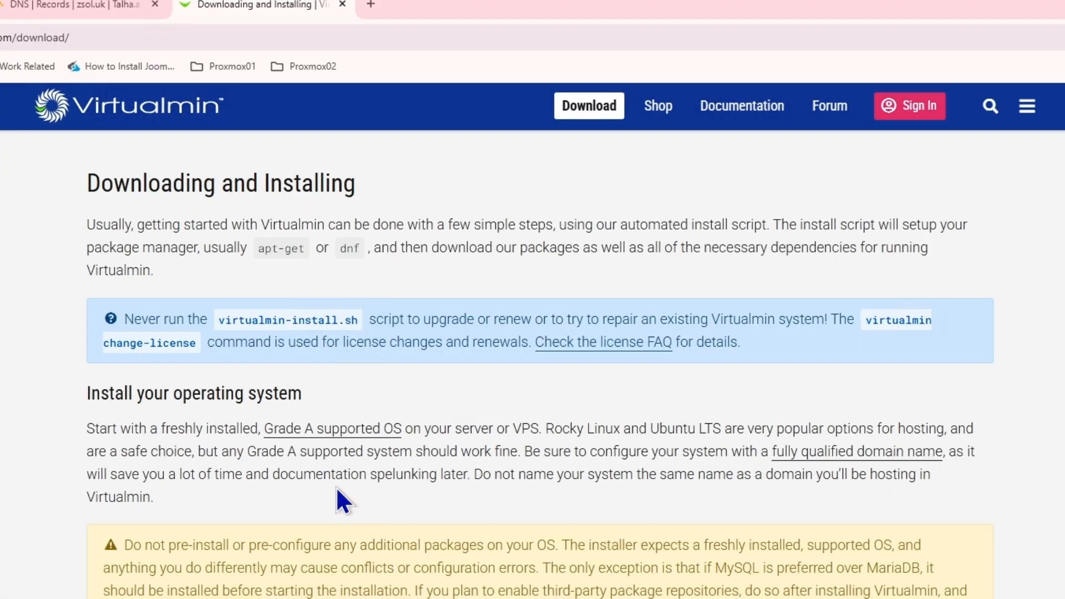
pyautogui.scroll(-7, 344, 477)
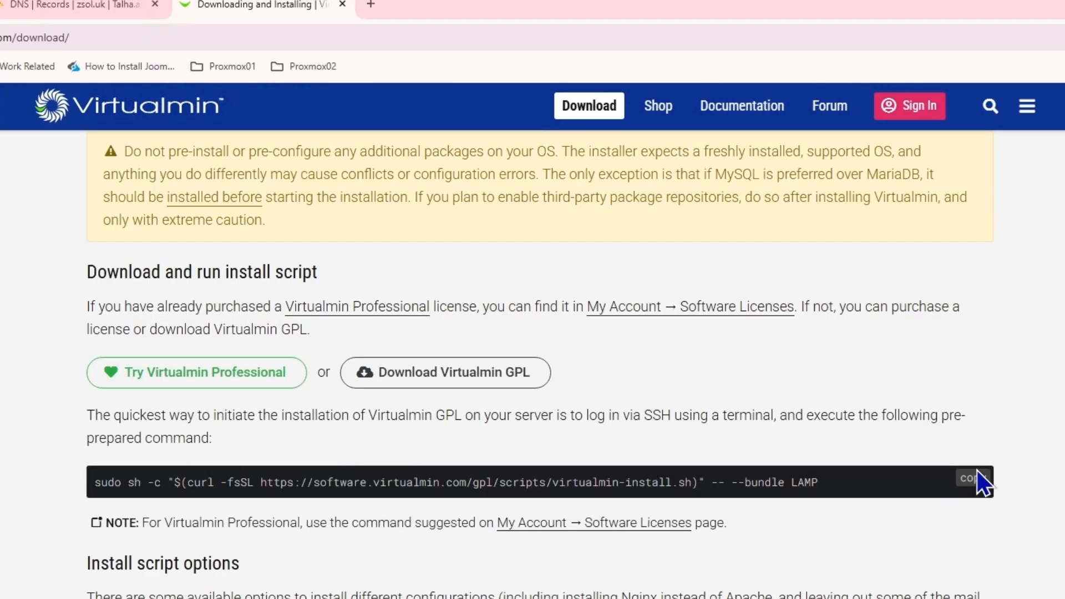
pyautogui.click(975, 484)
# Paste the Virtualmin install command at the webhost console's root prompt
pyautogui.hotkey('alt', 'Tab')
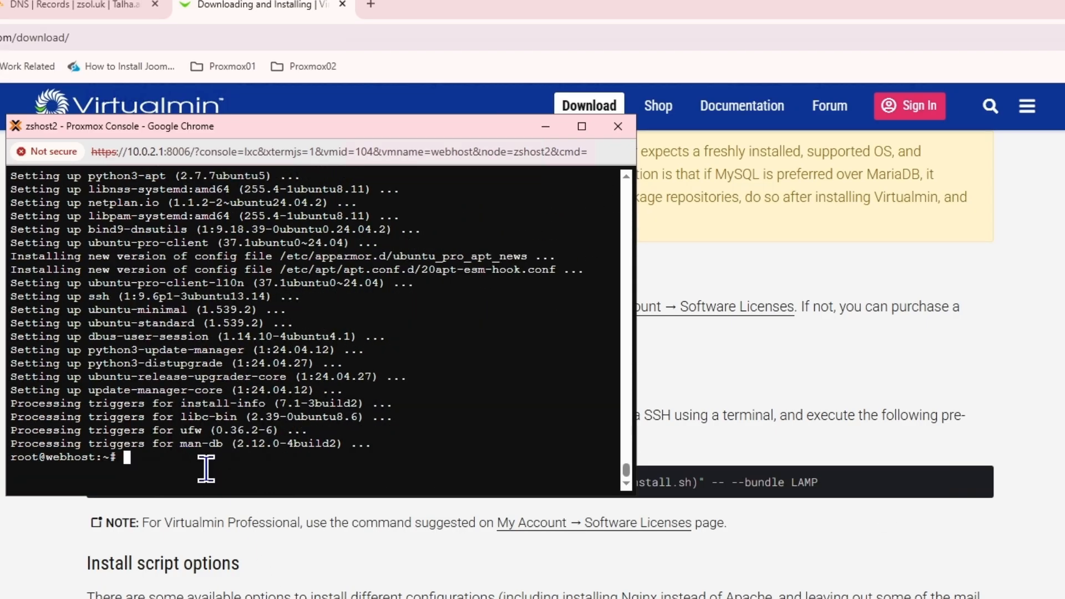
pyautogui.rightClick(206, 469)
pyautogui.click(253, 248)
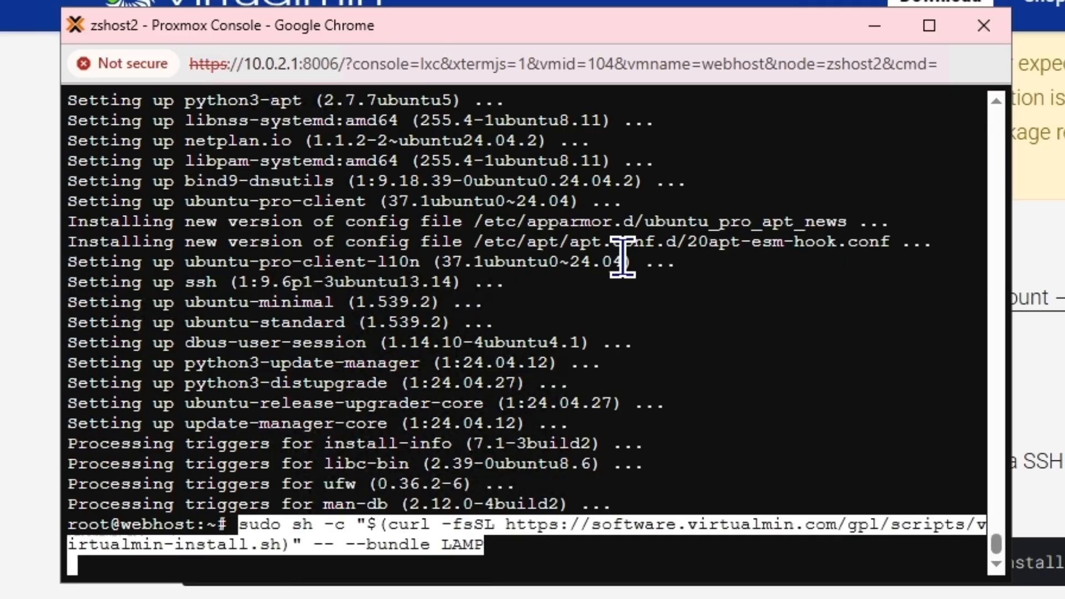
# Remove the 'sudo ' prefix and run the command, which fails because curl is missing
pyautogui.press('Left')
pyautogui.press('Left')
pyautogui.press('Left')
pyautogui.press('Left')
pyautogui.press('Left')
pyautogui.press('Left')
pyautogui.press('Left')
pyautogui.press('Left')
pyautogui.press('Left')
pyautogui.press('Left')
pyautogui.press('Left')
pyautogui.press('Left')
pyautogui.press('Left')
pyautogui.press('Left')
pyautogui.press('Left')
pyautogui.press('Left')
pyautogui.press('Left')
pyautogui.press('Left')
pyautogui.press('Left')
pyautogui.press('Left')
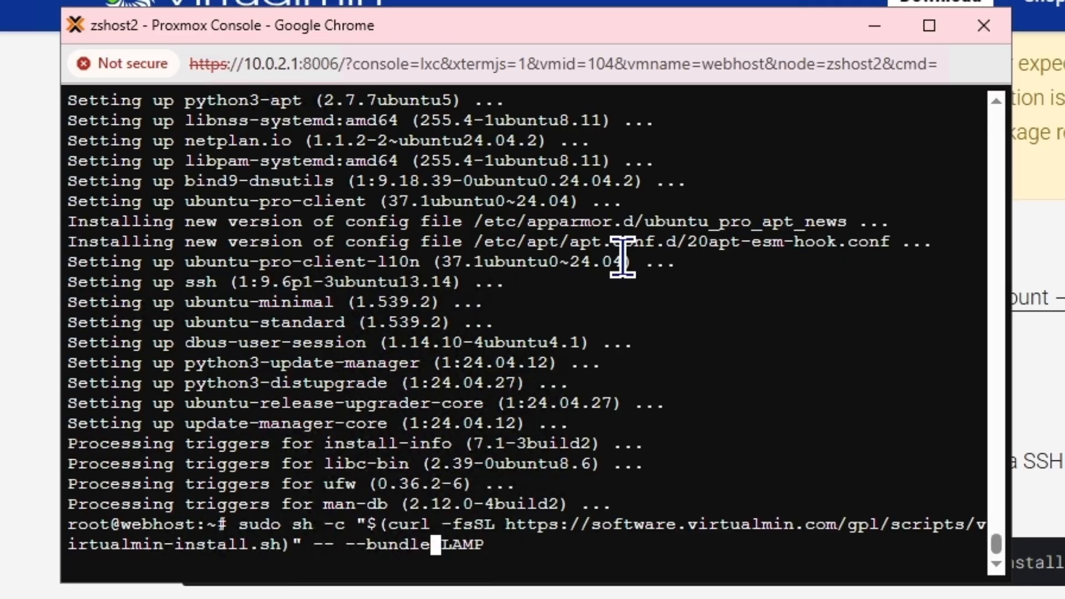
pyautogui.press('Left')
pyautogui.press('Left')
pyautogui.press('Left')
pyautogui.press('Left')
pyautogui.press('Left')
pyautogui.press('Left')
pyautogui.press('Left')
pyautogui.press('Left')
pyautogui.press('Left')
pyautogui.press('Left')
pyautogui.press('Left')
pyautogui.press('Left')
pyautogui.press('Left')
pyautogui.press('Left')
pyautogui.press('Left')
pyautogui.press('Left')
pyautogui.press('Left')
pyautogui.press('Left')
pyautogui.press('Left')
pyautogui.press('Left')
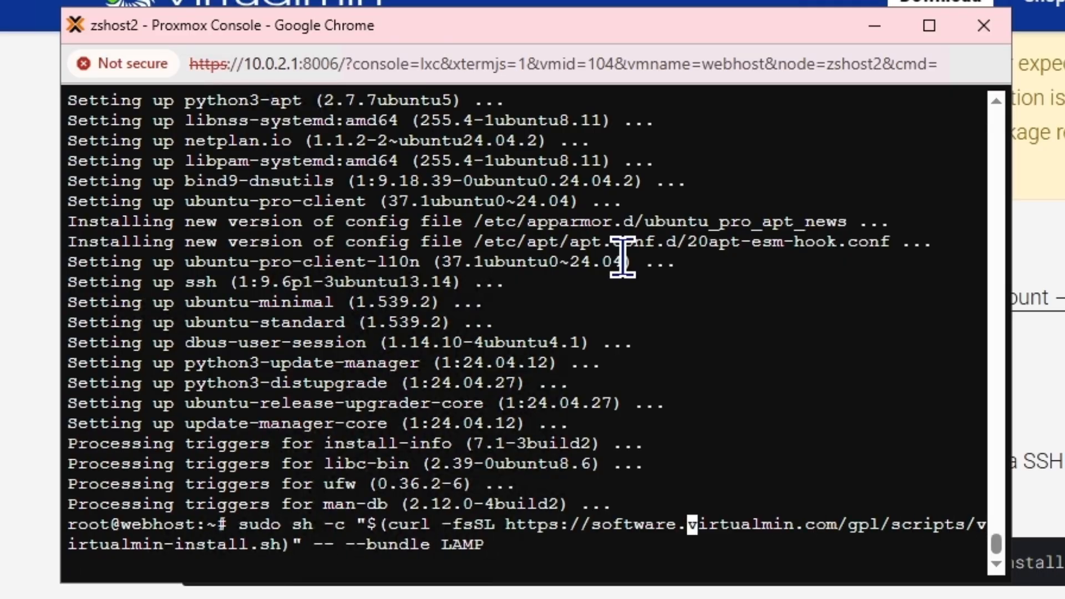
pyautogui.press('Left')
pyautogui.press('Left')
pyautogui.press('Left')
pyautogui.press('Left')
pyautogui.press('Left')
pyautogui.press('Left')
pyautogui.press('Left')
pyautogui.press('Left')
pyautogui.press('Left')
pyautogui.press('Left')
pyautogui.press('Left')
pyautogui.press('Left')
pyautogui.press('Left')
pyautogui.press('Left')
pyautogui.press('Left')
pyautogui.press('Left')
pyautogui.press('Left')
pyautogui.press('Left')
pyautogui.press('Left')
pyautogui.press('Left')
pyautogui.press('Delete')
pyautogui.press('Delete')
pyautogui.press('Delete')
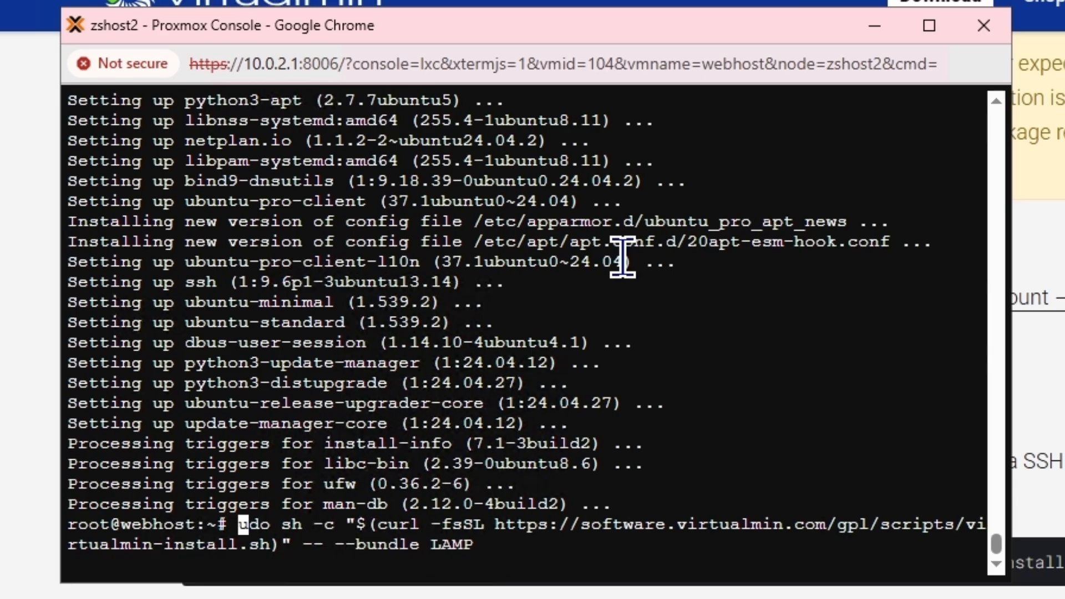
pyautogui.press('Delete')
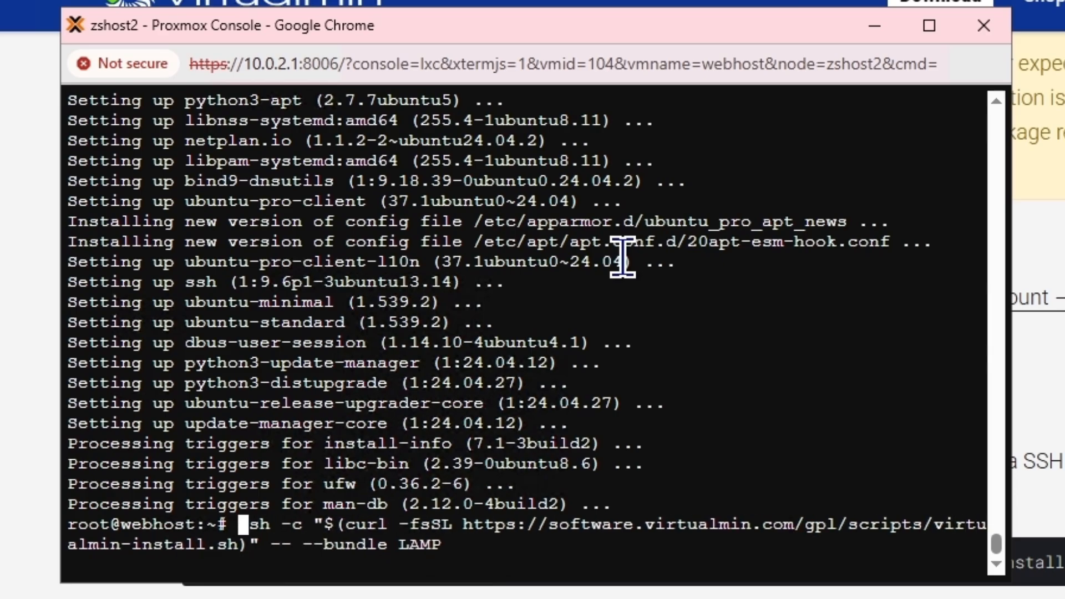
pyautogui.press('Delete')
pyautogui.press('Right')
pyautogui.press('Right')
pyautogui.press('Right')
pyautogui.press('Right')
pyautogui.press('Right')
pyautogui.press('Right')
pyautogui.press('Right')
pyautogui.press('Right')
pyautogui.press('Right')
pyautogui.press('Right')
pyautogui.press('Right')
pyautogui.press('Right')
pyautogui.press('Right')
pyautogui.press('Right')
pyautogui.press('Right')
pyautogui.press('Right')
pyautogui.press('Right')
pyautogui.press('Right')
pyautogui.press('Right')
pyautogui.press('Right')
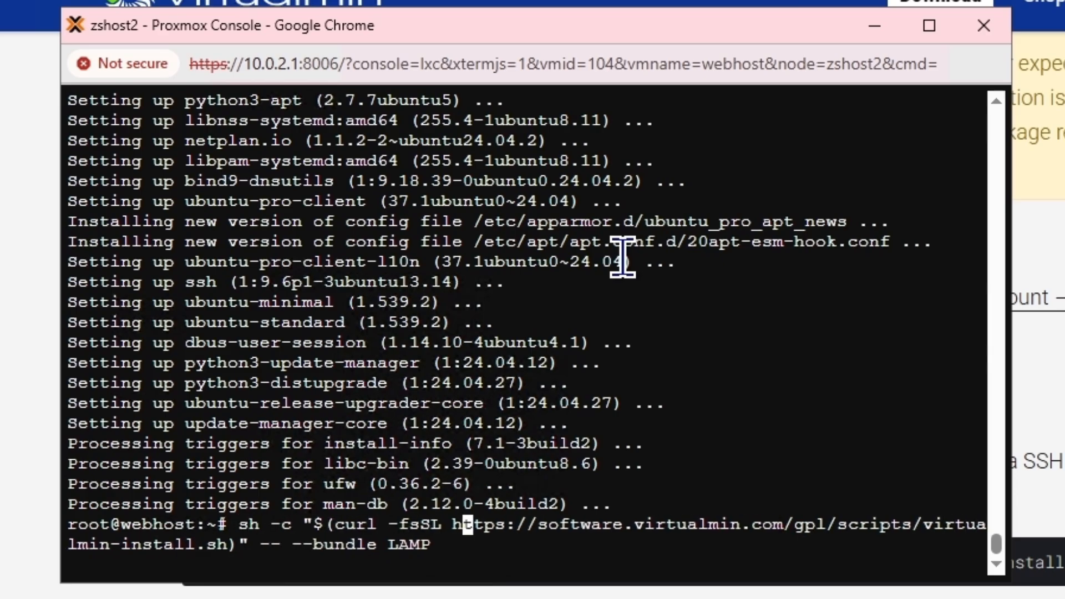
pyautogui.press('Right')
pyautogui.press('Right')
pyautogui.press('Right')
pyautogui.press('Right')
pyautogui.press('Right')
pyautogui.press('Right')
pyautogui.press('Right')
pyautogui.press('Right')
pyautogui.press('Right')
pyautogui.press('Right')
pyautogui.press('Right')
pyautogui.press('Right')
pyautogui.press('Right')
pyautogui.press('Right')
pyautogui.press('Right')
pyautogui.press('Right')
pyautogui.press('Right')
pyautogui.press('Right')
pyautogui.press('Right')
pyautogui.press('Right')
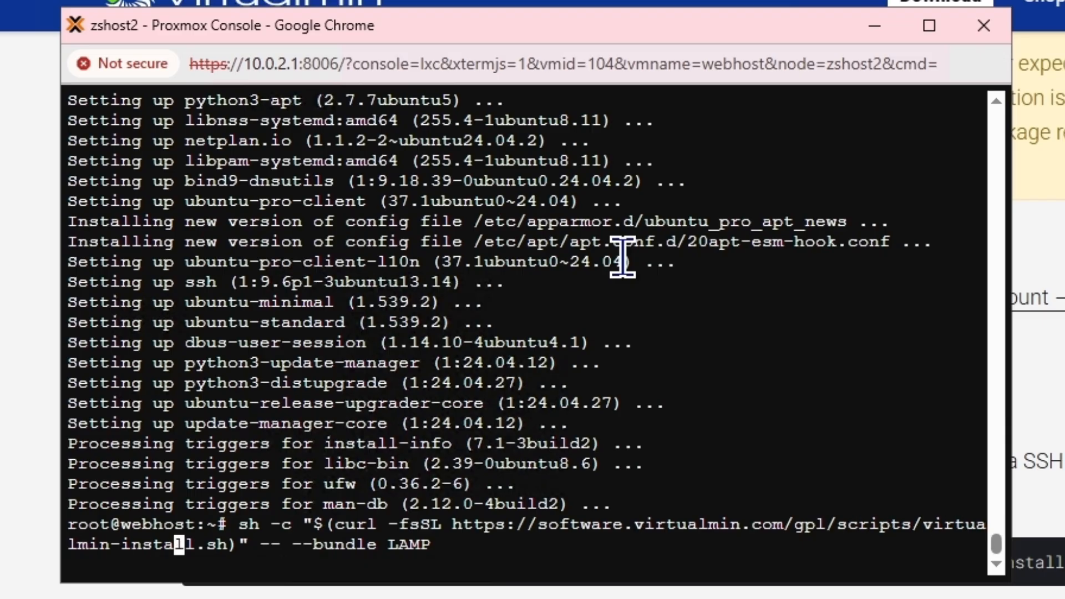
pyautogui.press('Right')
pyautogui.press('Right')
pyautogui.press('Right')
pyautogui.press('Right')
pyautogui.press('Right')
pyautogui.press('Right')
pyautogui.press('Right')
pyautogui.press('Right')
pyautogui.press('Return')
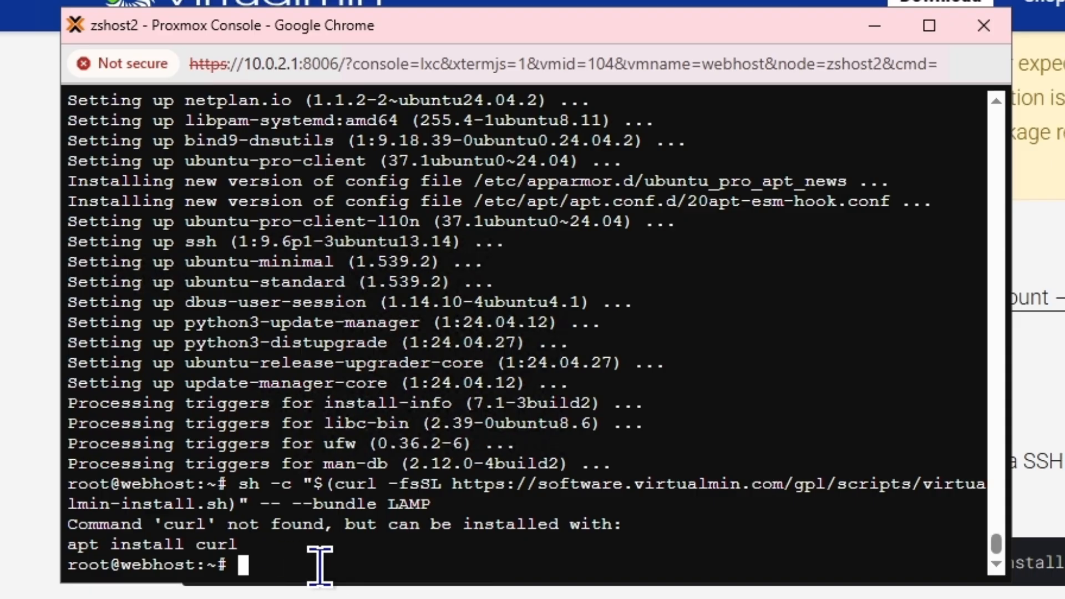
# Install curl with apt install curl, then rerun the Virtualmin install command
pyautogui.write('pt i')
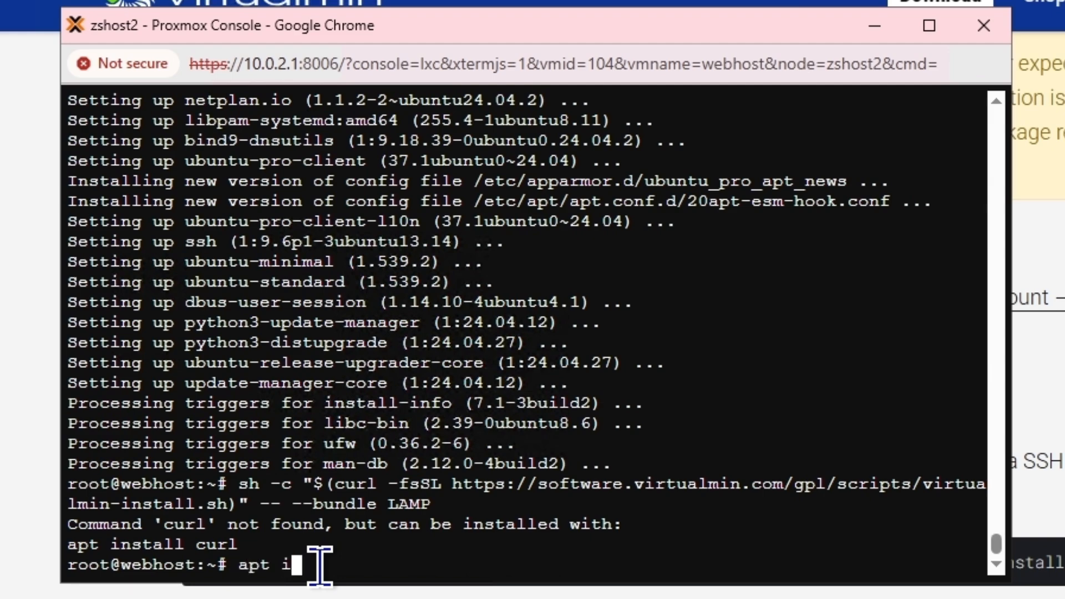
pyautogui.write('nstall curl')
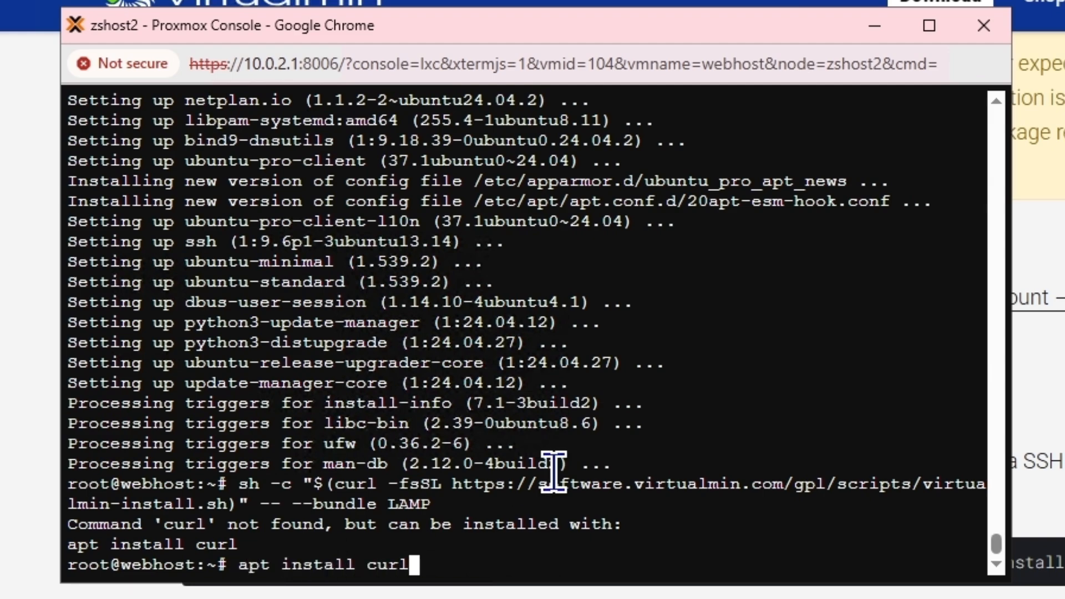
pyautogui.press('Return')
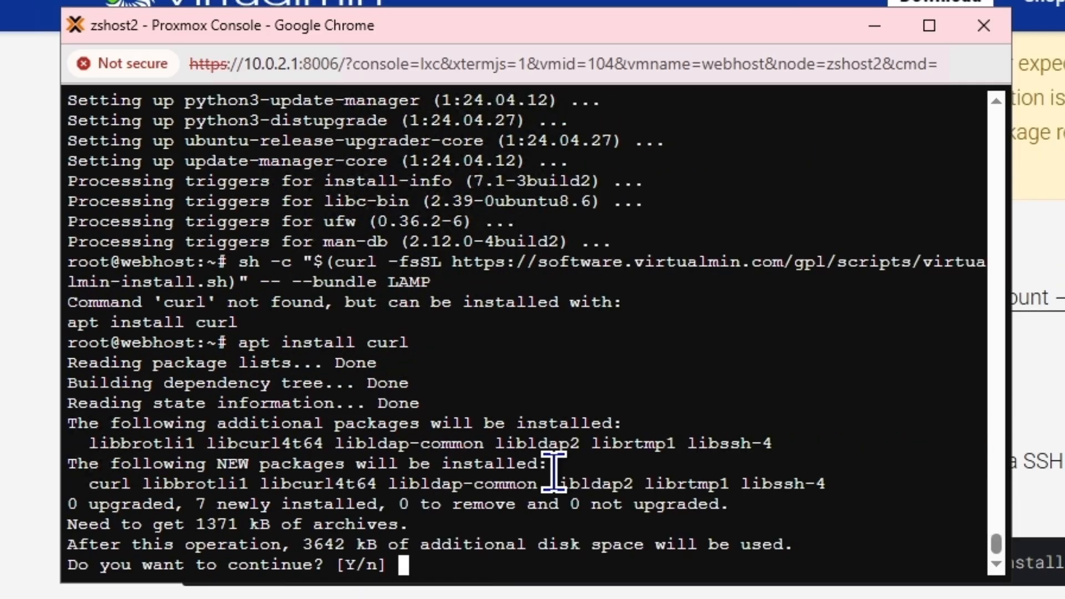
pyautogui.press('Return')
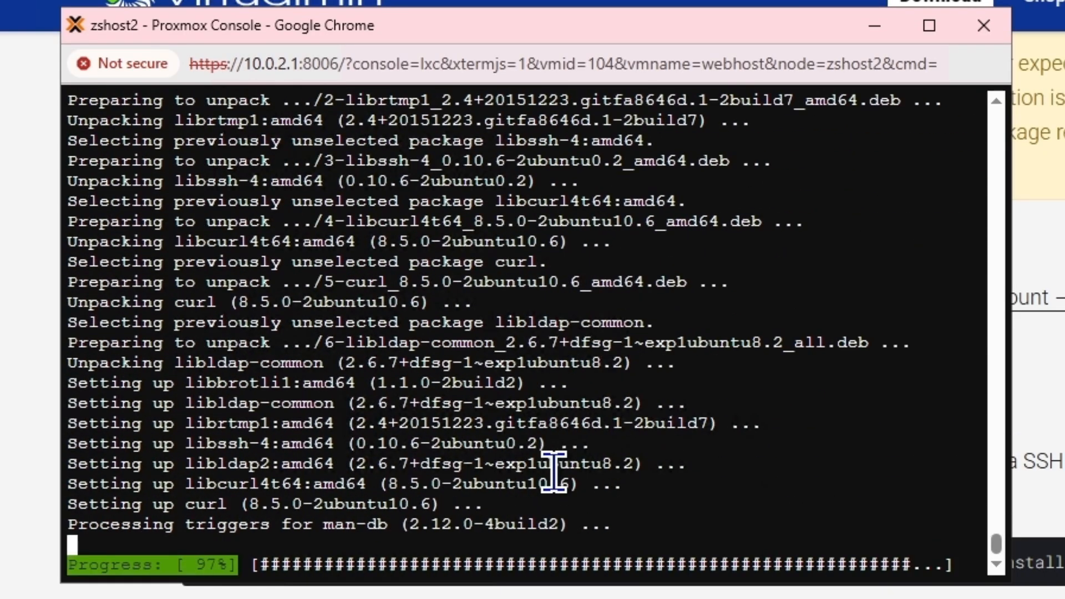
pyautogui.press('Up')
pyautogui.press('Up')
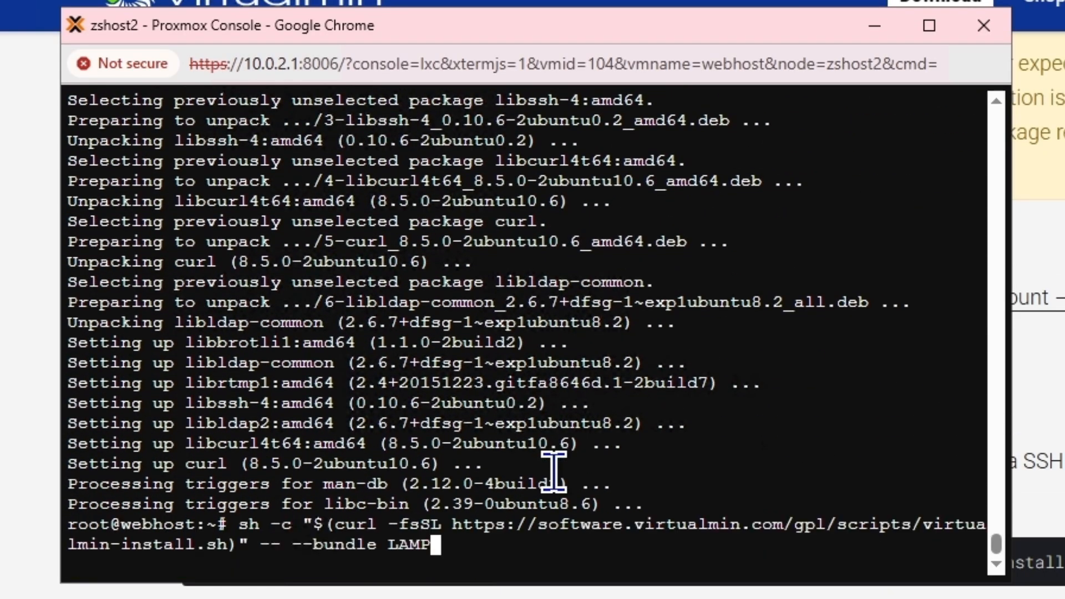
pyautogui.press('Return')
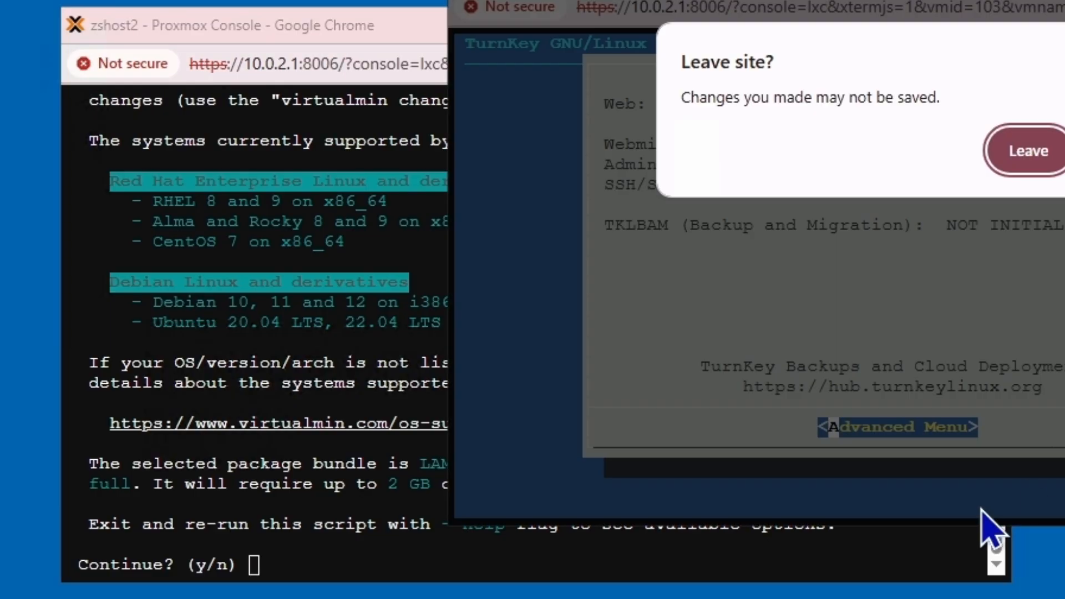
# Leave the other container's console and answer y to both installer prompts, including the Postfix warning
pyautogui.click(1022, 148)
pyautogui.moveTo(658, 22); pyautogui.dragTo(938, 15)
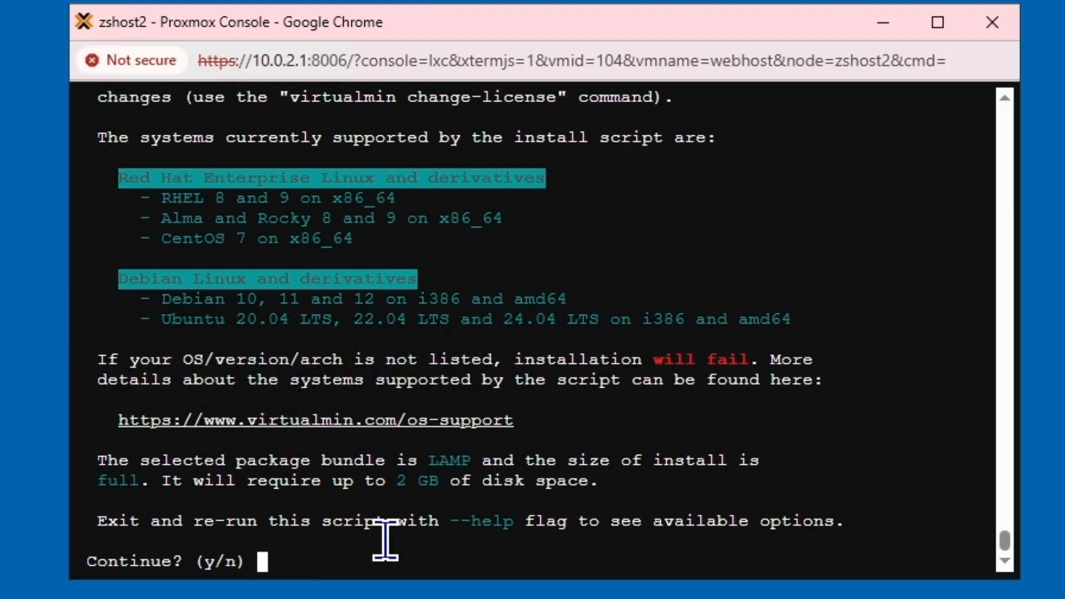
pyautogui.write('y')
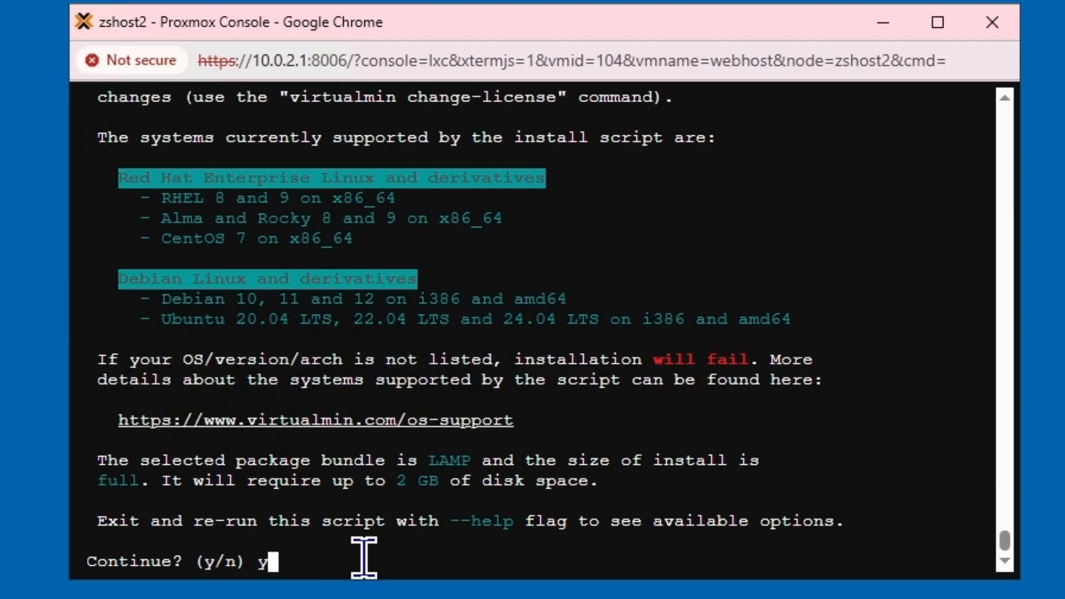
pyautogui.press('Return')
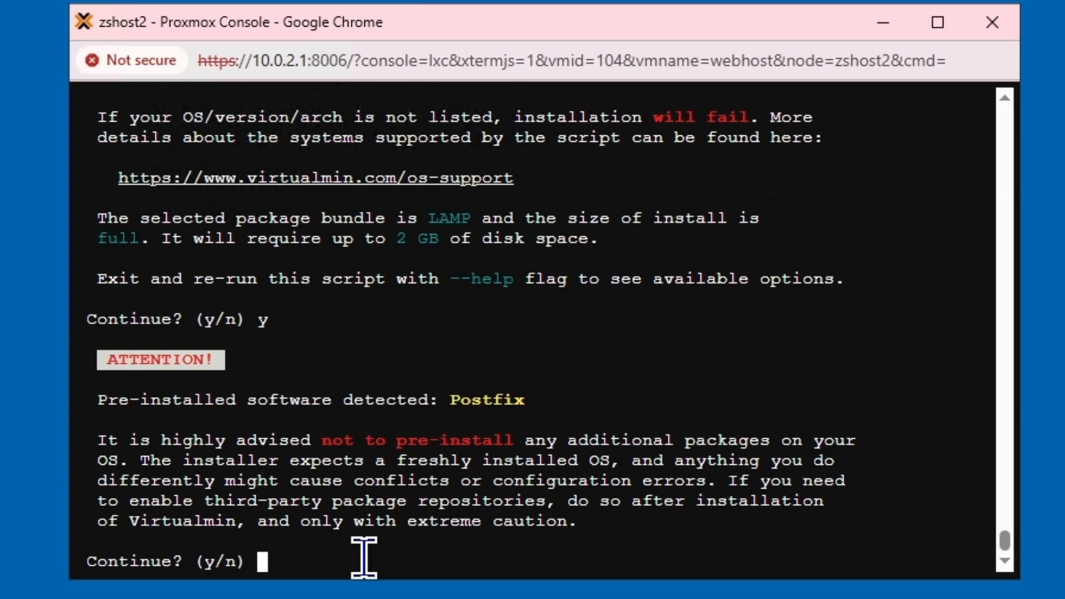
pyautogui.write('y')
pyautogui.press('Return')
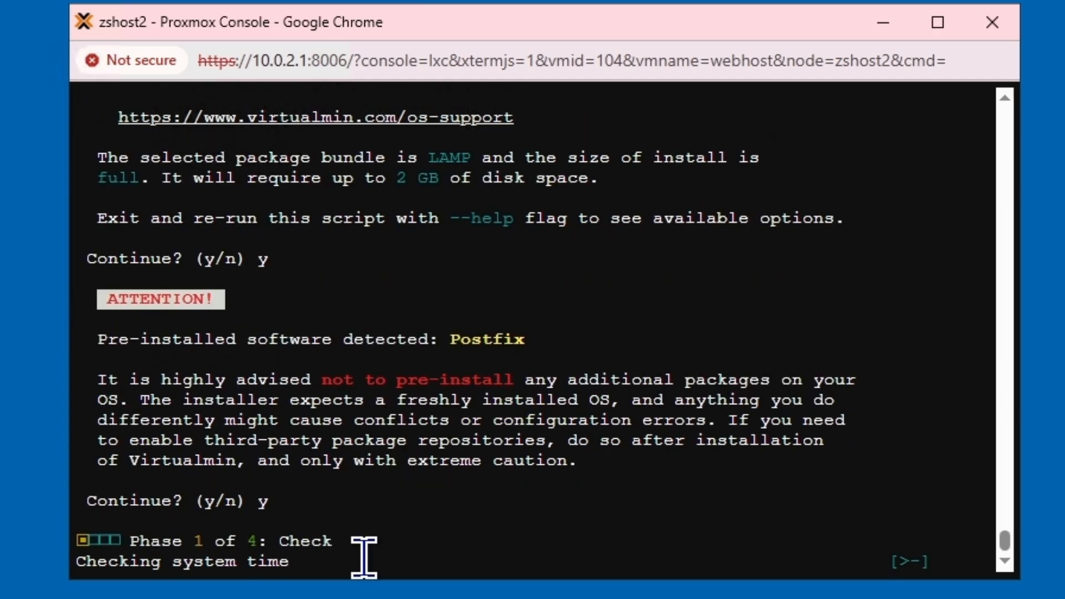
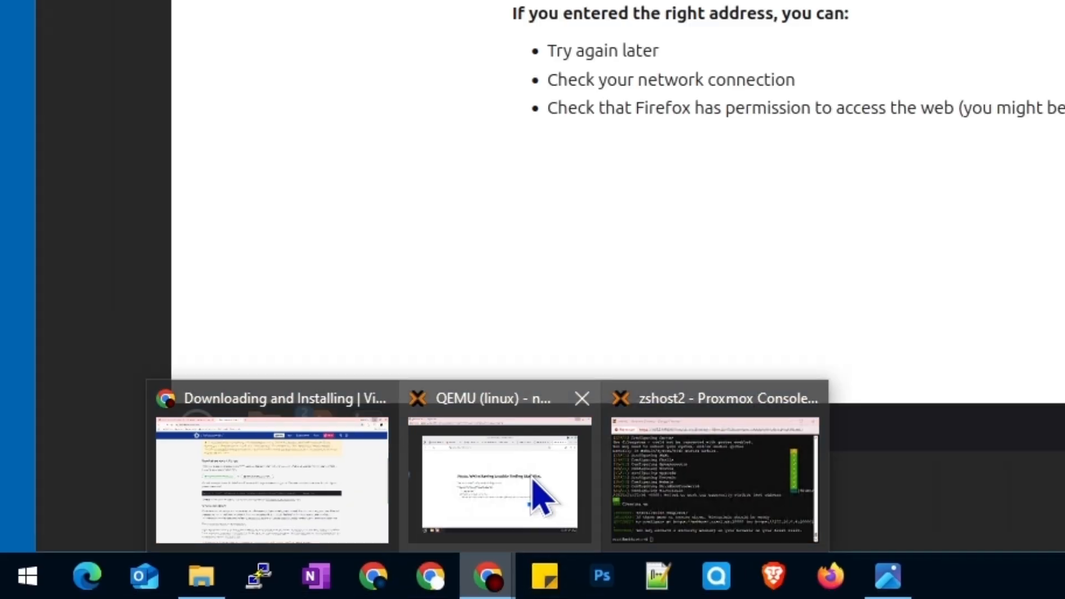
# Load 172.16.0.4:10000 in Firefox and accept the self-signed certificate warning
pyautogui.click(549, 502)
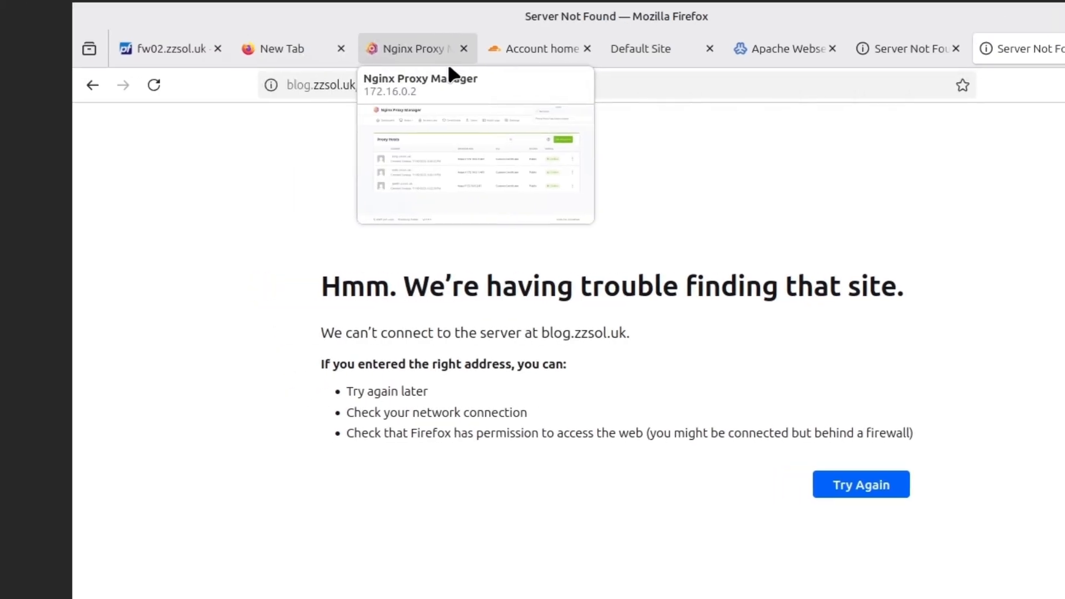
pyautogui.click(738, 91)
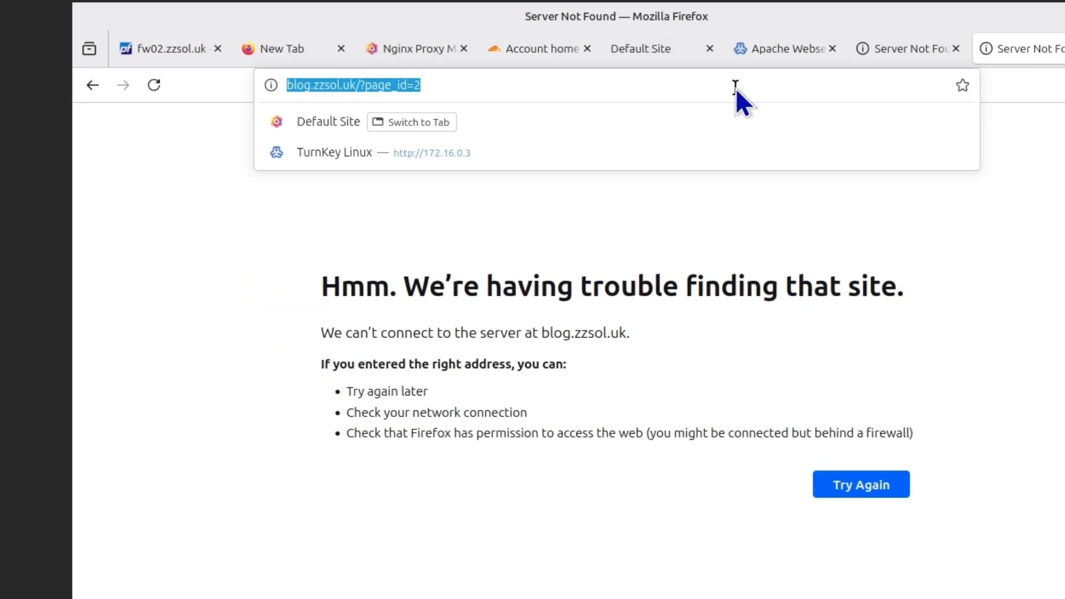
pyautogui.write('172.16.0.4')
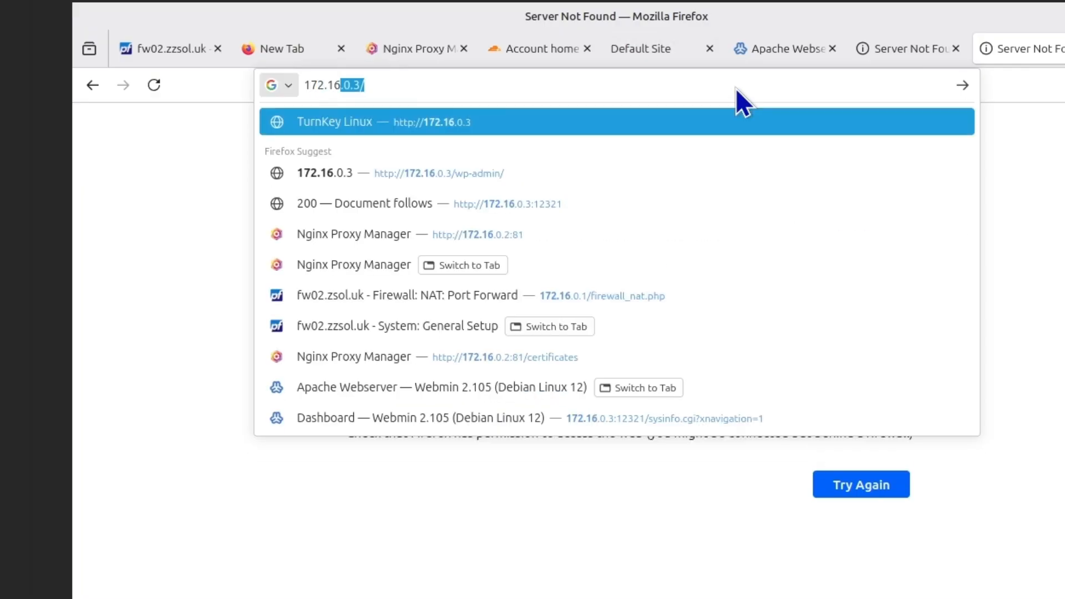
pyautogui.write(':')
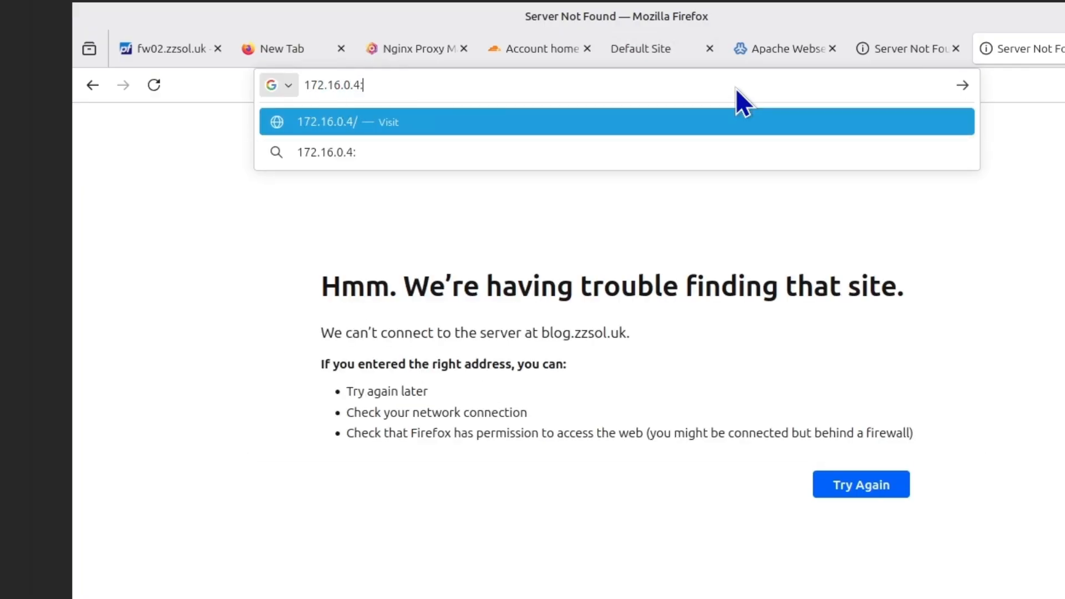
pyautogui.write('10000')
pyautogui.press('Return')
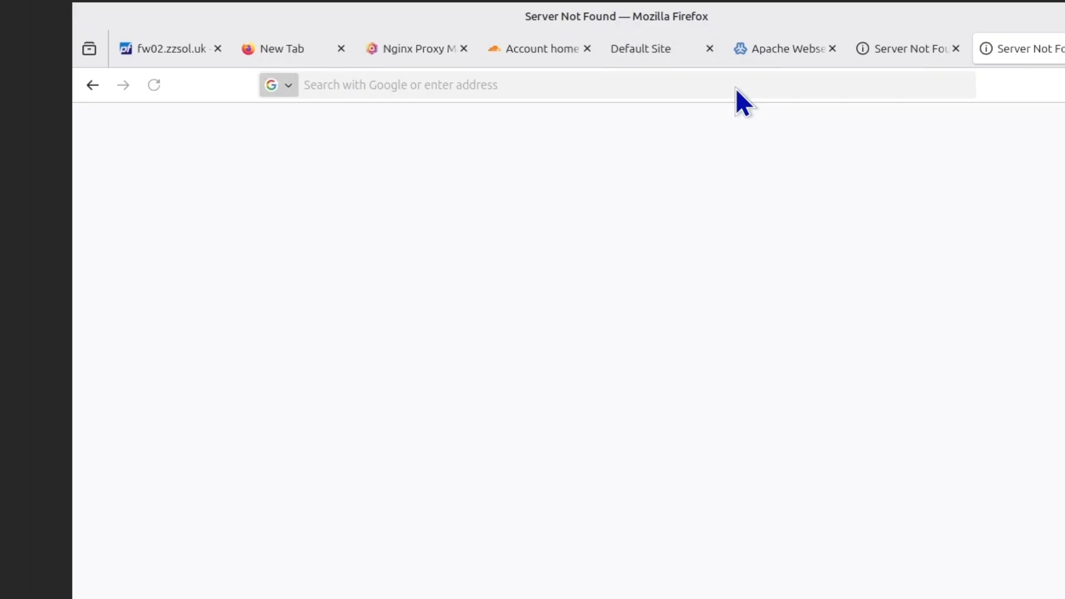
pyautogui.click(901, 450)
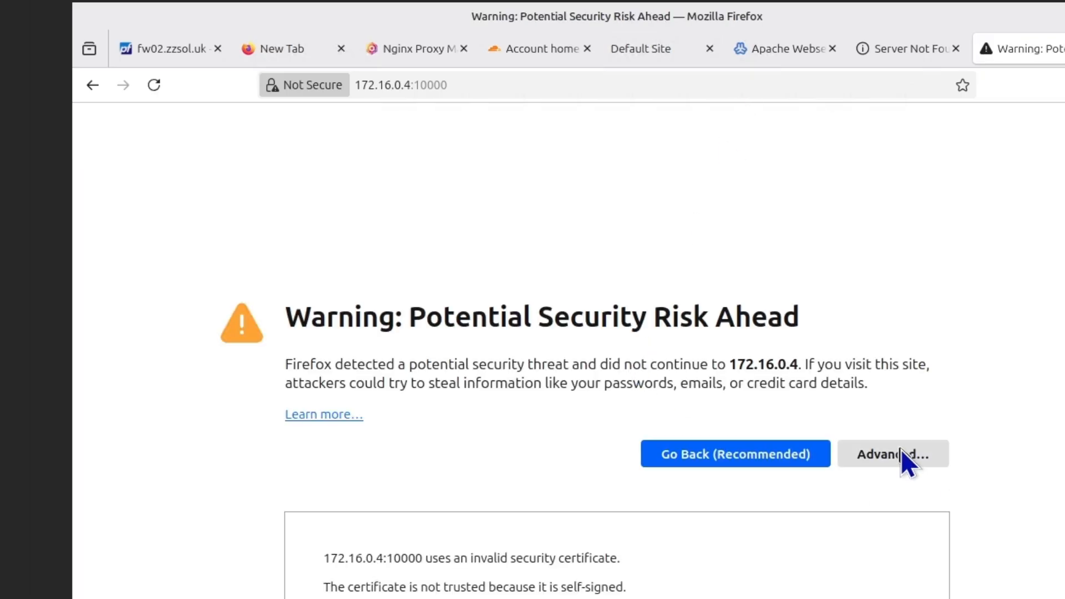
pyautogui.scroll(-3, 631, 367)
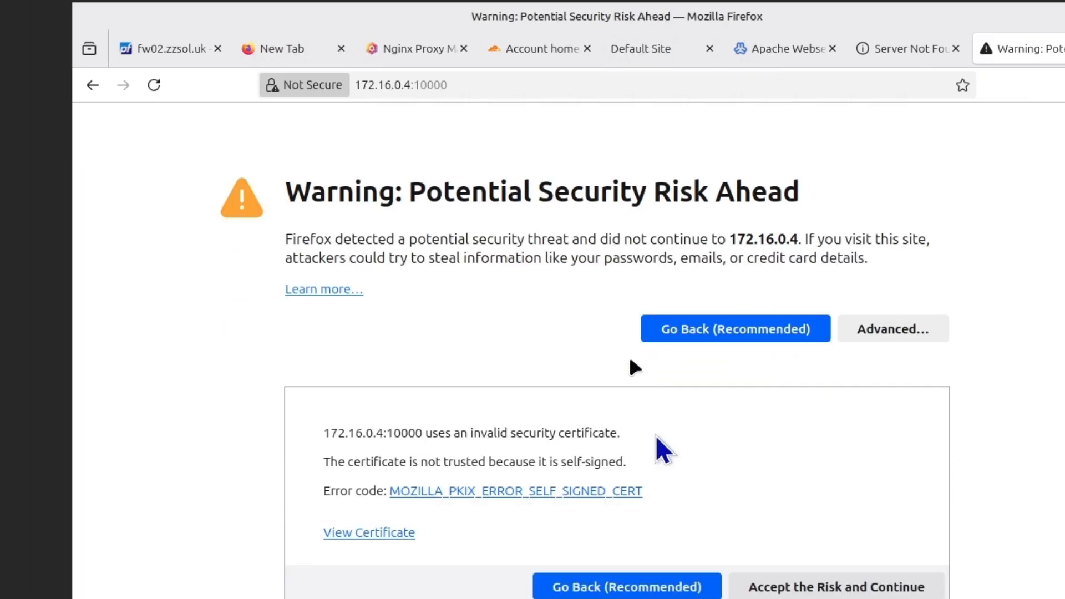
pyautogui.click(786, 586)
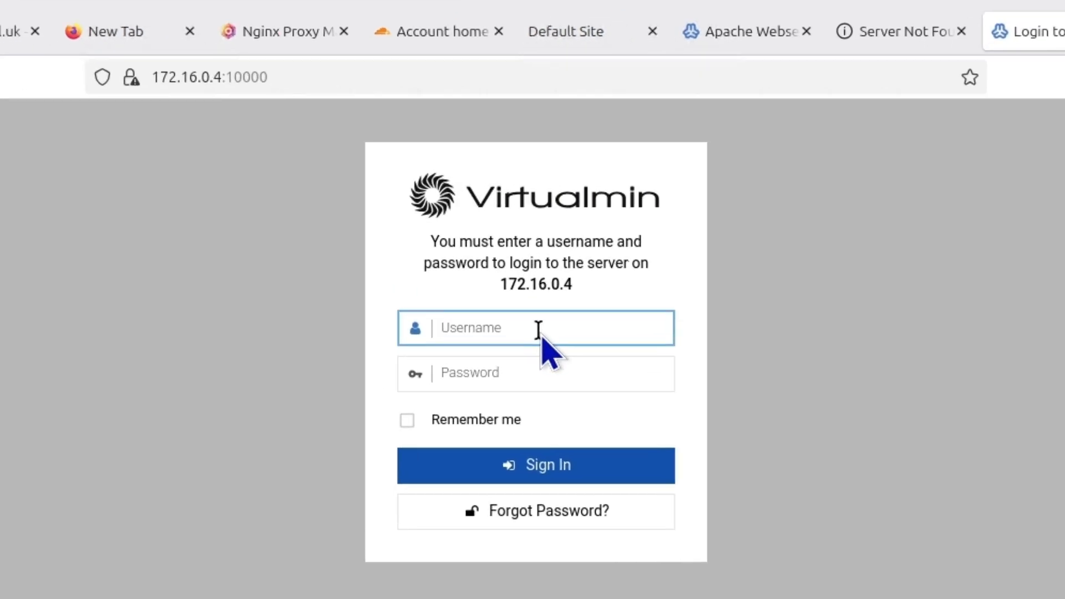
# Log in to Virtualmin as root with the password, declining Firefox's offer to save it
pyautogui.write('root')
pyautogui.press('Tab')
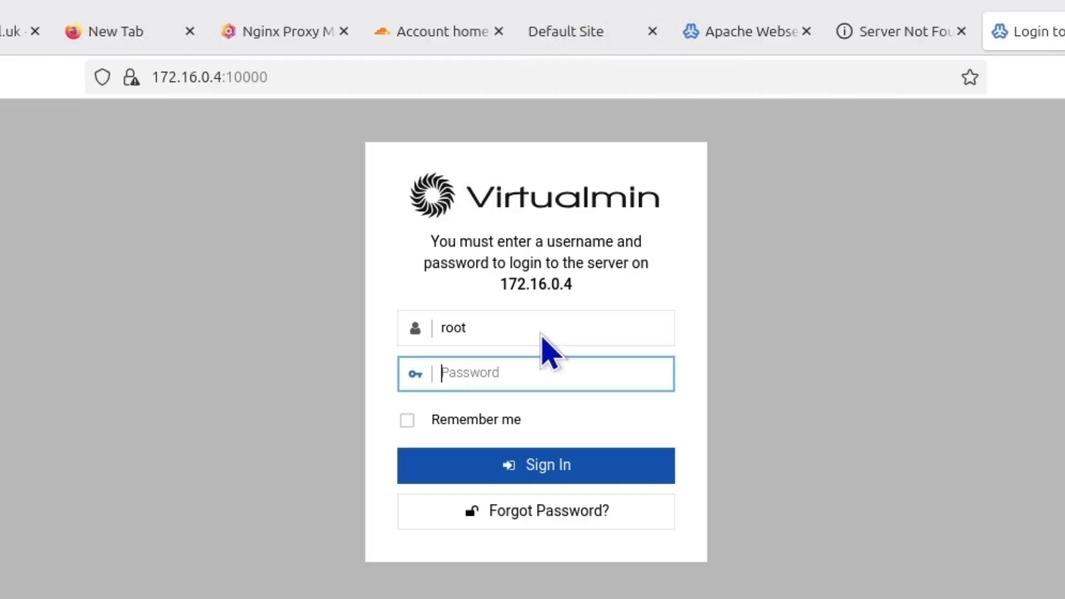
pyautogui.write('••')
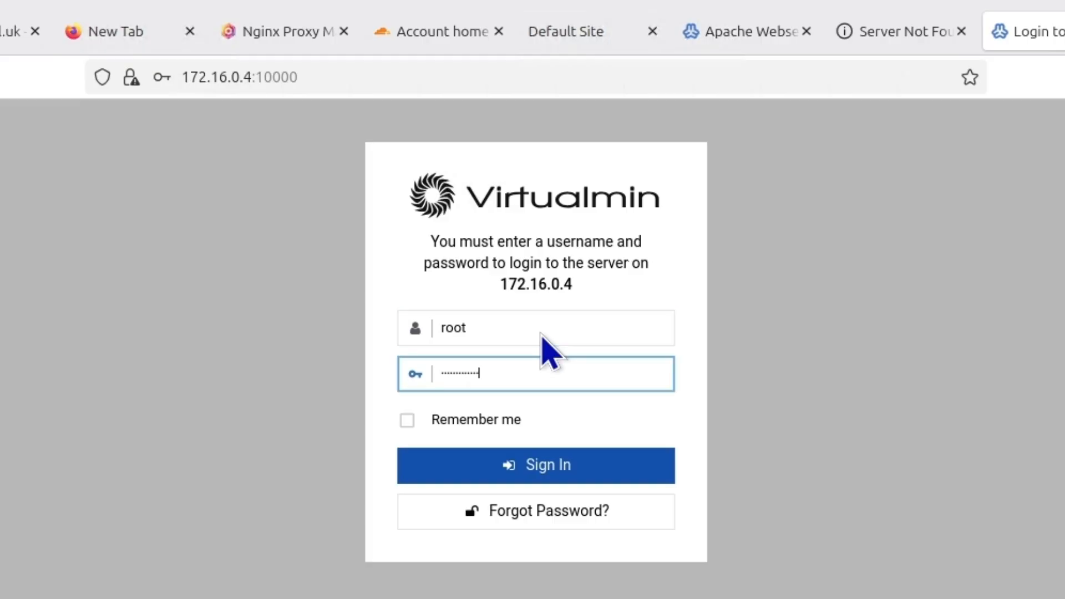
pyautogui.press('Return')
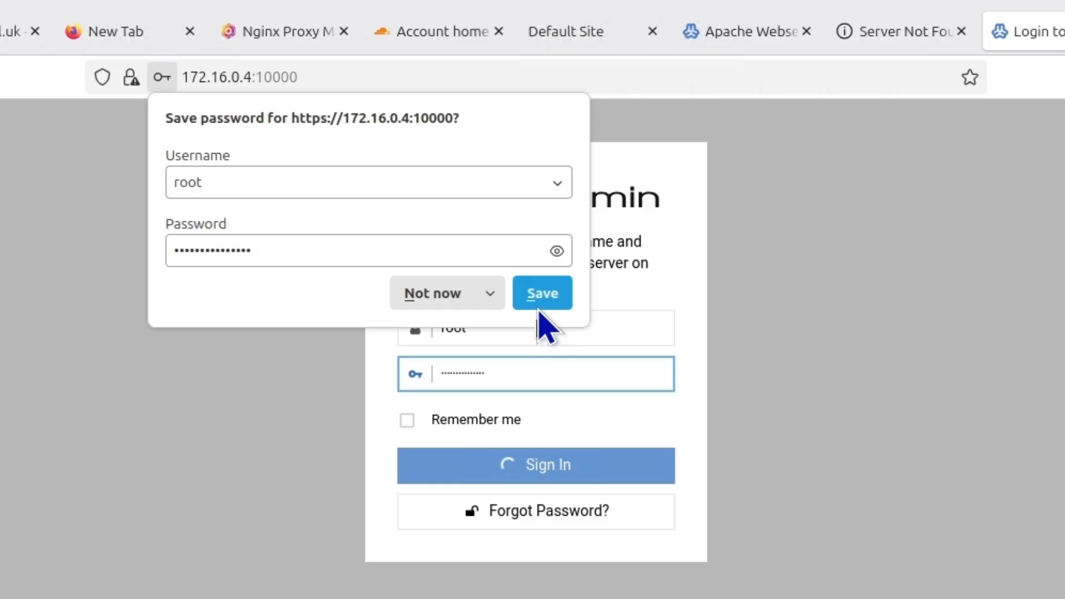
pyautogui.click(451, 295)
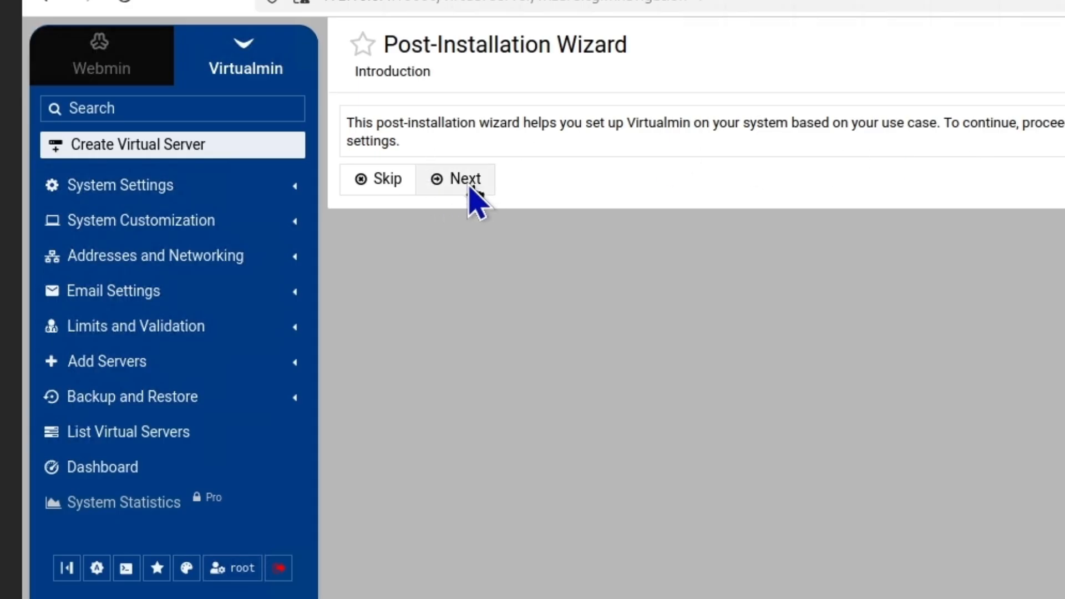
# Start the wizard, choose 'No, slower mail processing' and leave ClamAV virus scanning off
pyautogui.click(452, 179)
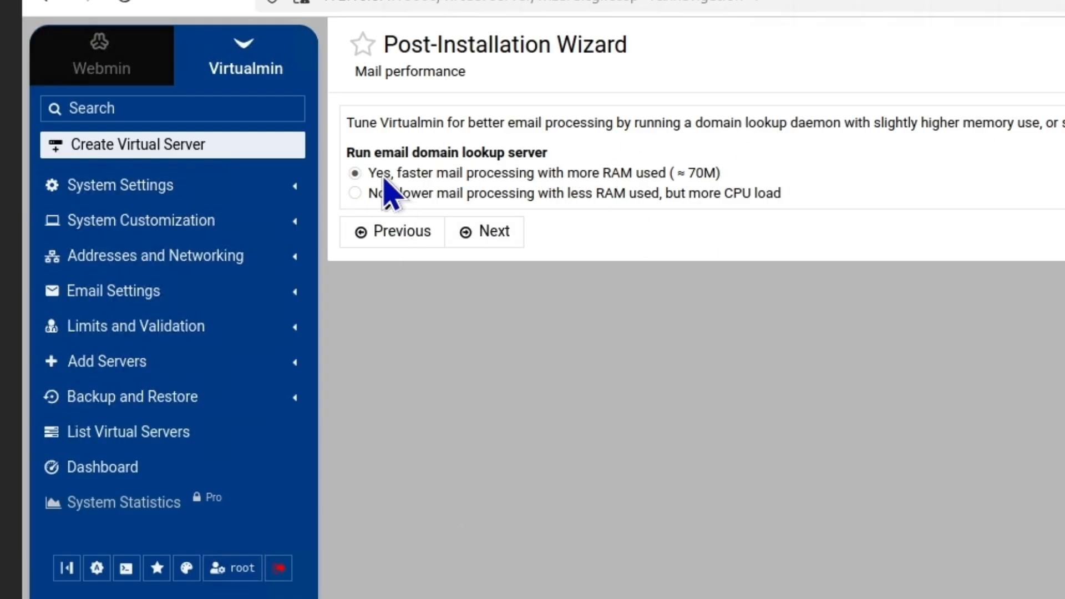
pyautogui.click(355, 194)
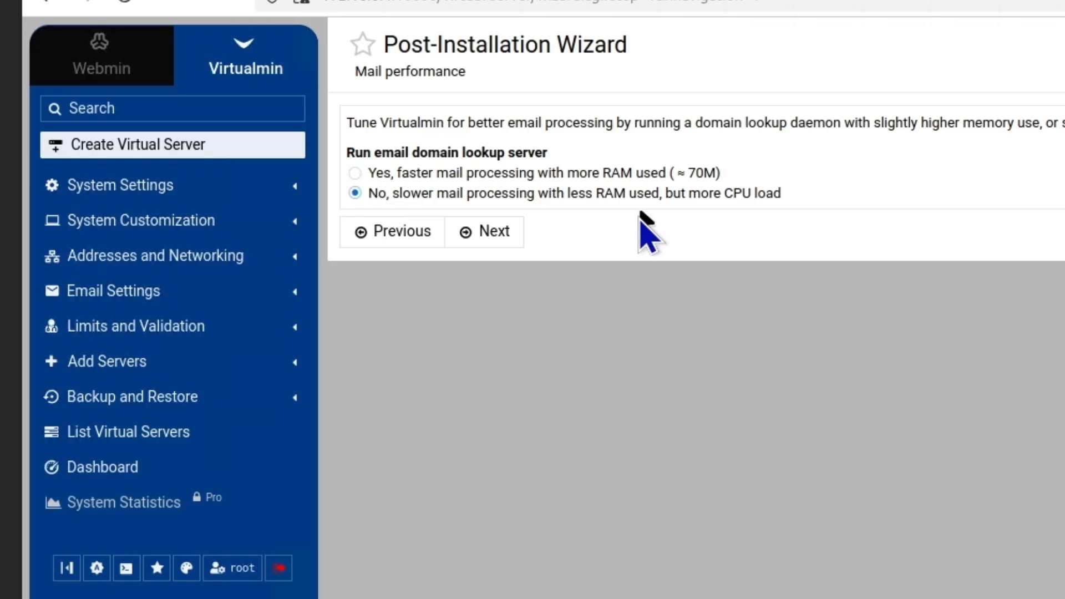
pyautogui.click(493, 235)
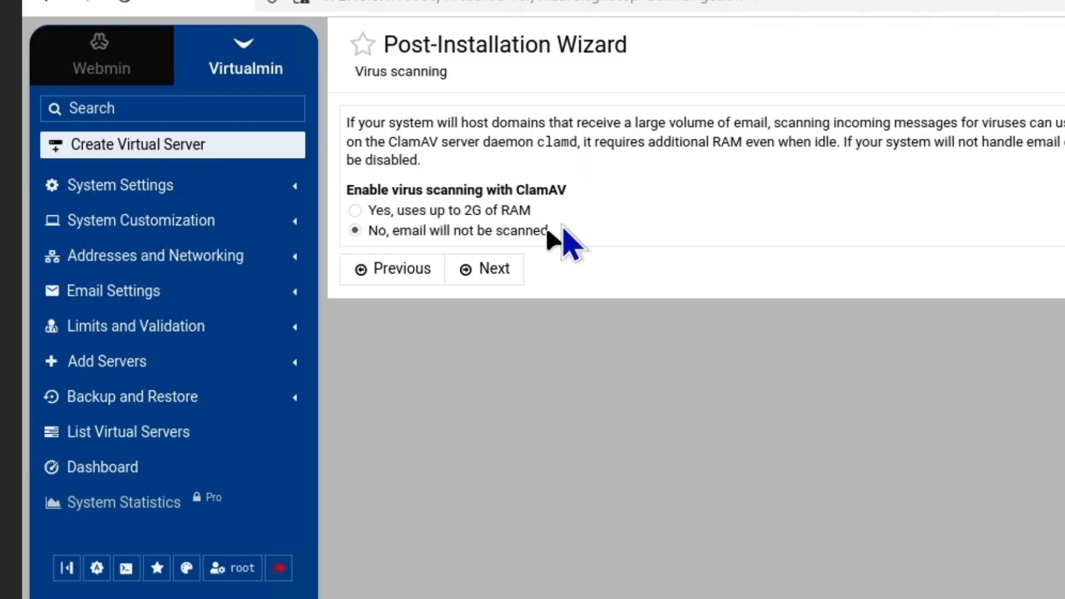
pyautogui.click(486, 269)
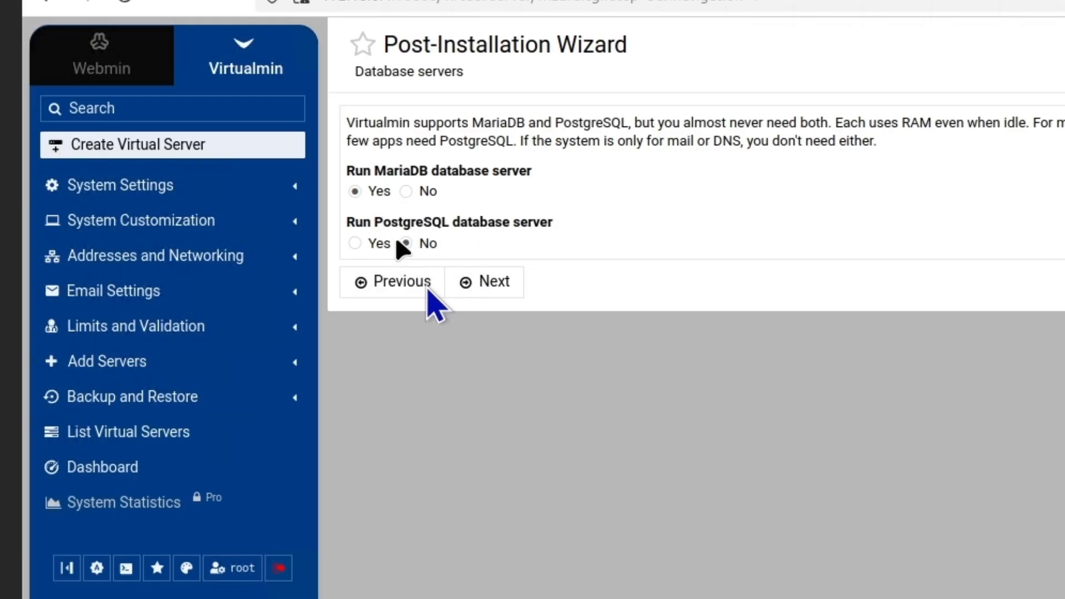
# Keep MariaDB only, accept its generated password, then switch to Cloudflare's zzsol.uk DNS records
pyautogui.click(474, 291)
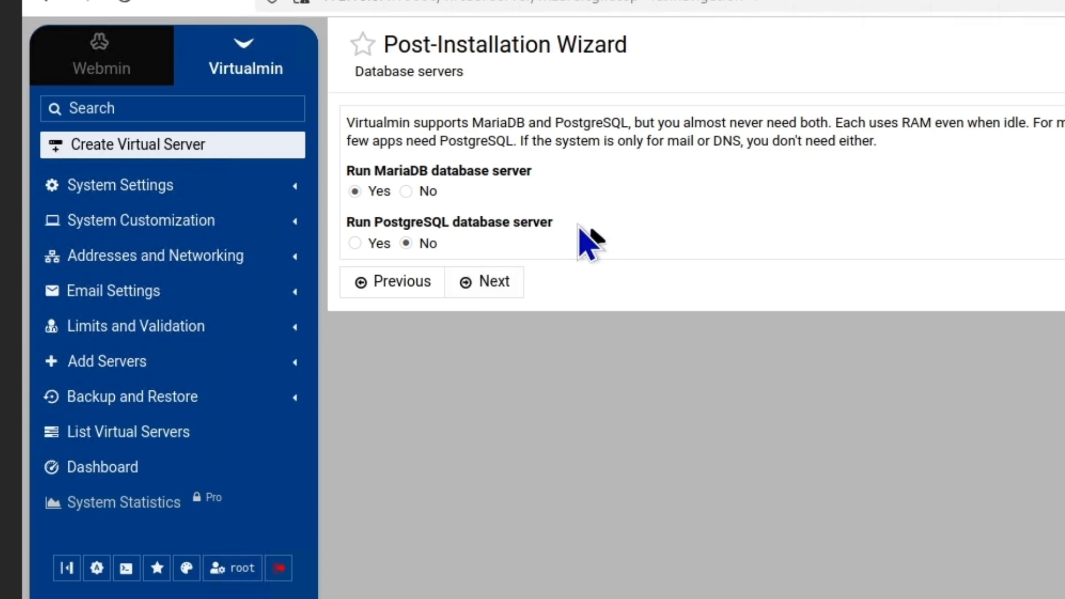
pyautogui.click(508, 286)
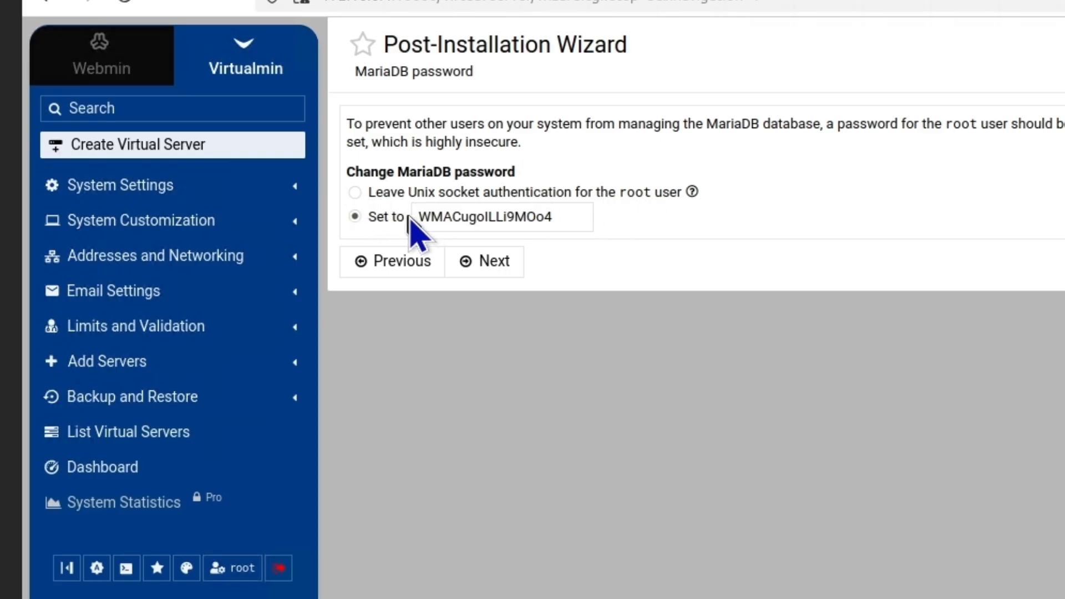
pyautogui.doubleClick(571, 219)
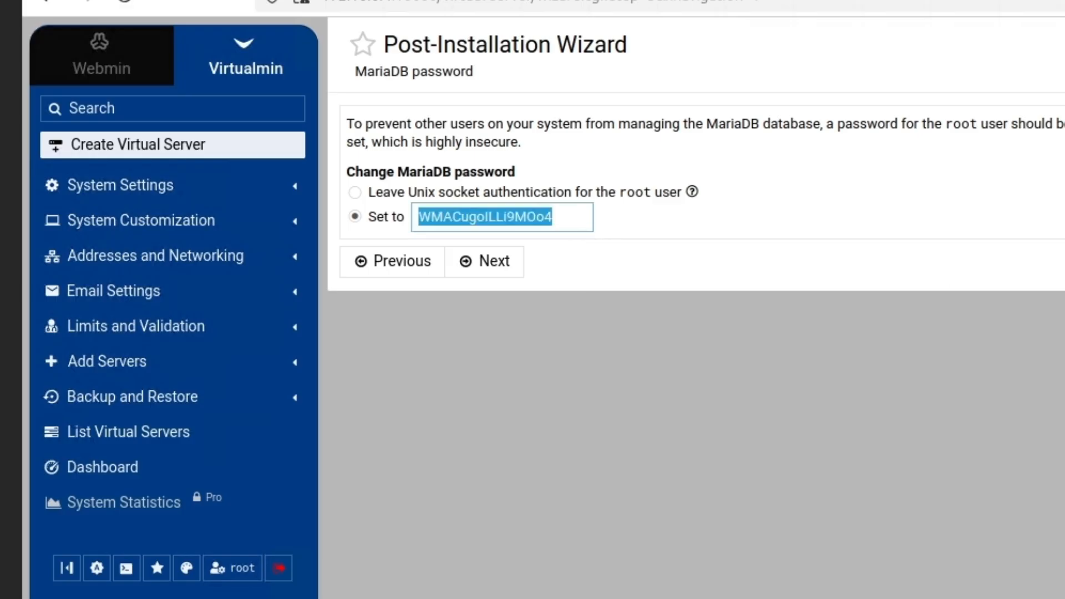
pyautogui.press('Return')
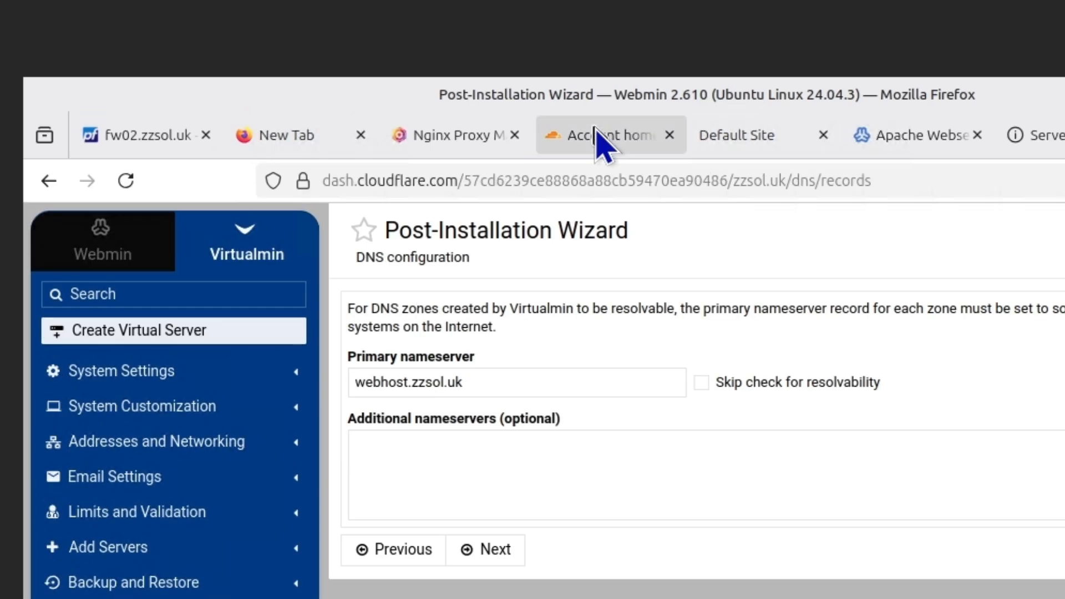
pyautogui.click(594, 138)
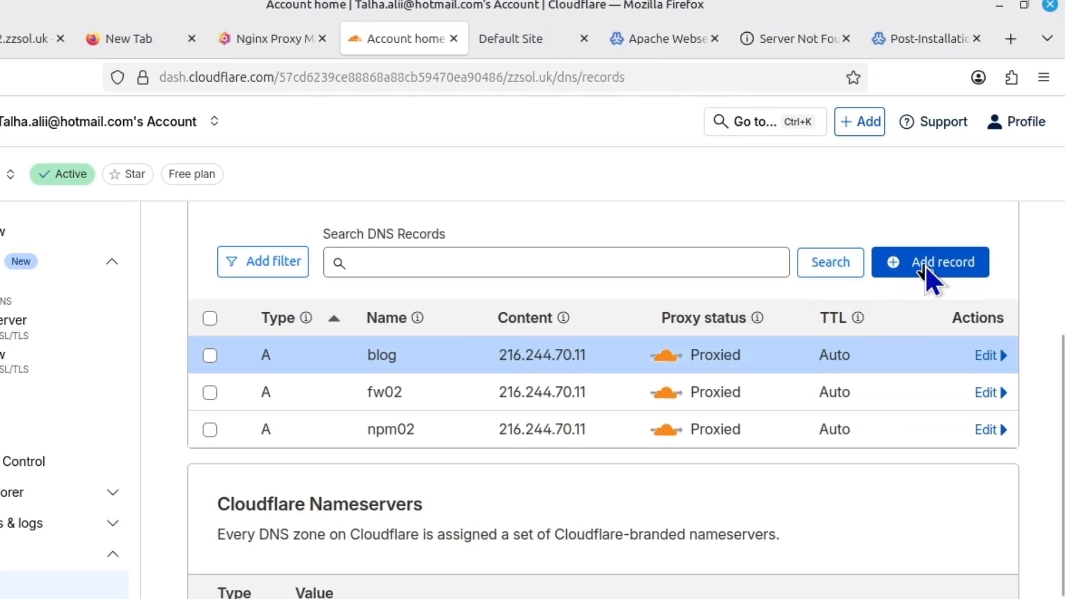
# Create and save a Cloudflare A record 'webhost' with IPv4 address 216.244.70.11
pyautogui.click(925, 267)
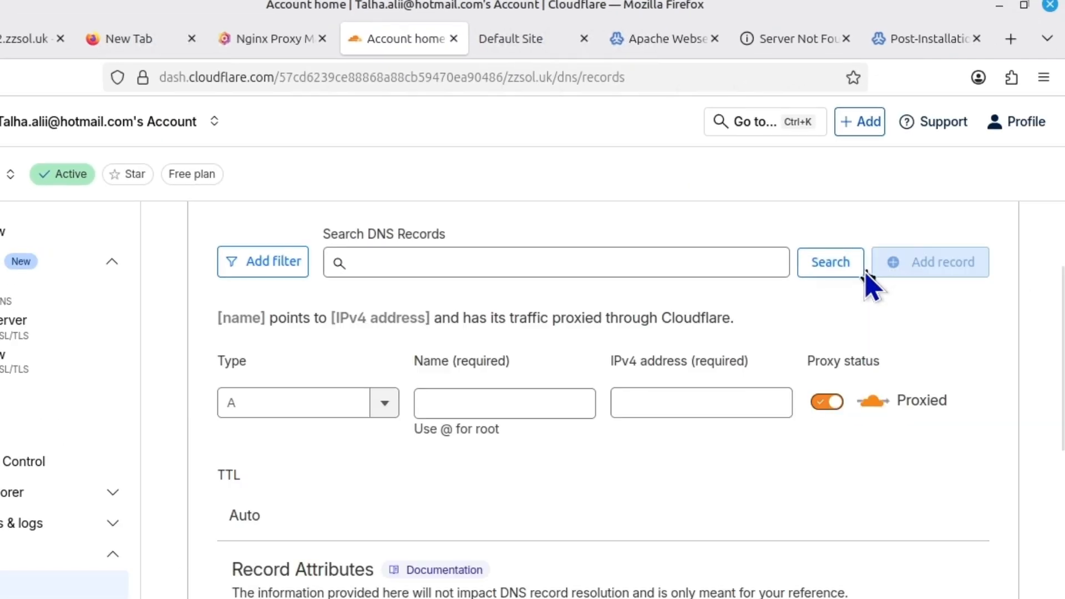
pyautogui.click(520, 408)
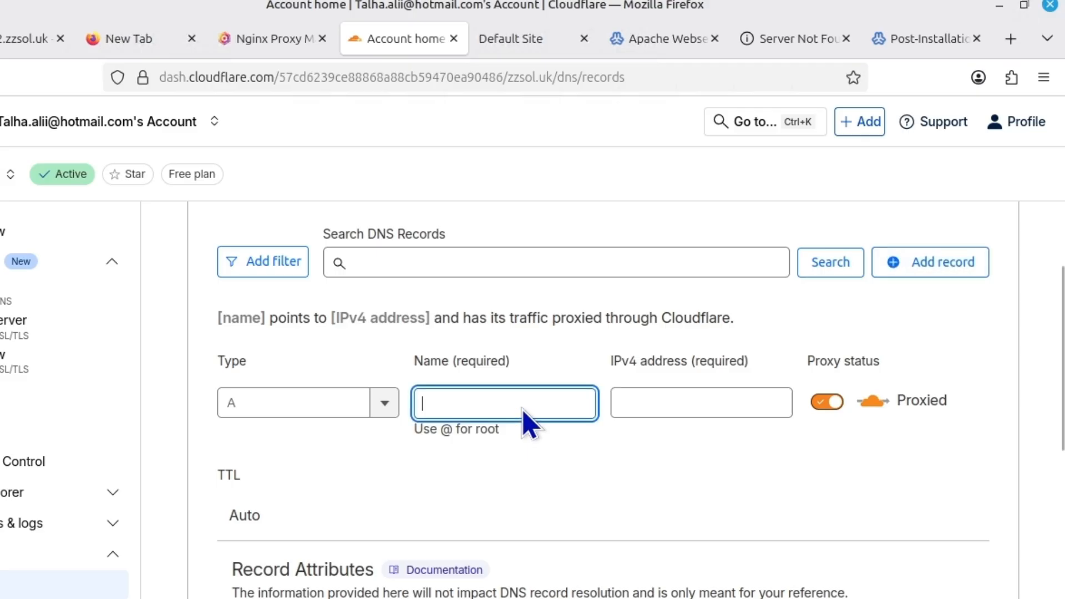
pyautogui.write('webho')
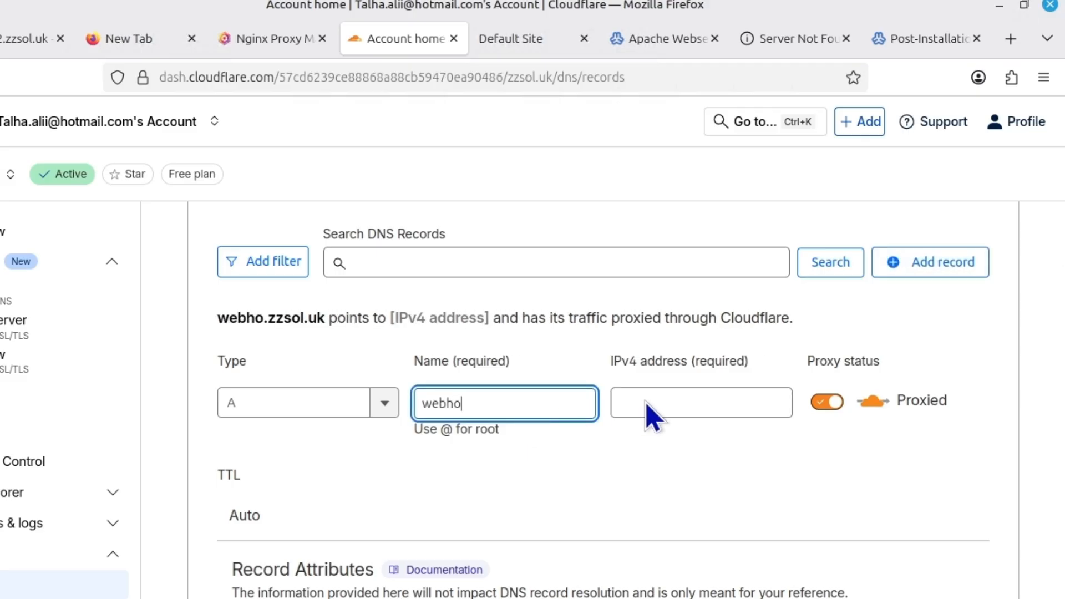
pyautogui.write('st')
pyautogui.click(649, 412)
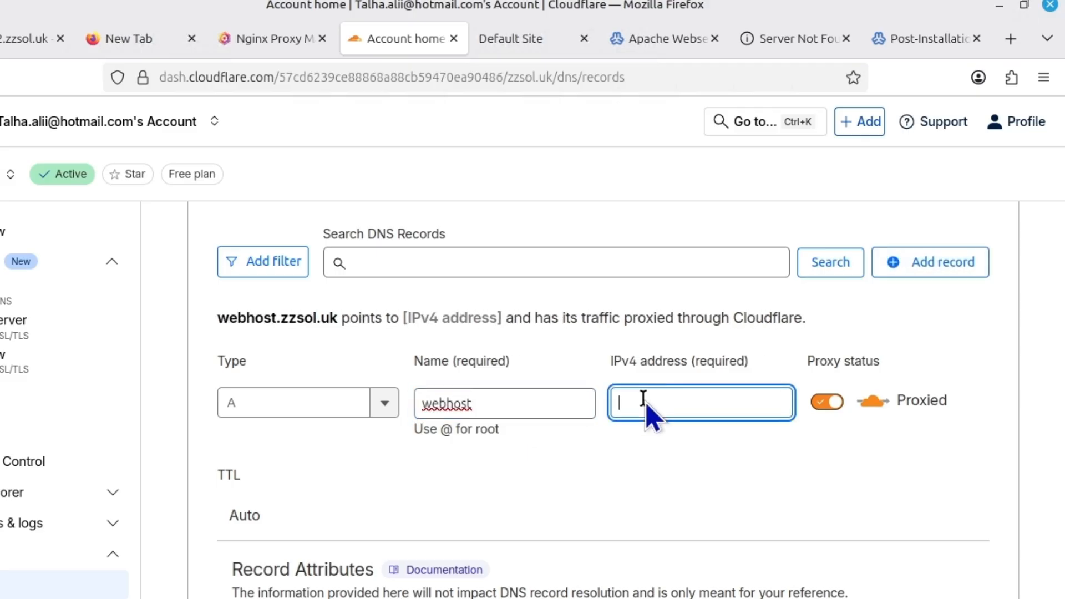
pyautogui.write('246')
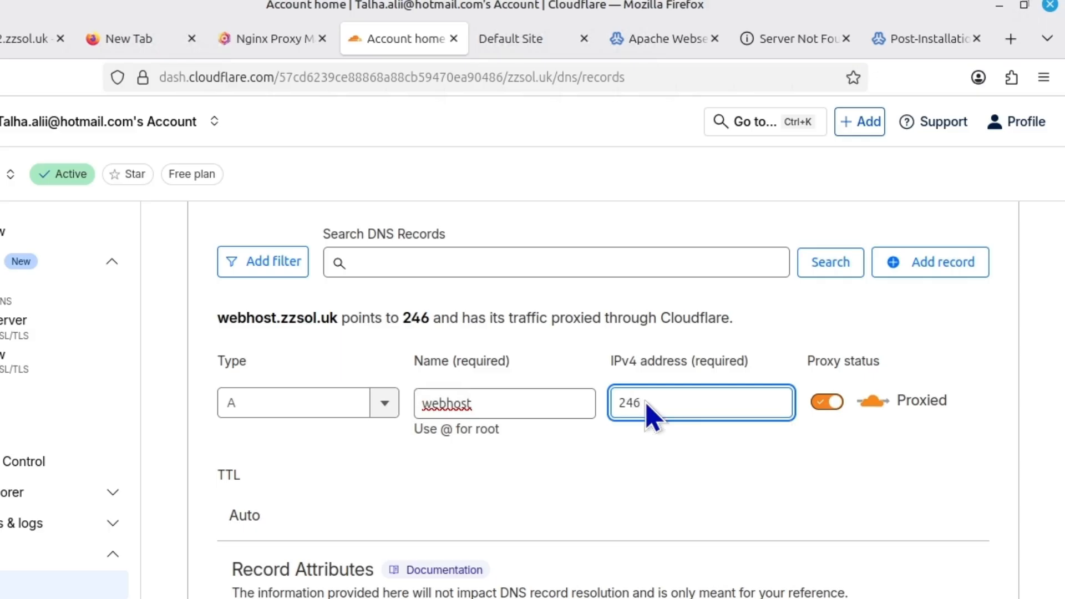
pyautogui.press('BackSpace')
pyautogui.press('BackSpace')
pyautogui.click(664, 435)
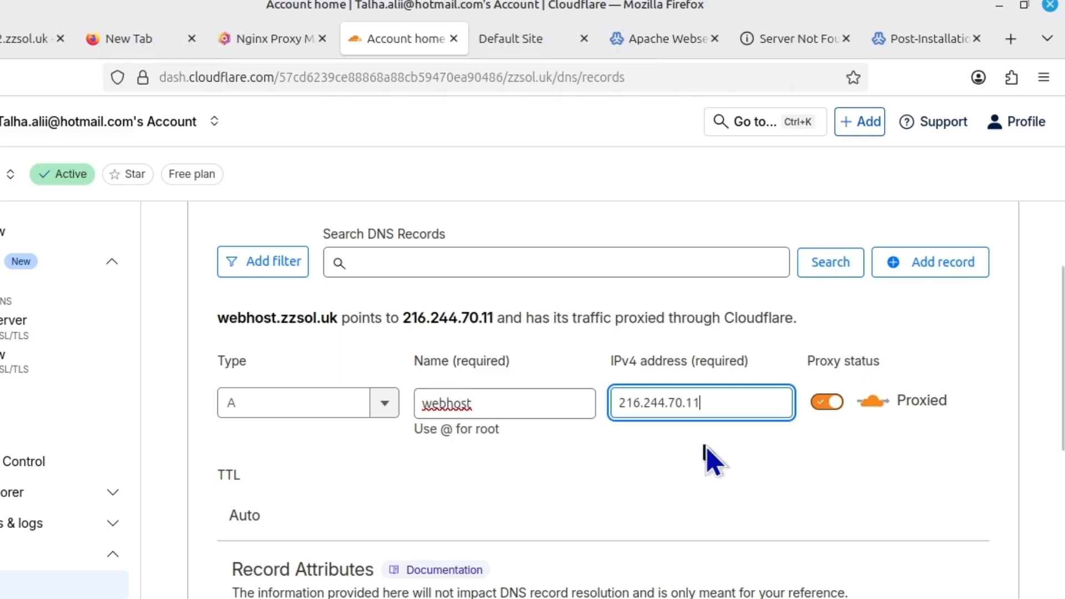
pyautogui.scroll(-5, 705, 448)
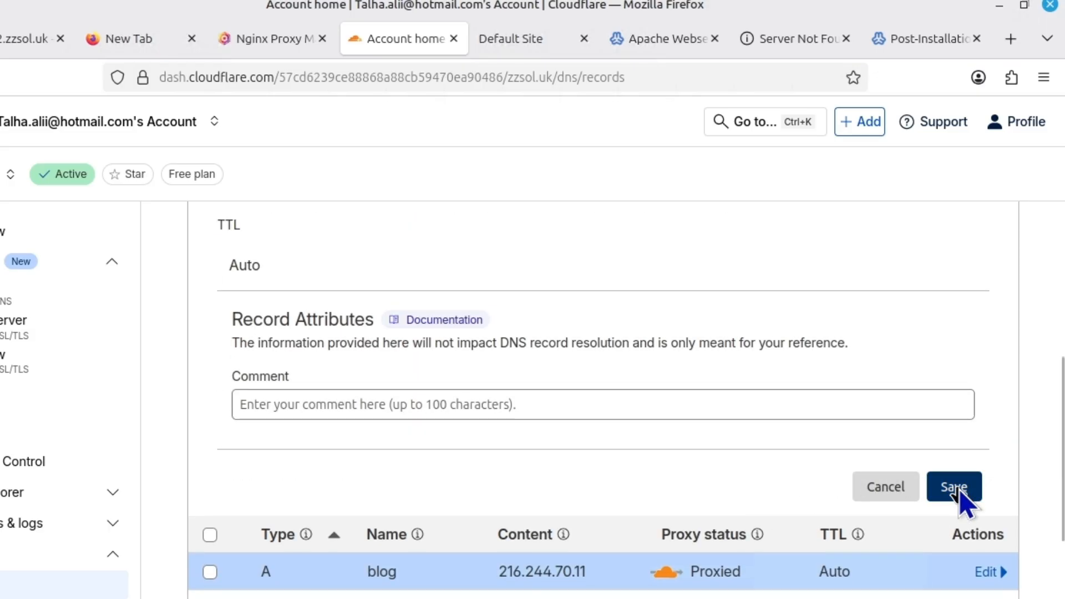
pyautogui.click(960, 489)
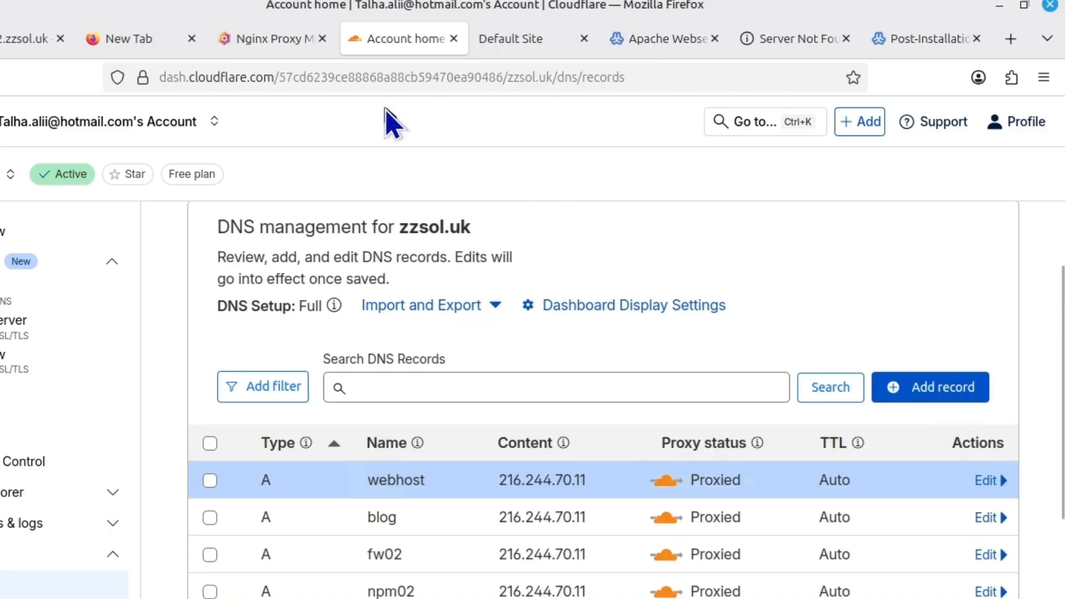
# Add a proxy host webhost.zzsol.uk forwarding via https to 172.16.0.4 port 10000
pyautogui.click(263, 41)
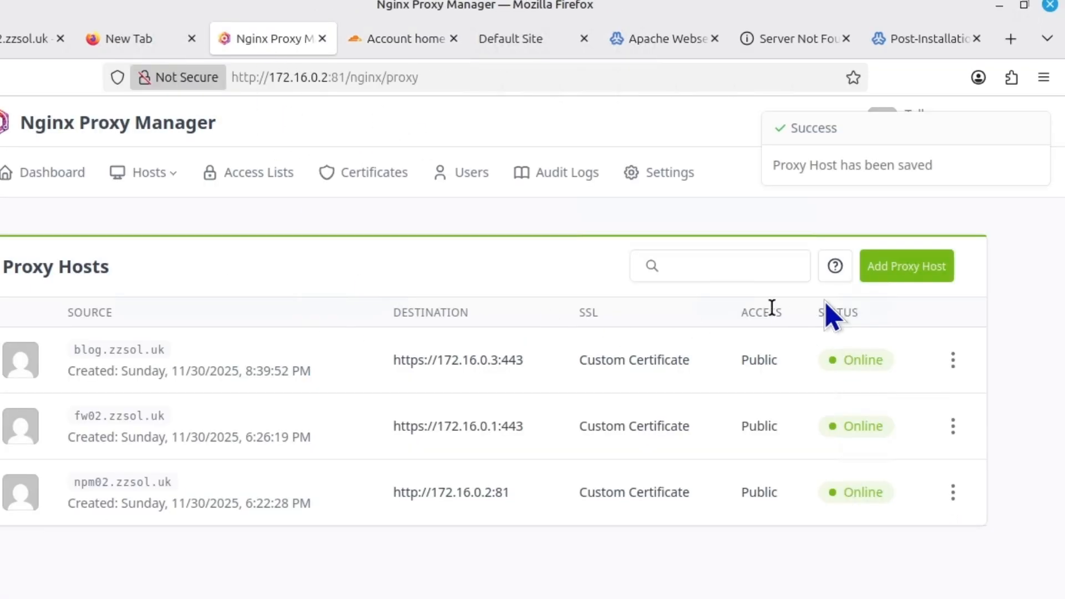
pyautogui.click(901, 272)
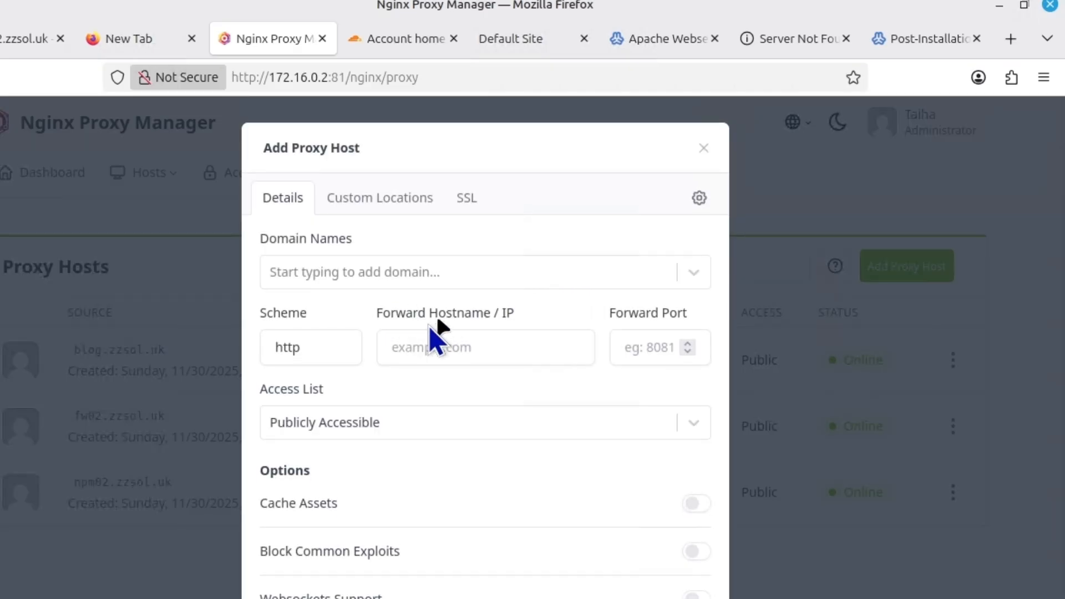
pyautogui.click(380, 278)
pyautogui.write('webhost')
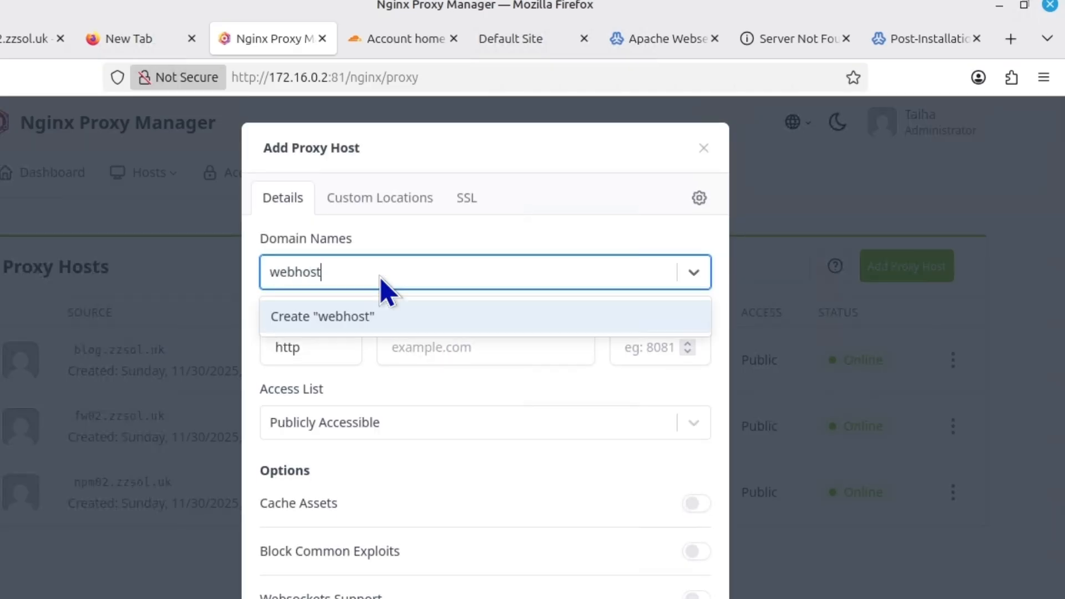
pyautogui.write('.zzsol.uk')
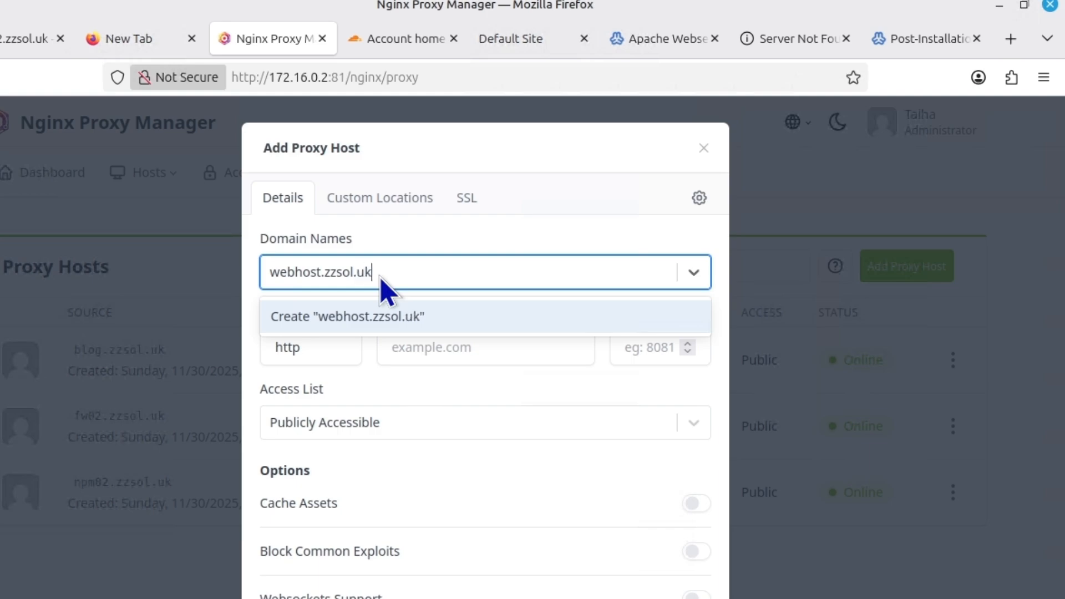
pyautogui.click(373, 314)
pyautogui.click(437, 348)
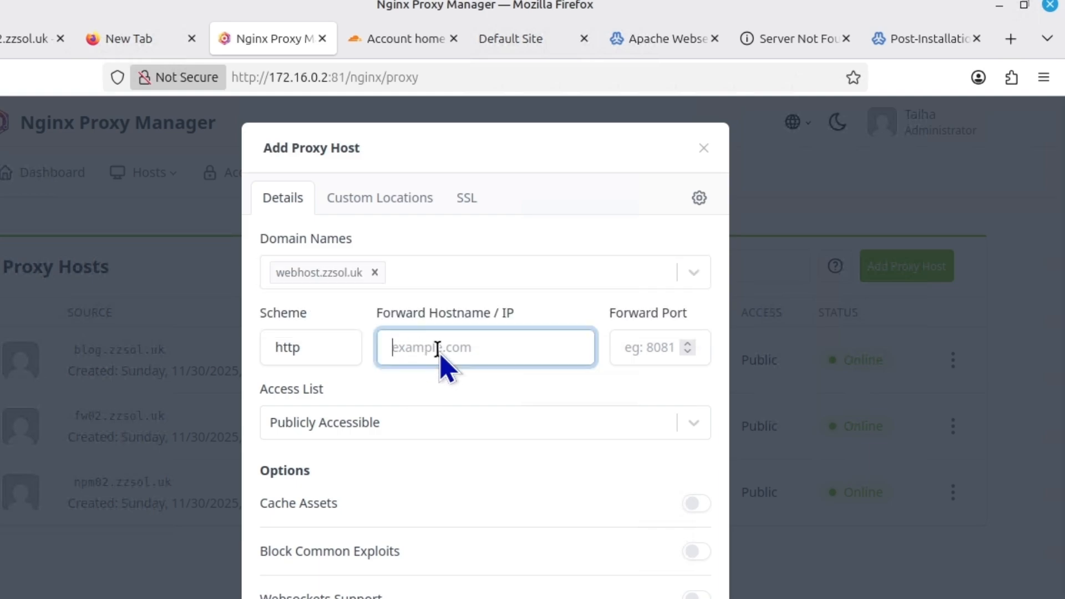
pyautogui.write('172.16.0.')
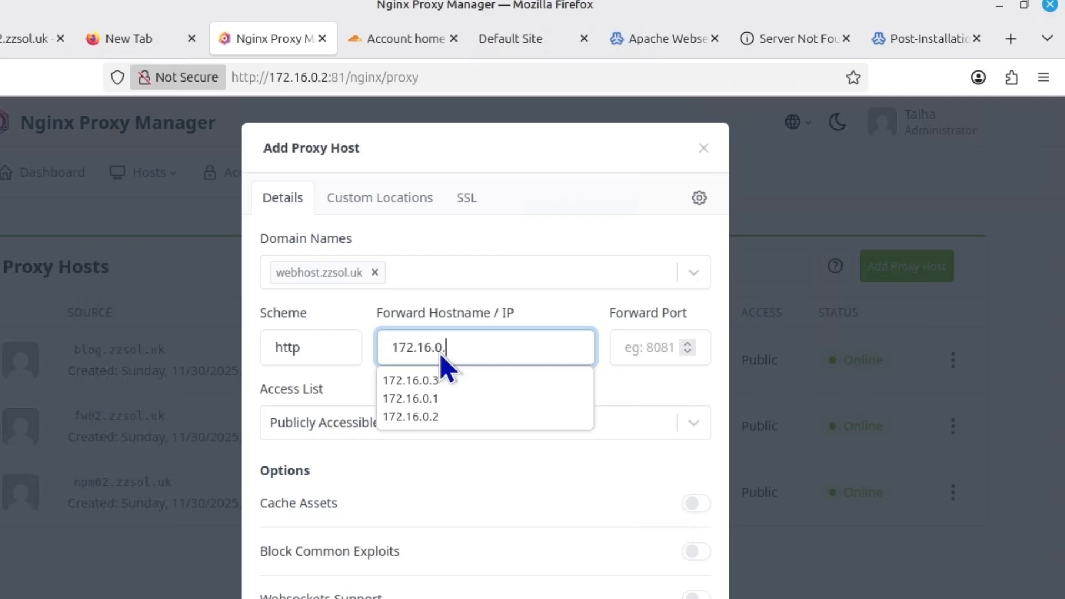
pyautogui.write('4')
pyautogui.click(341, 354)
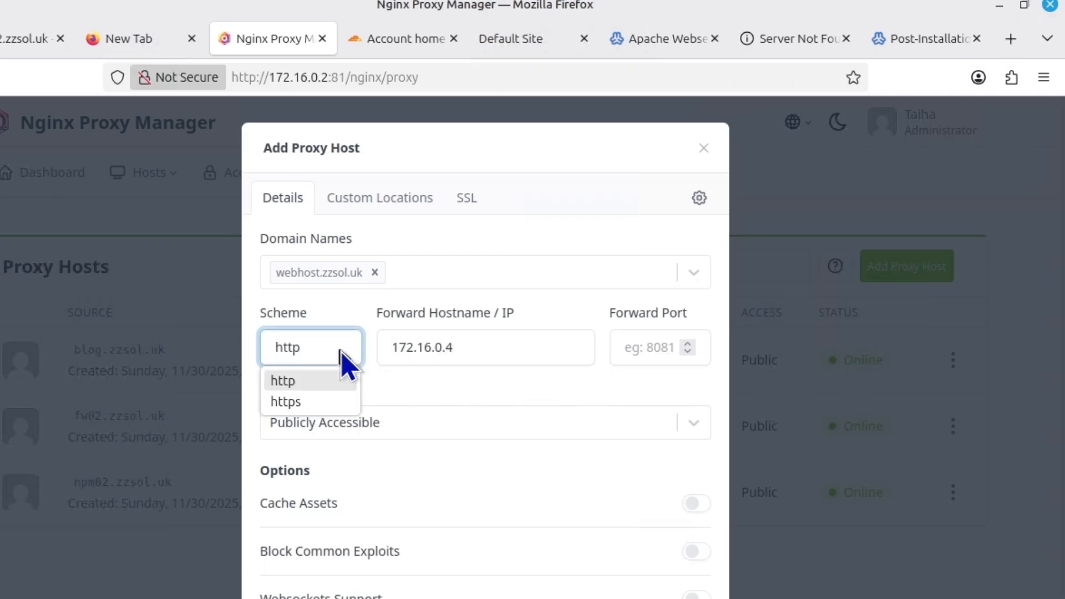
pyautogui.click(334, 401)
pyautogui.click(631, 355)
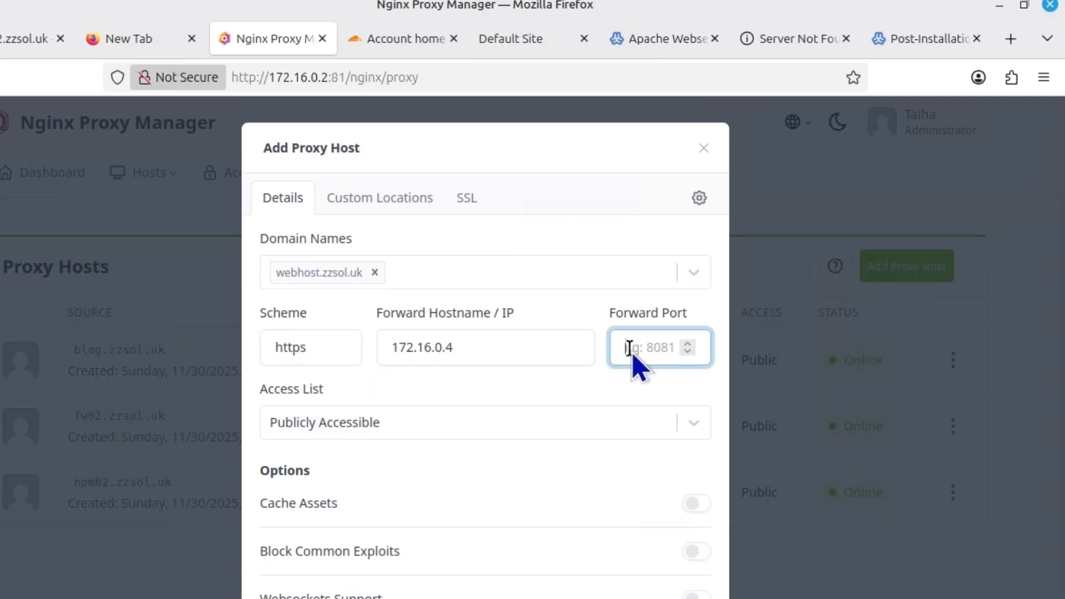
pyautogui.write('10000')
# Assign the zzsol.uk SSL certificate to the host and save it
pyautogui.click(469, 201)
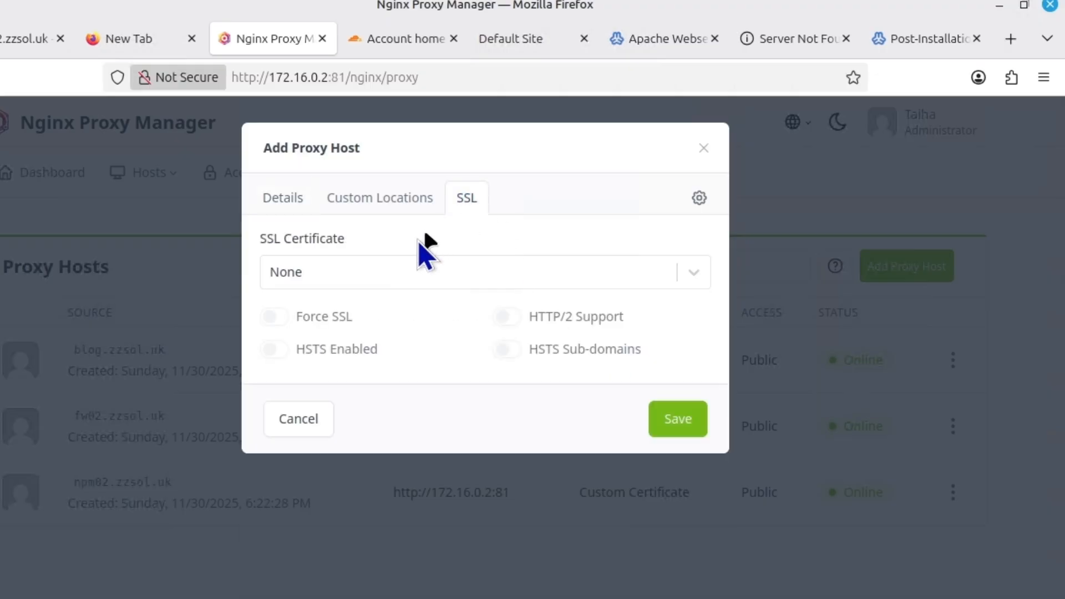
pyautogui.click(357, 272)
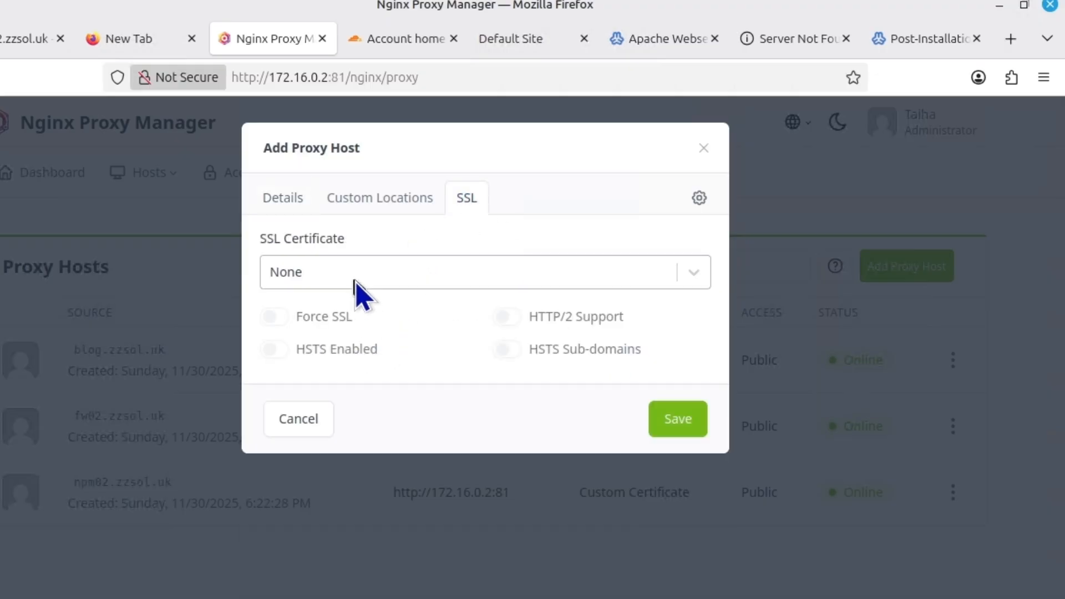
pyautogui.click(317, 438)
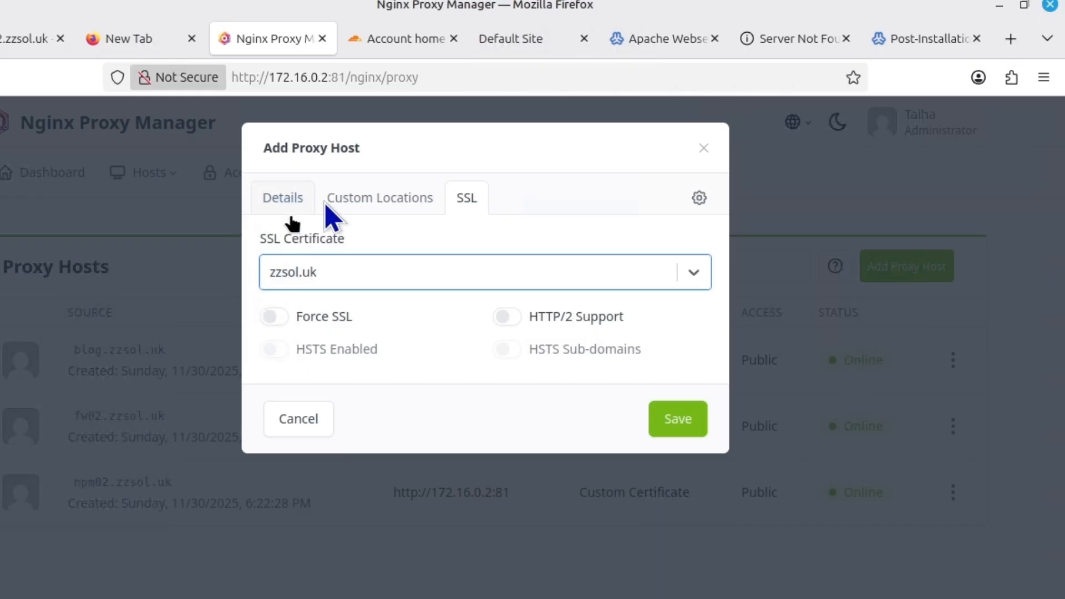
pyautogui.click(379, 201)
pyautogui.click(280, 200)
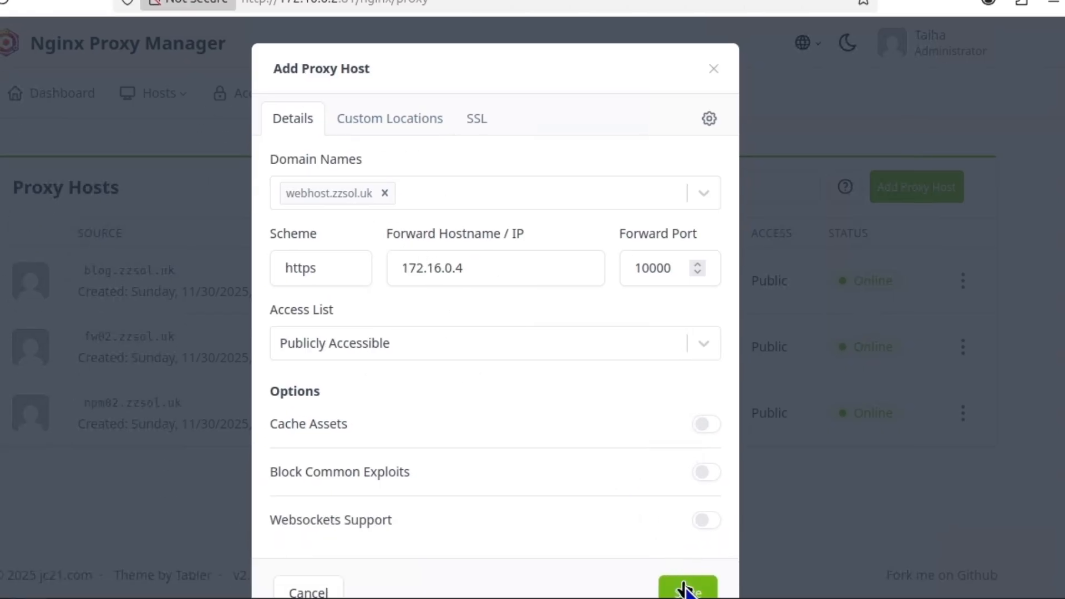
pyautogui.click(686, 590)
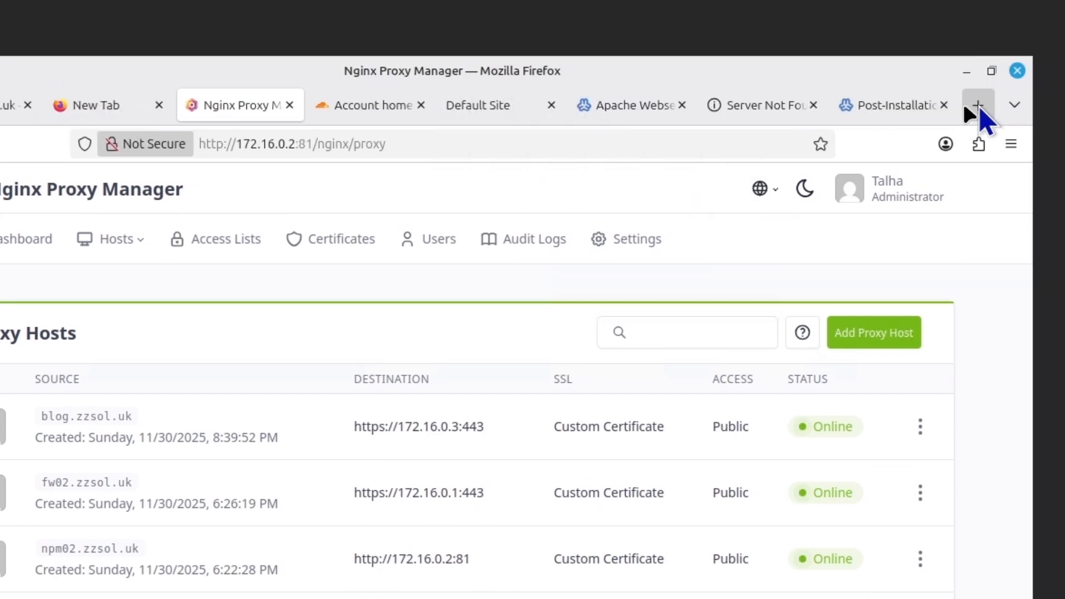
pyautogui.click(977, 107)
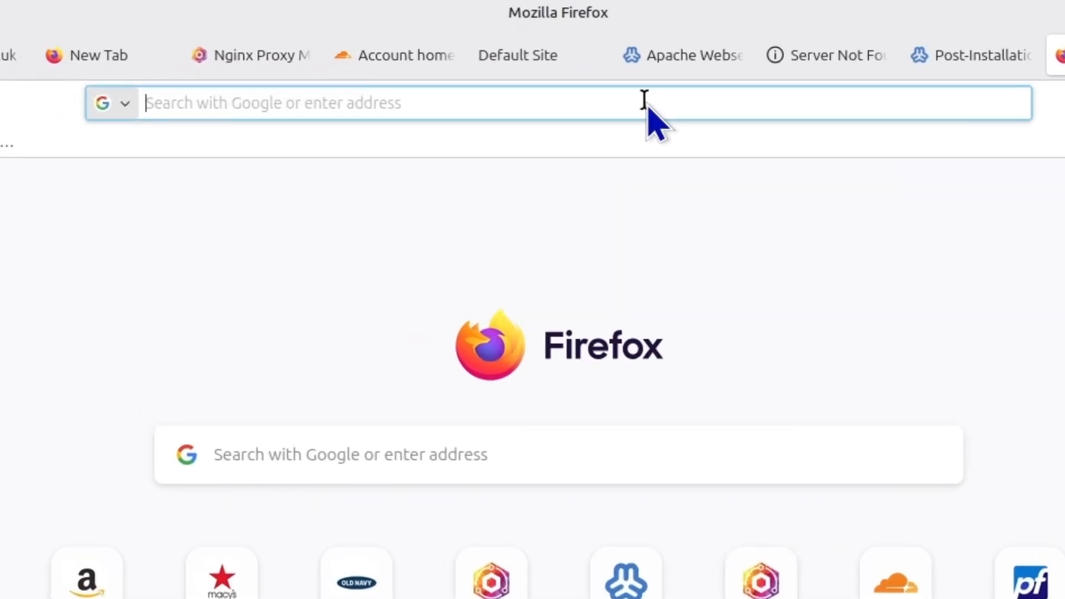
pyautogui.write('webhost.zzsol.uk')
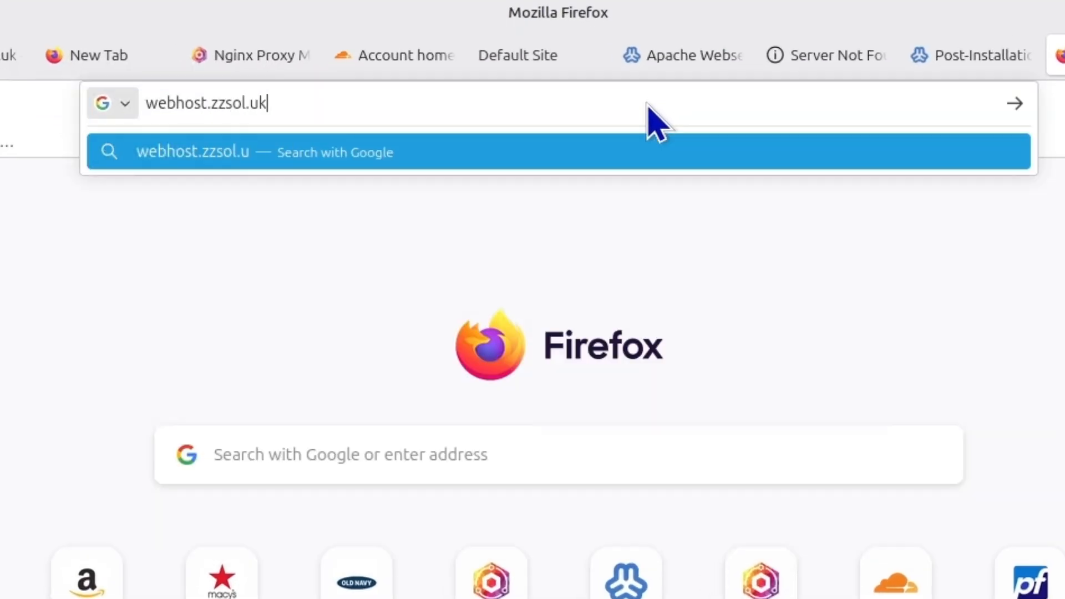
pyautogui.press('Return')
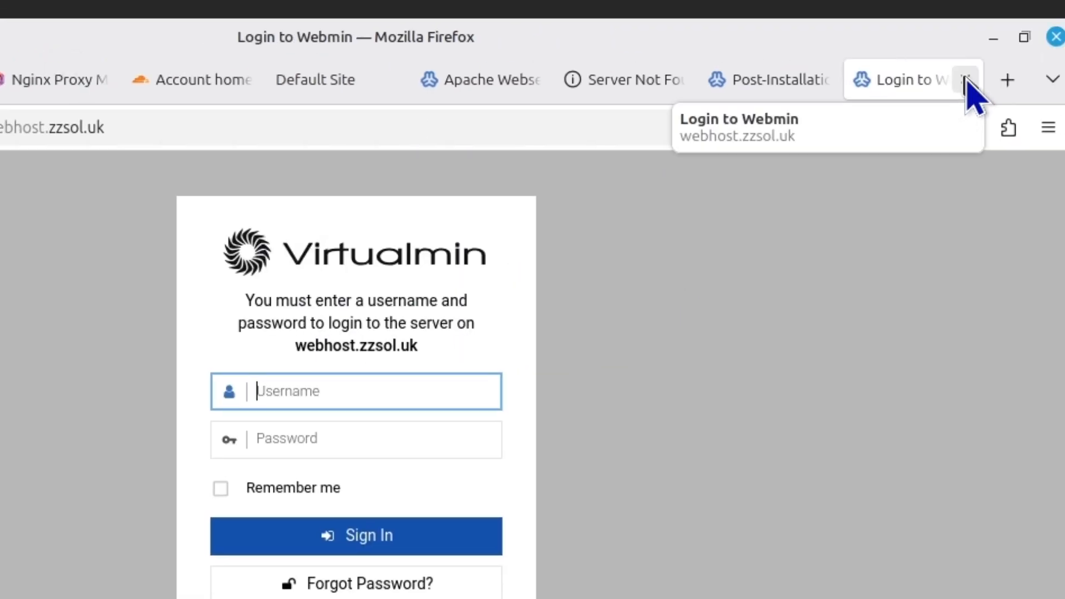
pyautogui.click(966, 79)
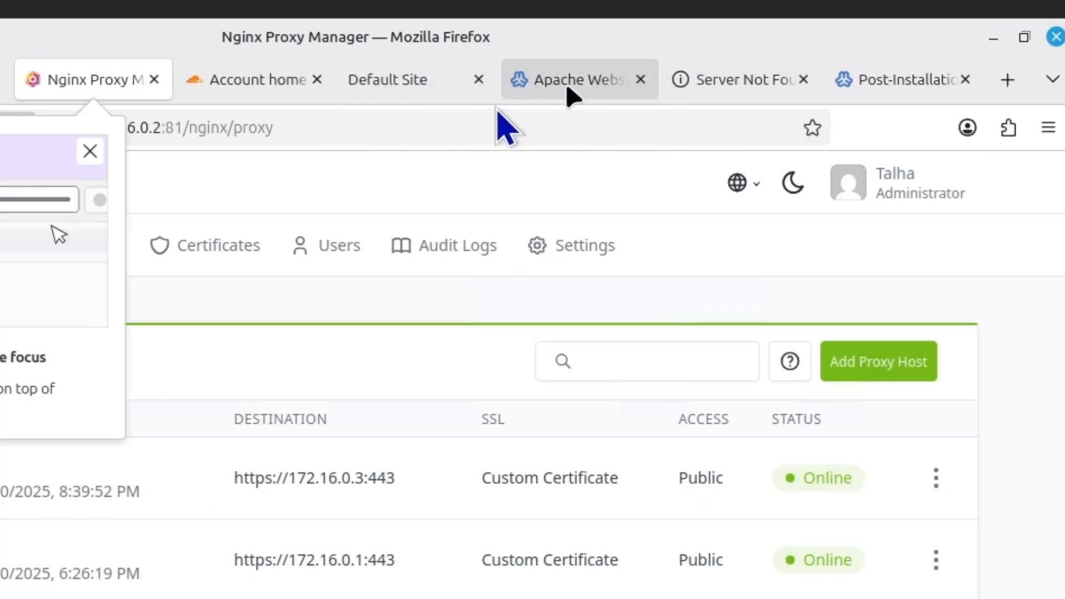
# Add and save a Cloudflare A record 'blog01' pointing to 216.244.70.11
pyautogui.click(215, 79)
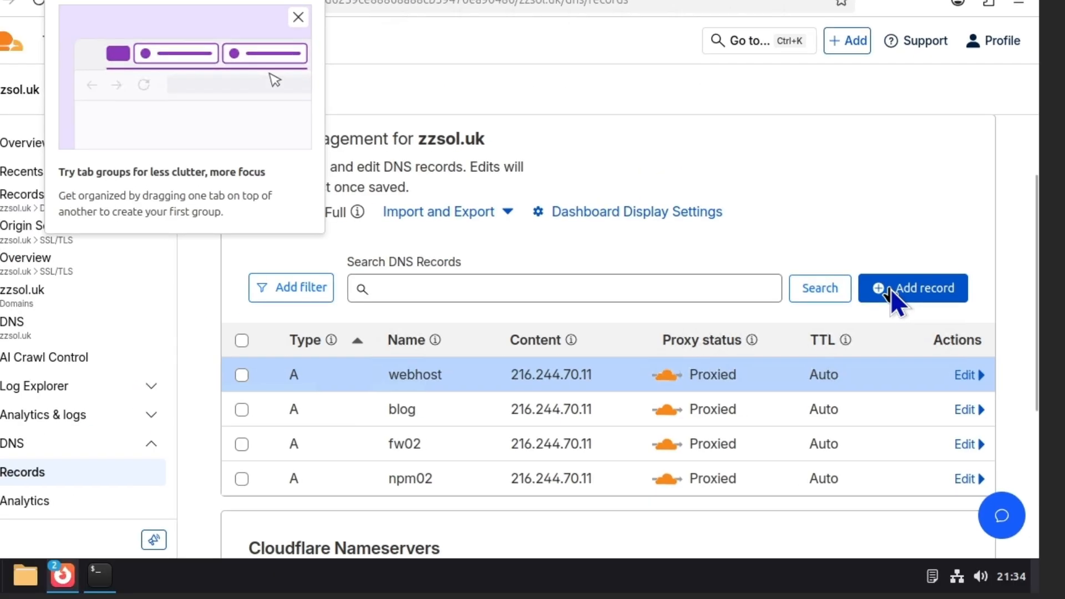
pyautogui.click(891, 288)
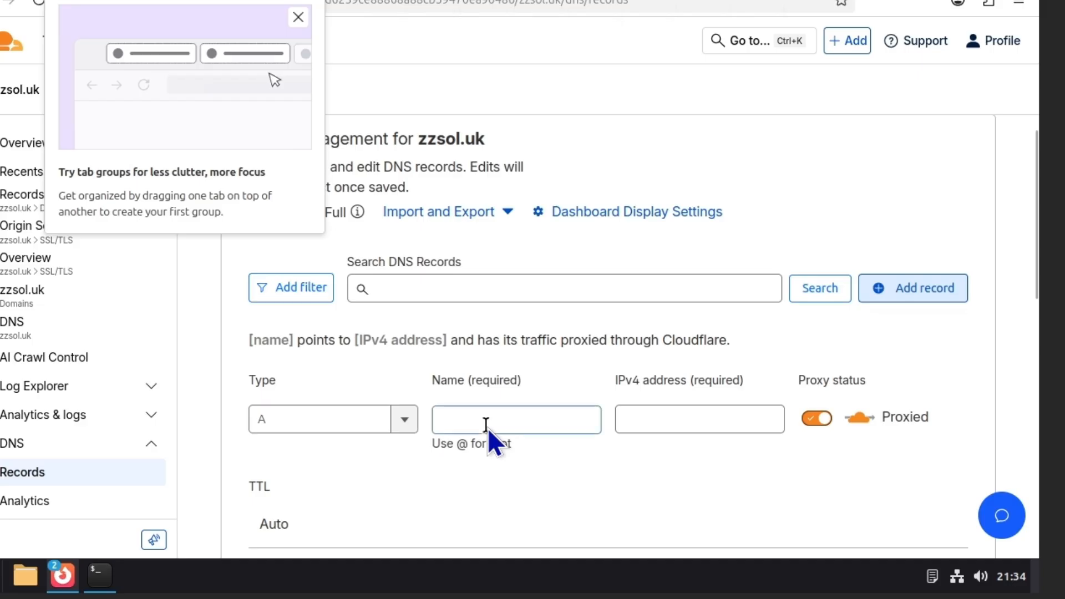
pyautogui.click(486, 426)
pyautogui.write('blog01')
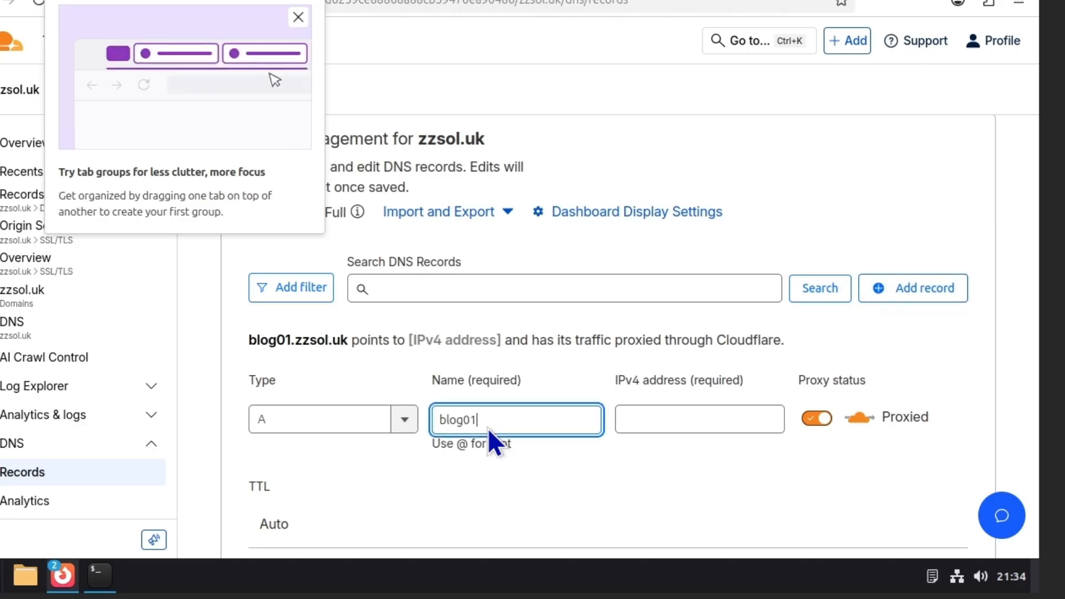
pyautogui.click(651, 425)
pyautogui.write('2')
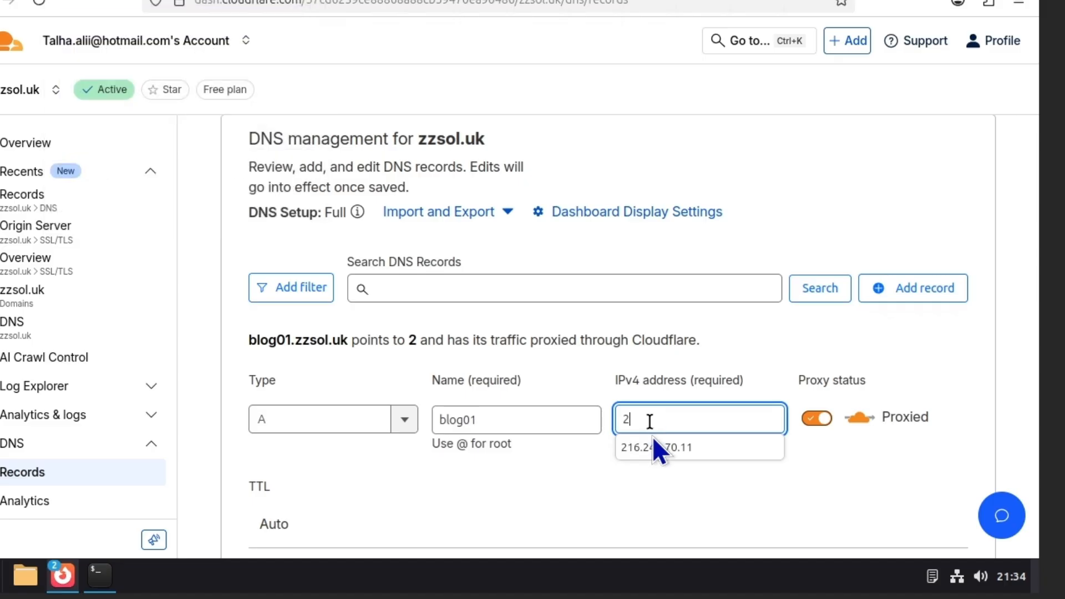
pyautogui.click(651, 445)
pyautogui.scroll(-4, 805, 473)
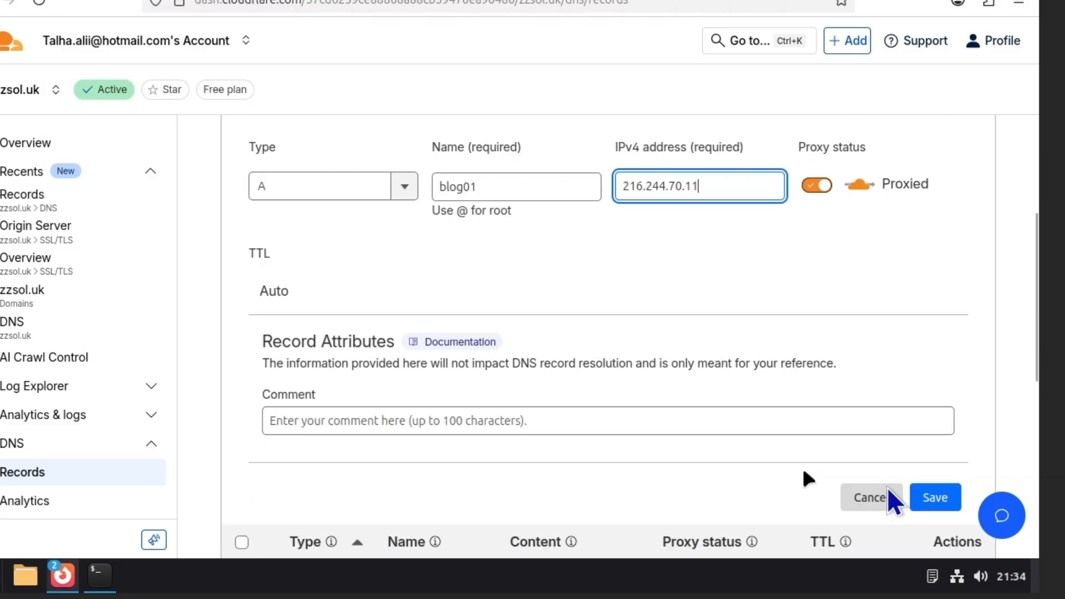
pyautogui.click(936, 497)
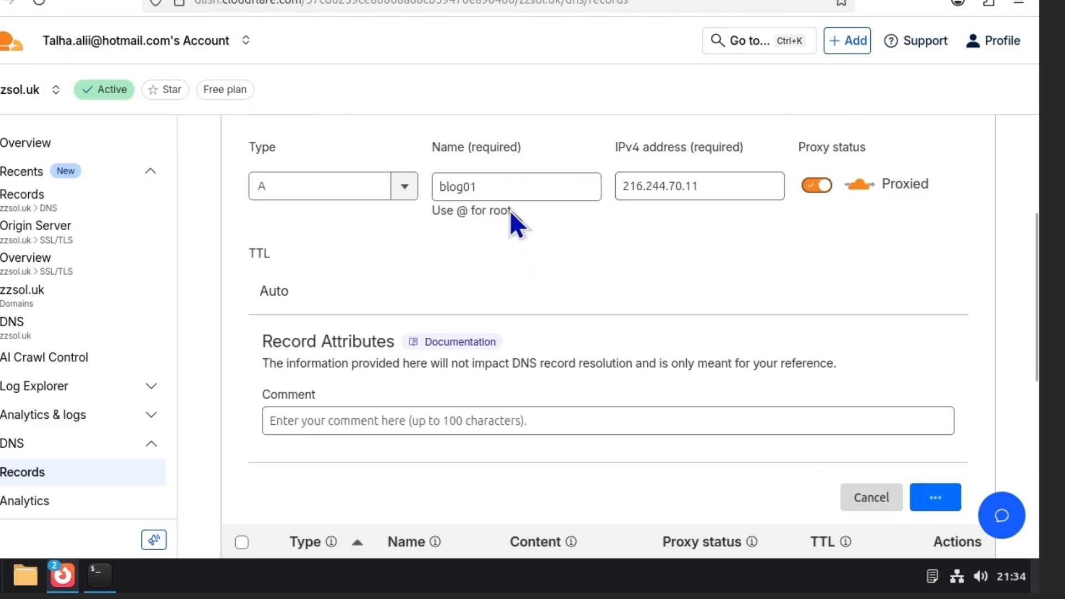
# Add and save an A record 'blog022' pointing to 216.244.70.11, then return to the wizard
pyautogui.scroll(6, 536, 154)
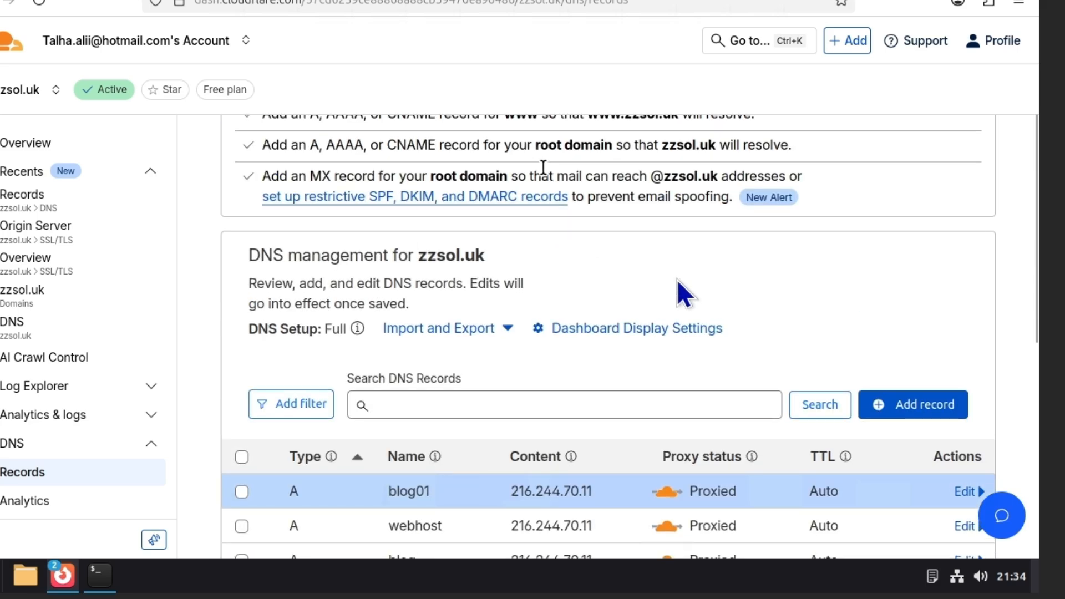
pyautogui.click(905, 401)
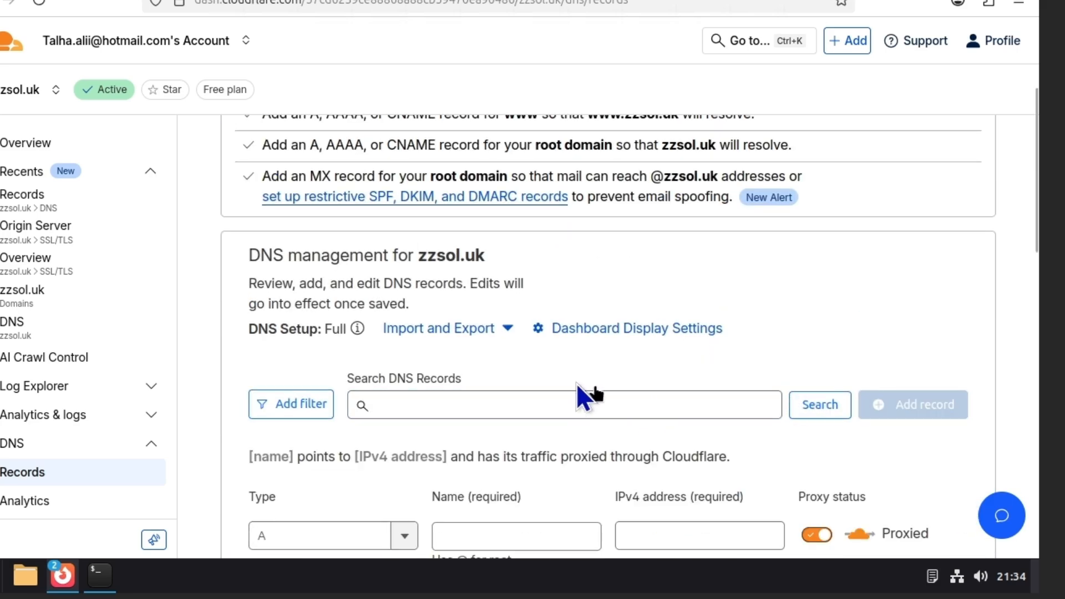
pyautogui.scroll(-3, 568, 423)
pyautogui.click(512, 310)
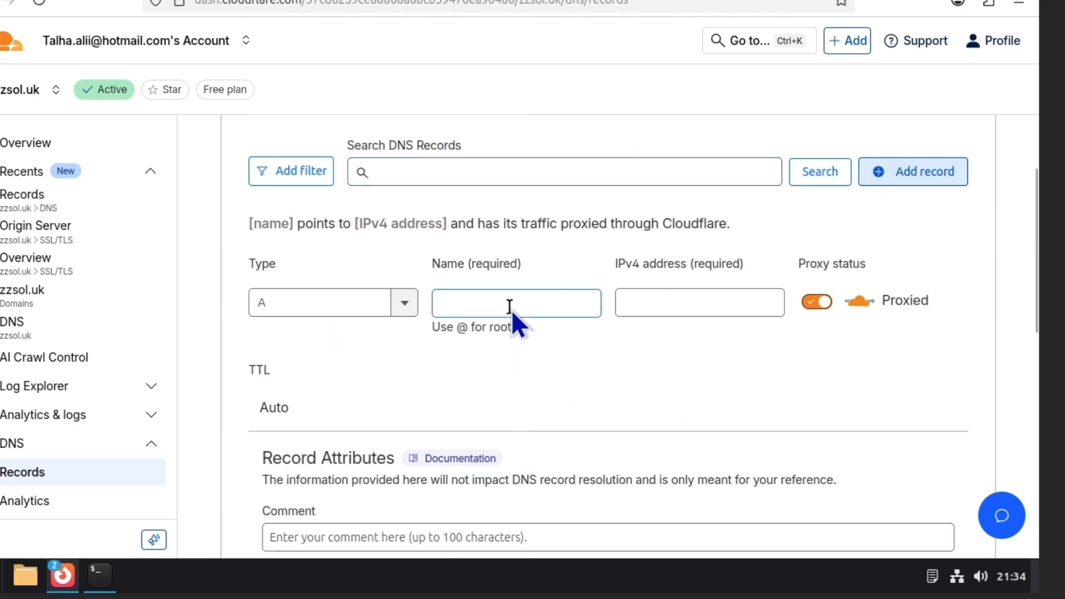
pyautogui.write('blog02')
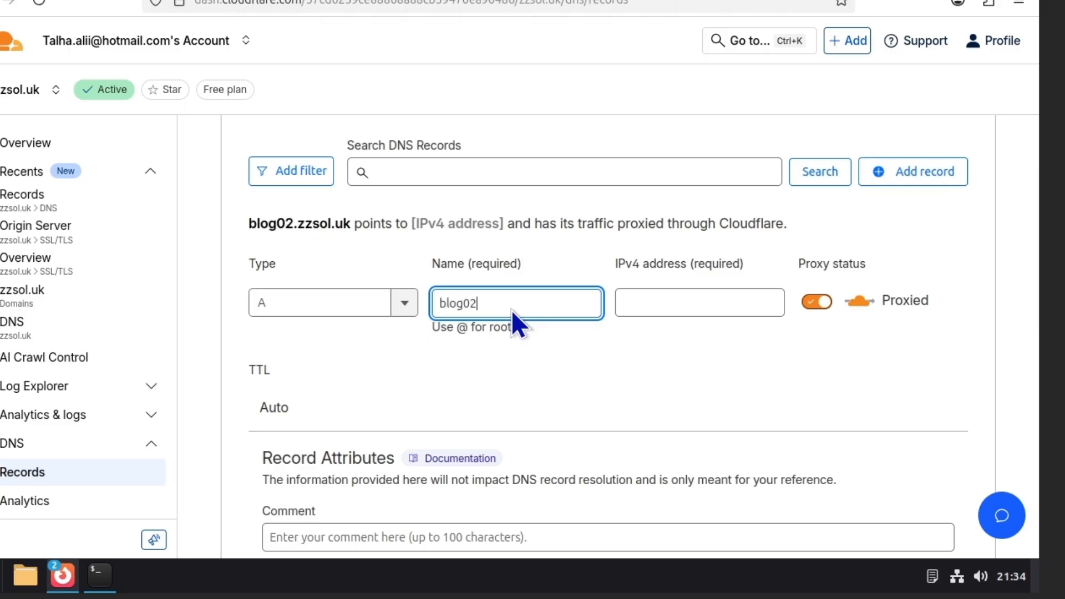
pyautogui.write('2')
pyautogui.click(666, 303)
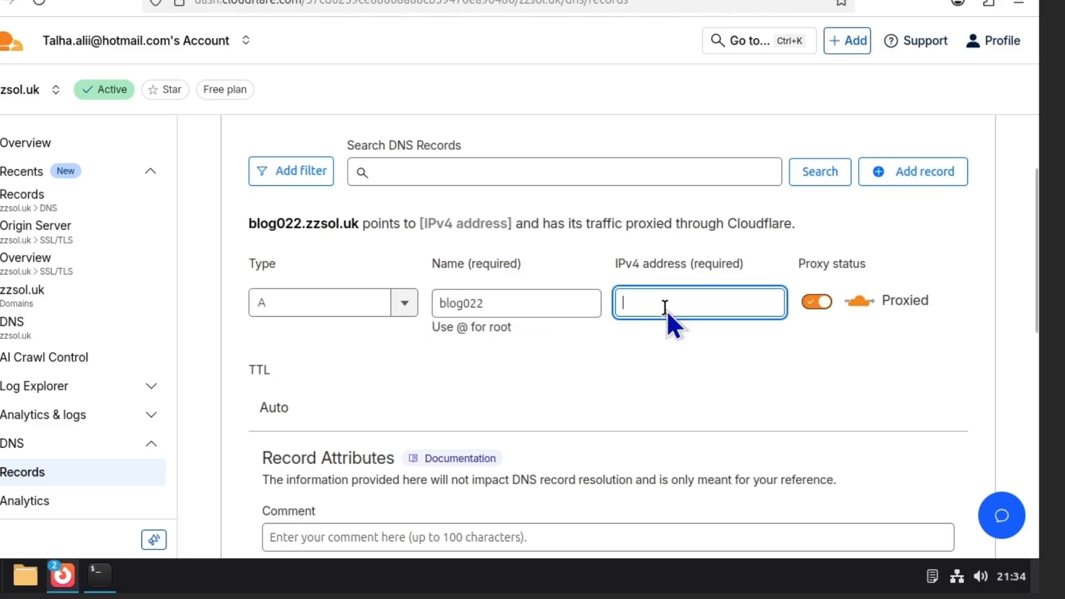
pyautogui.write('21')
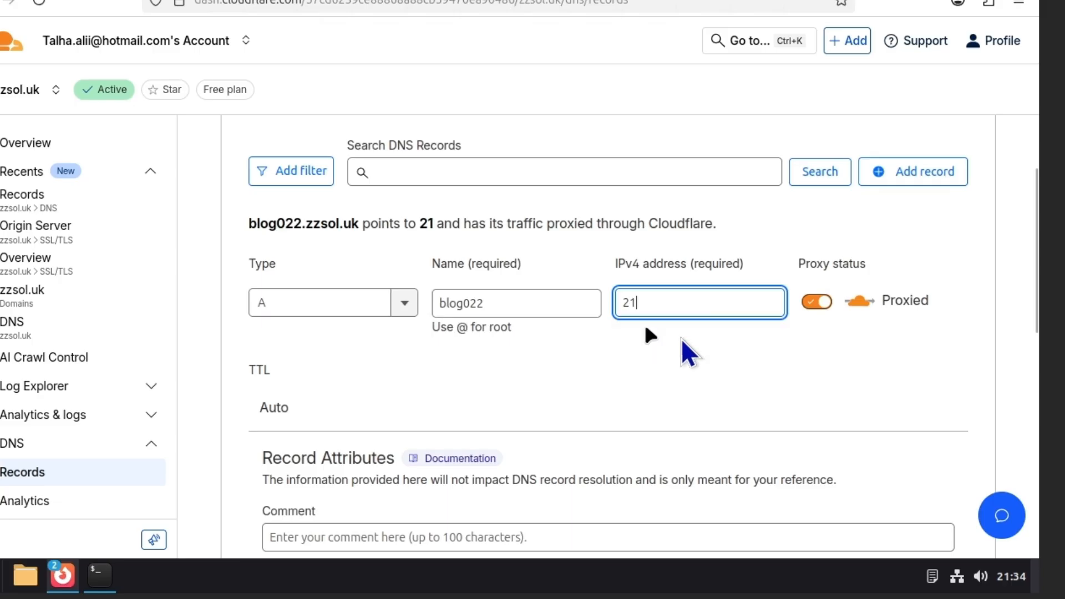
pyautogui.write('6.244.70.11')
pyautogui.scroll(-4, 907, 466)
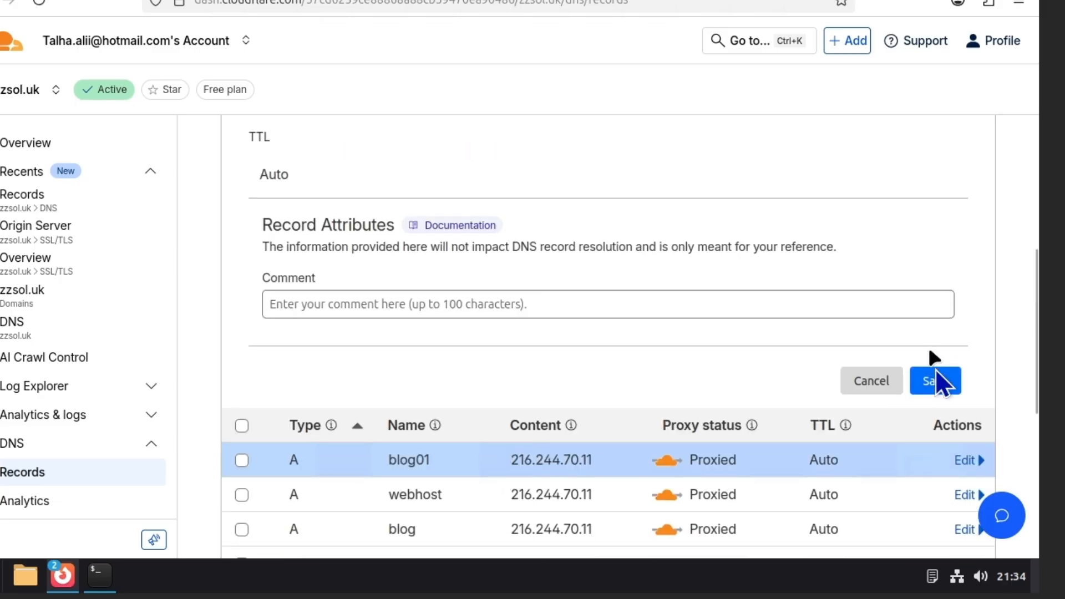
pyautogui.click(935, 381)
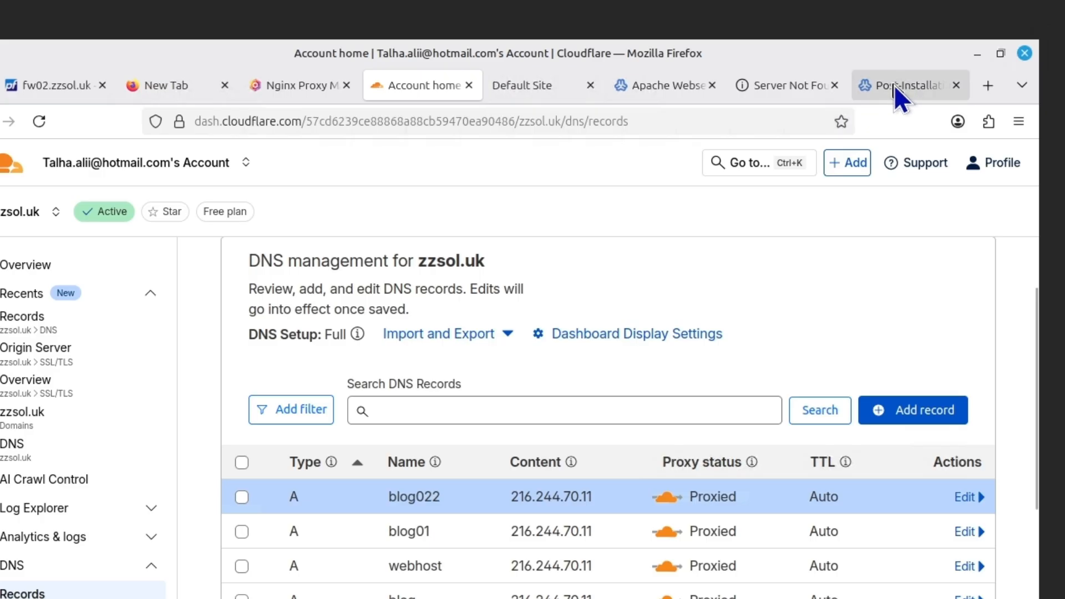
pyautogui.click(894, 86)
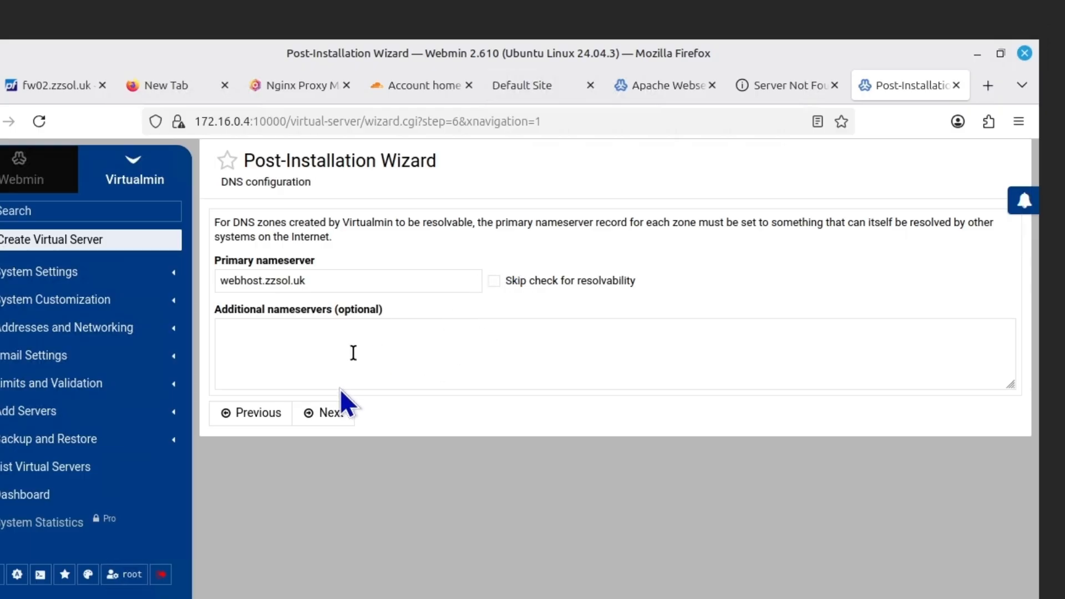
# Skip the nameserver resolvability check, enter a custom admin e-mail address, and finish the wizard
pyautogui.click(497, 281)
pyautogui.click(335, 411)
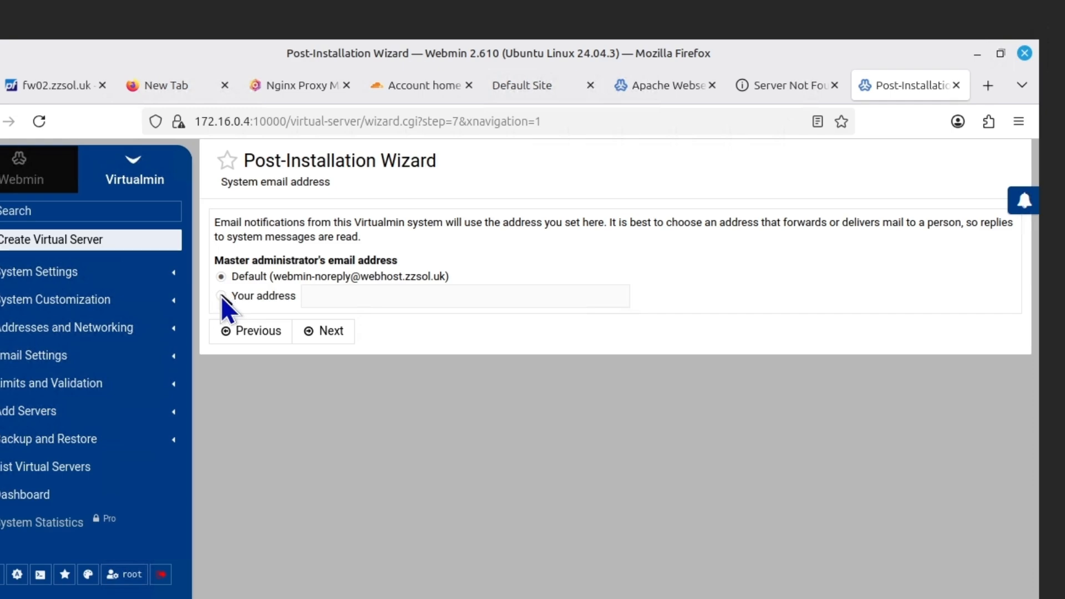
pyautogui.click(350, 296)
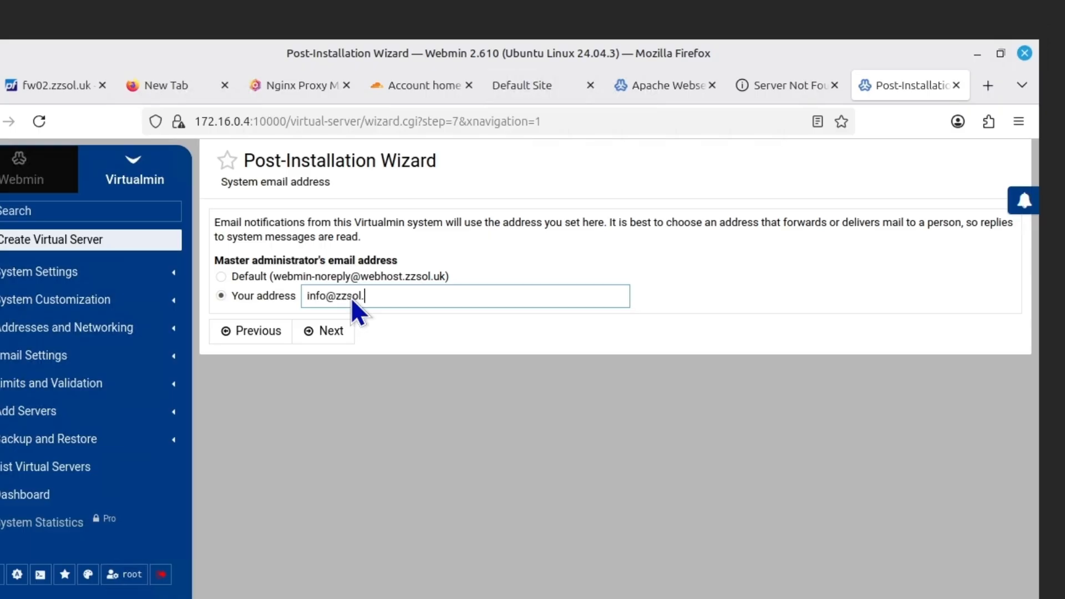
pyautogui.click(339, 335)
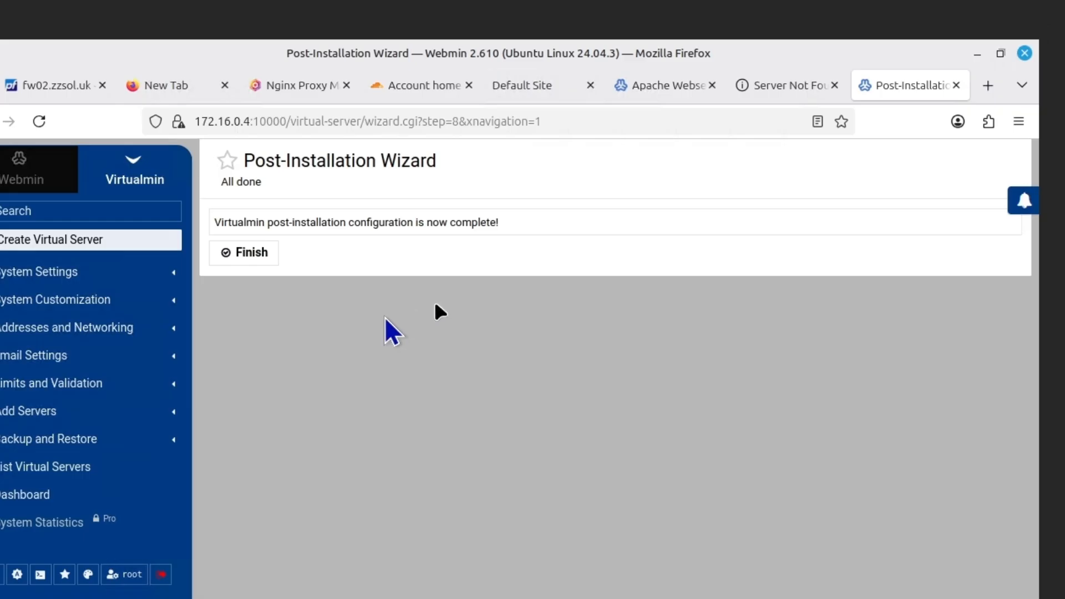
pyautogui.click(243, 253)
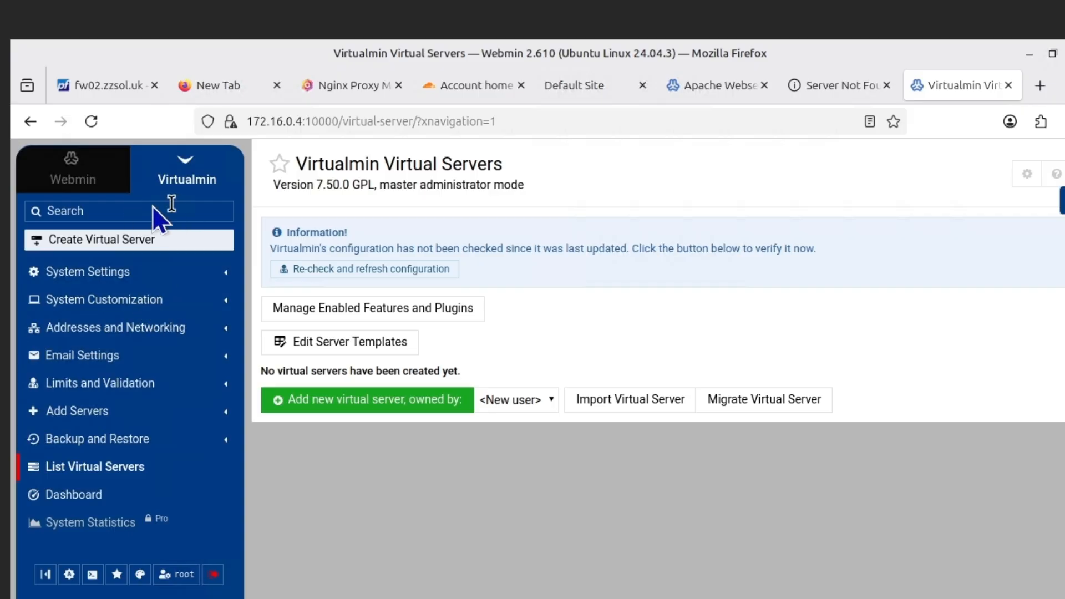
# Create virtual server blog01.zzsol.uk, description testsite1, with an admin password and username blog01
pyautogui.click(98, 242)
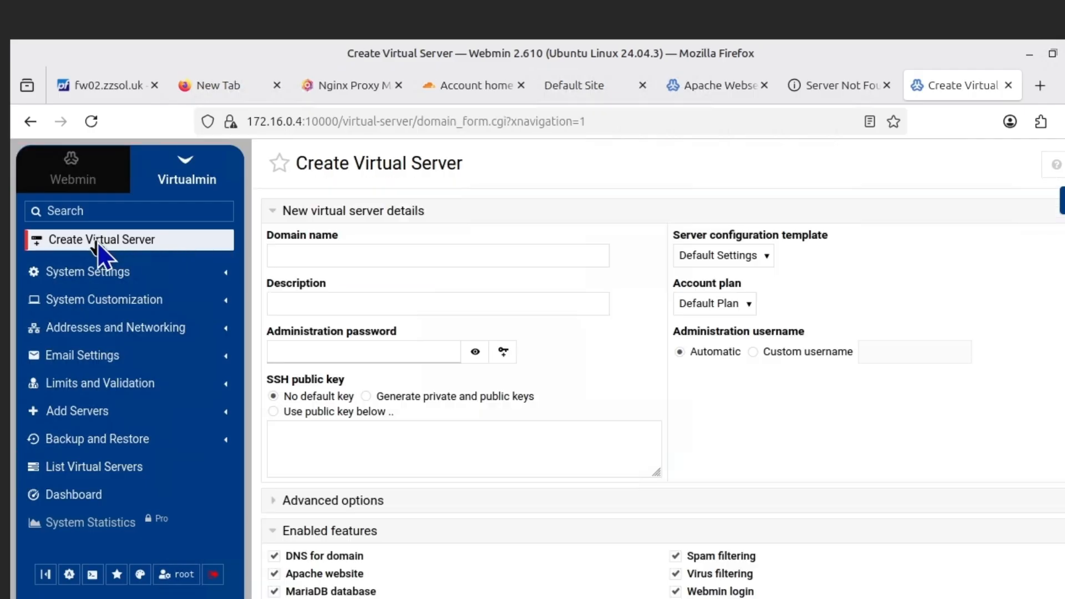
pyautogui.click(340, 257)
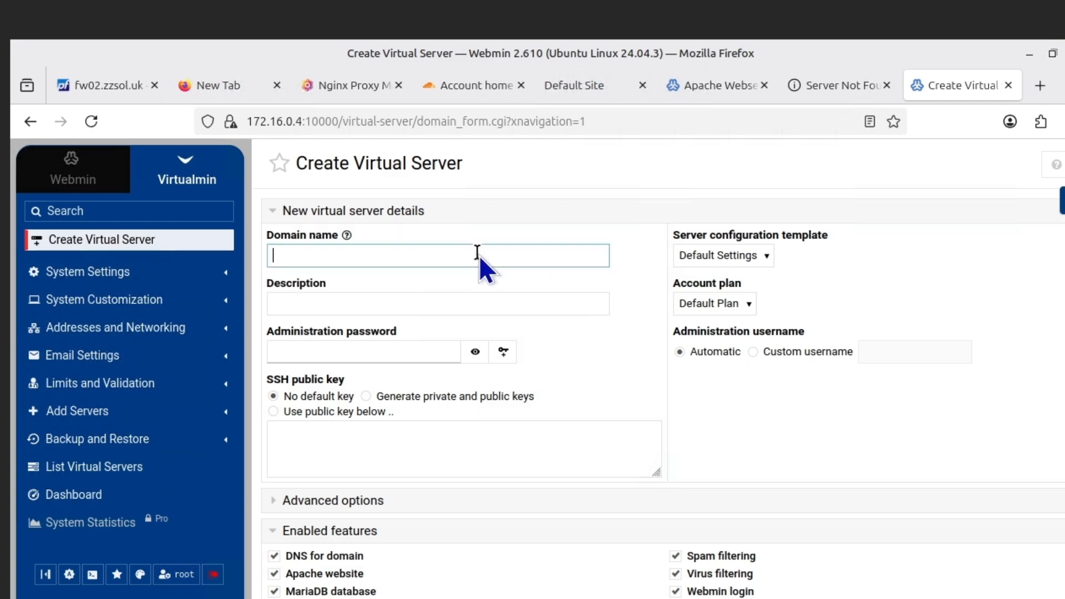
pyautogui.write('blog01.zzsol.uk')
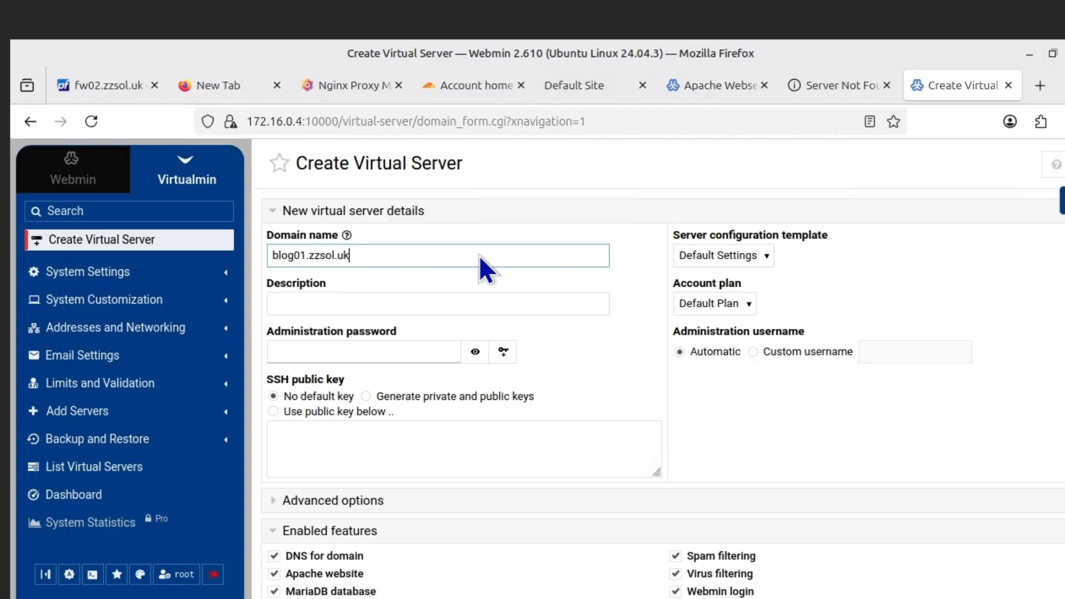
pyautogui.click(483, 304)
pyautogui.write('tes')
pyautogui.press('BackSpace')
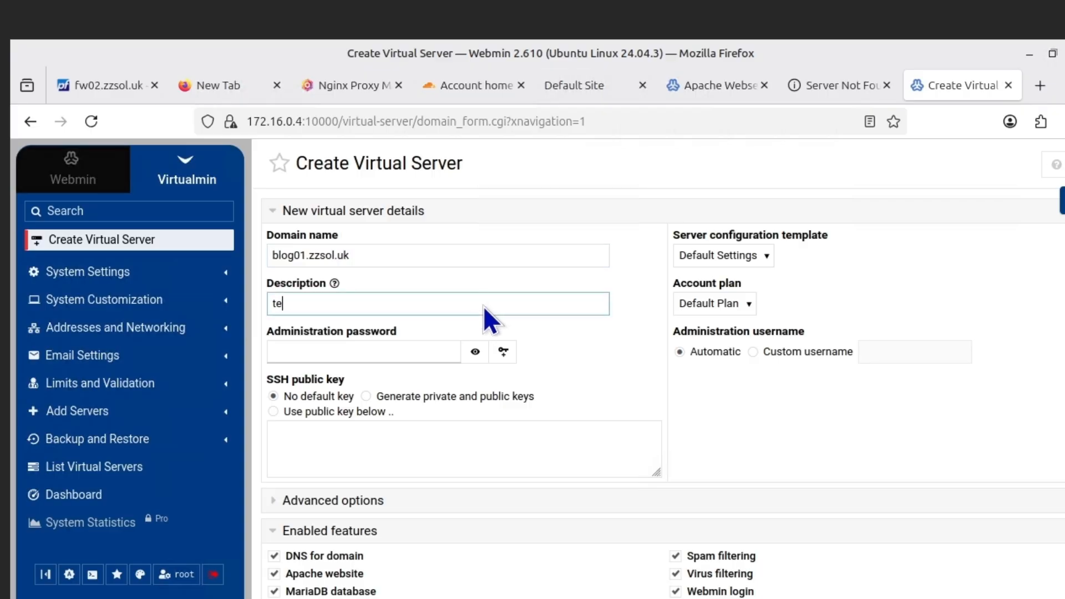
pyautogui.write('stsite1')
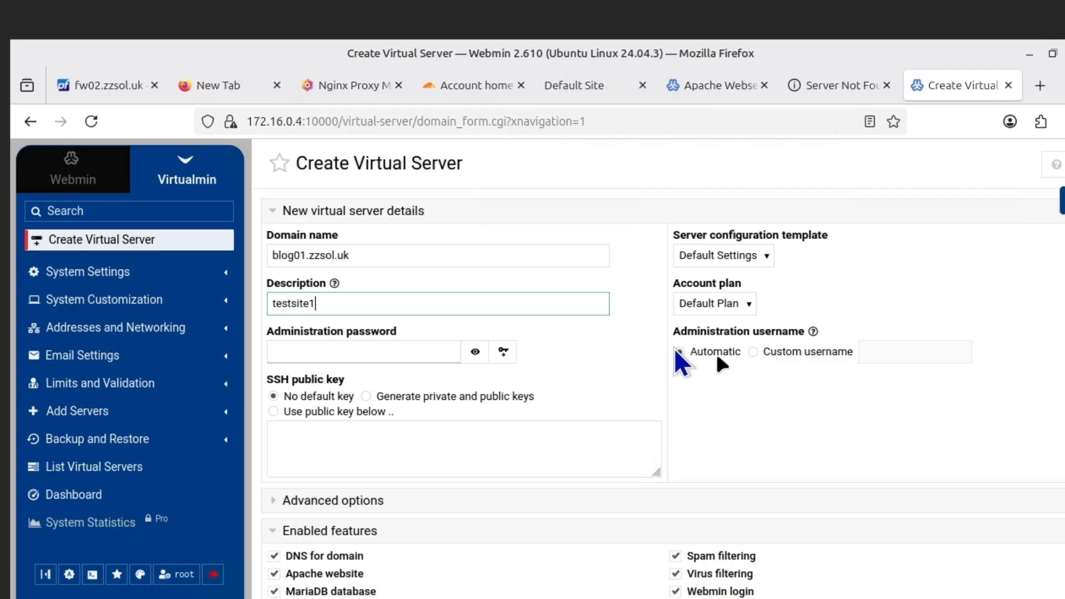
pyautogui.click(383, 352)
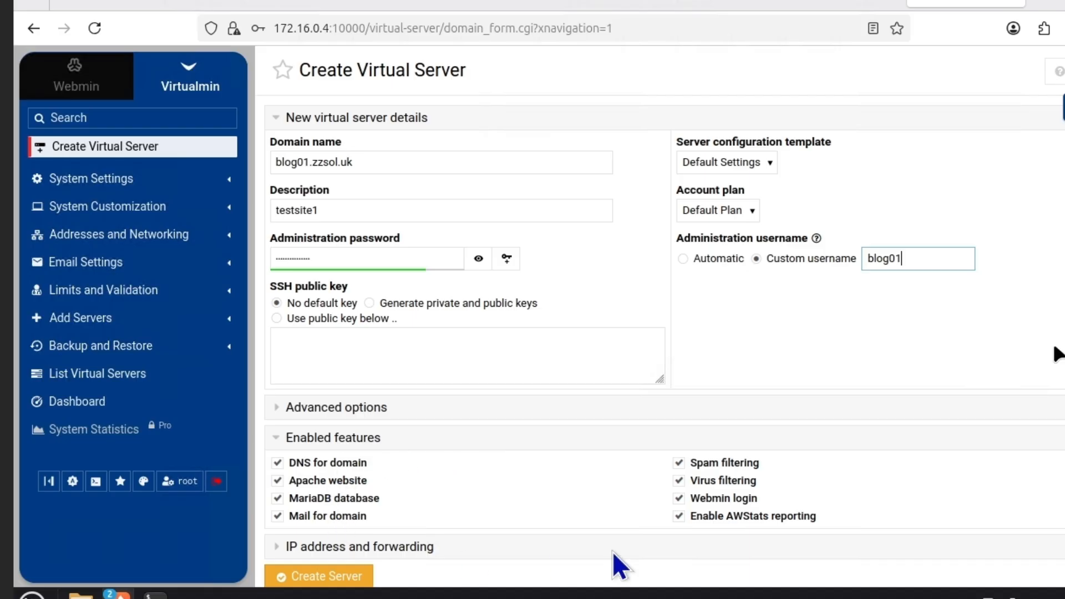
pyautogui.click(342, 578)
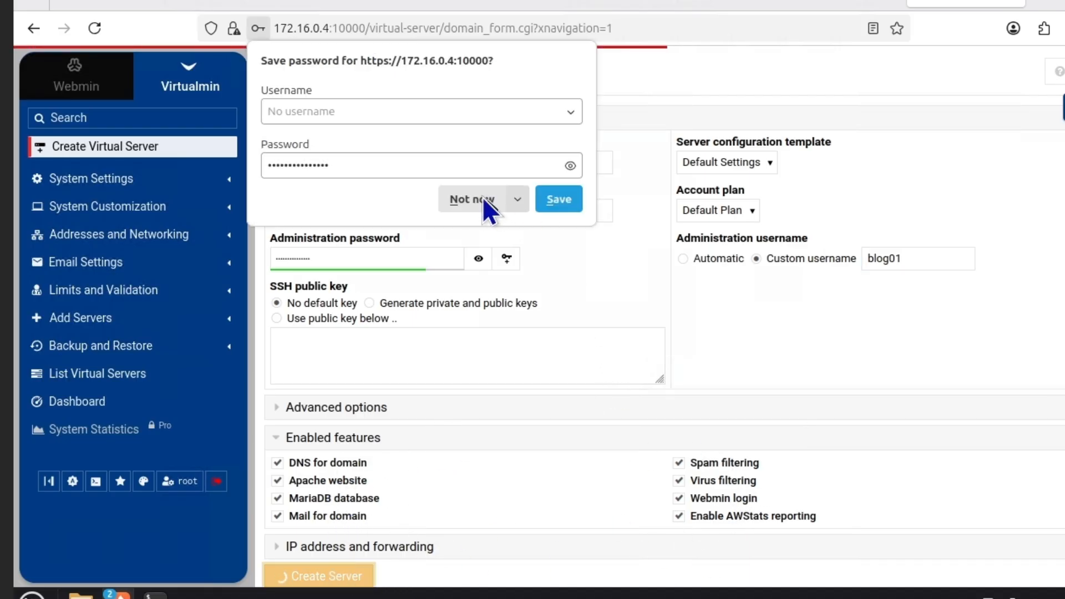
pyautogui.click(482, 198)
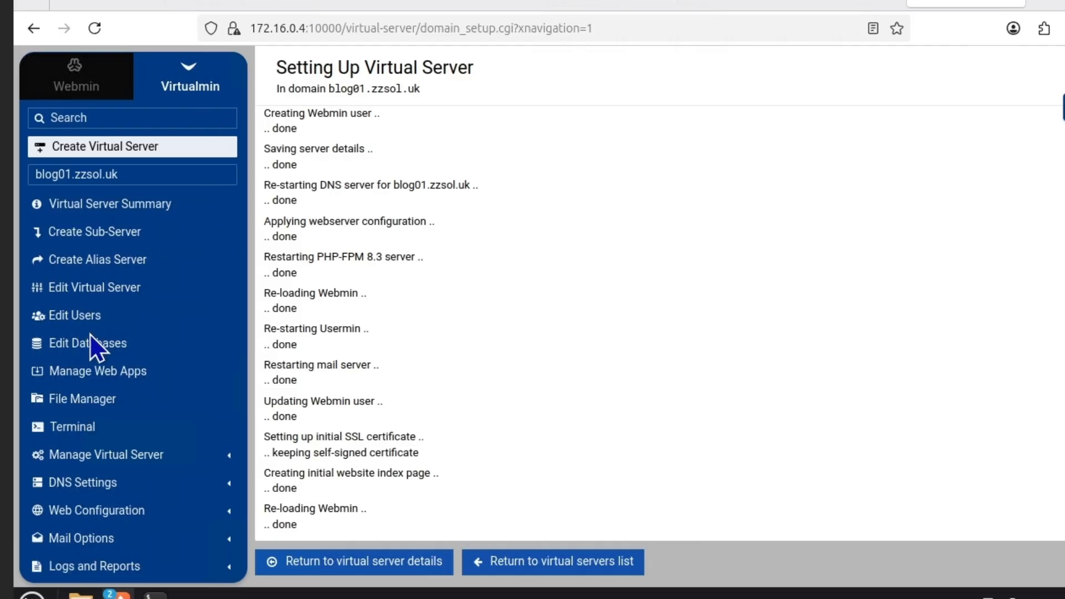
# Open Manage Web Apps for blog01.zzsol.uk and show the WordPress install options
pyautogui.click(87, 374)
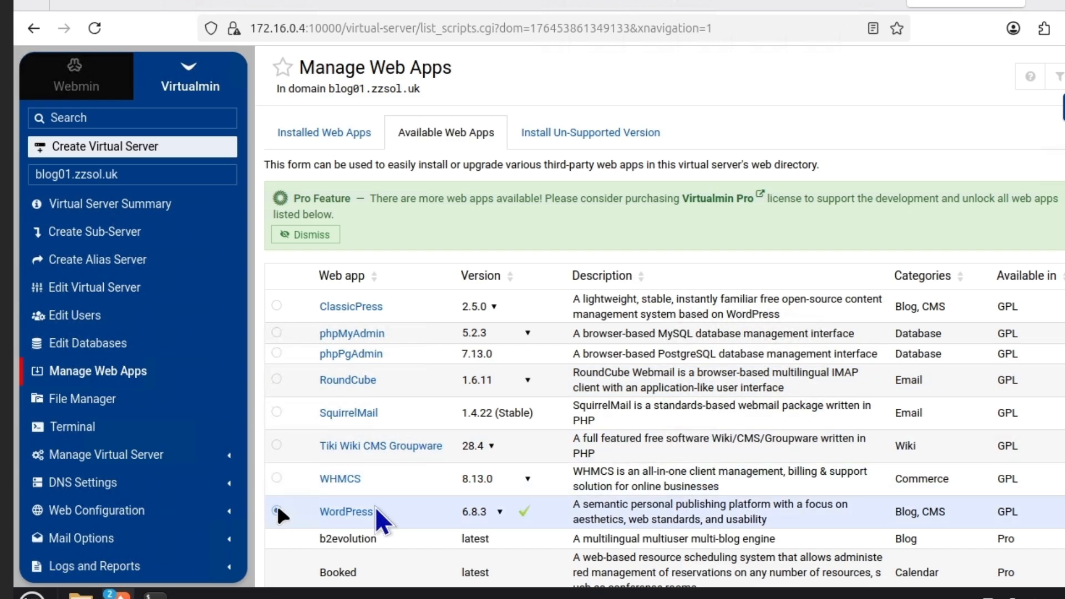
pyautogui.scroll(-10, 565, 412)
pyautogui.scroll(-20, 565, 412)
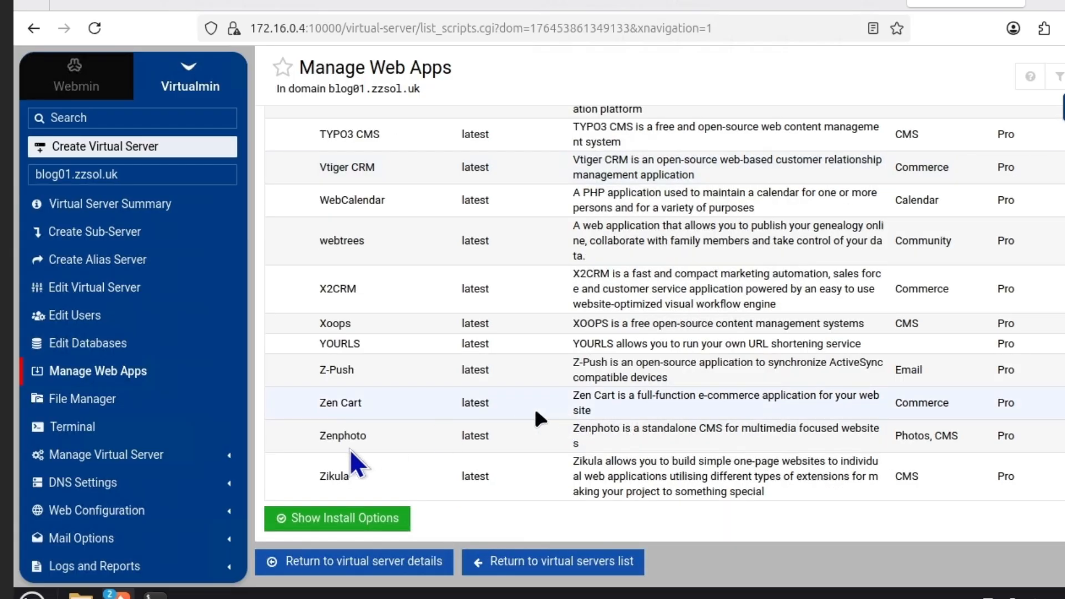
pyautogui.click(309, 519)
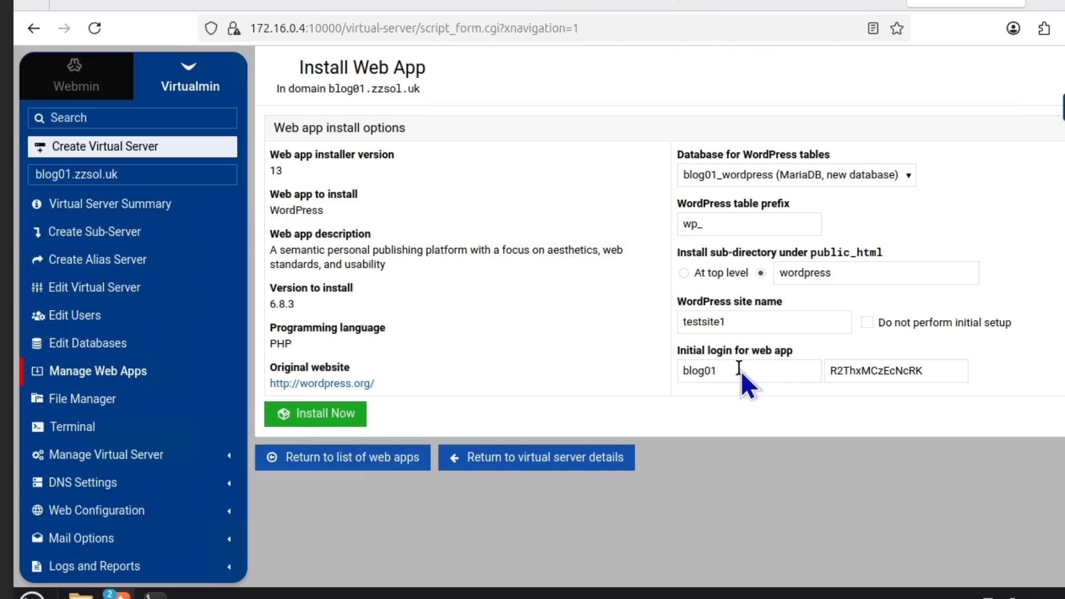
# Replace the generated WordPress login password with a new one and choose 'At top level'
pyautogui.moveTo(740, 371); pyautogui.dragTo(653, 373)
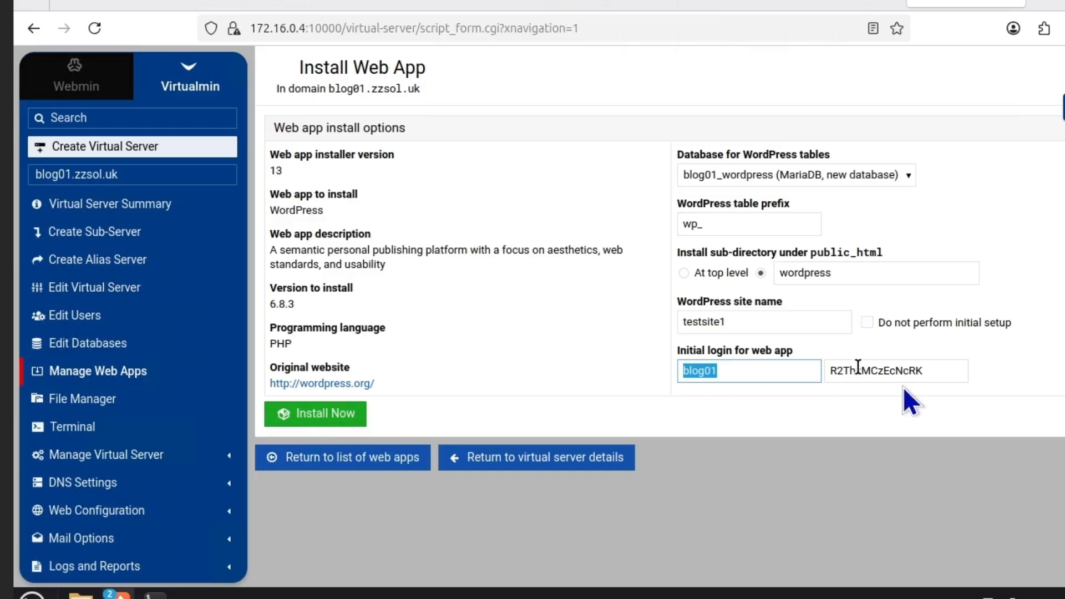
pyautogui.moveTo(929, 371); pyautogui.dragTo(814, 375)
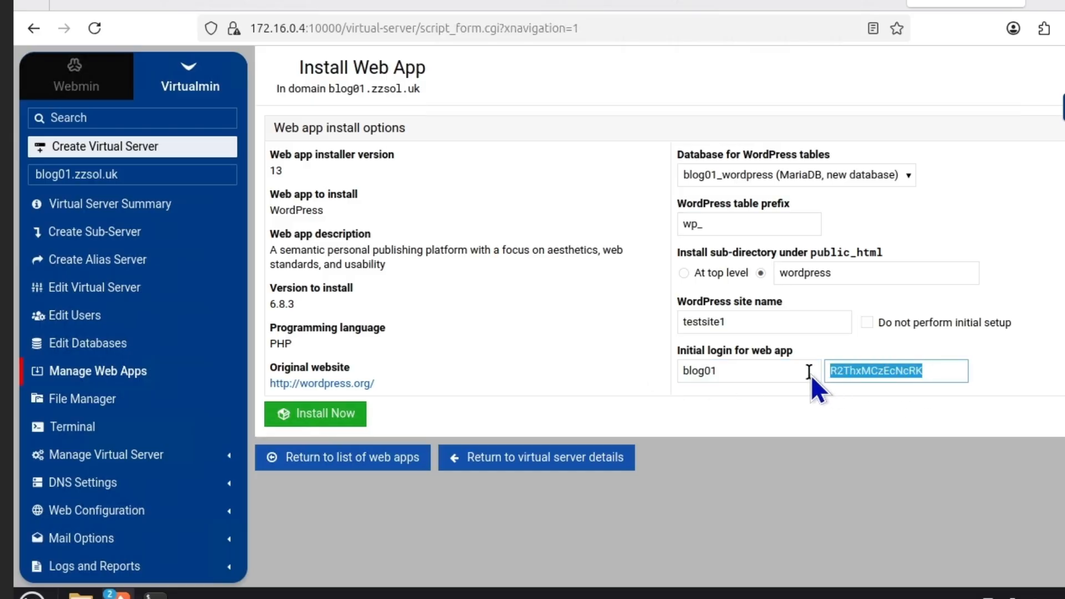
pyautogui.press('BackSpace')
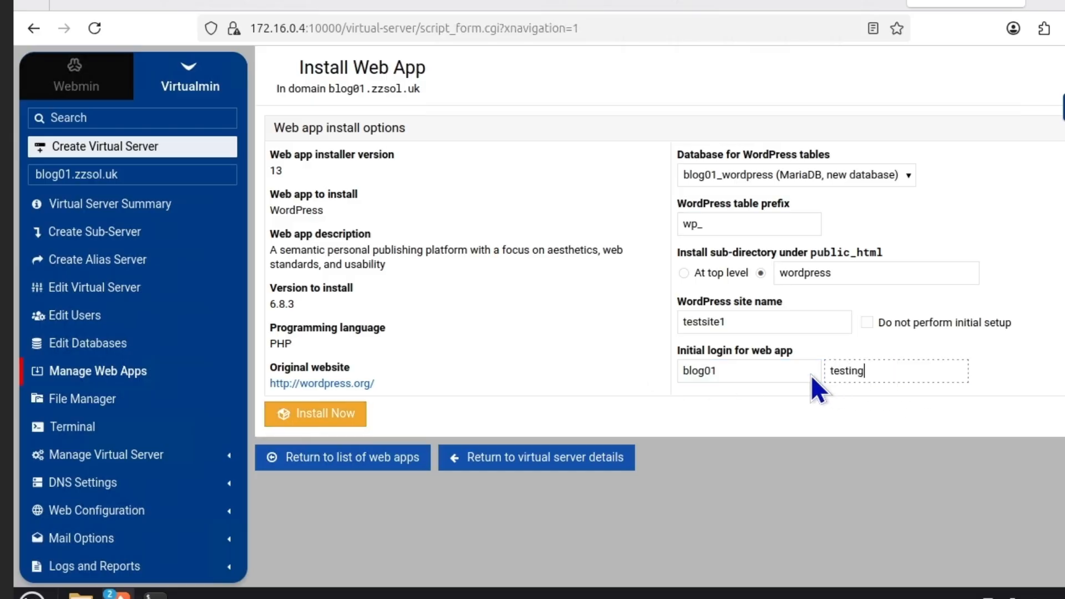
pyautogui.click(797, 322)
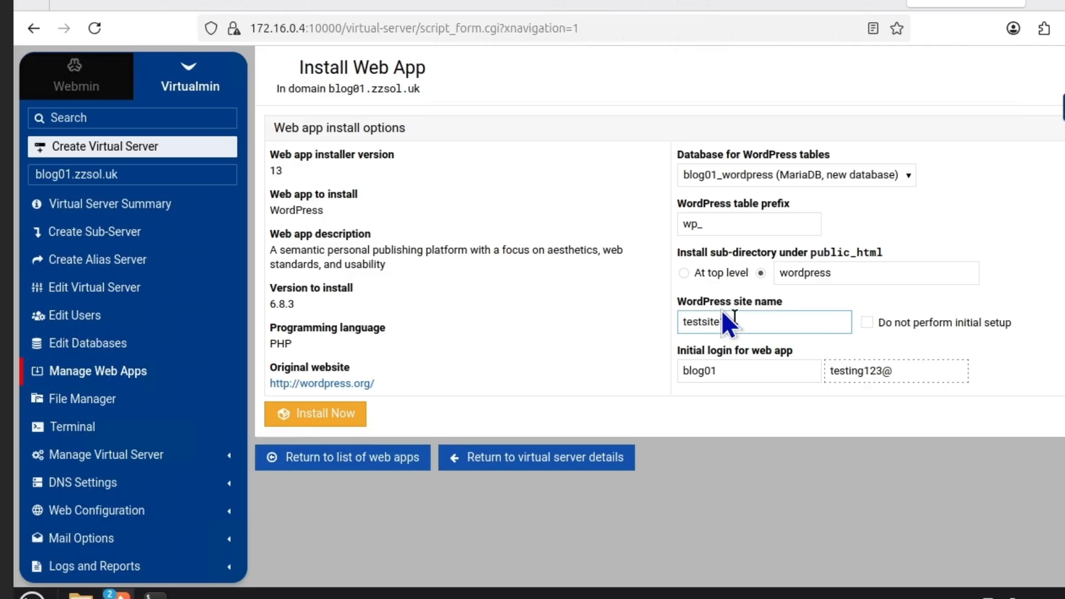
pyautogui.click(684, 273)
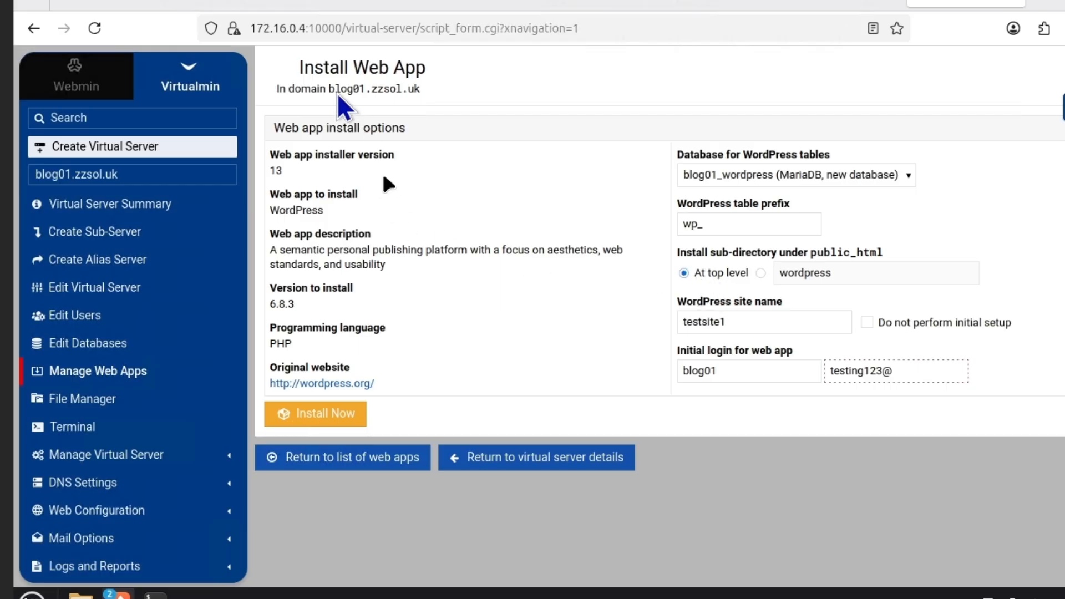
# Lengthen the WordPress admin password to at least 14 characters, starting with a capital 'T'
pyautogui.click(341, 415)
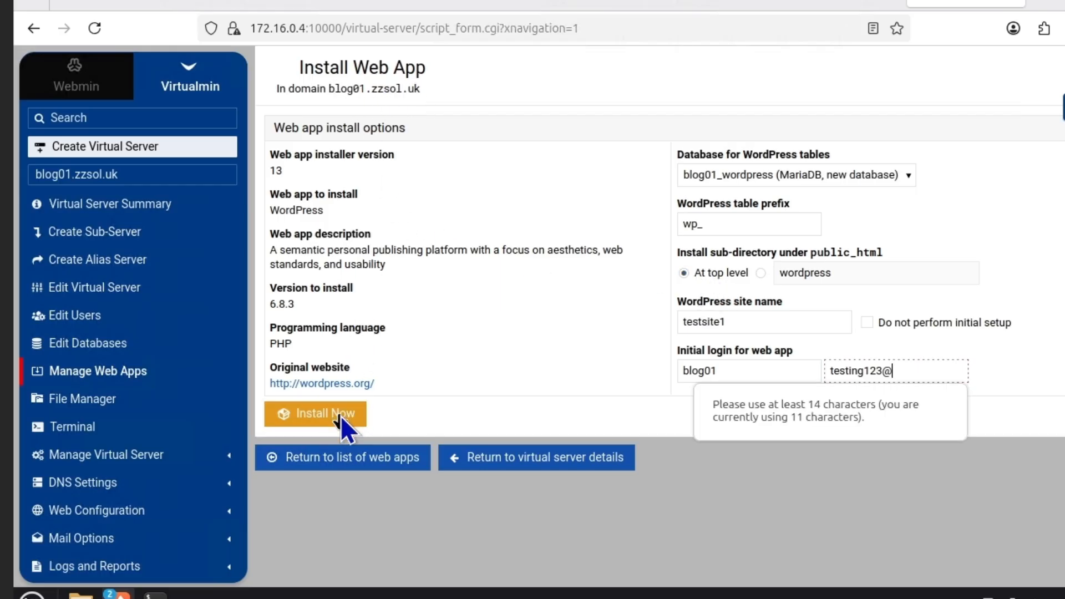
pyautogui.moveTo(938, 370)
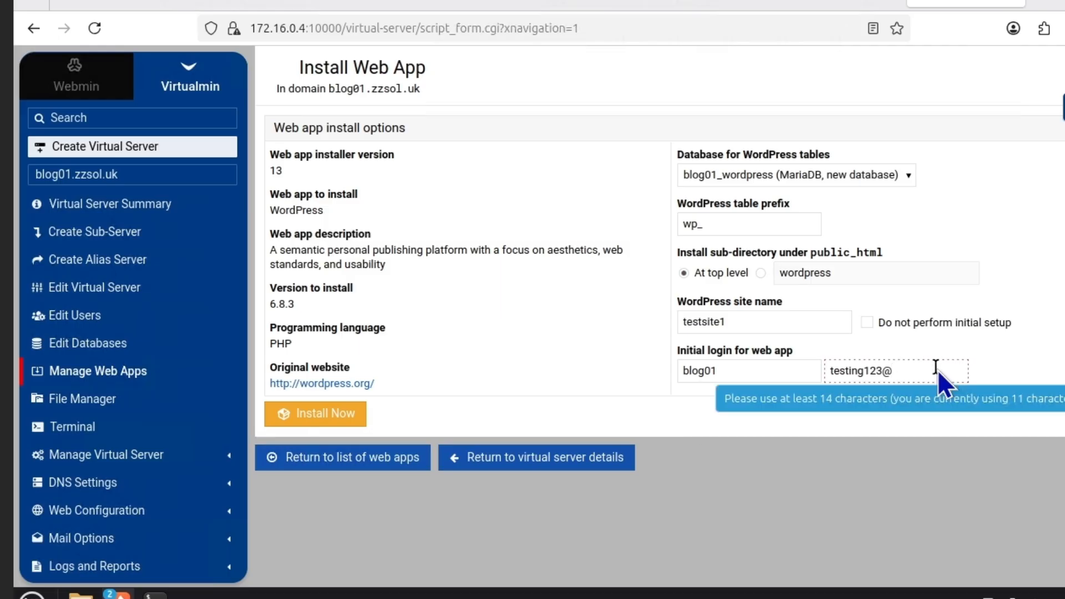
pyautogui.press('BackSpace')
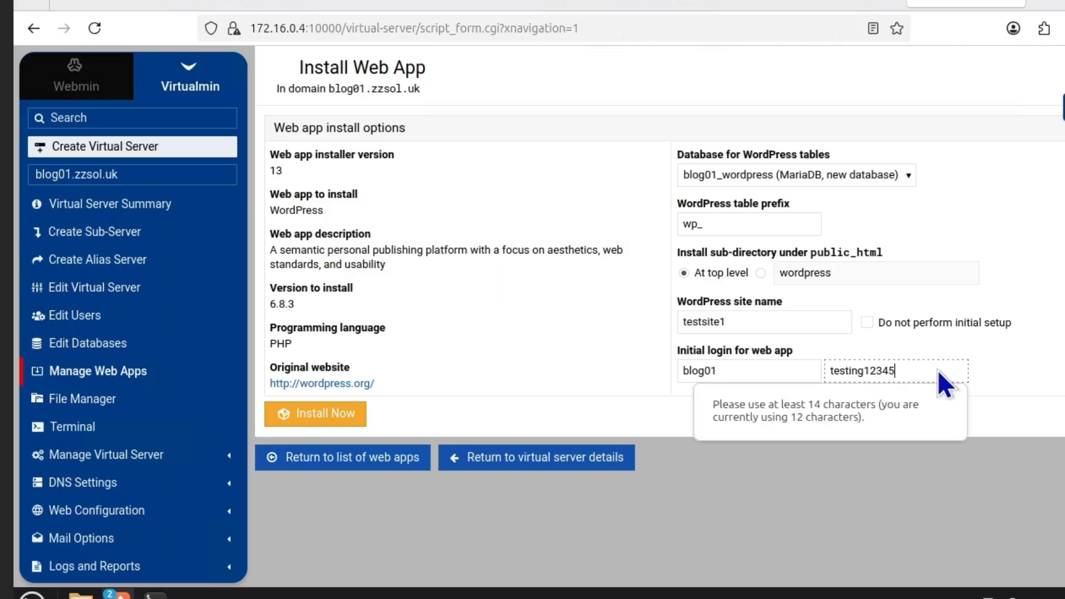
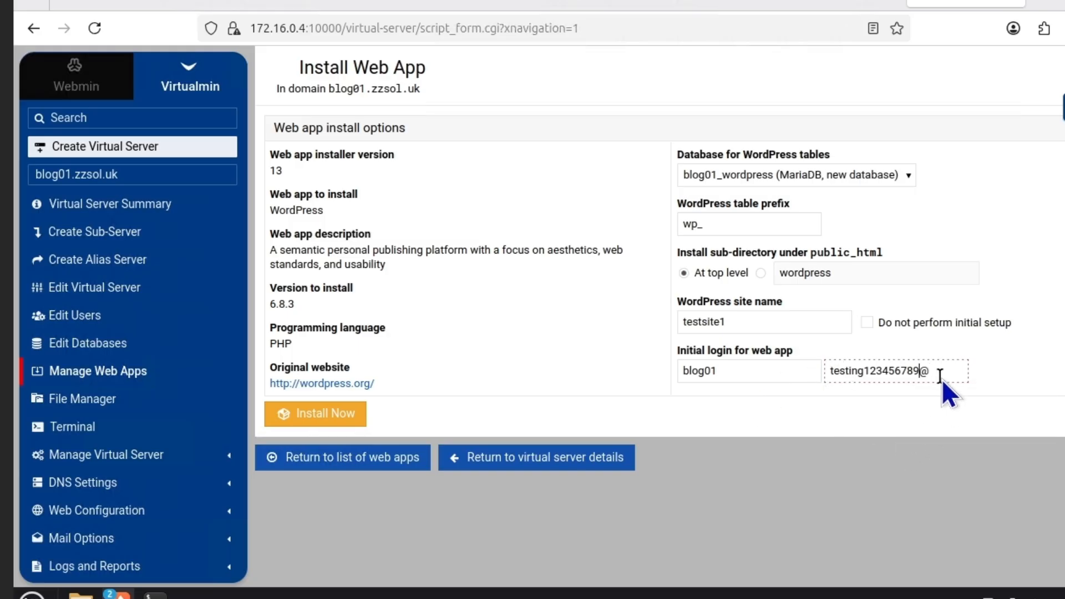
pyautogui.press('Home')
pyautogui.press('Delete')
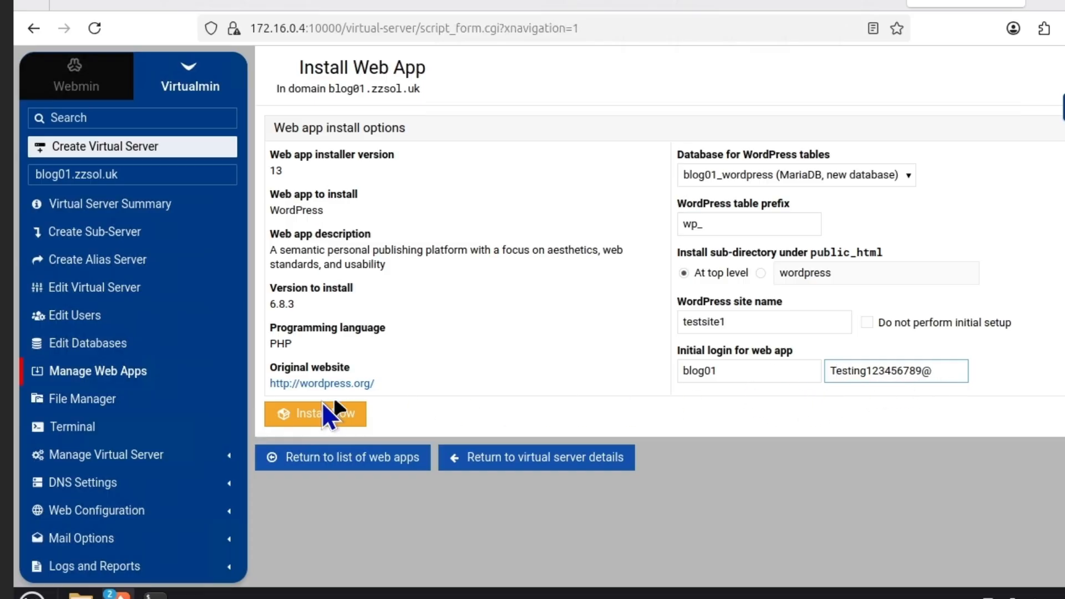
# Install WordPress into /home/blog01/public_html and confirm the installation
pyautogui.click(331, 416)
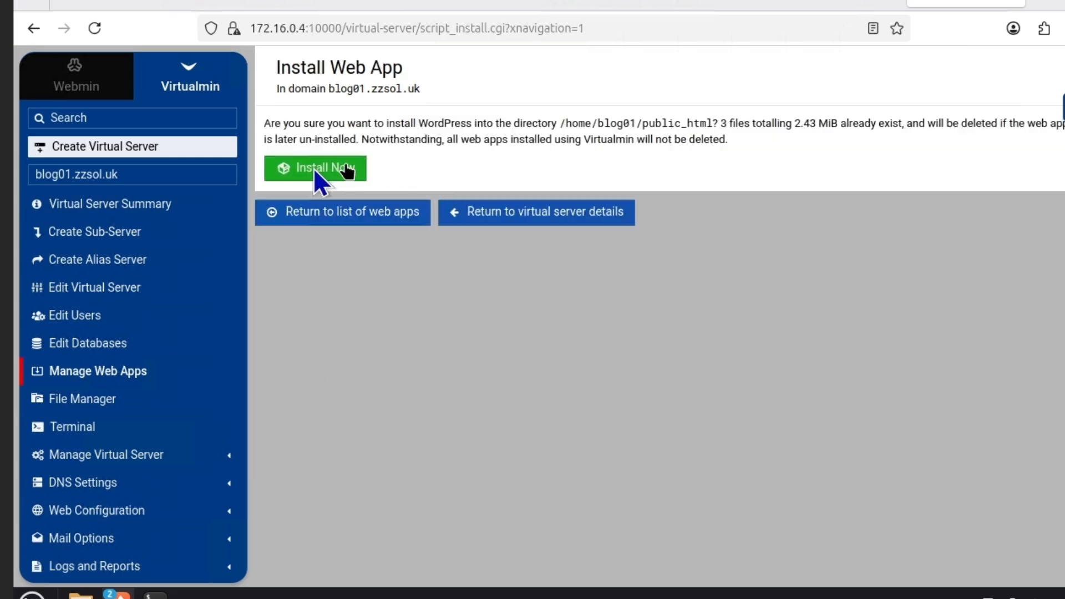
pyautogui.click(314, 168)
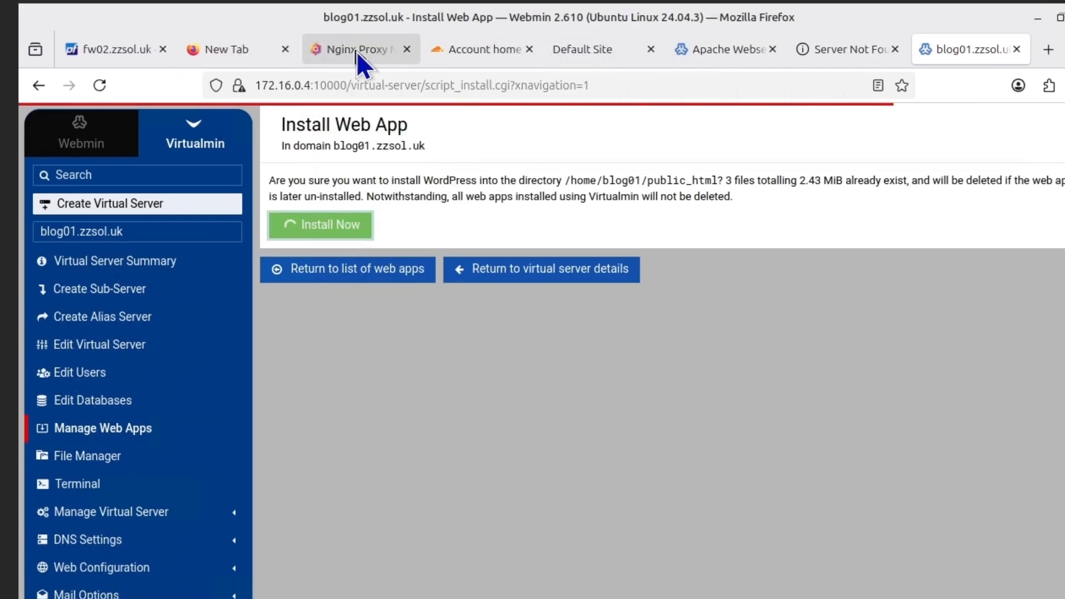
pyautogui.click(358, 50)
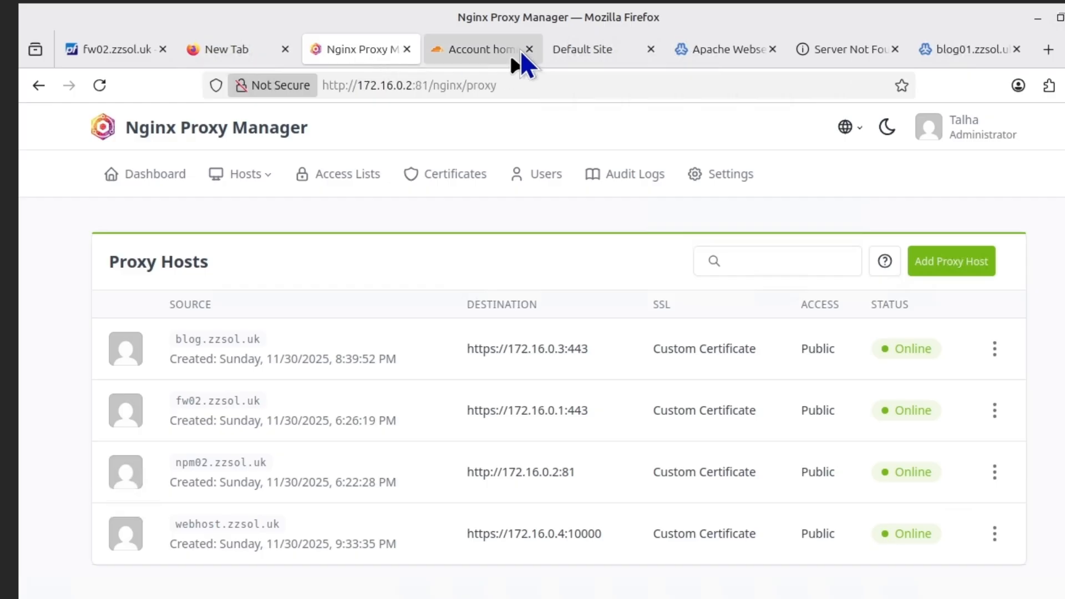
# Add a new proxy host with the domain blog01.zzsol.uk
pyautogui.click(486, 49)
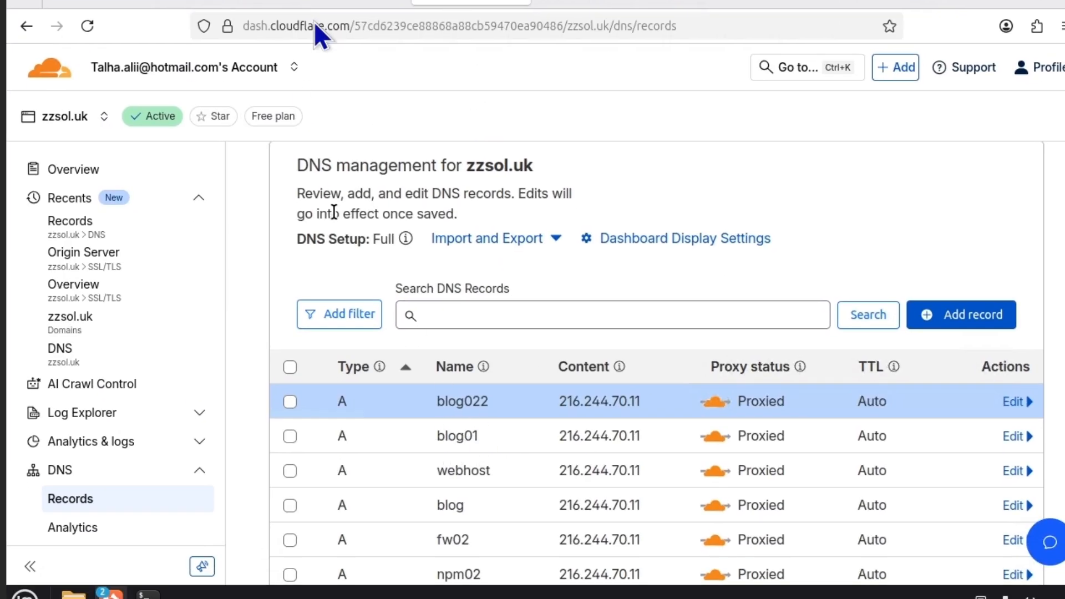
pyautogui.click(336, 6)
pyautogui.click(924, 202)
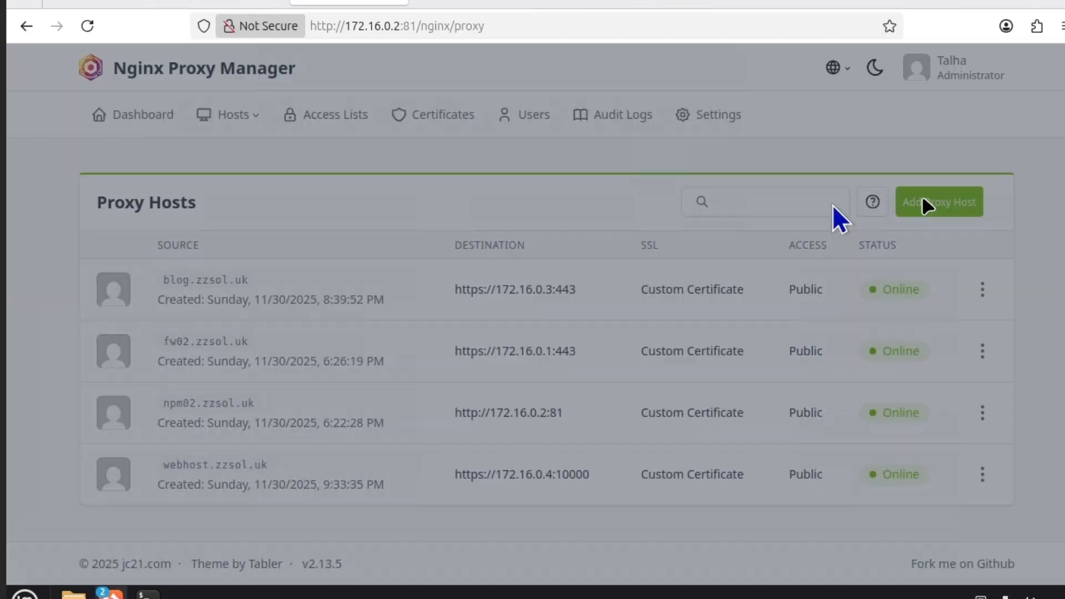
pyautogui.click(416, 211)
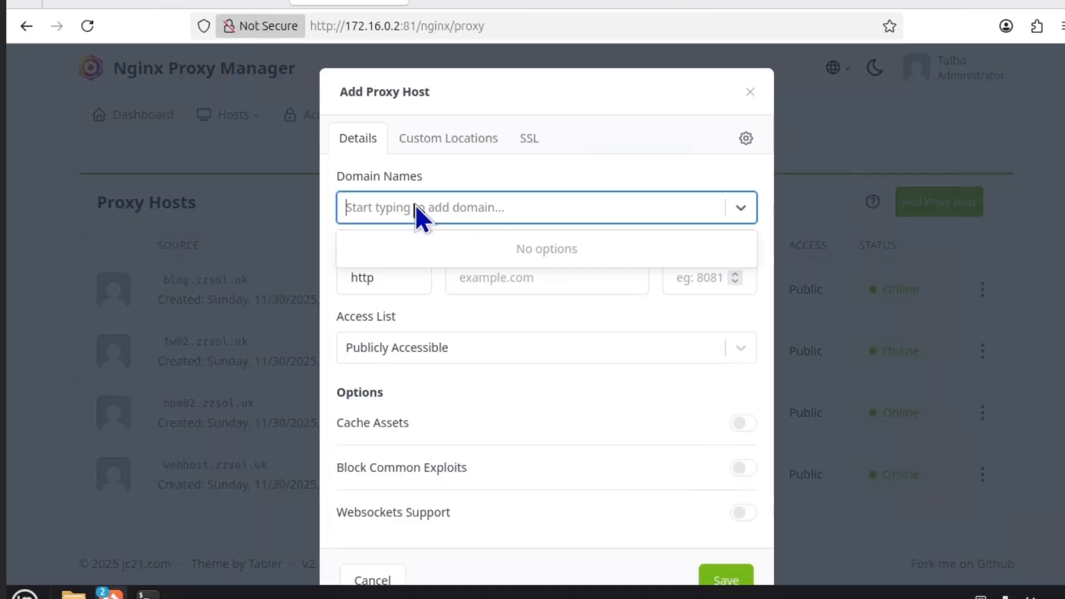
pyautogui.write('blog01.')
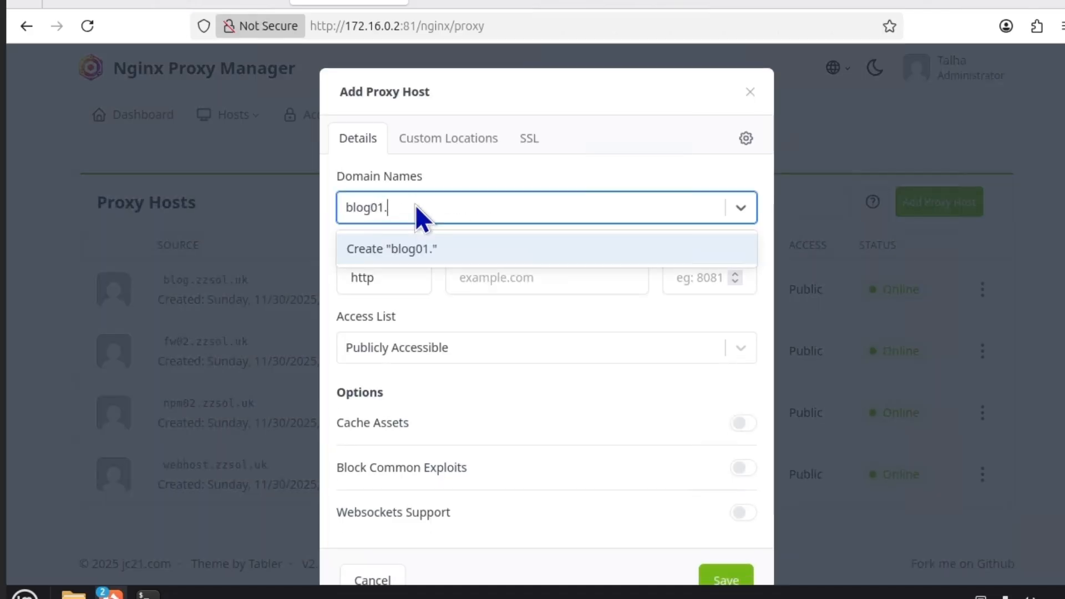
pyautogui.write('zzsol.uk')
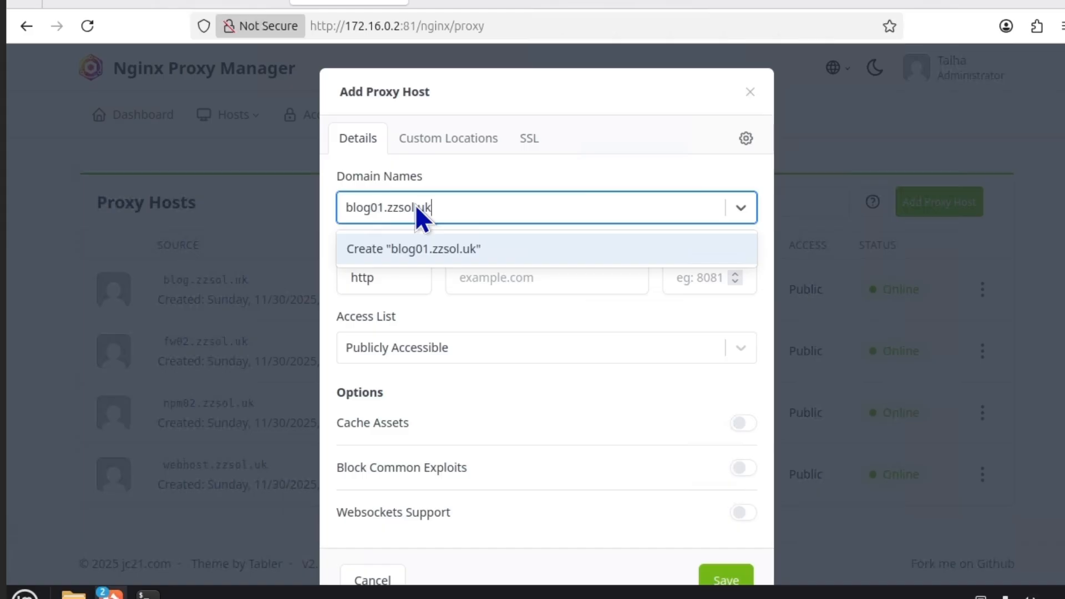
pyautogui.click(442, 249)
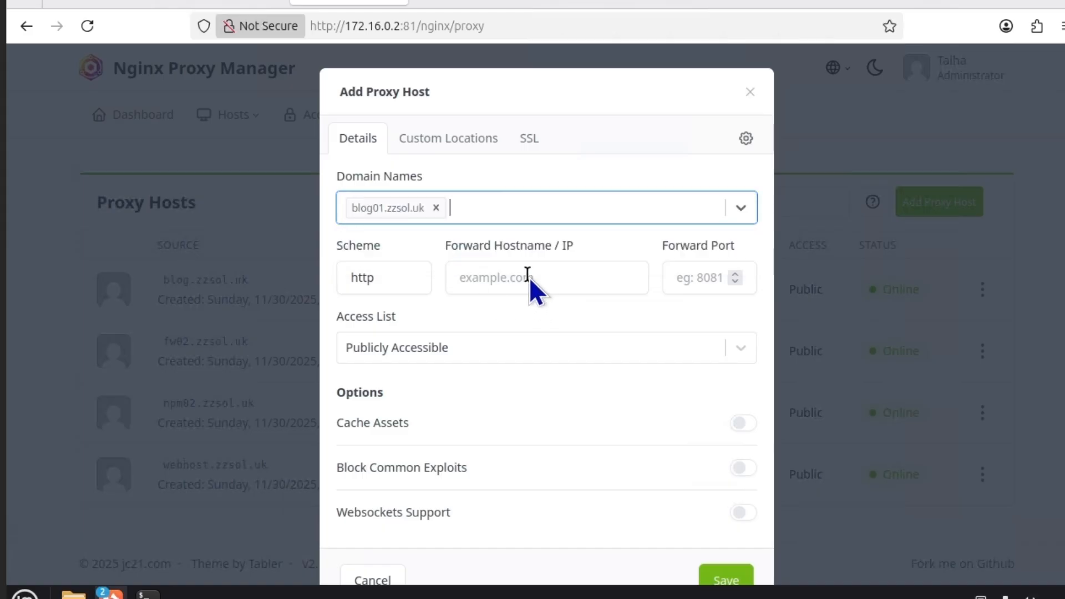
# Forward the host over https to 172.16.0.4 on port 443
pyautogui.click(529, 277)
pyautogui.write('1723')
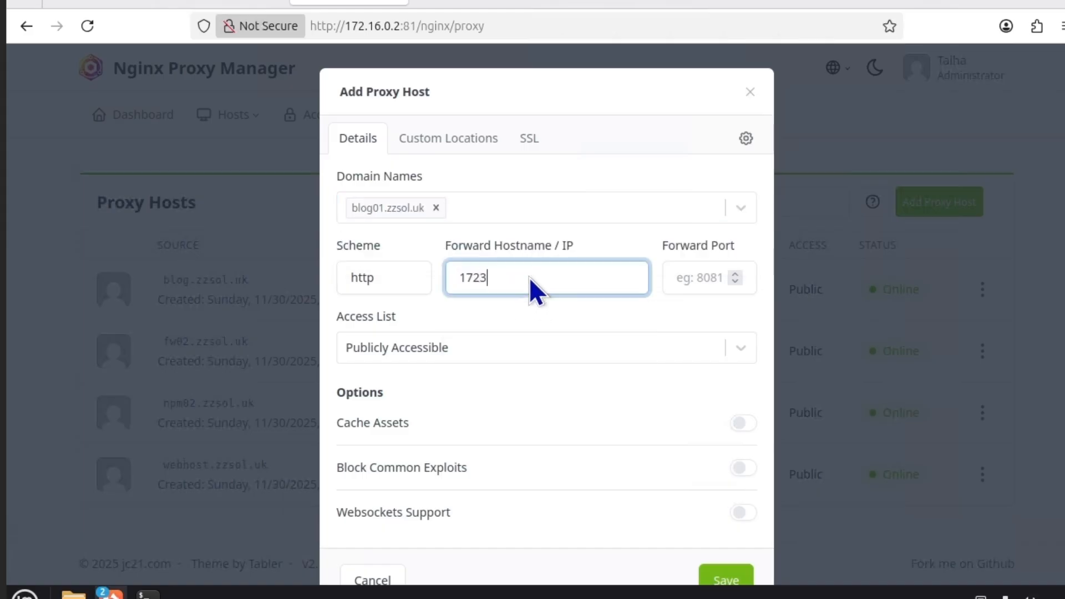
pyautogui.press('BackSpace')
pyautogui.write('.1')
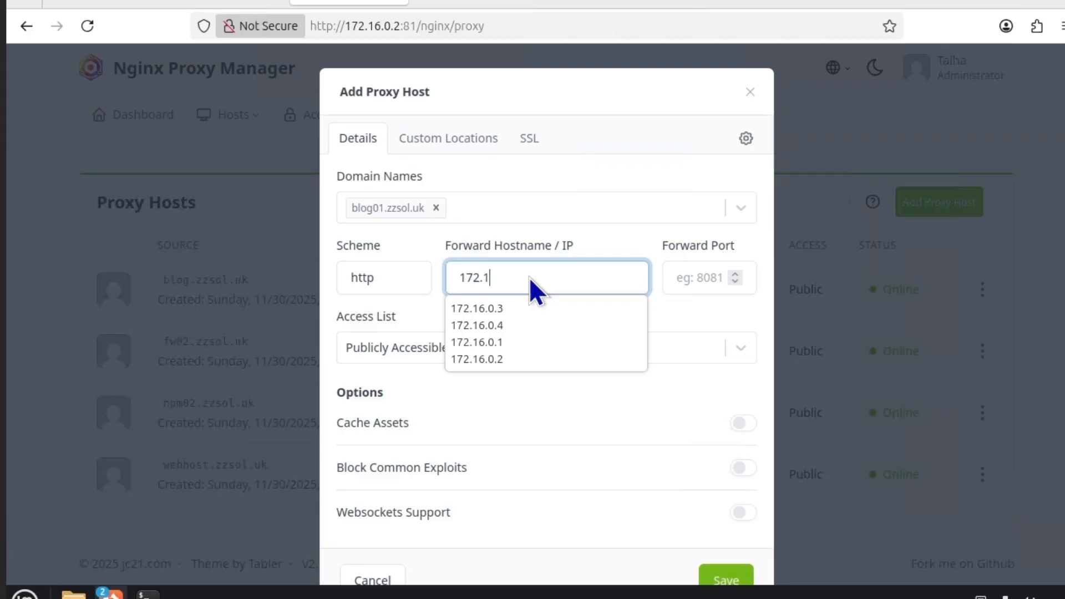
pyautogui.write('6.0.4')
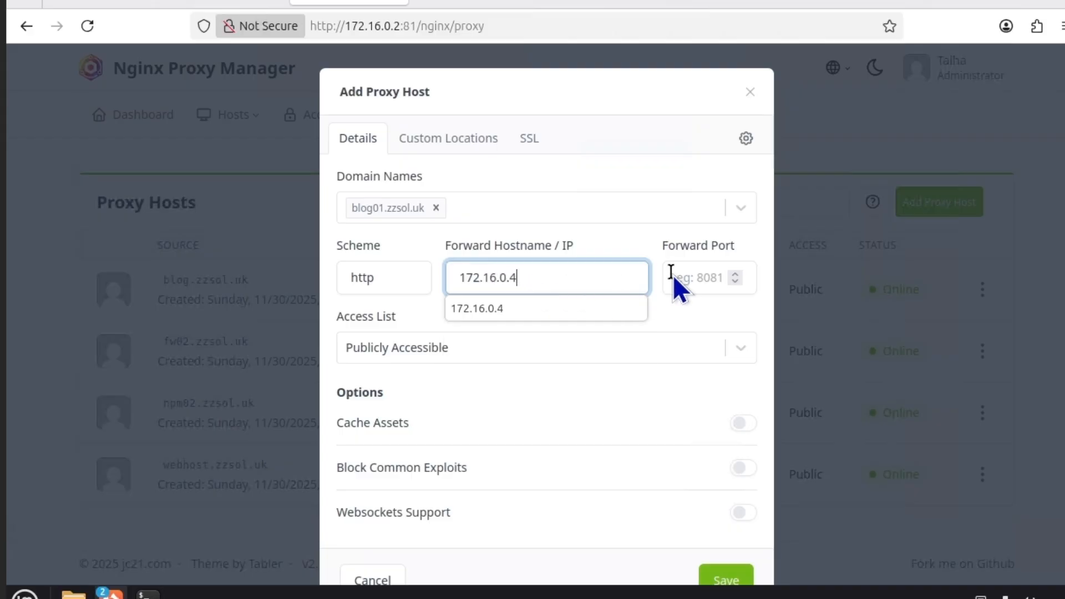
pyautogui.click(693, 278)
pyautogui.write('443')
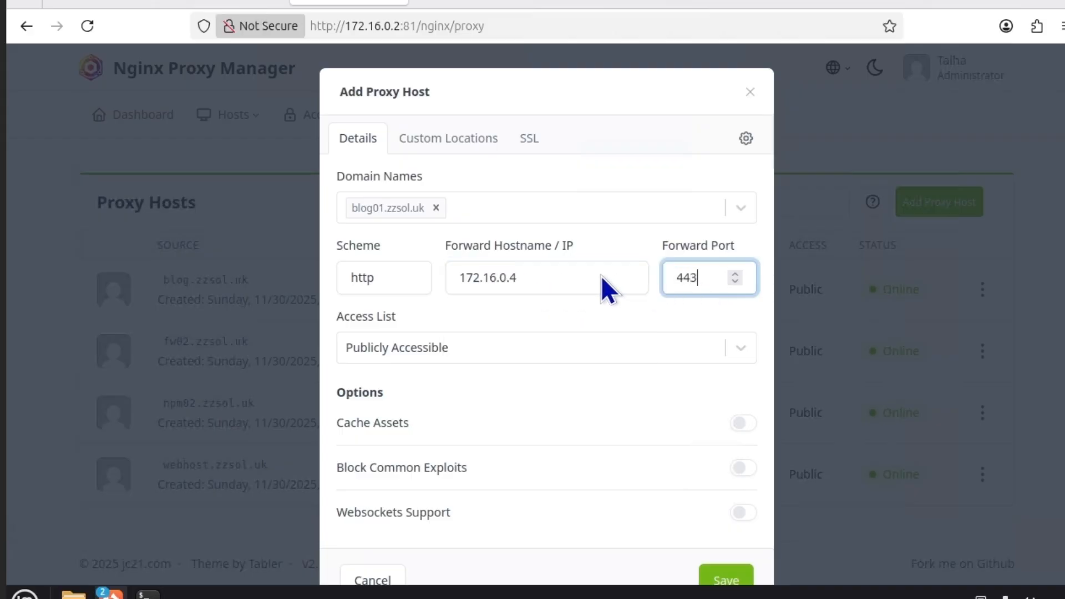
pyautogui.click(403, 278)
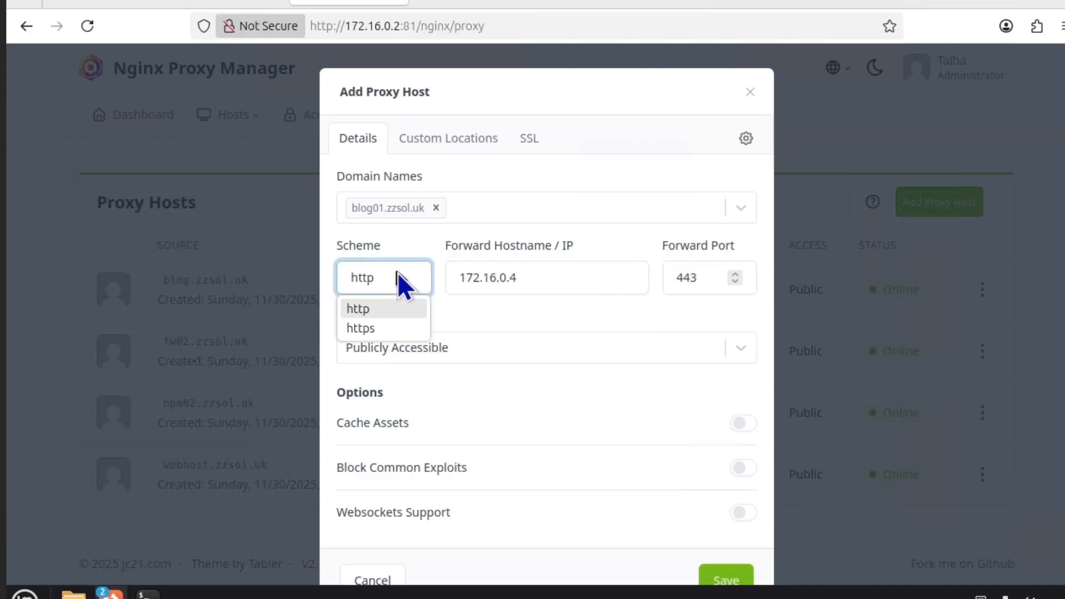
pyautogui.click(384, 326)
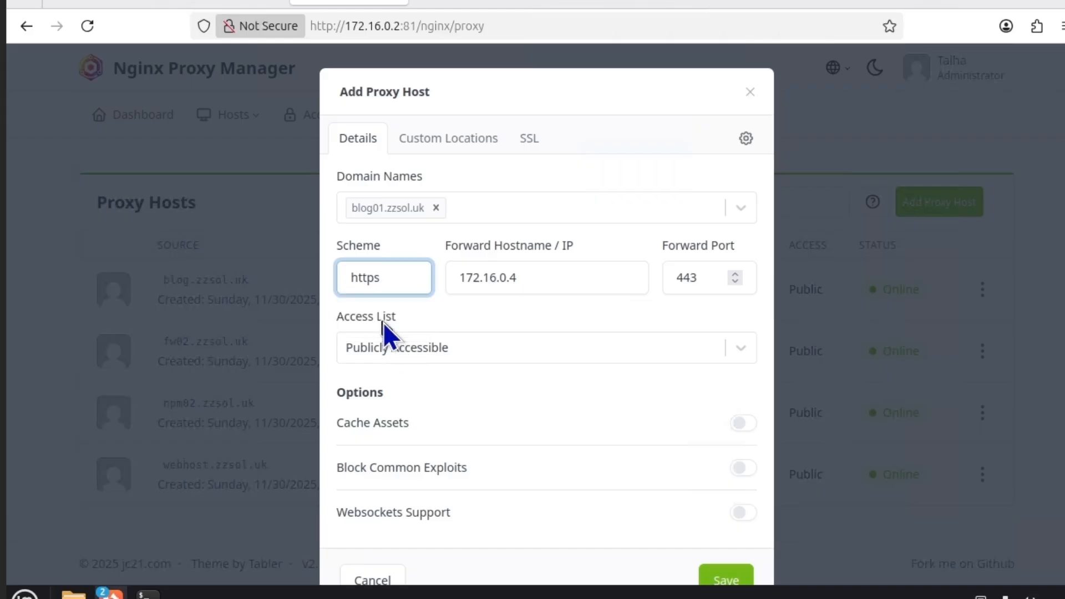
pyautogui.click(449, 140)
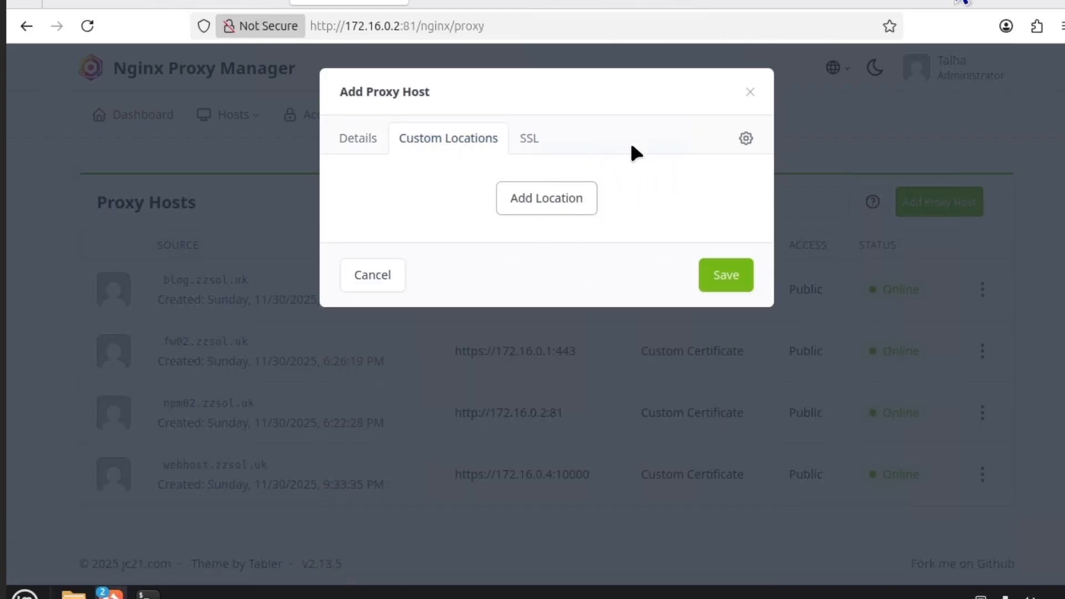
# Add a custom location to the blog01.zzsol.uk host forwarding over https to 172.16.0.4
pyautogui.click(953, 32)
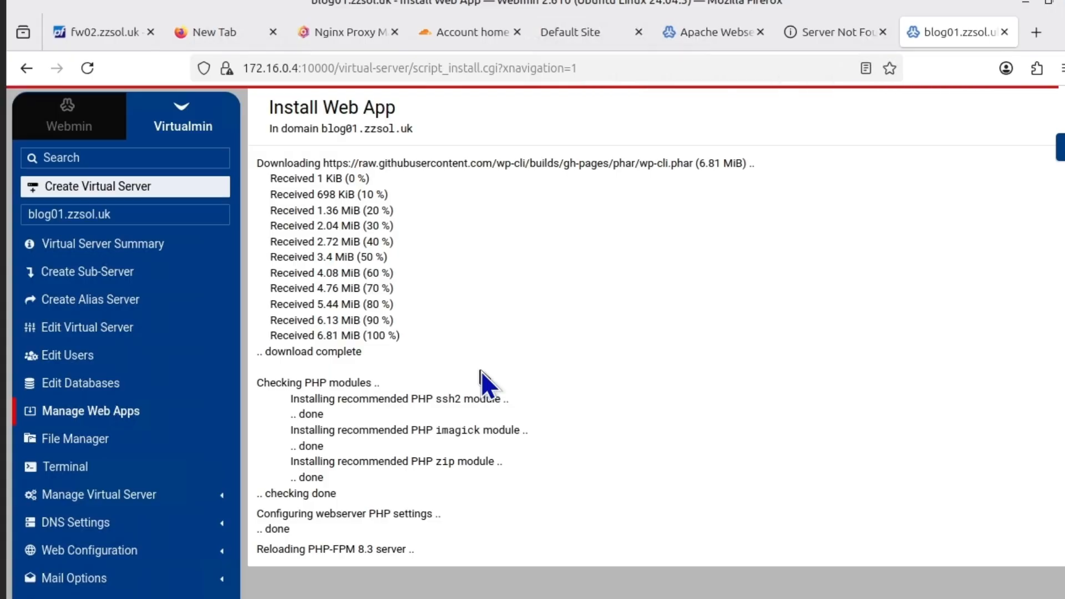
pyautogui.click(336, 32)
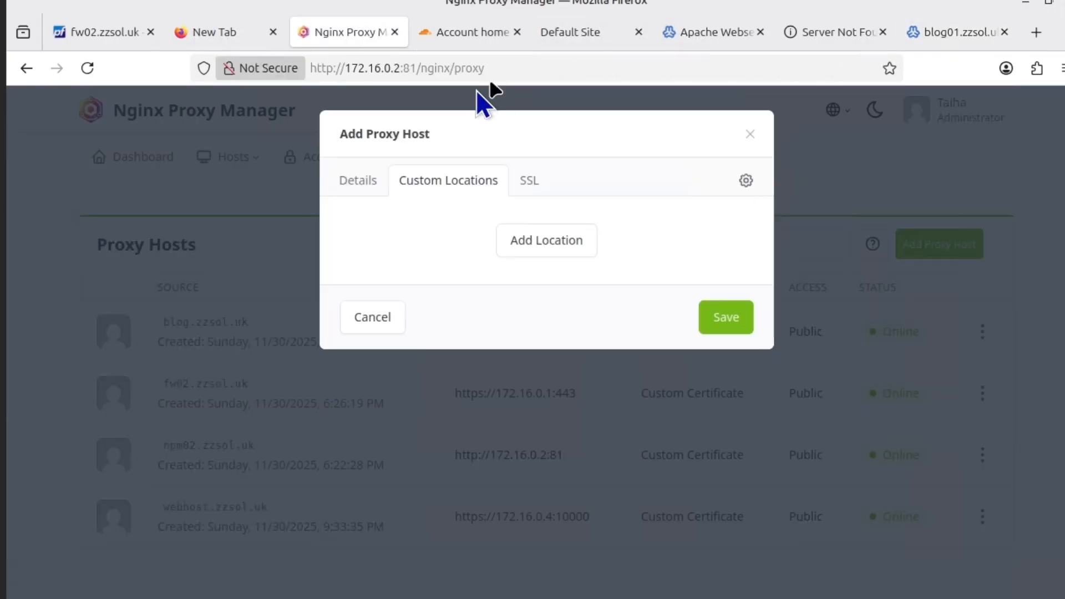
pyautogui.click(559, 244)
pyautogui.click(578, 309)
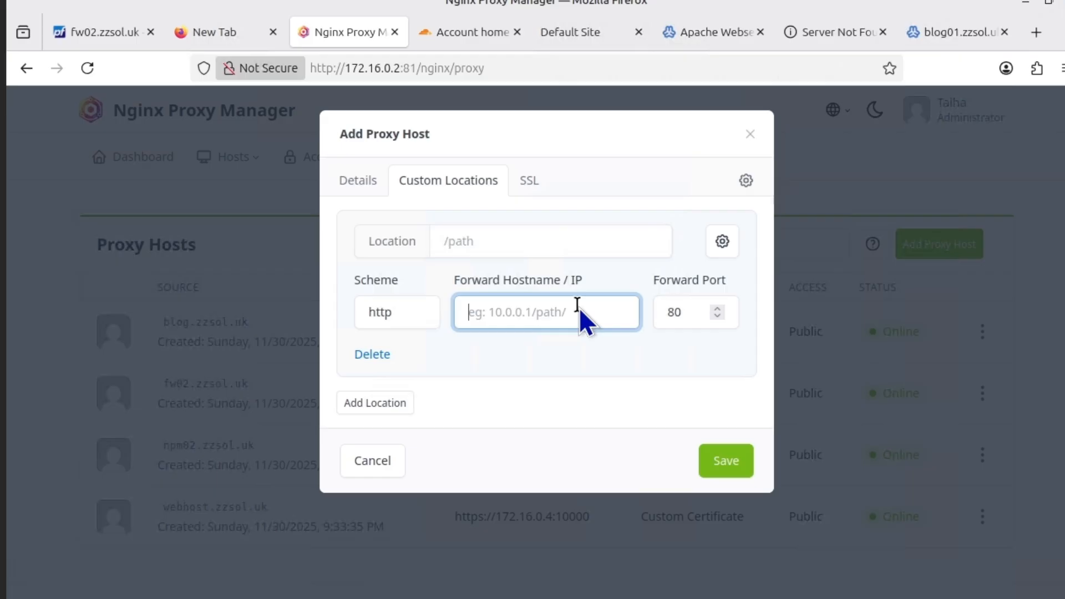
pyautogui.write('172.16.0.4')
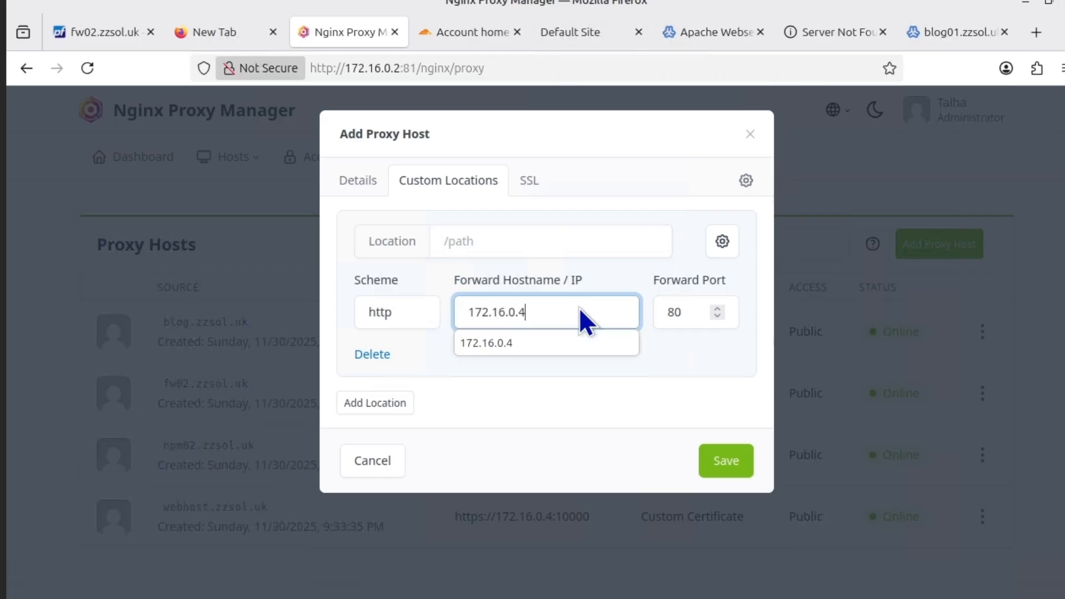
pyautogui.click(398, 313)
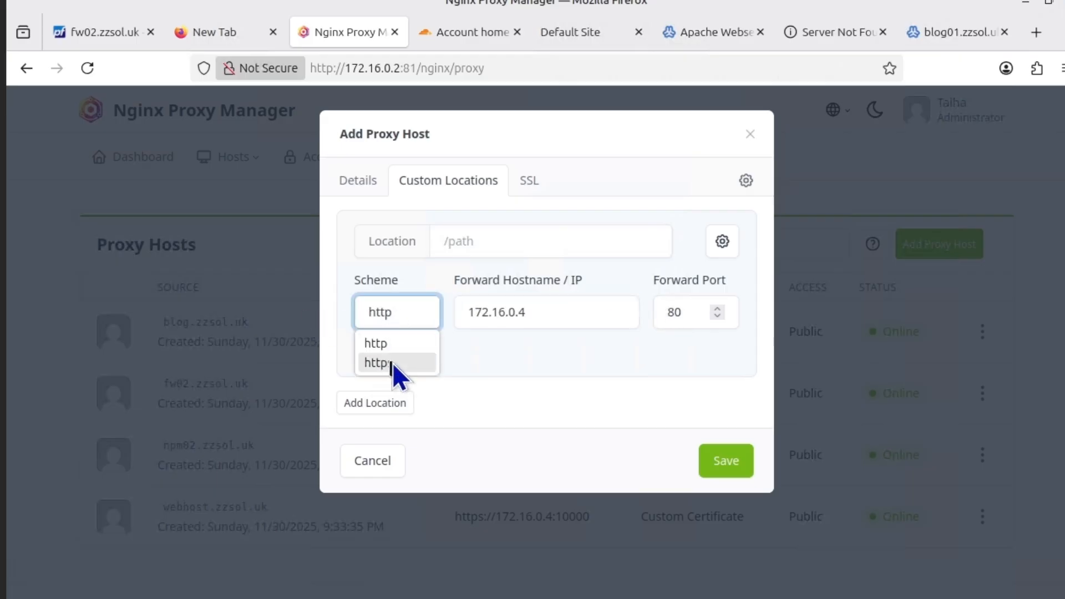
pyautogui.click(391, 362)
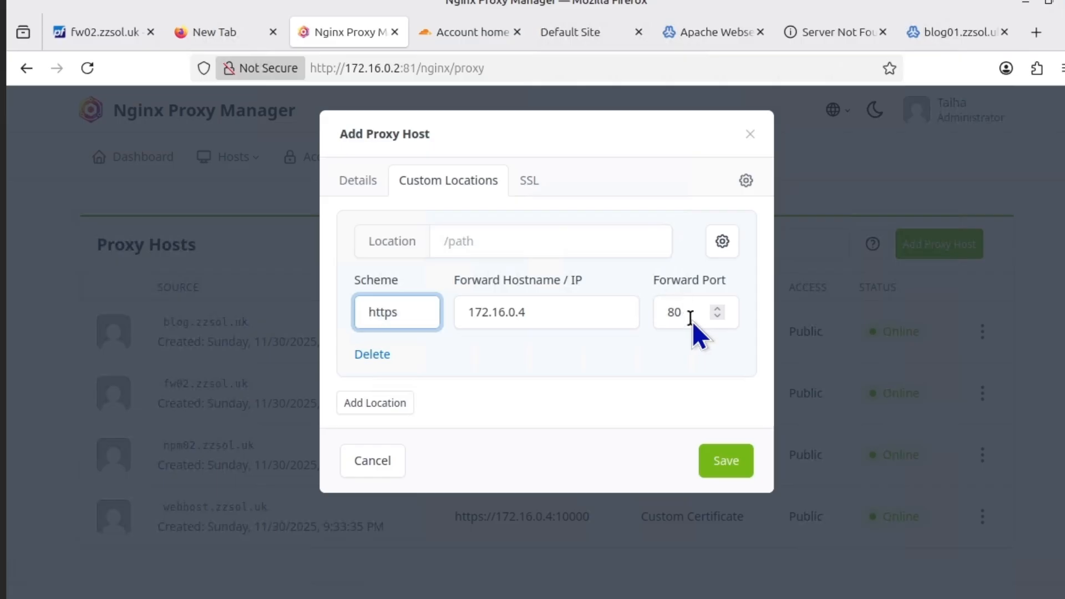
# Open blog01's installed WordPress details and copy the installation directory /home/blog01/public_html
pyautogui.click(927, 34)
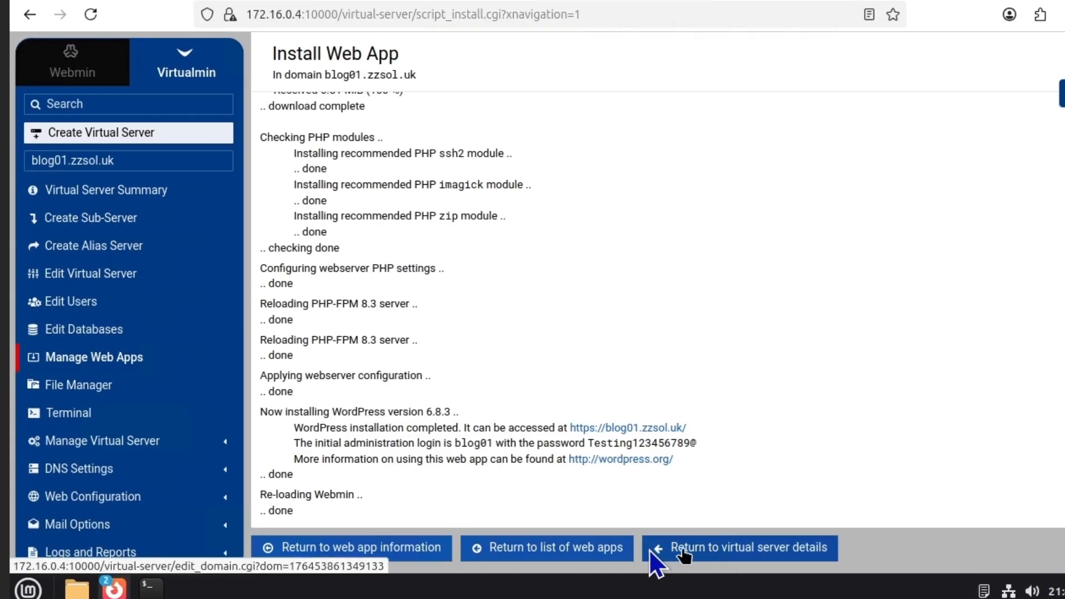
pyautogui.click(687, 548)
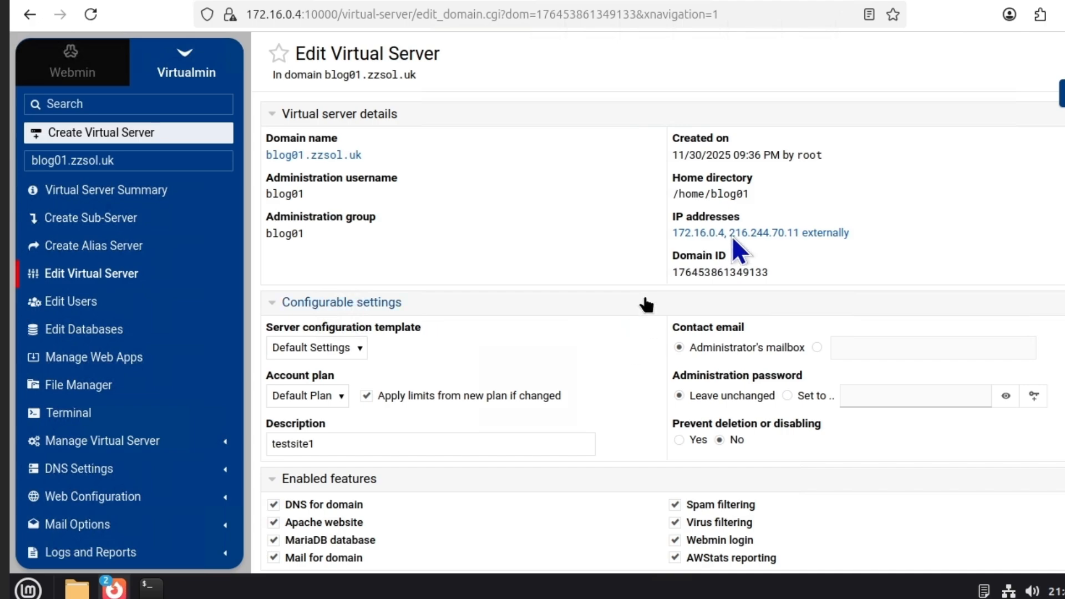
pyautogui.moveTo(747, 195)
pyautogui.mouseDown()
pyautogui.moveTo(655, 190)
pyautogui.moveTo(753, 195)
pyautogui.mouseUp()
pyautogui.click(751, 194)
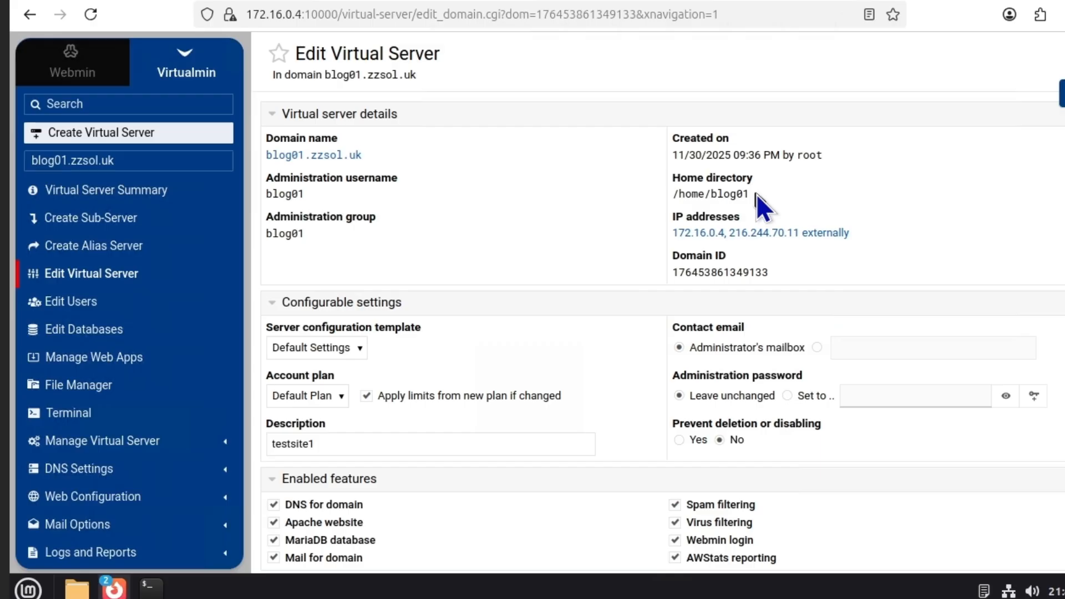
pyautogui.scroll(-3, 519, 205)
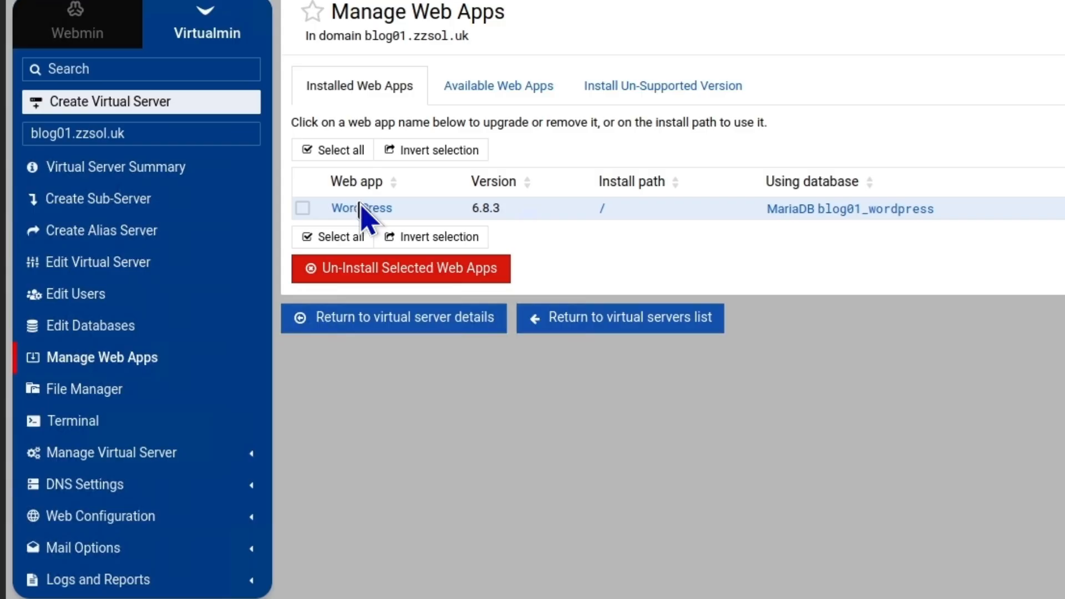
pyautogui.click(360, 205)
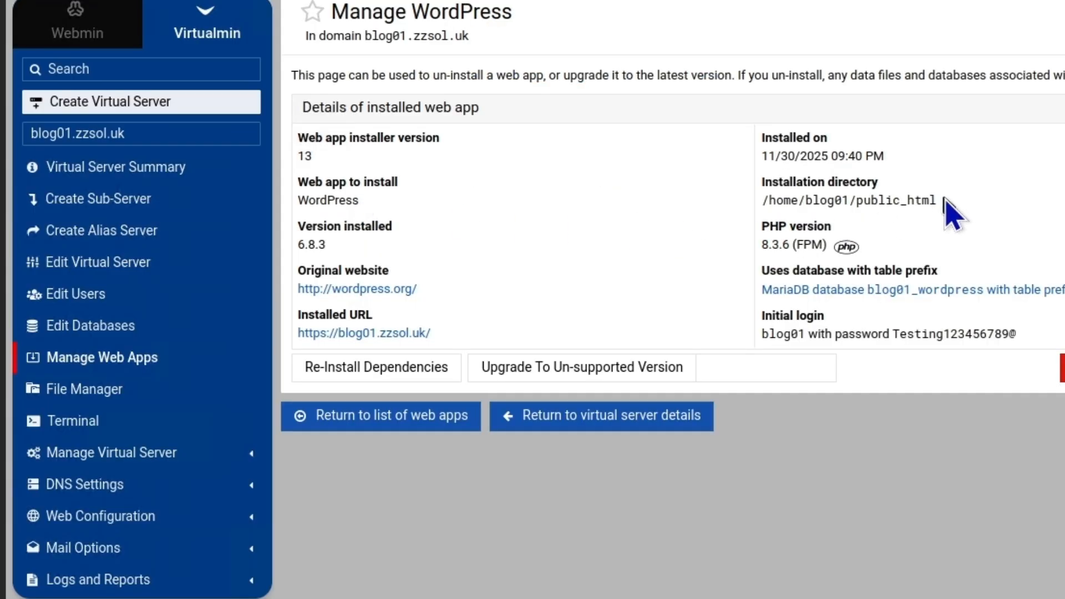
pyautogui.moveTo(943, 200); pyautogui.dragTo(760, 198)
pyautogui.hotkey('ctrl', 'c')
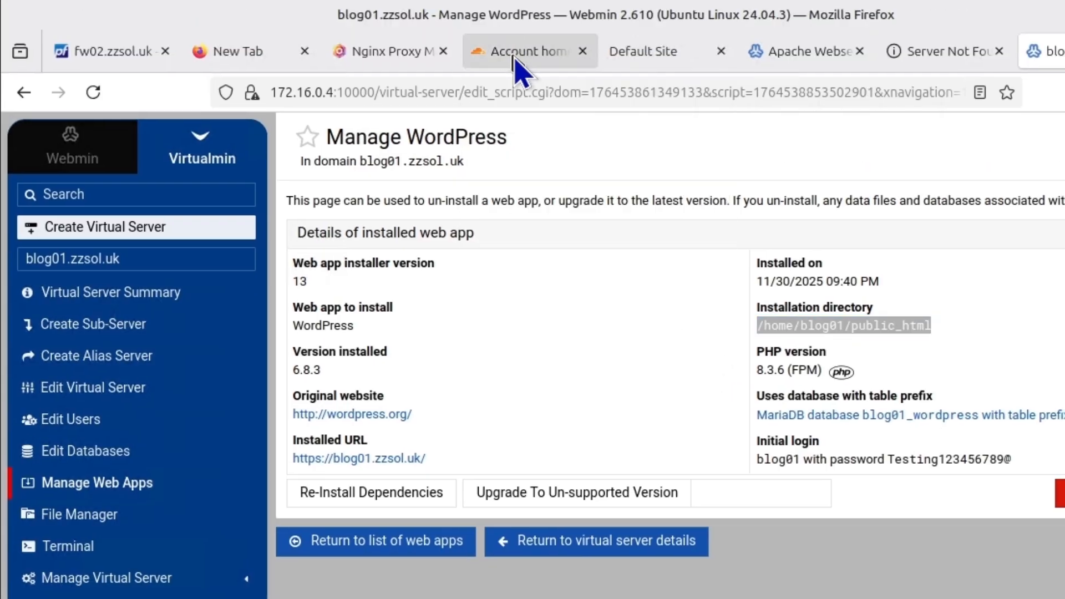
pyautogui.click(515, 55)
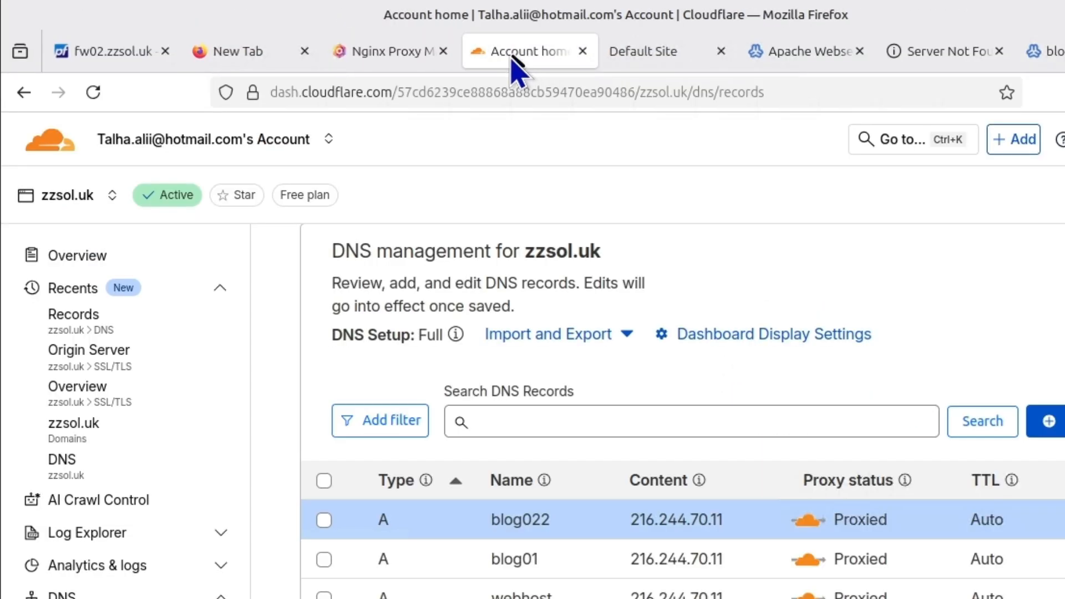
# Set the custom location path to /home/blog01/public_html
pyautogui.click(389, 51)
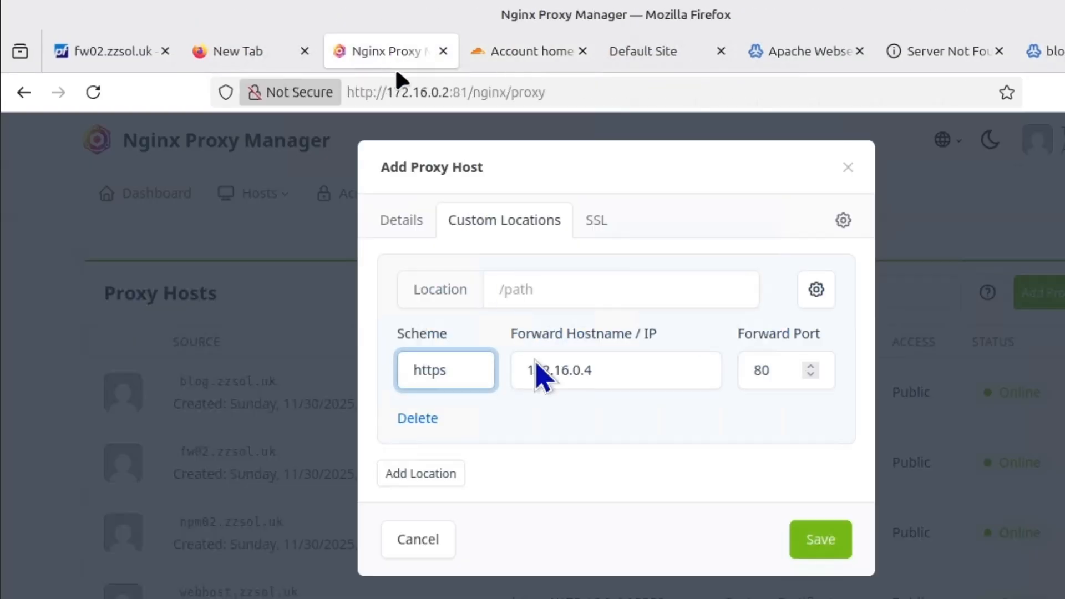
pyautogui.click(561, 289)
pyautogui.hotkey('ctrl', 'v')
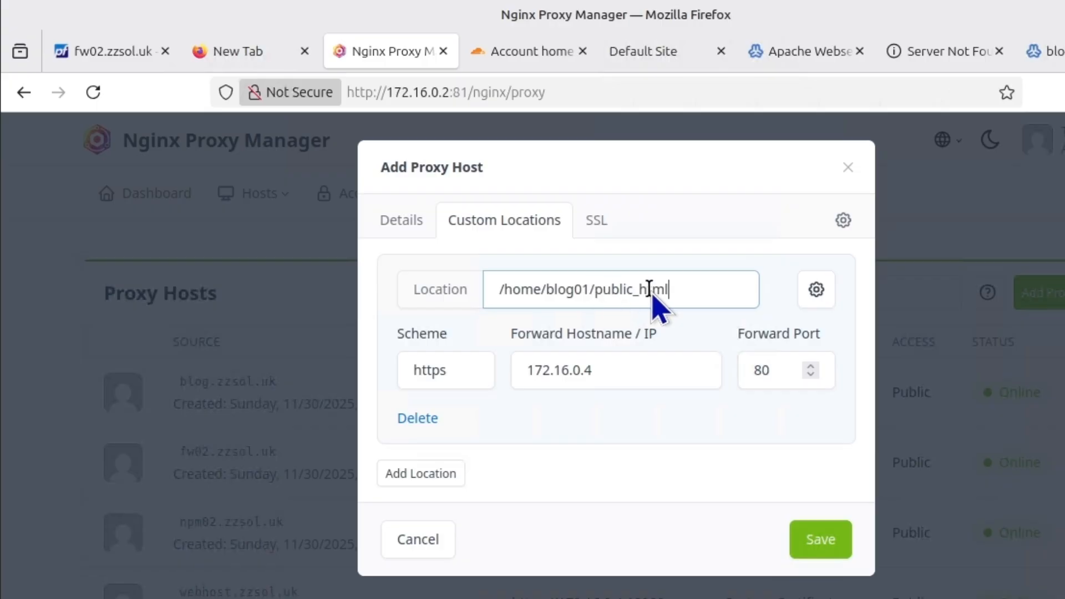
# Attach the zzsol.uk SSL certificate and save the blog01.zzsol.uk proxy host
pyautogui.click(587, 224)
pyautogui.click(542, 299)
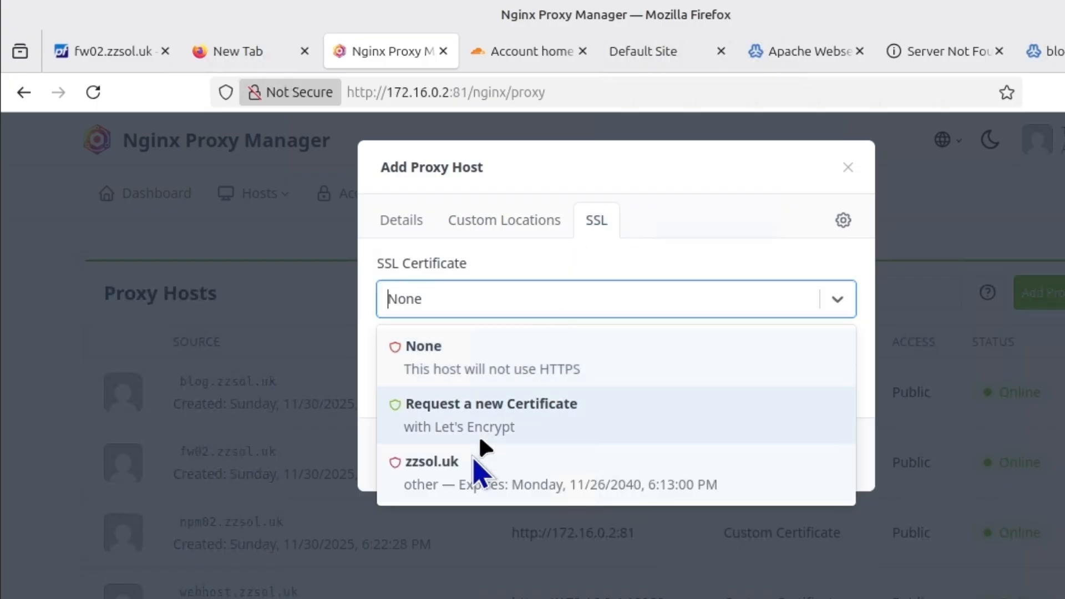
pyautogui.click(527, 473)
pyautogui.click(803, 460)
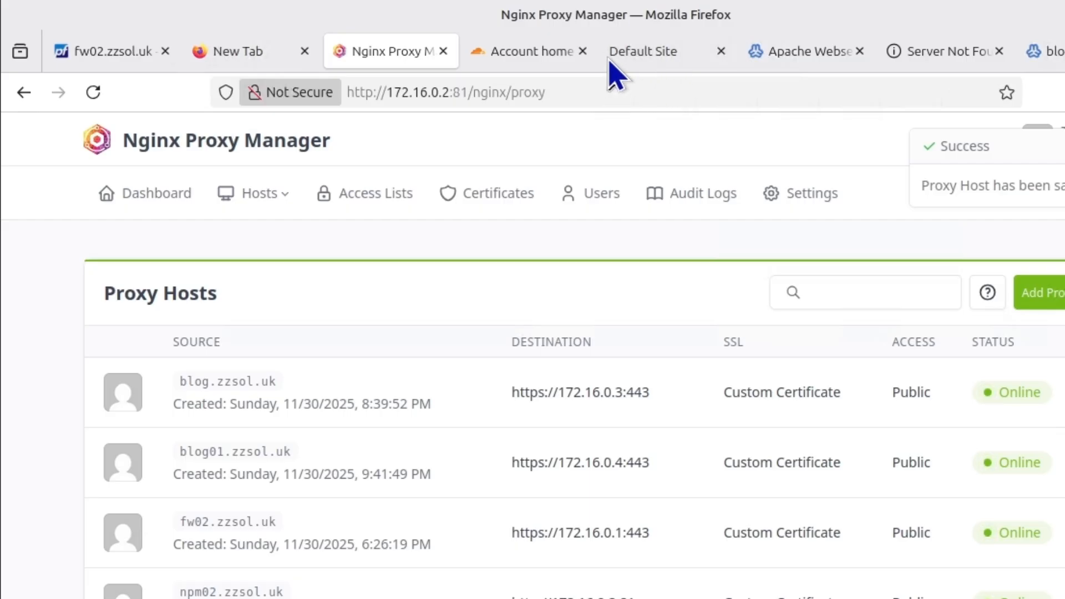
# Review blog01's WordPress details and the zzsol.uk DNS records, then return to Virtualmin's Create Virtual Server form
pyautogui.moveTo(706, 44)
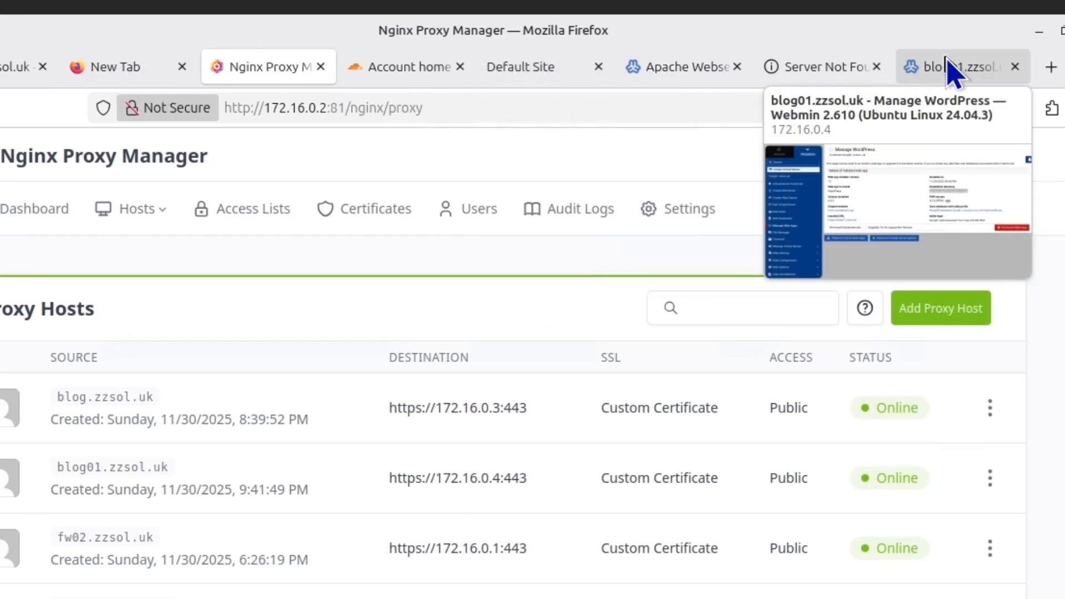
pyautogui.click(1064, 51)
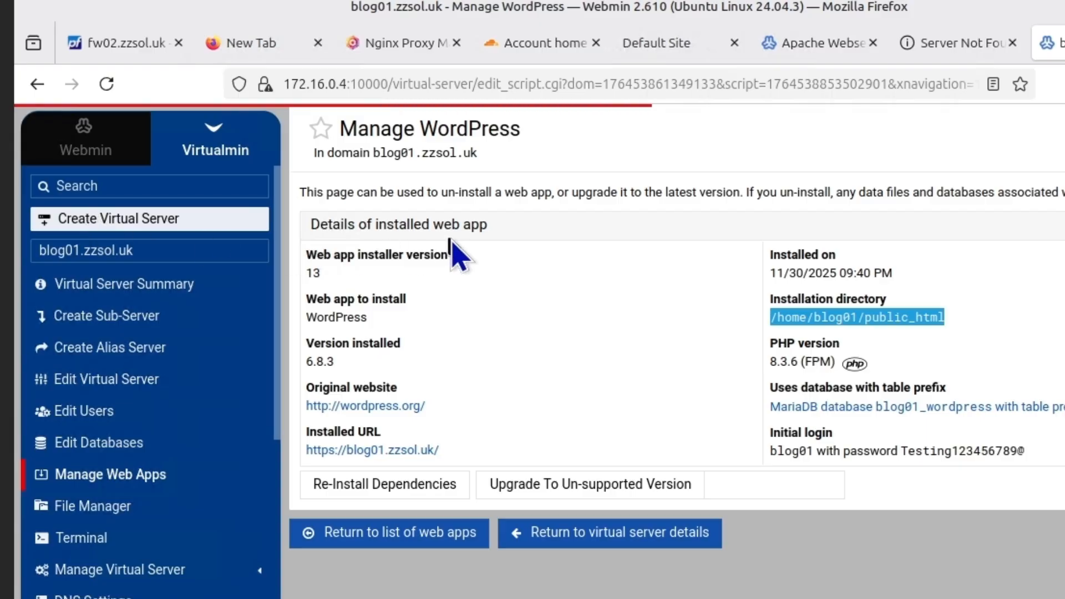
pyautogui.click(535, 43)
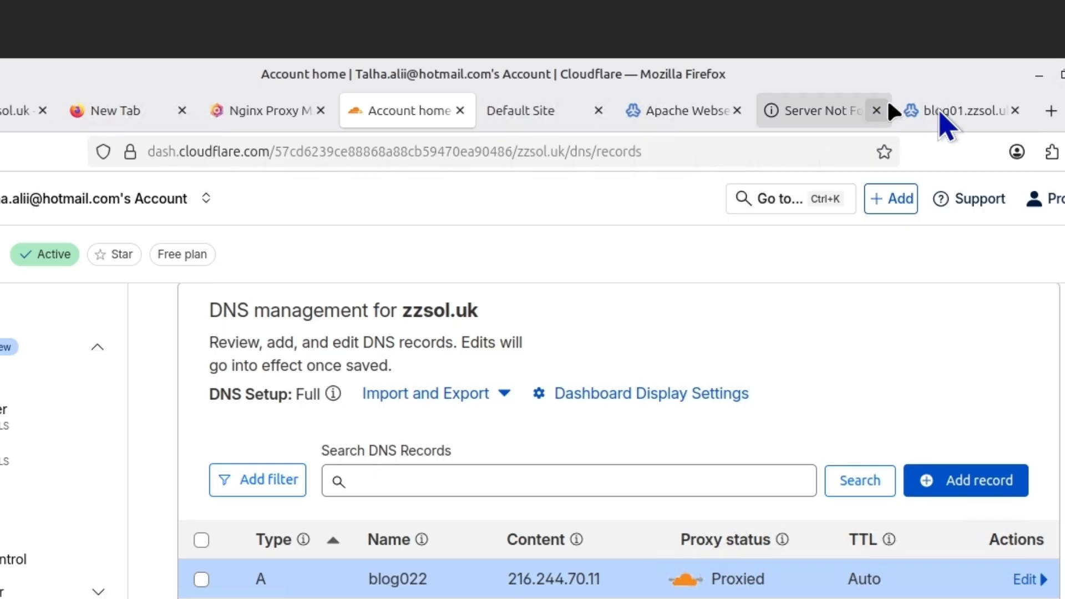
pyautogui.click(949, 118)
# Create the virtual server blog022.zzsol.uk with a custom administration username
pyautogui.click(450, 136)
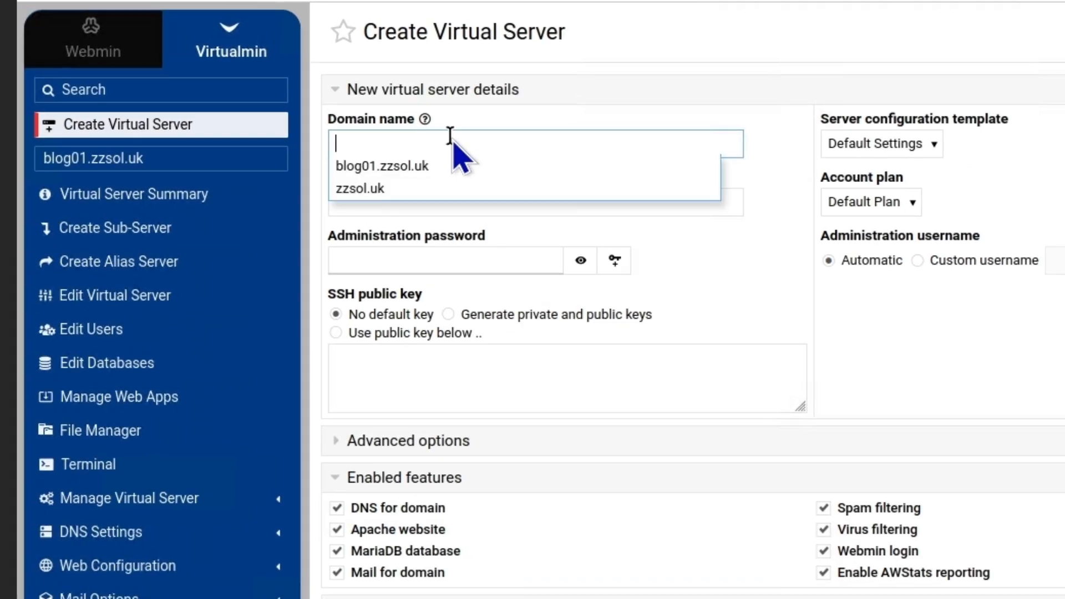
pyautogui.write('blog022.zzsol.uk')
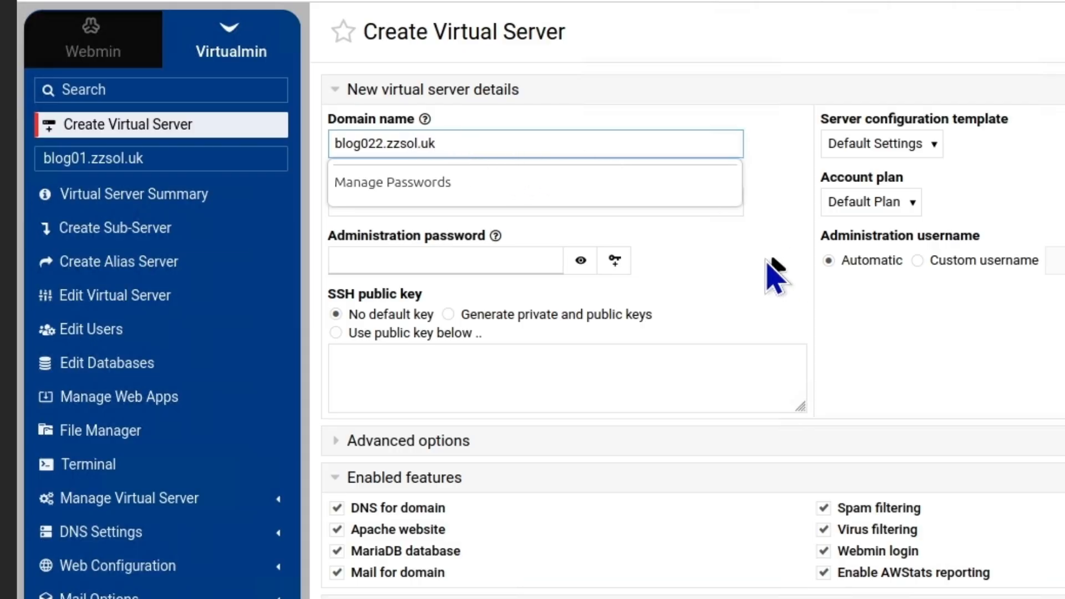
pyautogui.click(917, 260)
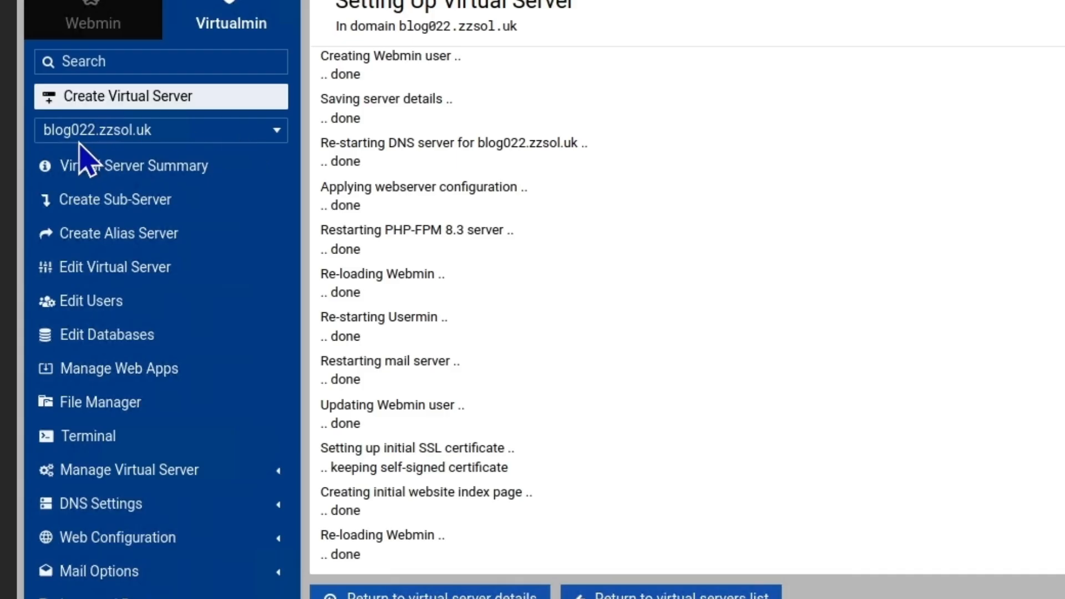
pyautogui.click(276, 132)
# For blog022.zzsol.uk, choose WordPress under Manage Web Apps and show its install options
pyautogui.click(276, 134)
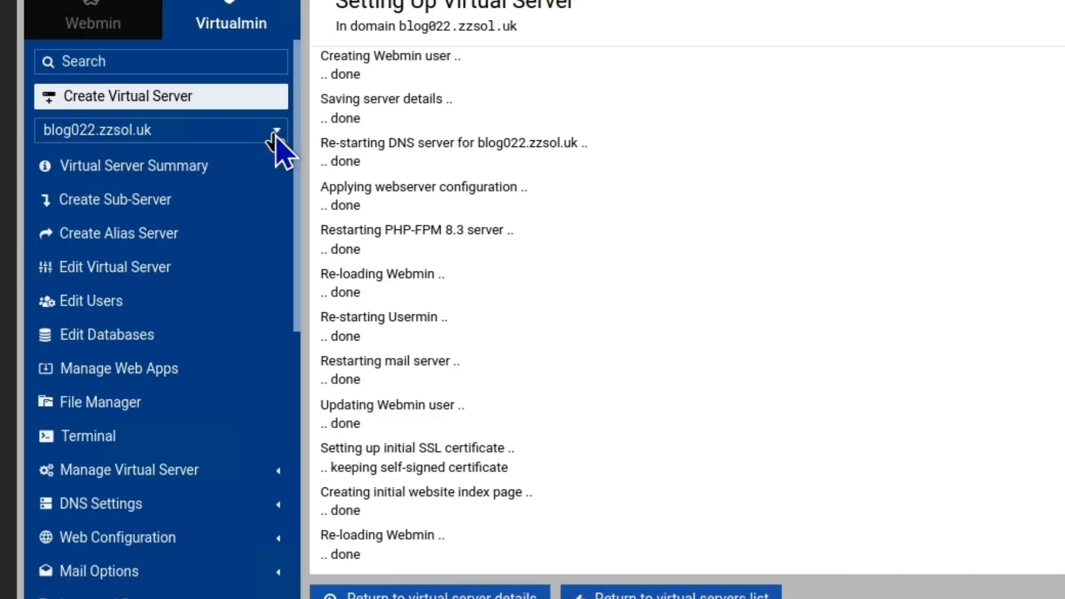
pyautogui.click(116, 369)
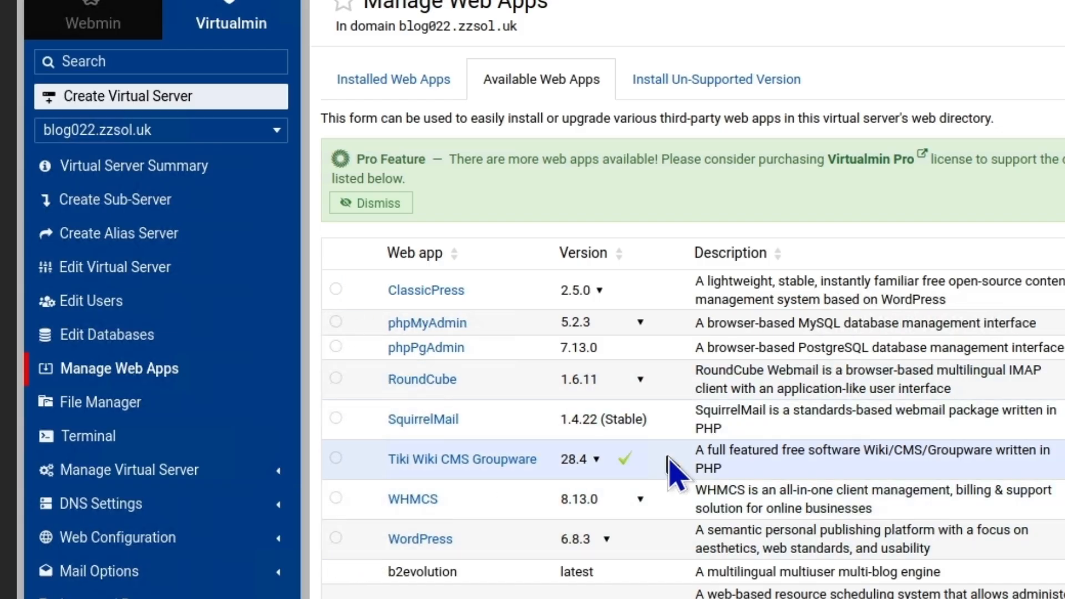
pyautogui.scroll(-2, 671, 469)
pyautogui.scroll(2, 671, 469)
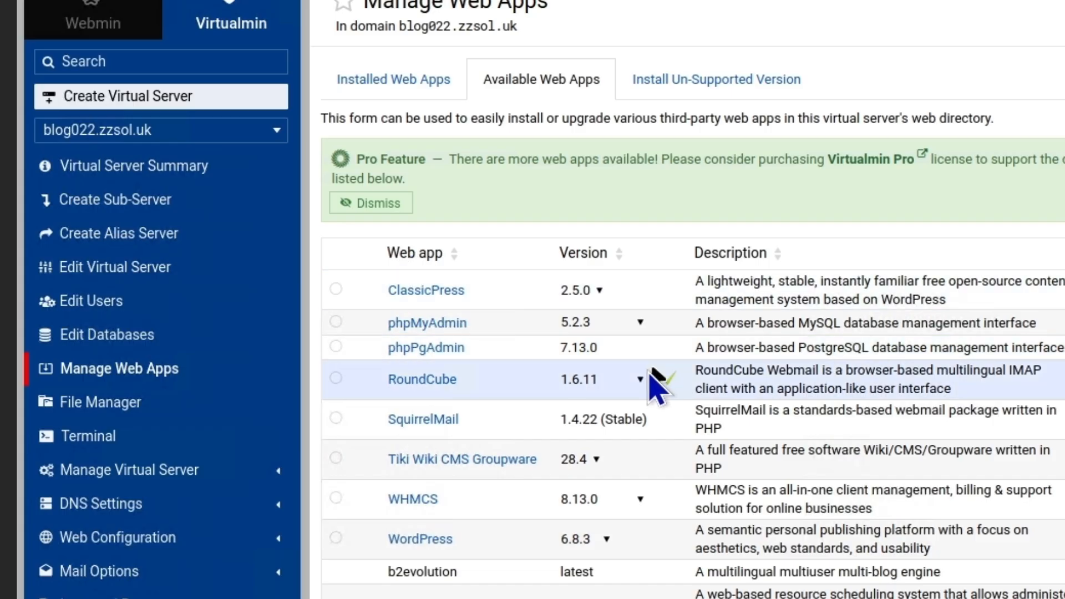
pyautogui.scroll(-10, 582, 474)
pyautogui.scroll(3, 554, 422)
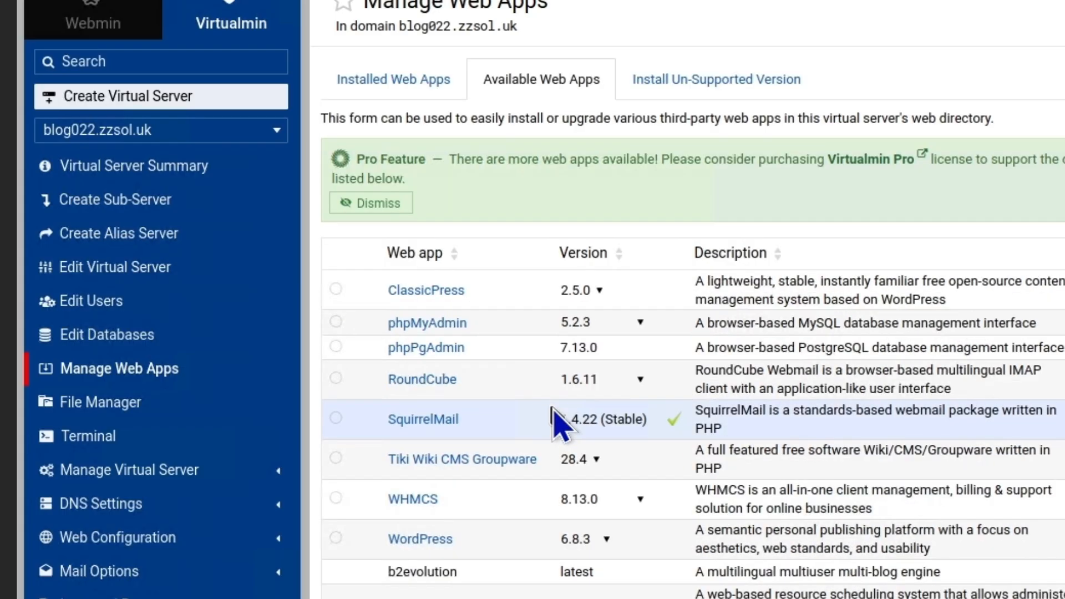
pyautogui.click(336, 538)
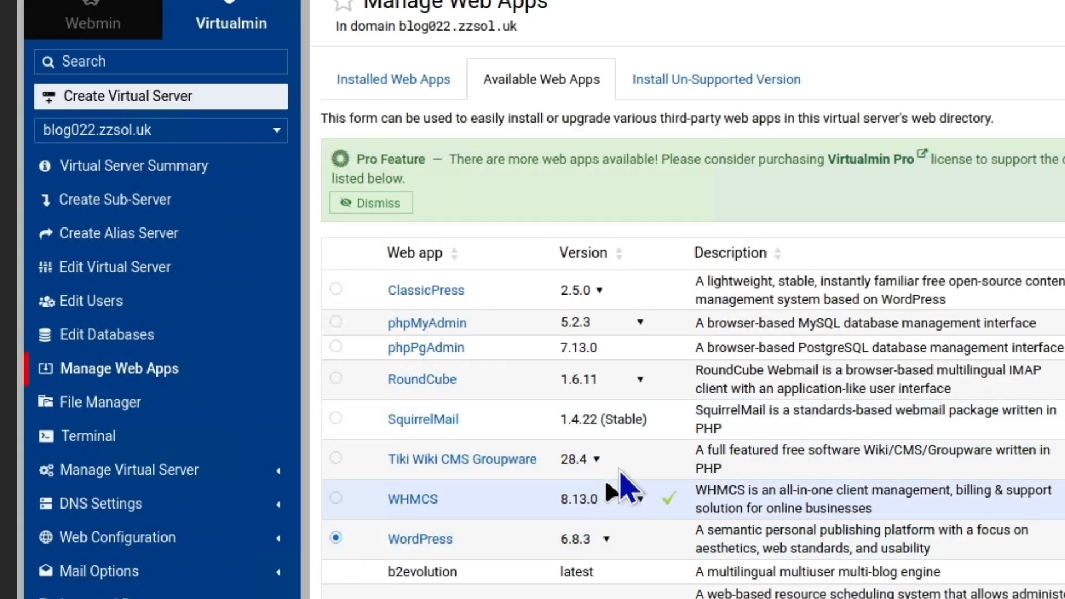
pyautogui.scroll(-10, 672, 455)
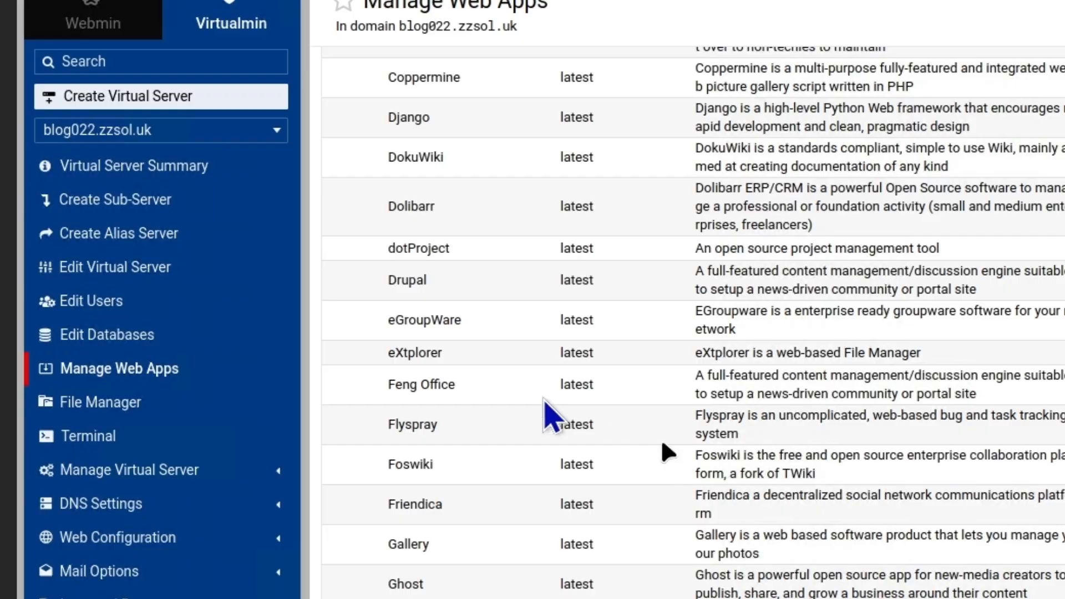
pyautogui.scroll(-10, 561, 407)
pyautogui.scroll(-5, 556, 392)
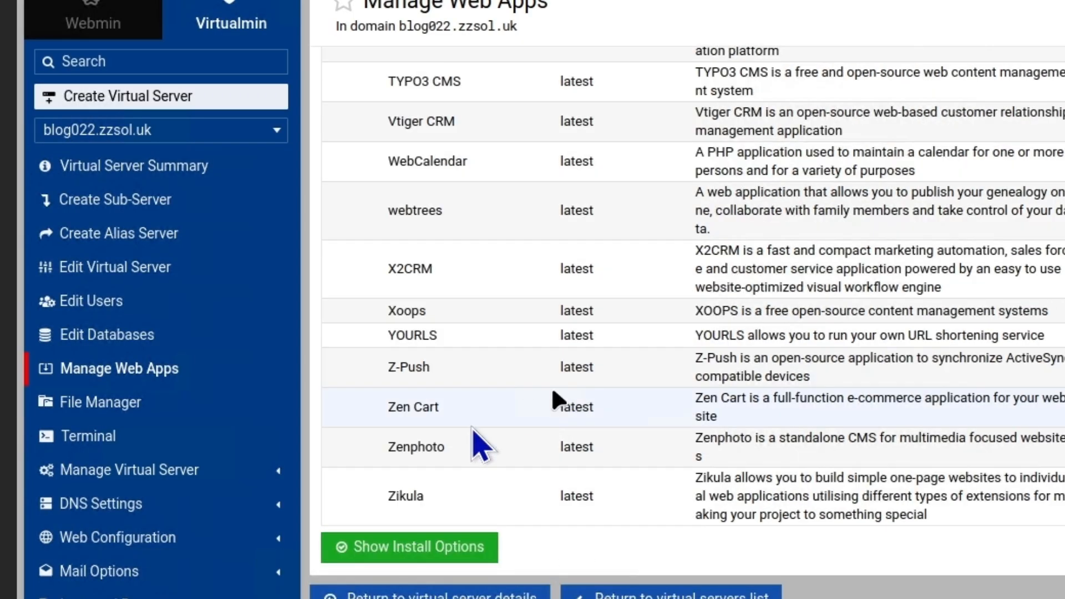
pyautogui.click(407, 548)
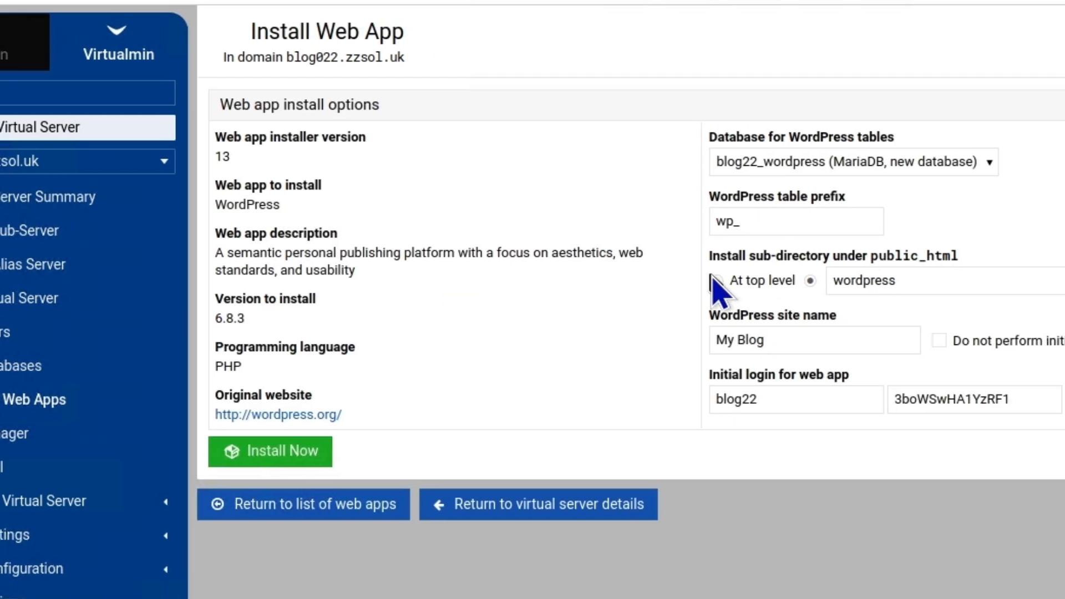
# Install WordPress at blog022.zzsol.uk's top level, replacing the generated admin password with a saved one
pyautogui.click(648, 300)
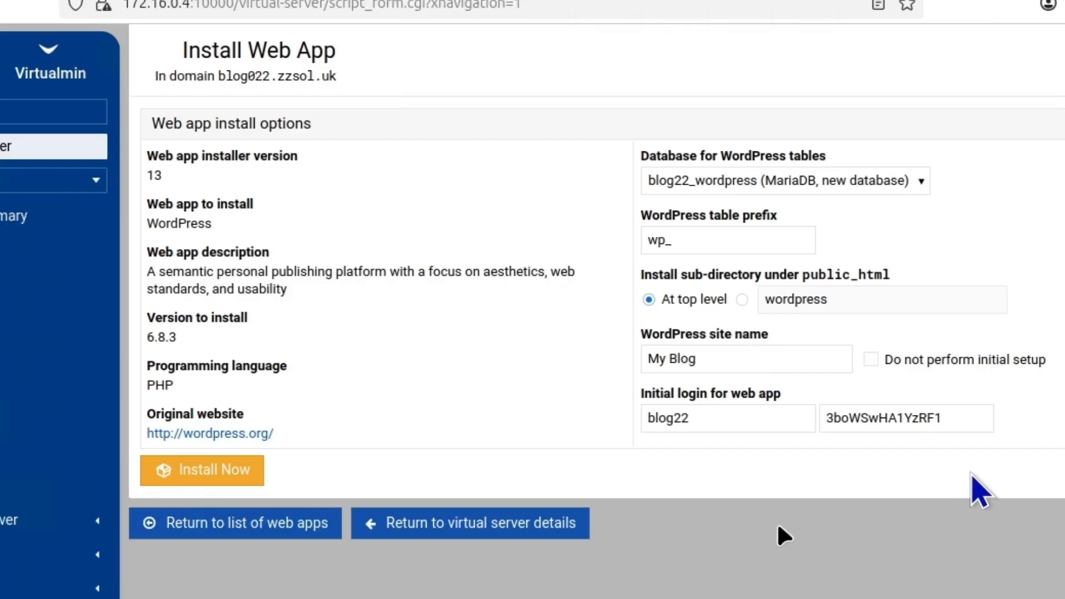
pyautogui.click(176, 478)
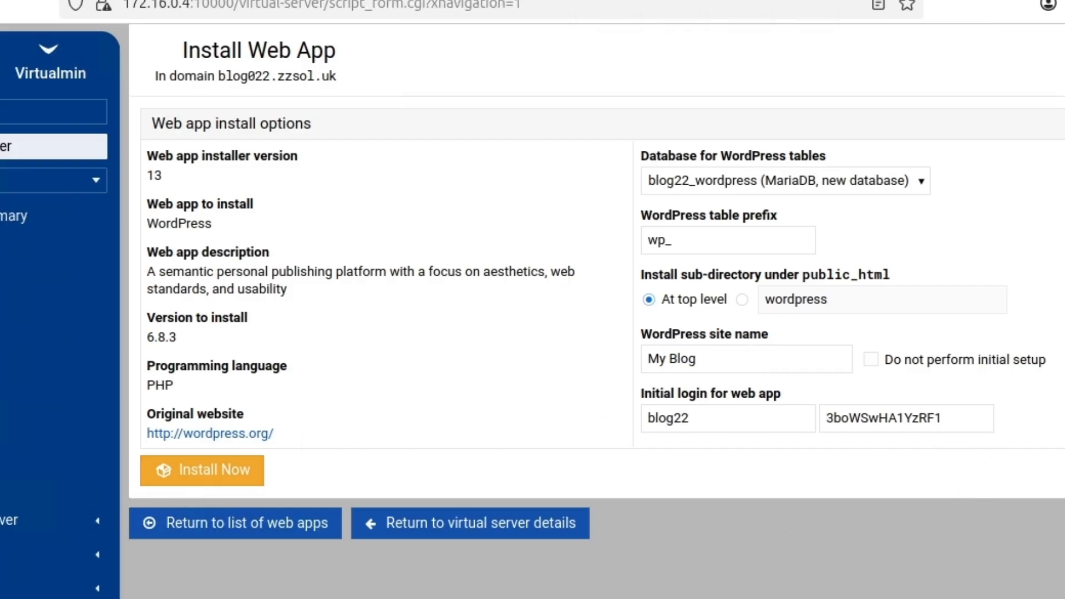
pyautogui.doubleClick(956, 417)
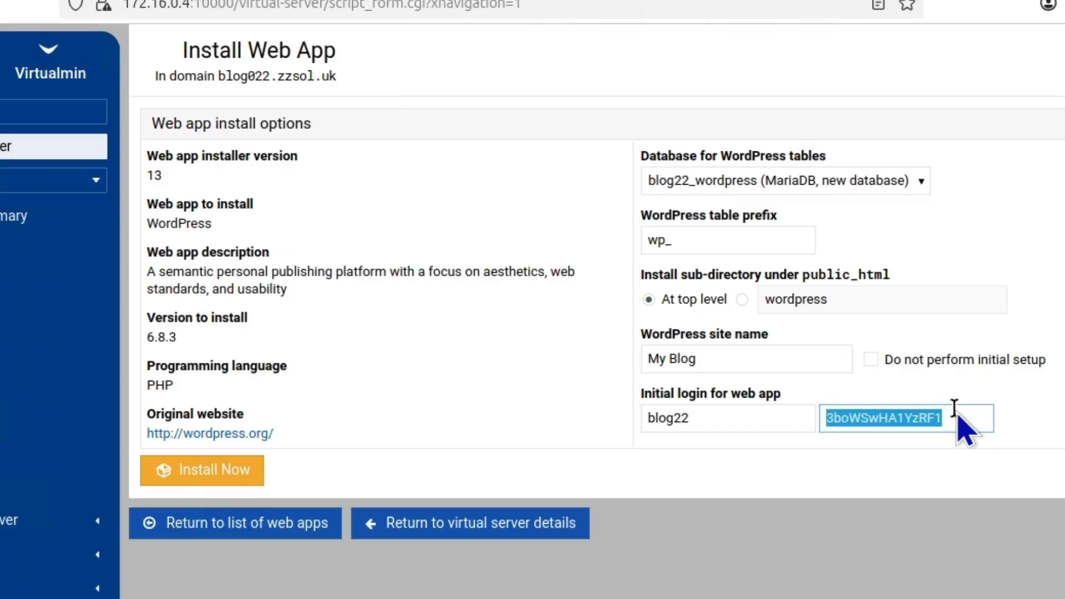
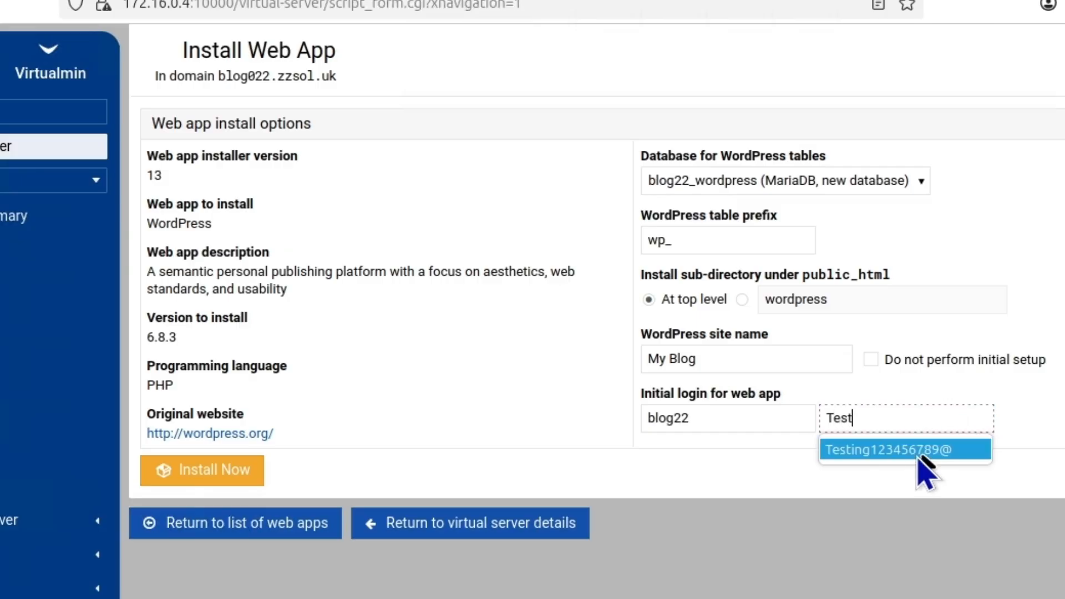
pyautogui.click(916, 450)
pyautogui.click(716, 419)
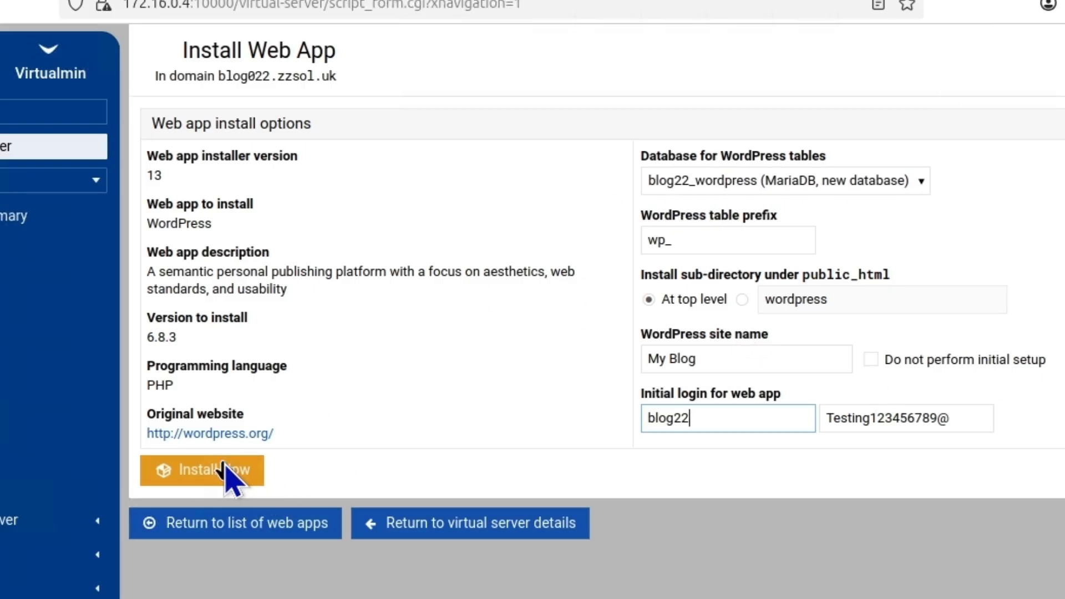
pyautogui.click(231, 476)
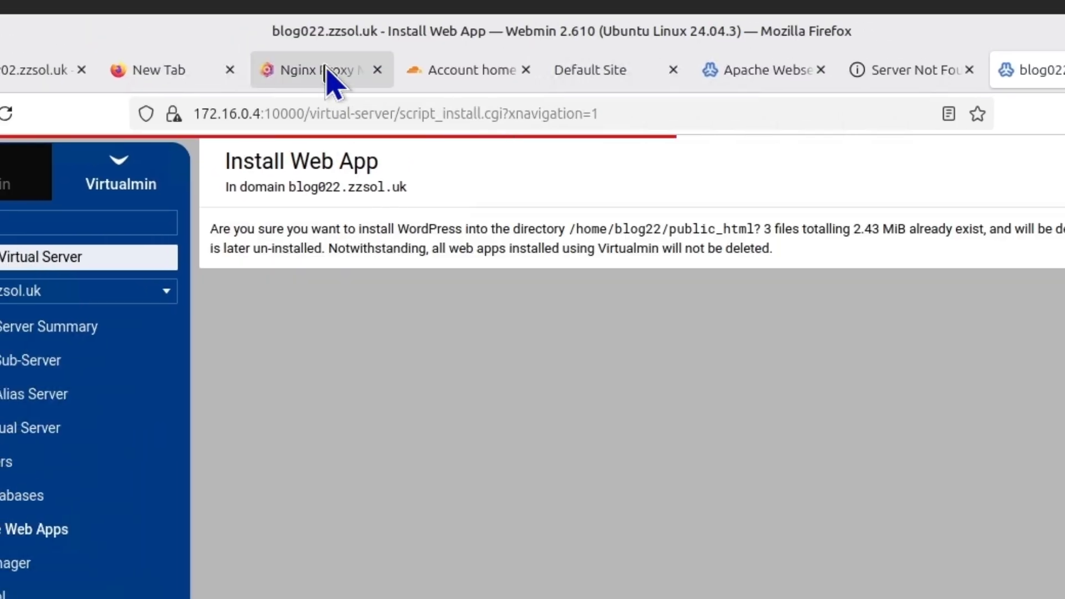
pyautogui.click(322, 72)
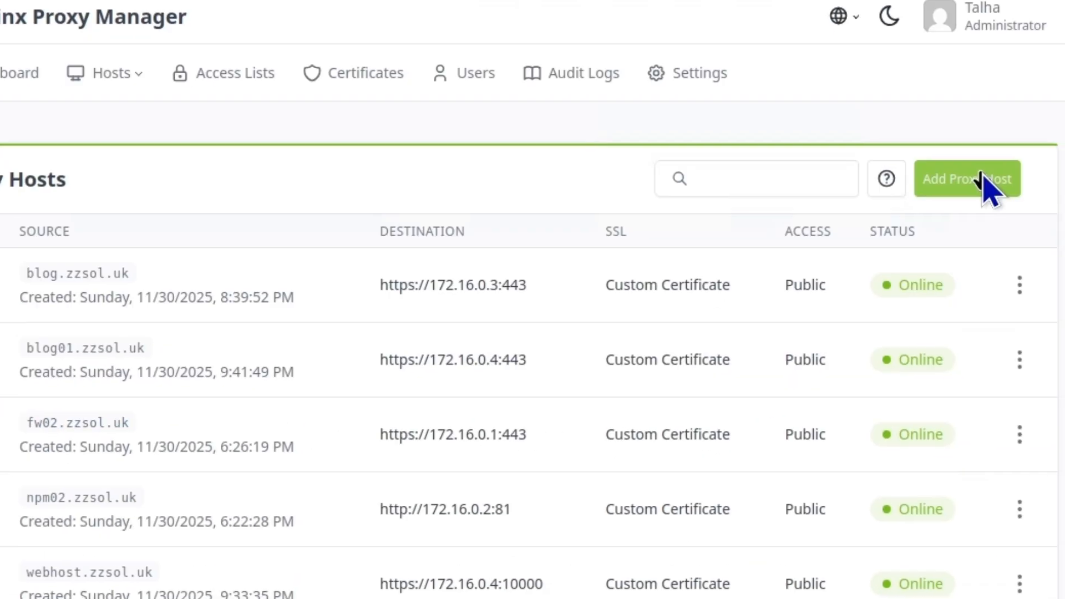
# Add a new proxy host with the domain blog022.zzsol.uk
pyautogui.click(1052, 327)
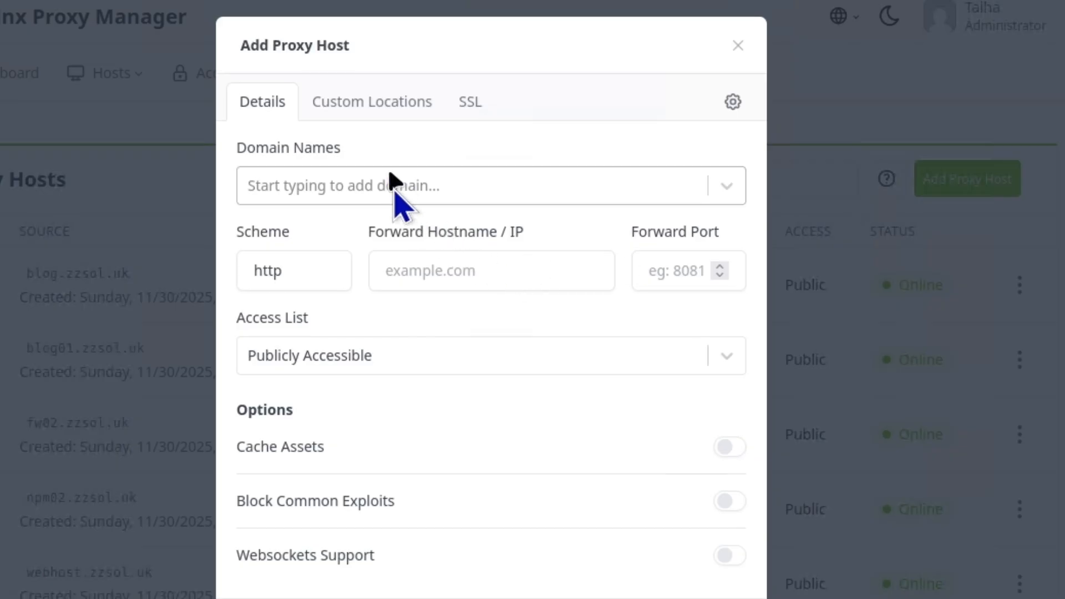
pyautogui.click(392, 188)
pyautogui.write('blog022.zzsol.uk')
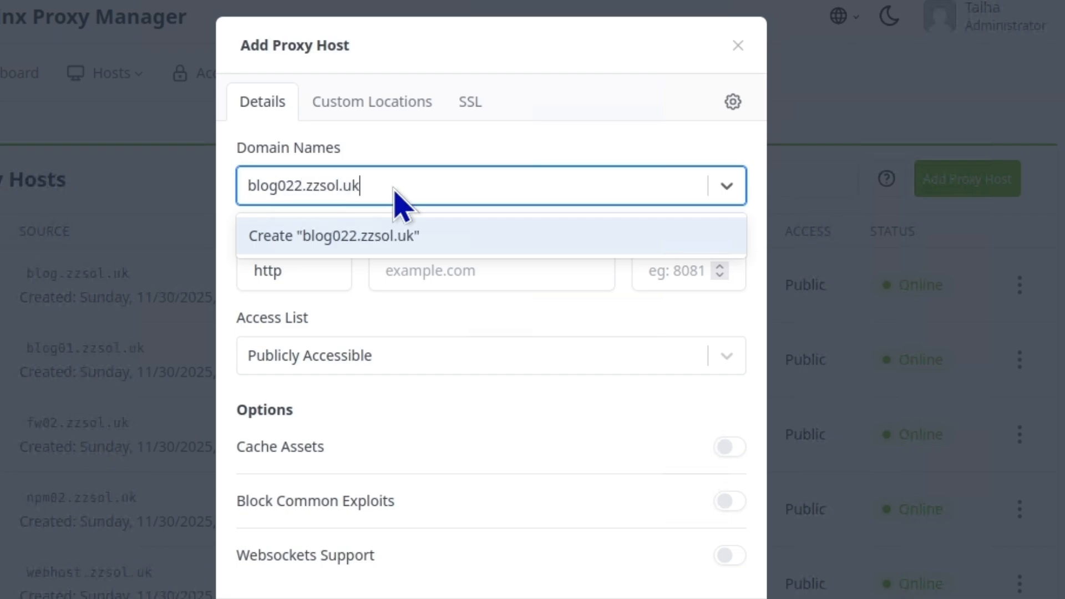
pyautogui.click(372, 236)
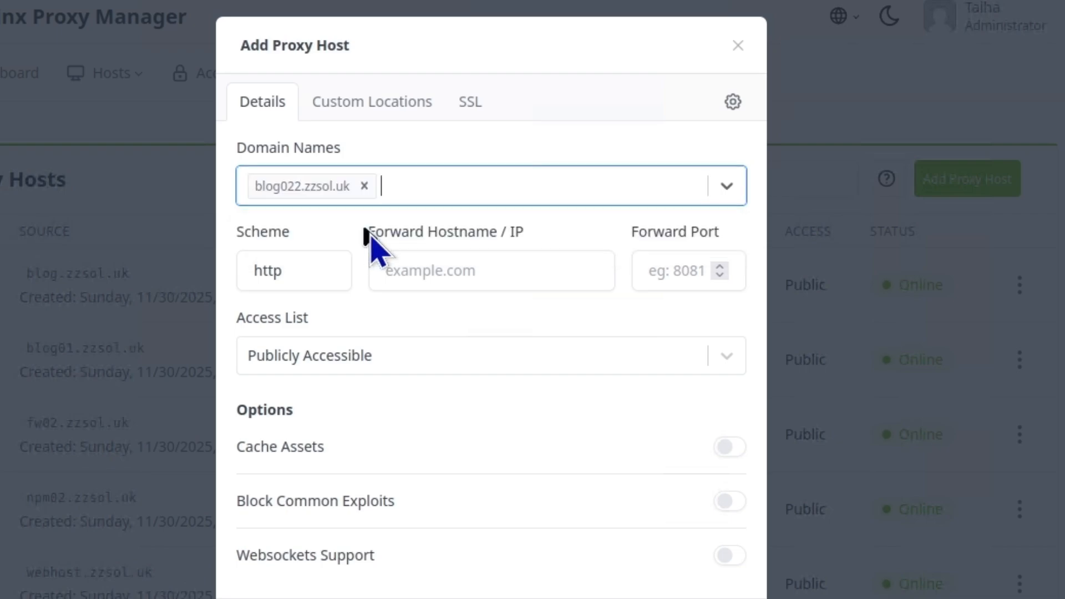
# Forward the blog022.zzsol.uk host over https to 172.16.0.4, port 443
pyautogui.click(480, 283)
pyautogui.click(285, 282)
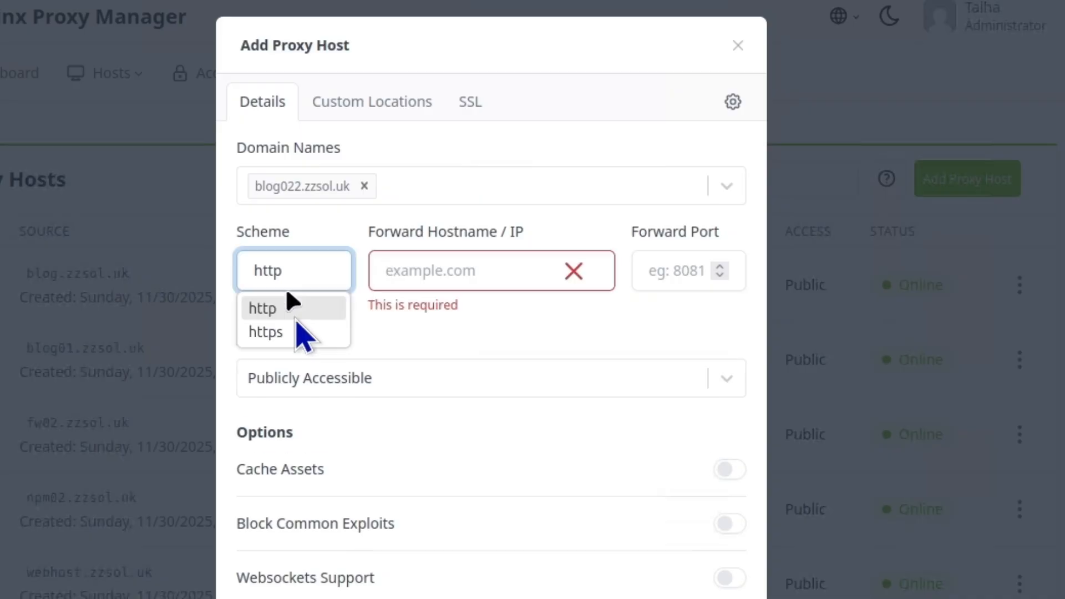
pyautogui.click(296, 332)
pyautogui.click(505, 269)
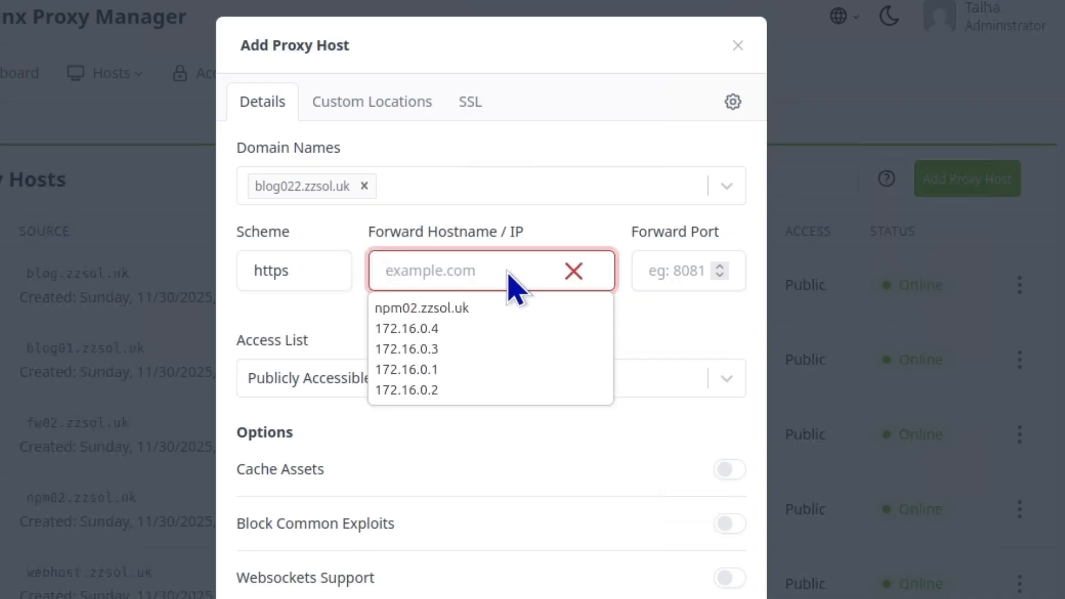
pyautogui.write('172.16.0.4')
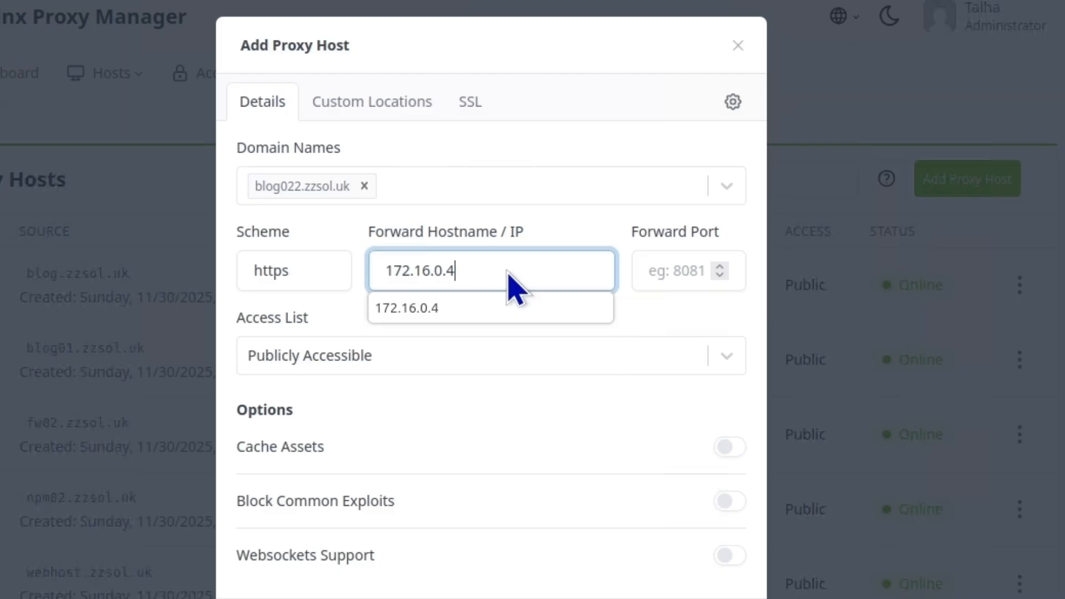
pyautogui.click(497, 307)
pyautogui.click(673, 266)
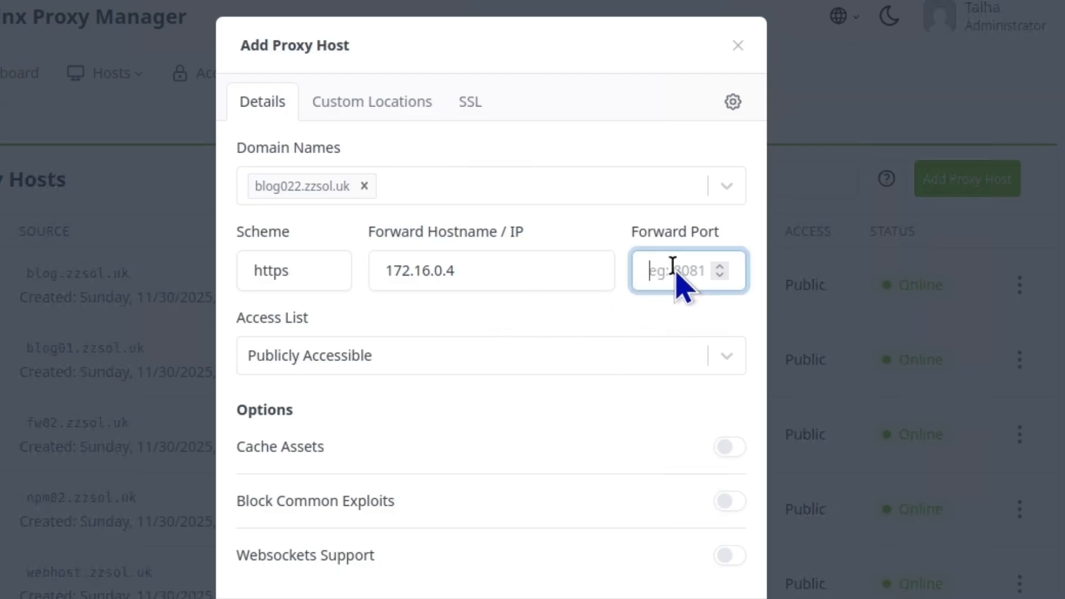
pyautogui.click(383, 107)
# Add a custom location that forwards over https to 172.16.0.4
pyautogui.click(491, 174)
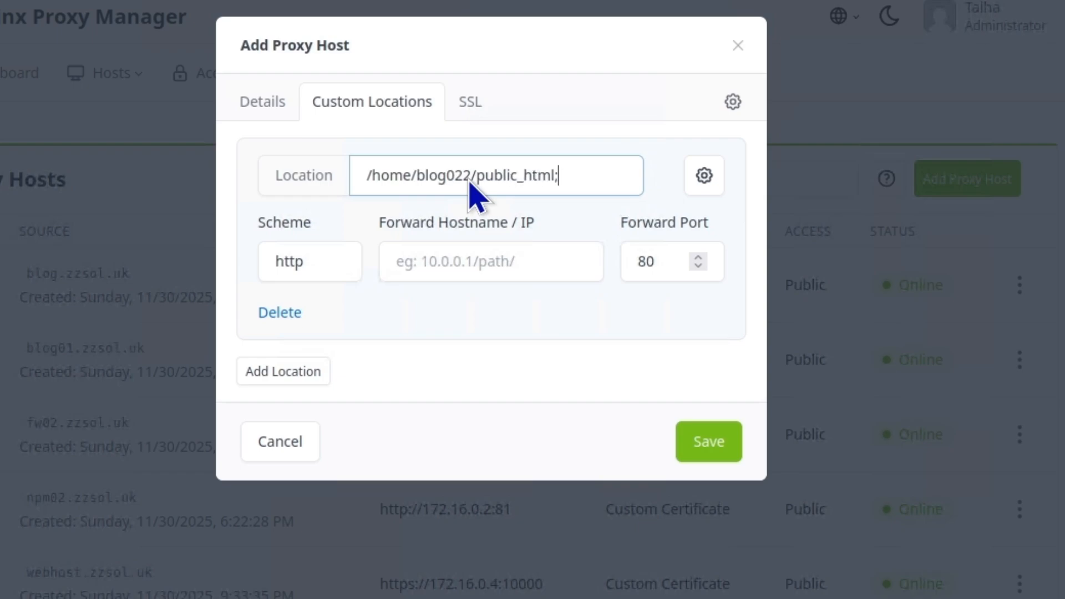
pyautogui.click(476, 260)
pyautogui.write('172.1')
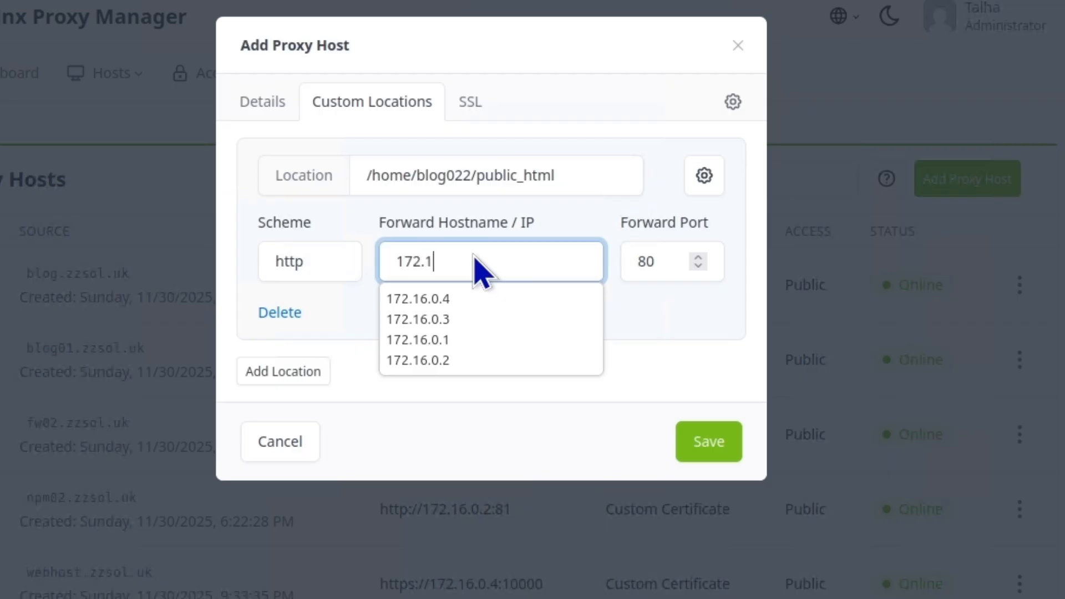
pyautogui.write('6..............0.4')
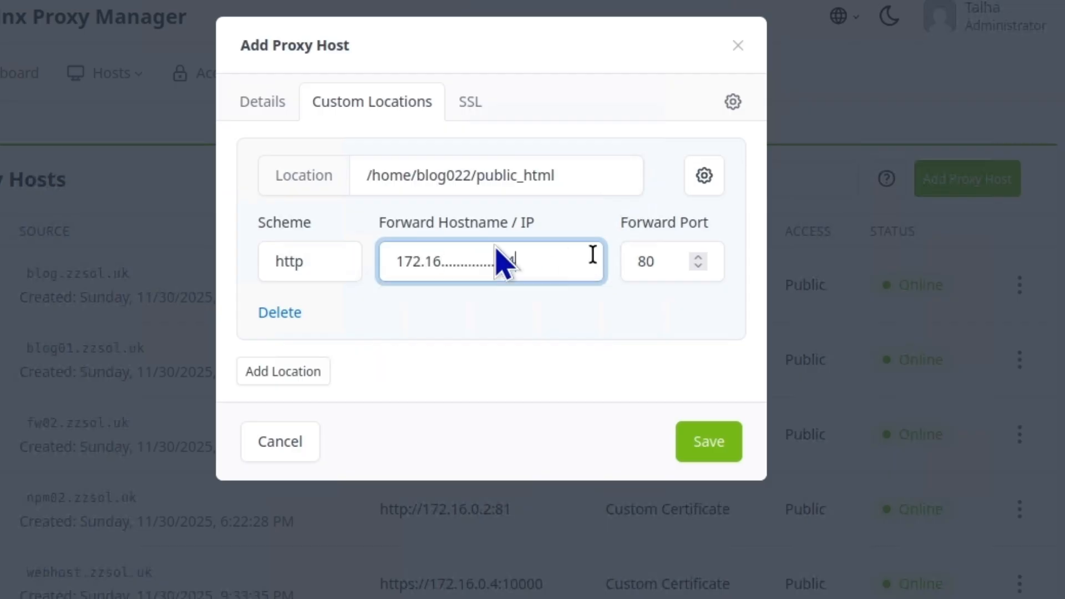
pyautogui.click(287, 261)
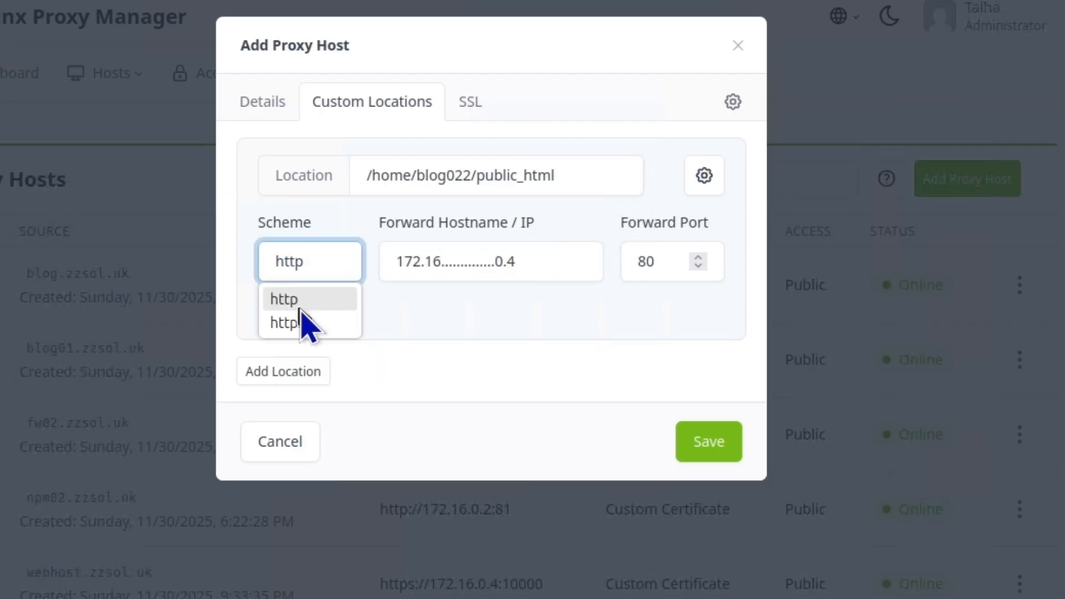
pyautogui.click(306, 323)
pyautogui.click(535, 263)
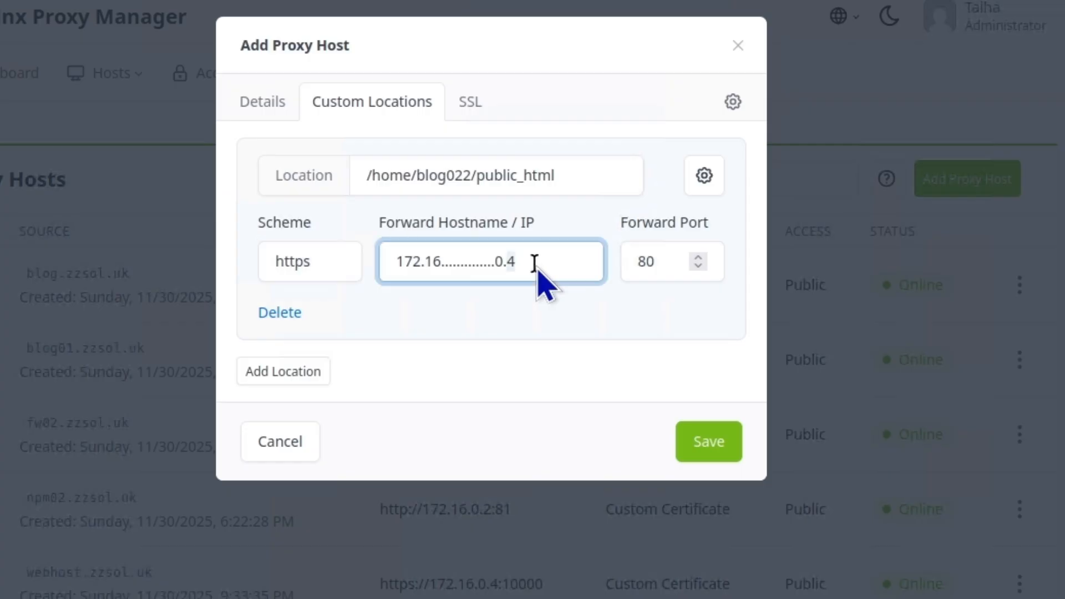
pyautogui.tripleClick(535, 263)
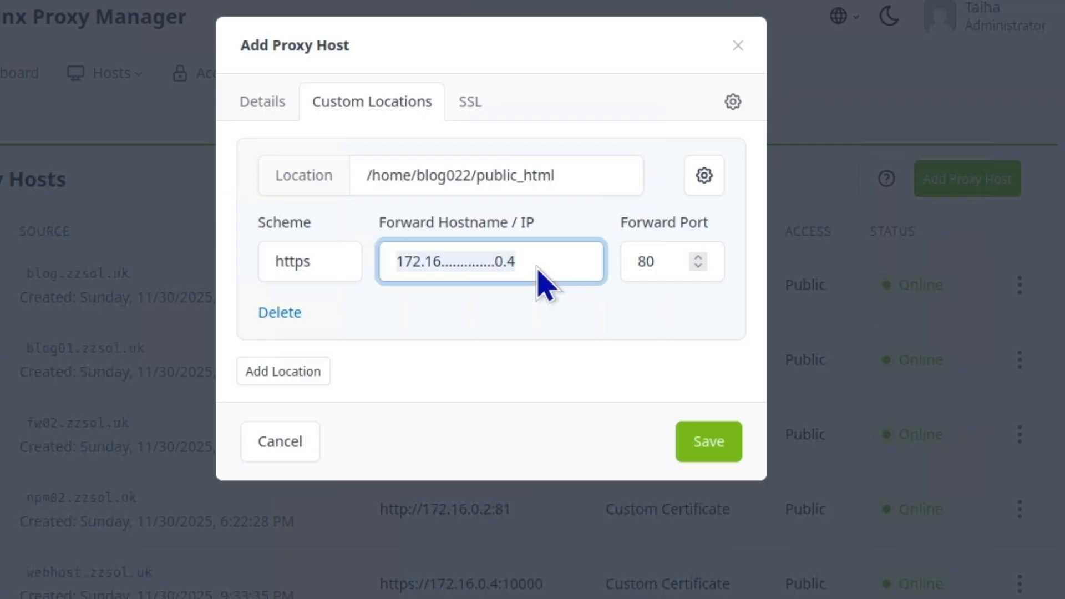
pyautogui.write('172.16.0.4')
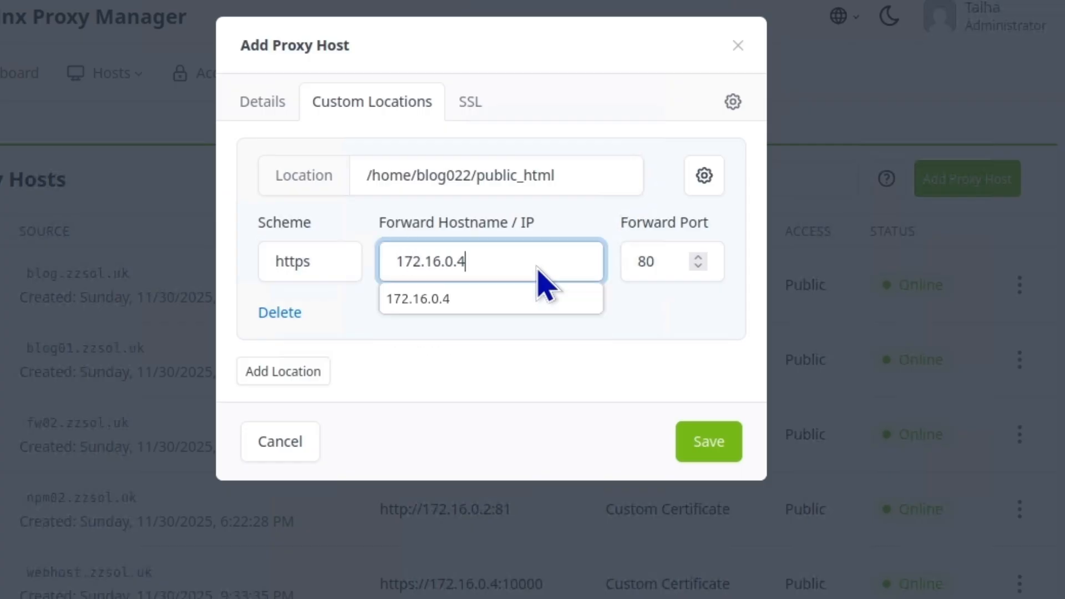
pyautogui.click(490, 295)
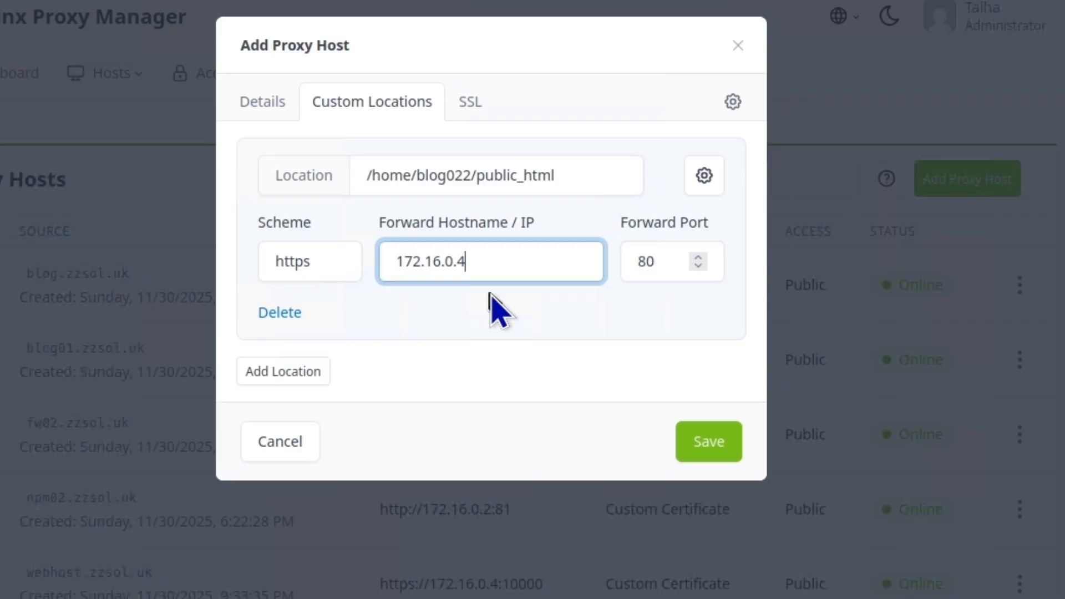
# Secure the proxy host with the zzsol.uk SSL certificate and save it
pyautogui.click(474, 106)
pyautogui.click(430, 185)
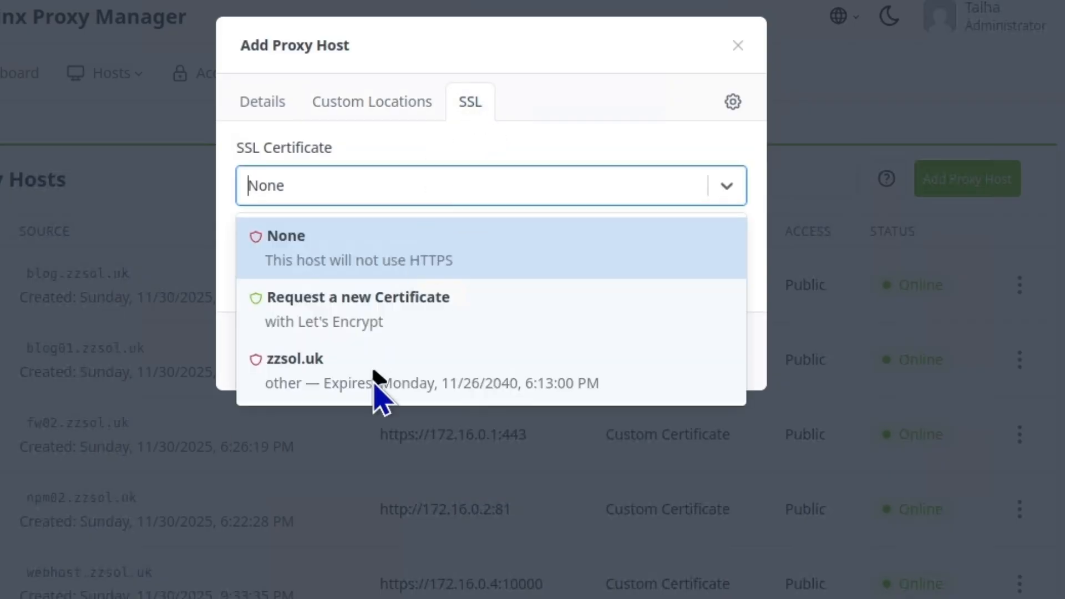
pyautogui.click(373, 382)
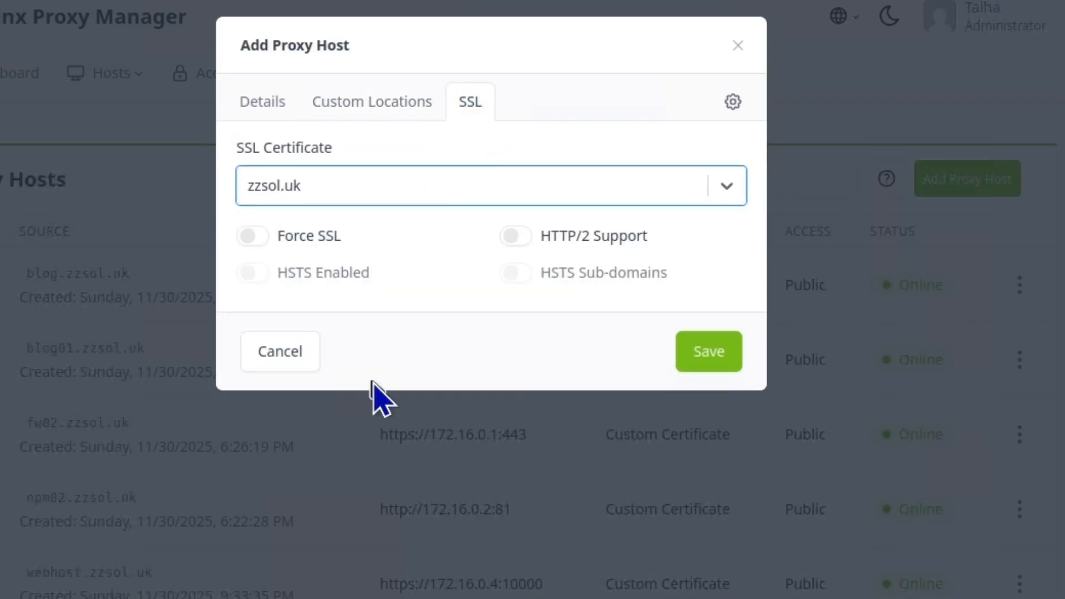
pyautogui.click(708, 358)
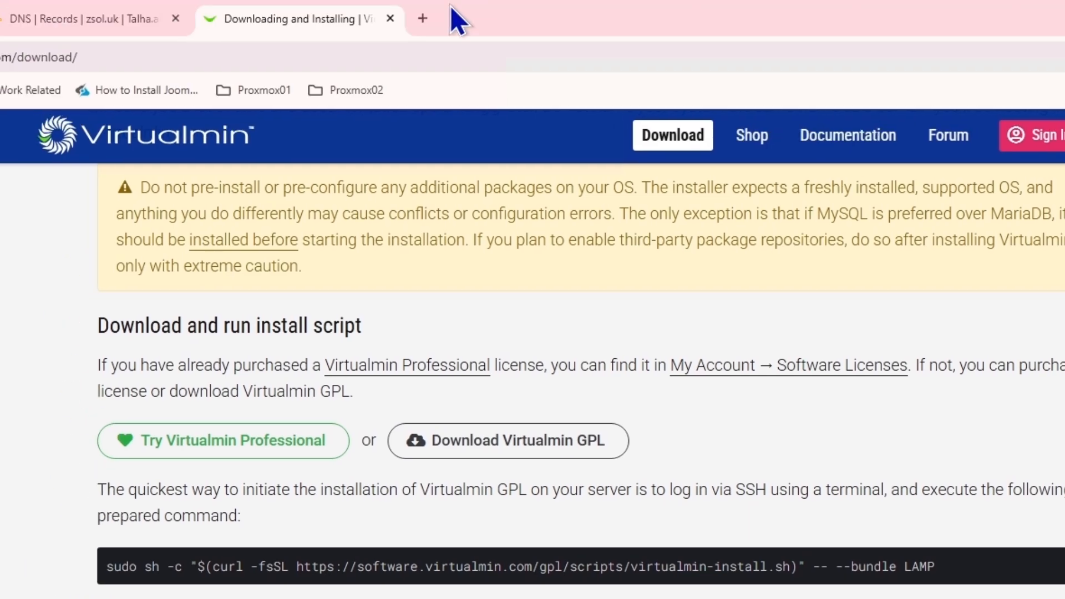
# Load blog01.zzsol.uk and blog022.zzsol.uk in new Chrome tabs
pyautogui.click(417, 13)
pyautogui.write('blog')
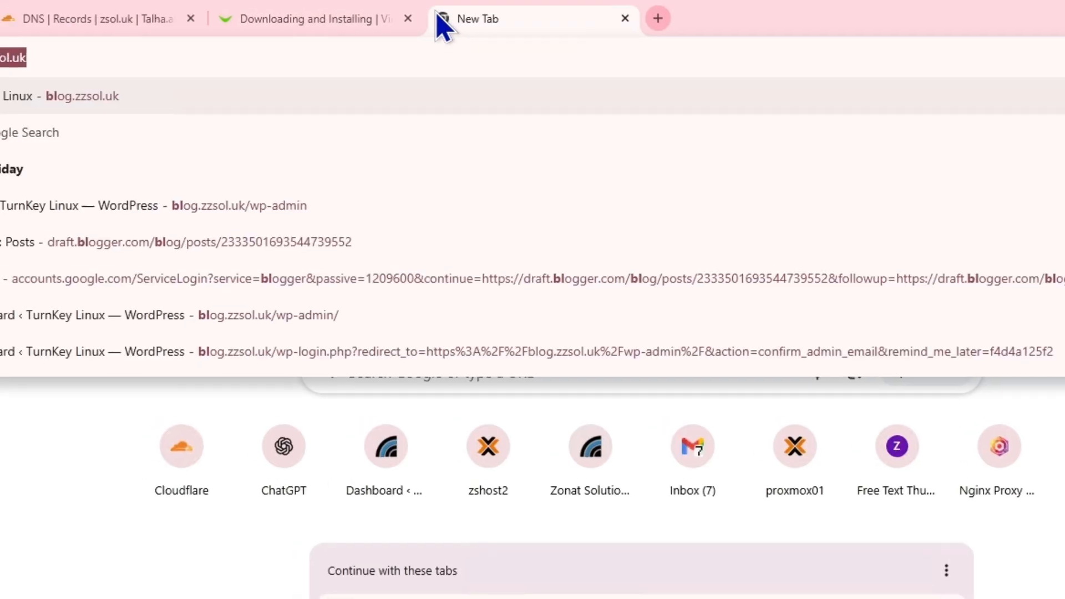
pyautogui.write('01')
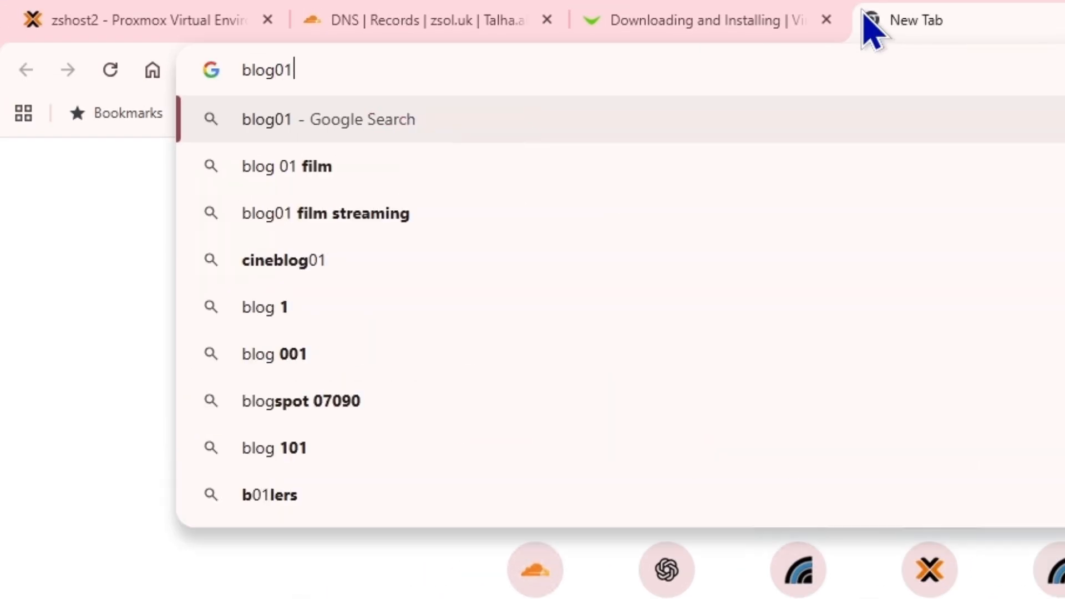
pyautogui.write('.zzsol.uk')
pyautogui.press('Return')
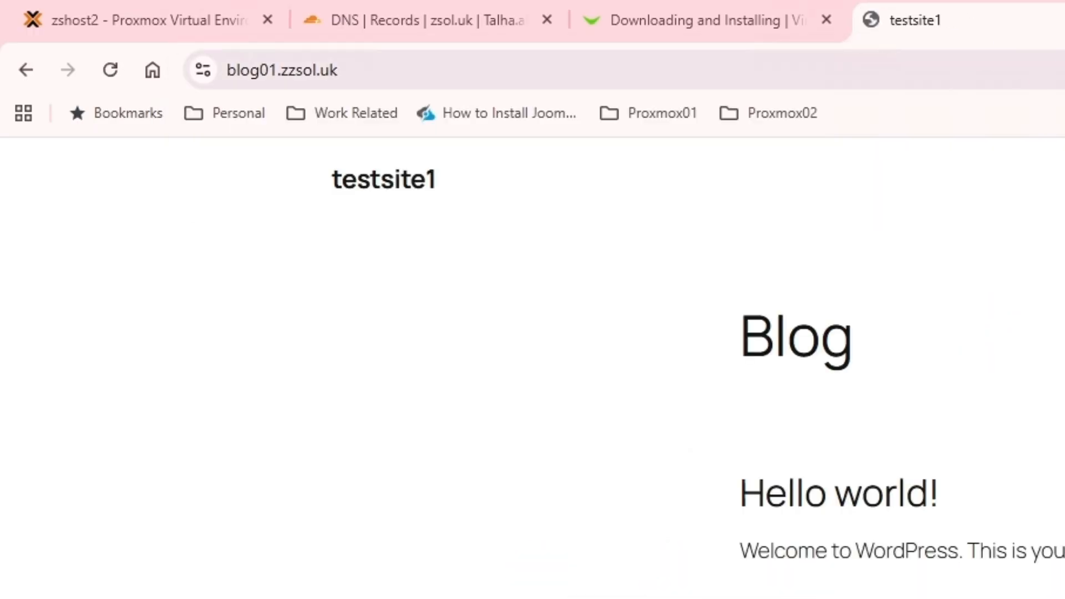
pyautogui.hotkey('ctrl', 't')
pyautogui.write('blog')
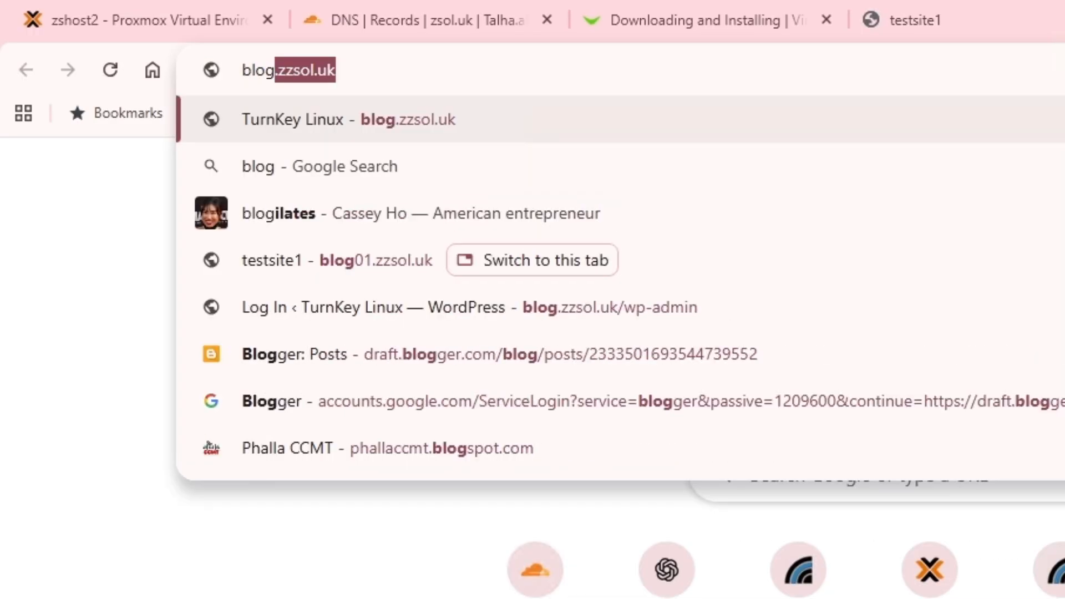
pyautogui.write('02')
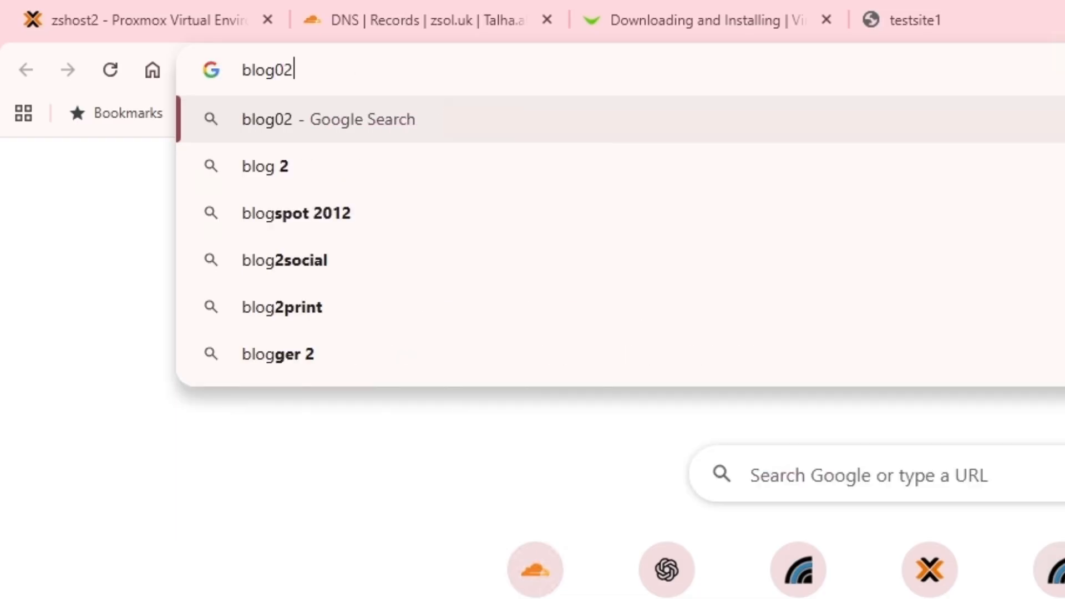
pyautogui.write('2.zzsol.uk')
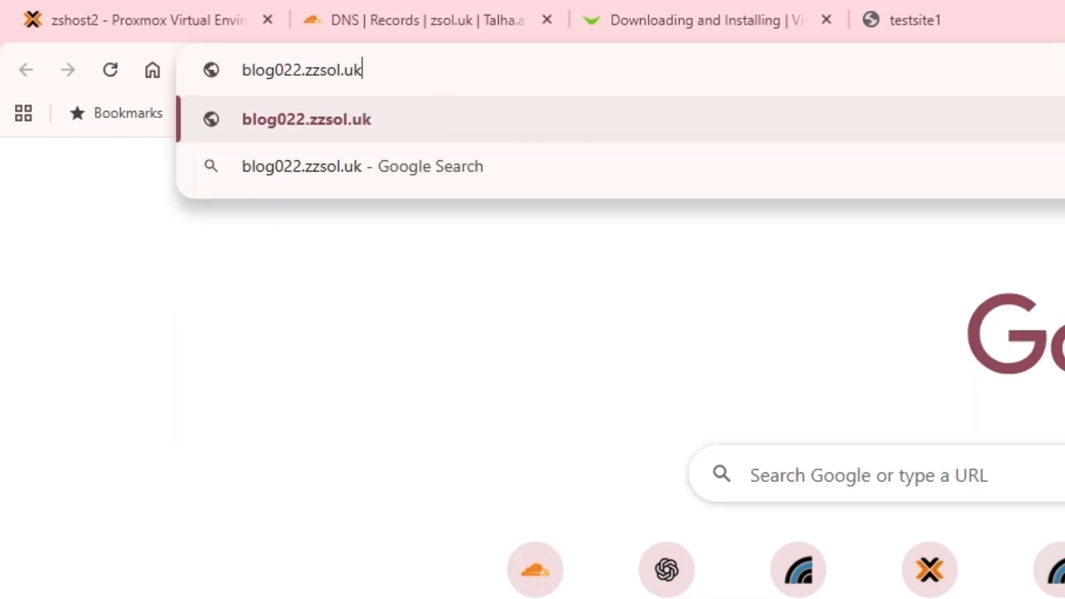
pyautogui.press('Return')
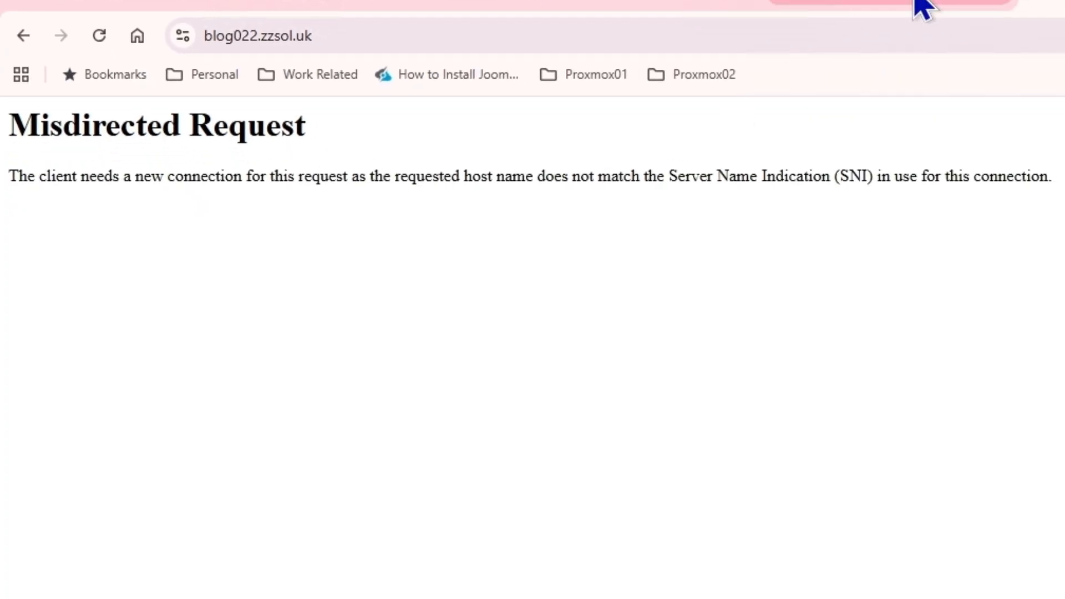
# Close the Proxmox console window, confirming you want to leave the page
pyautogui.click(922, 7)
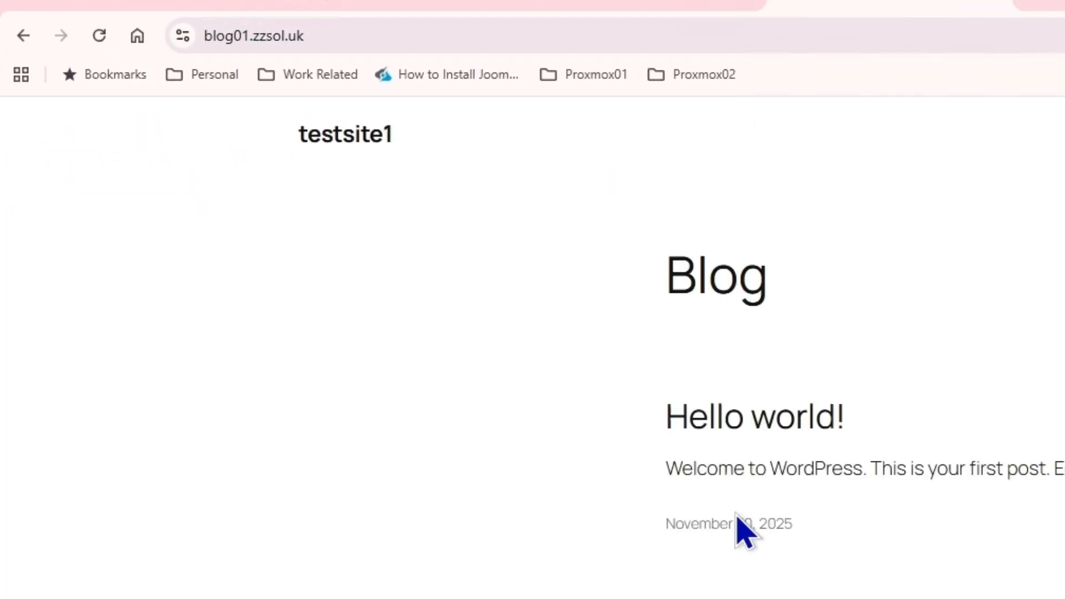
pyautogui.click(280, 33)
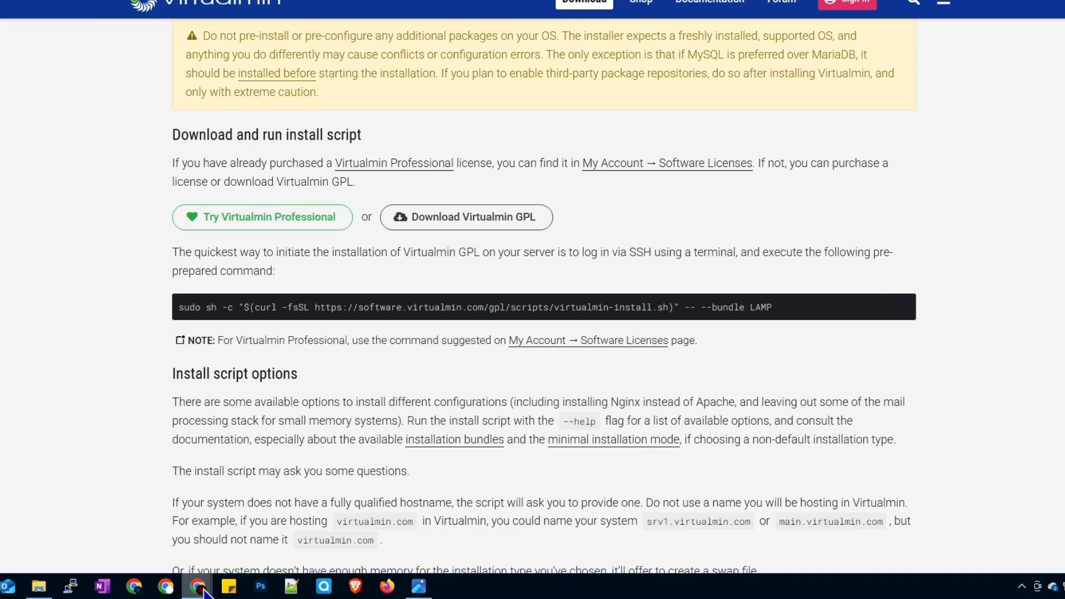
pyautogui.moveTo(205, 593)
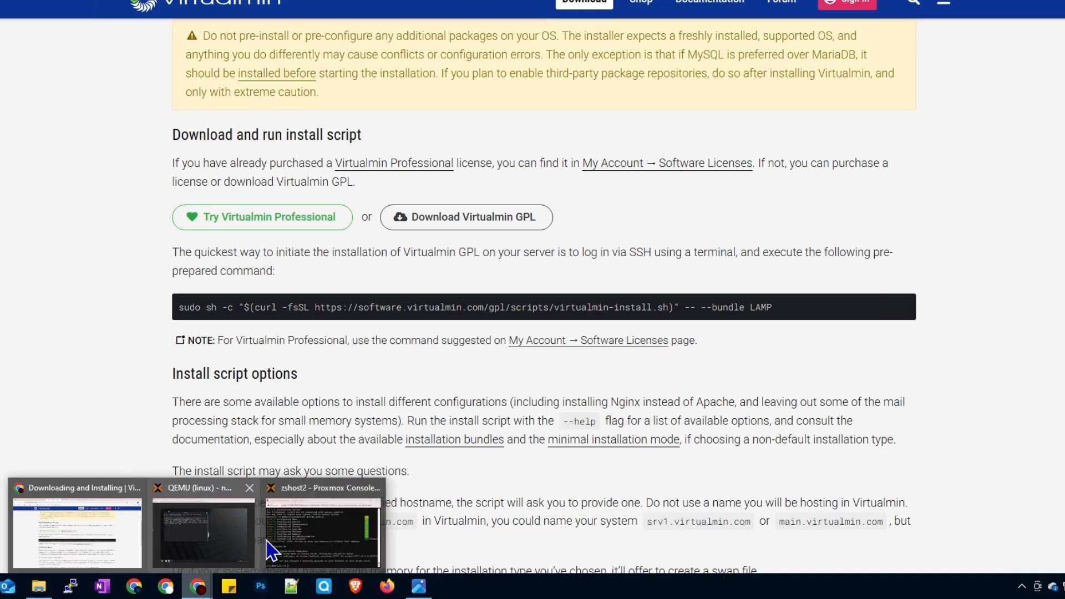
pyautogui.click(323, 525)
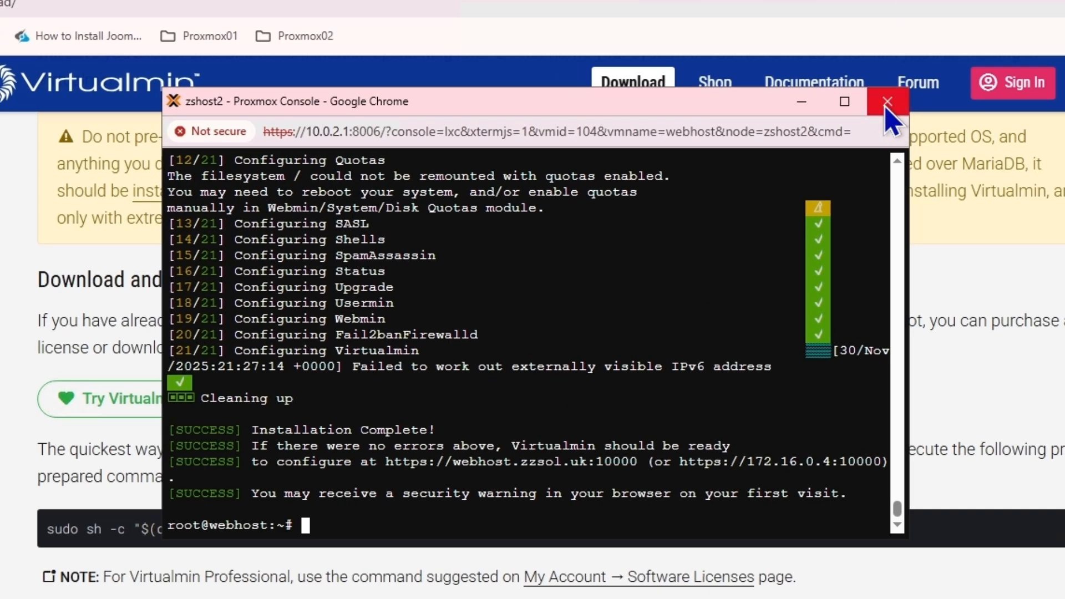
pyautogui.click(888, 103)
pyautogui.click(616, 242)
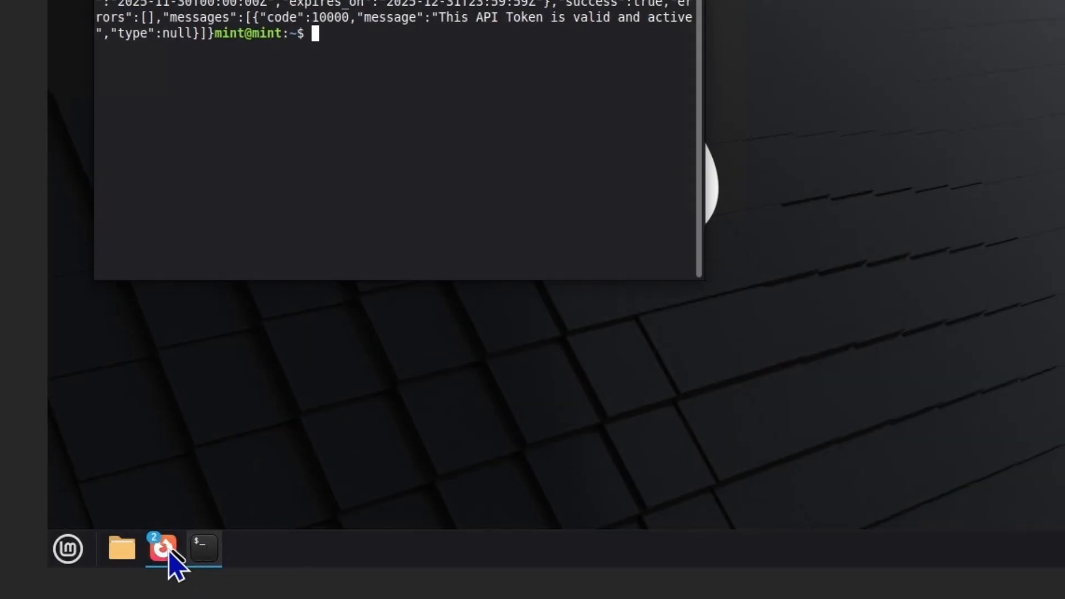
# Start the WordPress install for blog022.zzsol.uk in Virtualmin
pyautogui.click(164, 549)
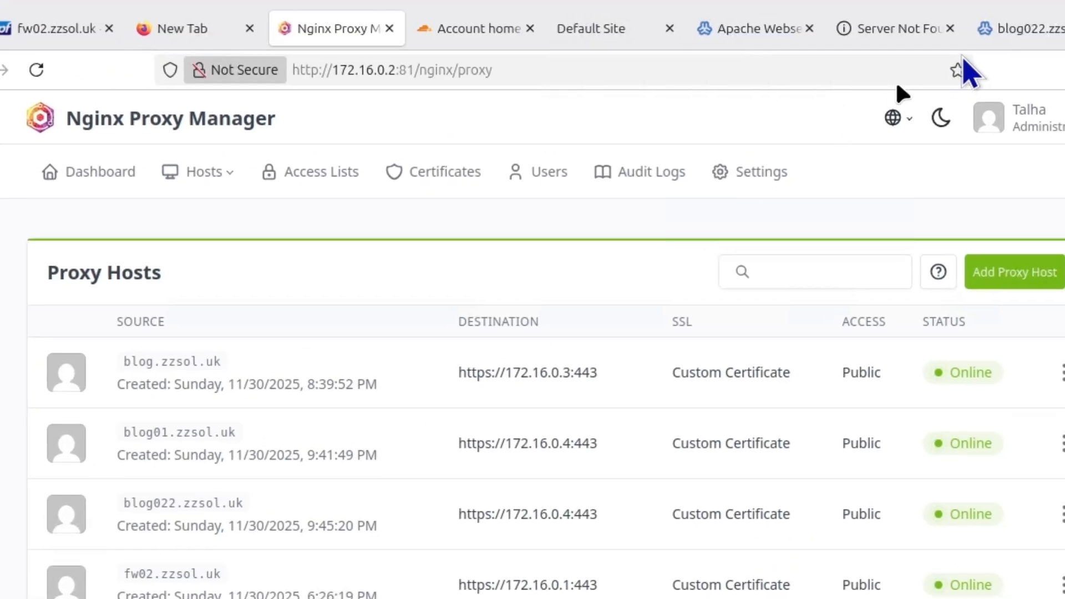
pyautogui.click(996, 36)
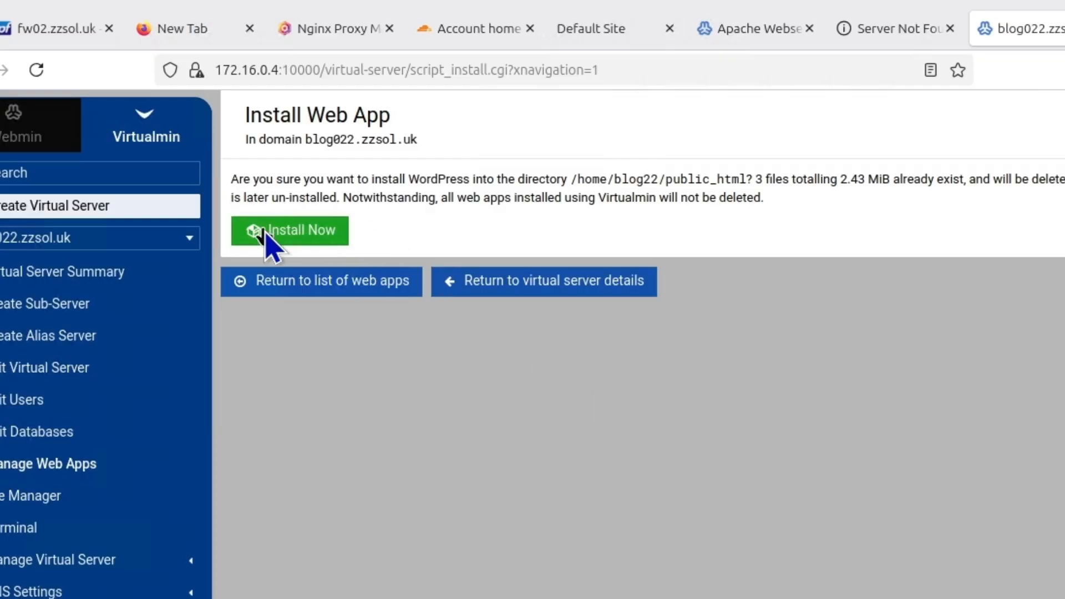
pyautogui.click(276, 233)
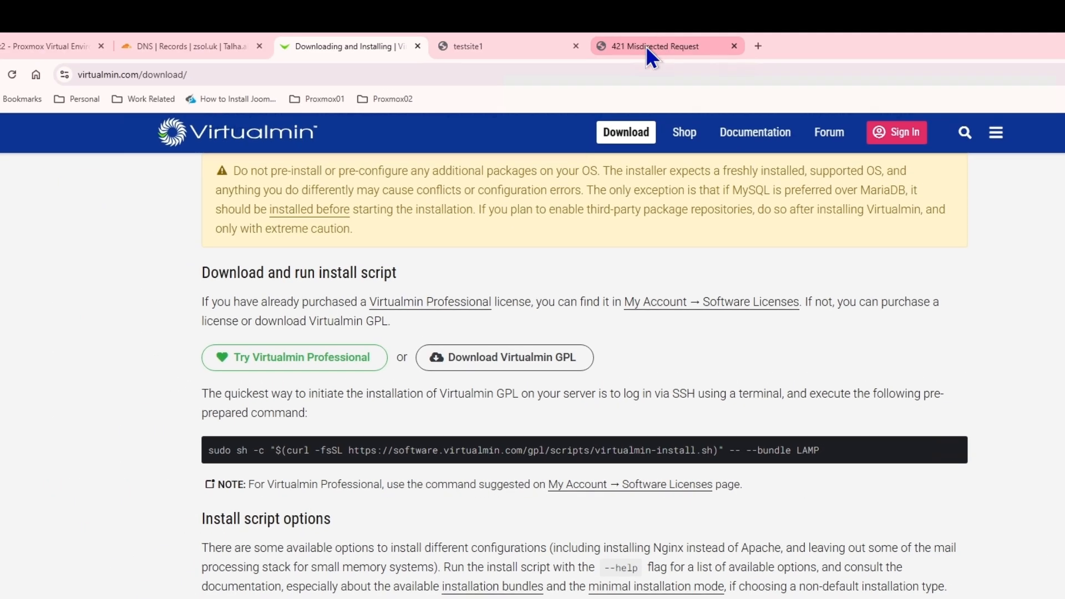
# Retry blog022.zzsol.uk normally and in an Incognito window; it still returns 421 Misdirected Request
pyautogui.click(646, 46)
pyautogui.click(620, 73)
pyautogui.press('Return')
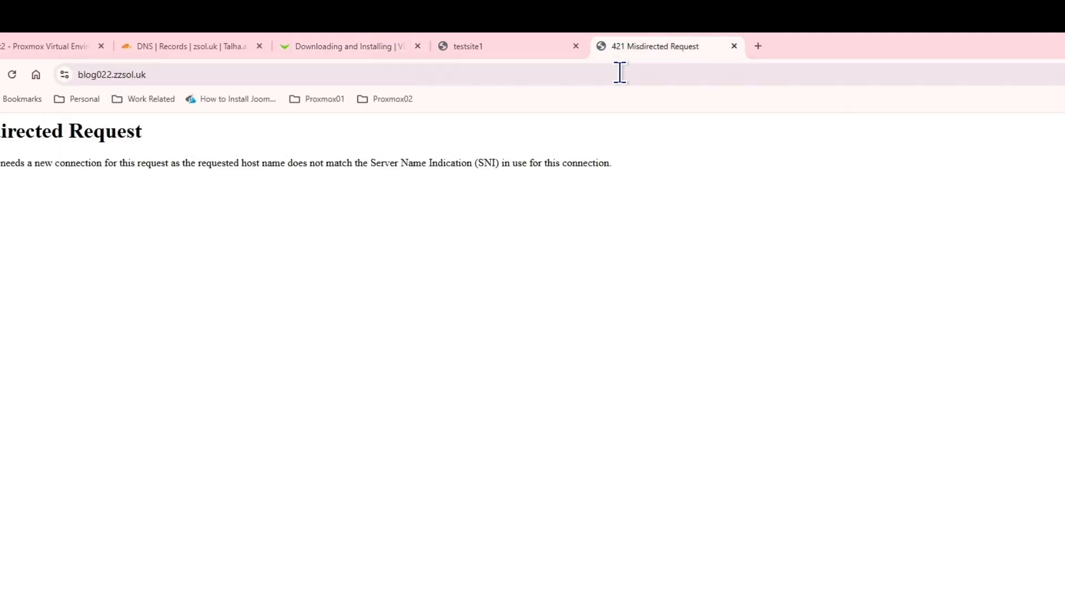
pyautogui.click(617, 73)
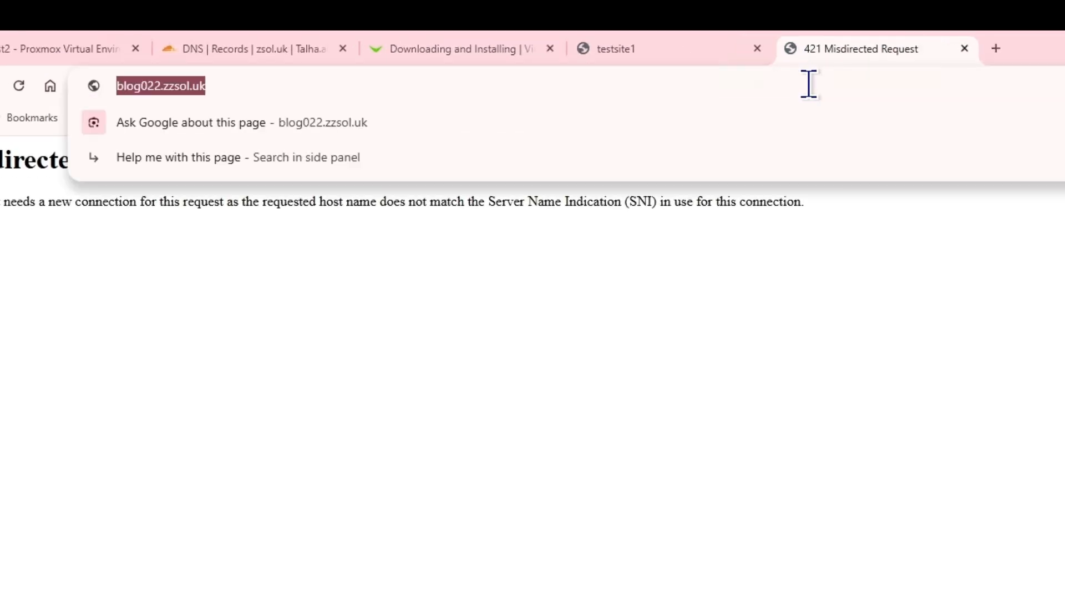
pyautogui.press('Return')
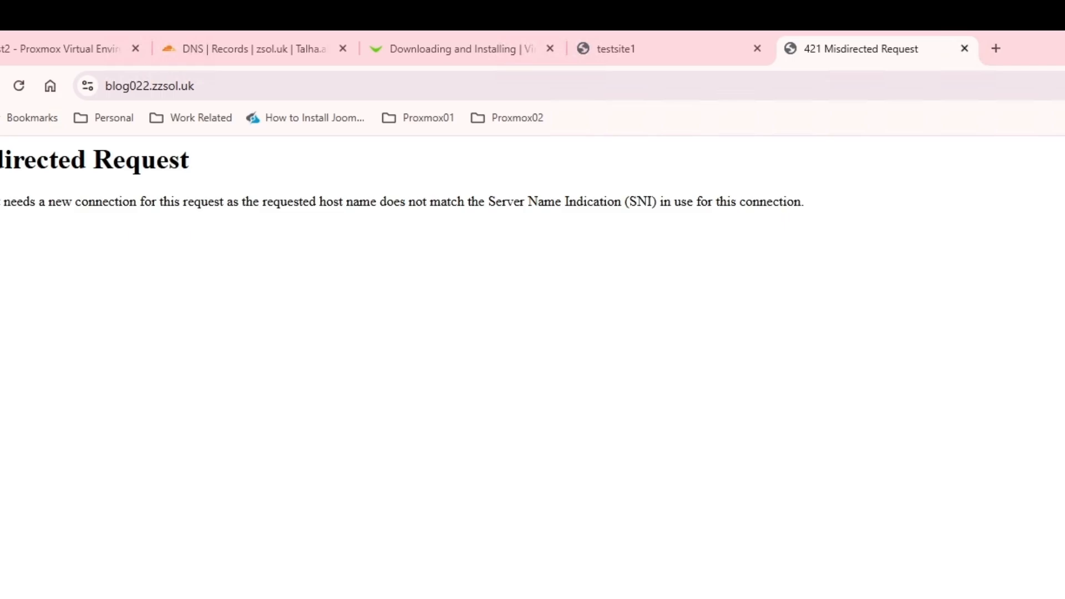
pyautogui.hotkey('ctrl', 'shift', 'n')
pyautogui.write('blo')
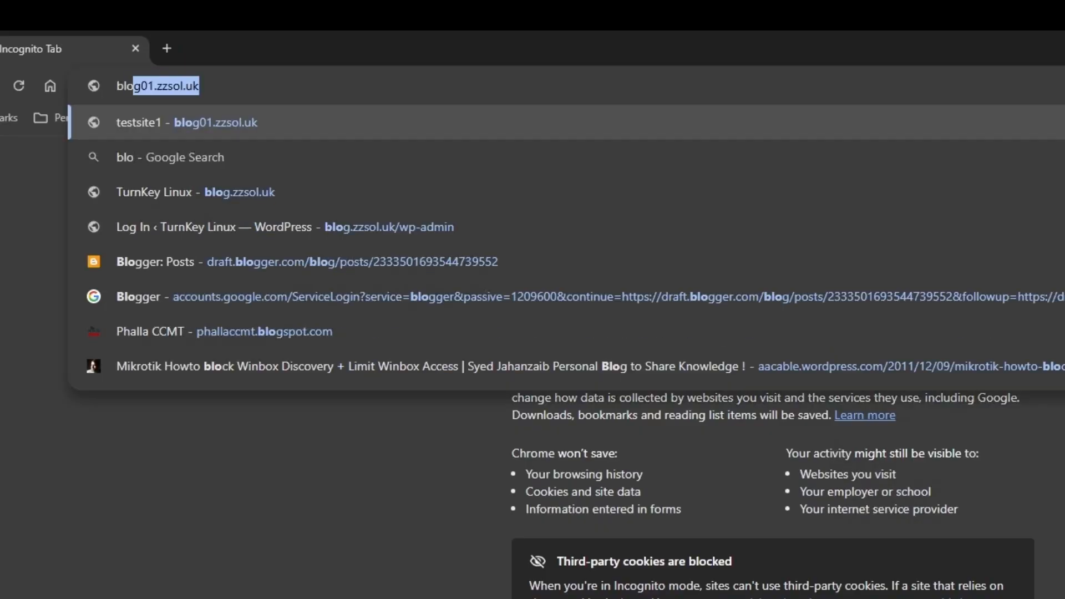
pyautogui.write('g022.zzsok')
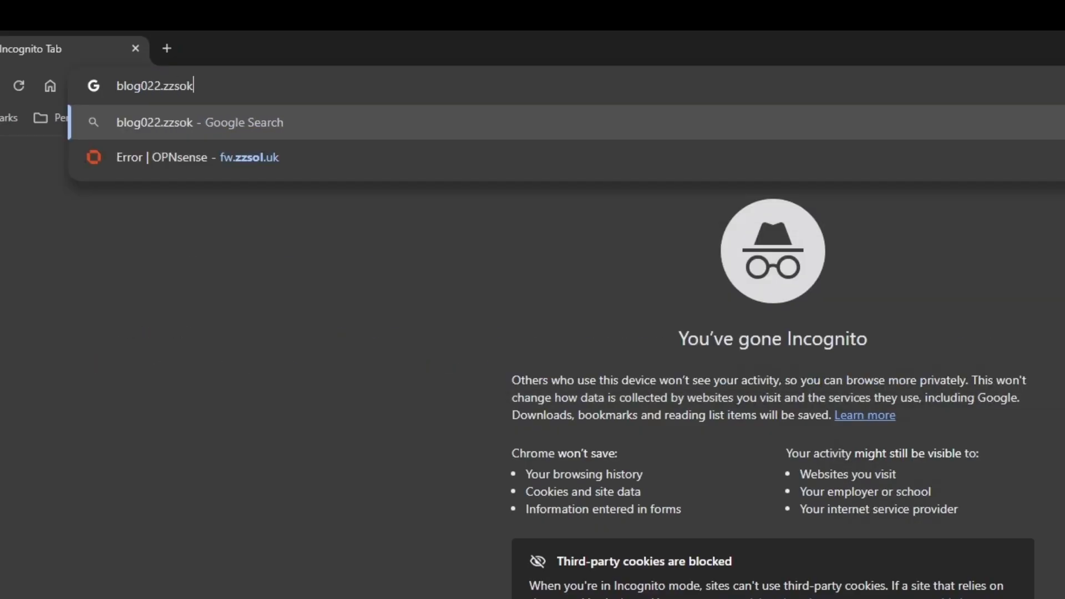
pyautogui.press('BackSpace')
pyautogui.write('l.uk')
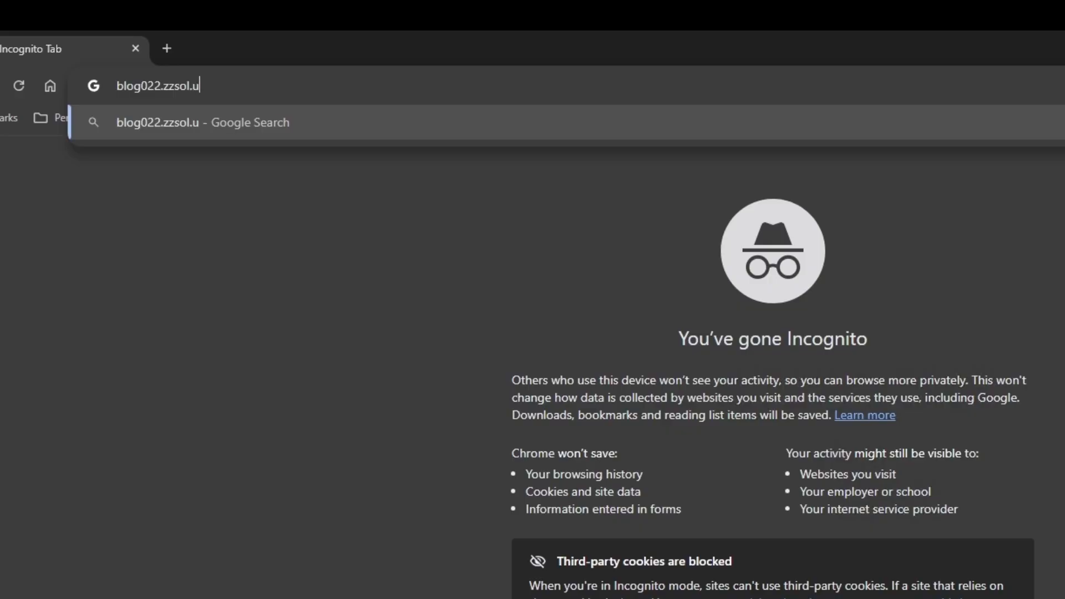
pyautogui.press('Return')
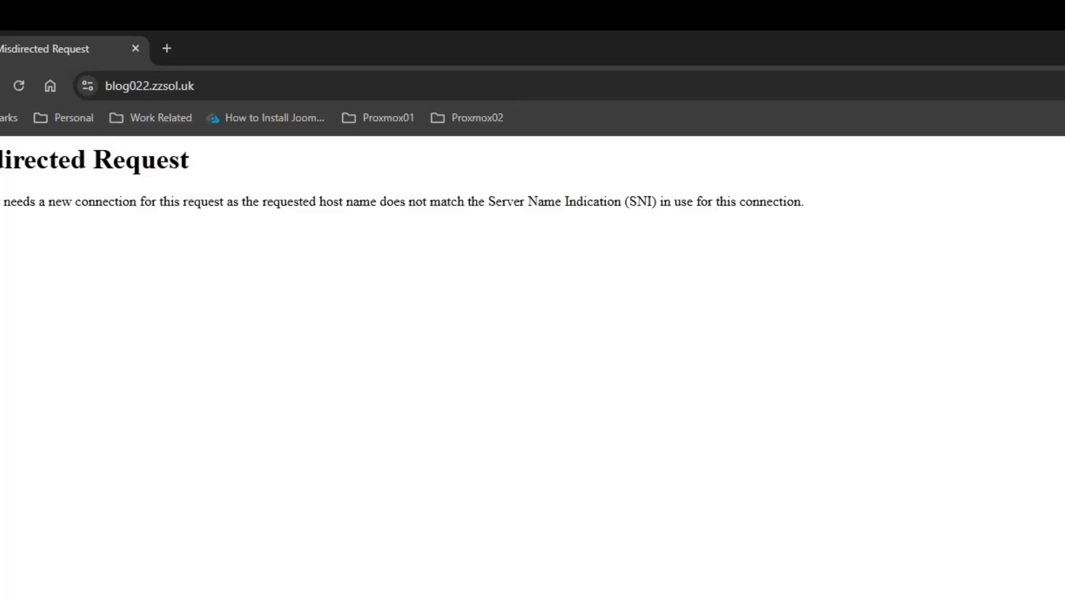
pyautogui.hotkey('ctrl', 'w')
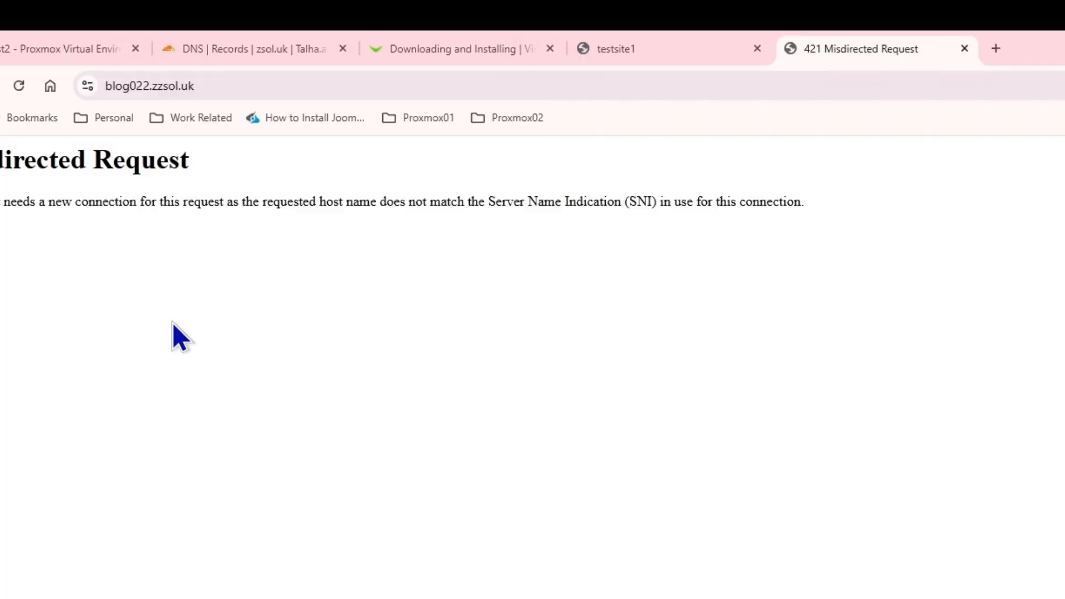
pyautogui.click(607, 45)
# Sign in at blog01.zzsol.uk/wp-admin with the admin username and password, then switch to the blog022 tab
pyautogui.click(383, 82)
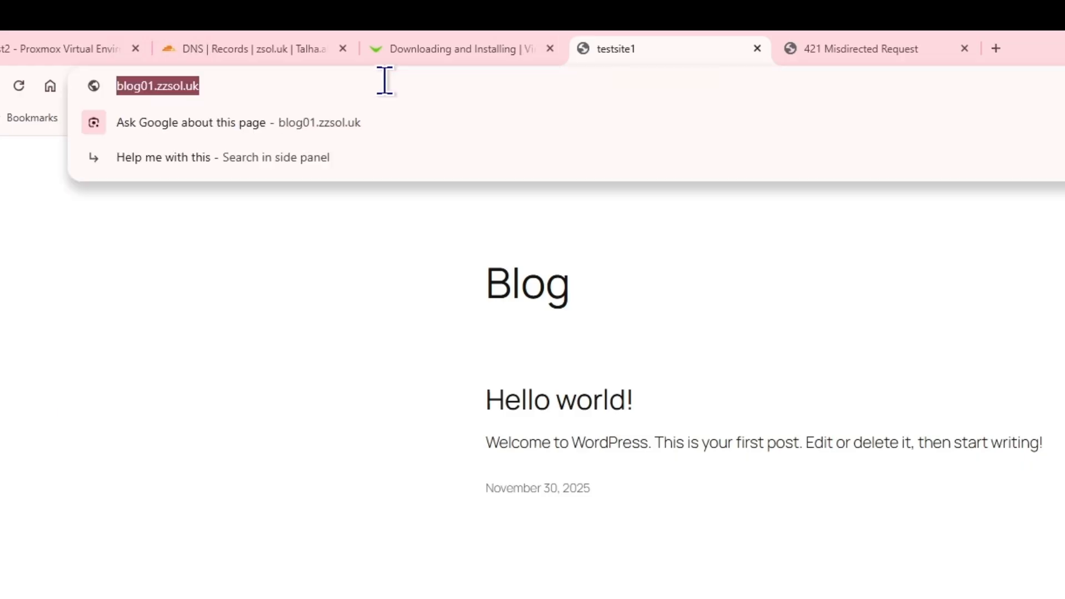
pyautogui.click(385, 82)
pyautogui.write('/wp')
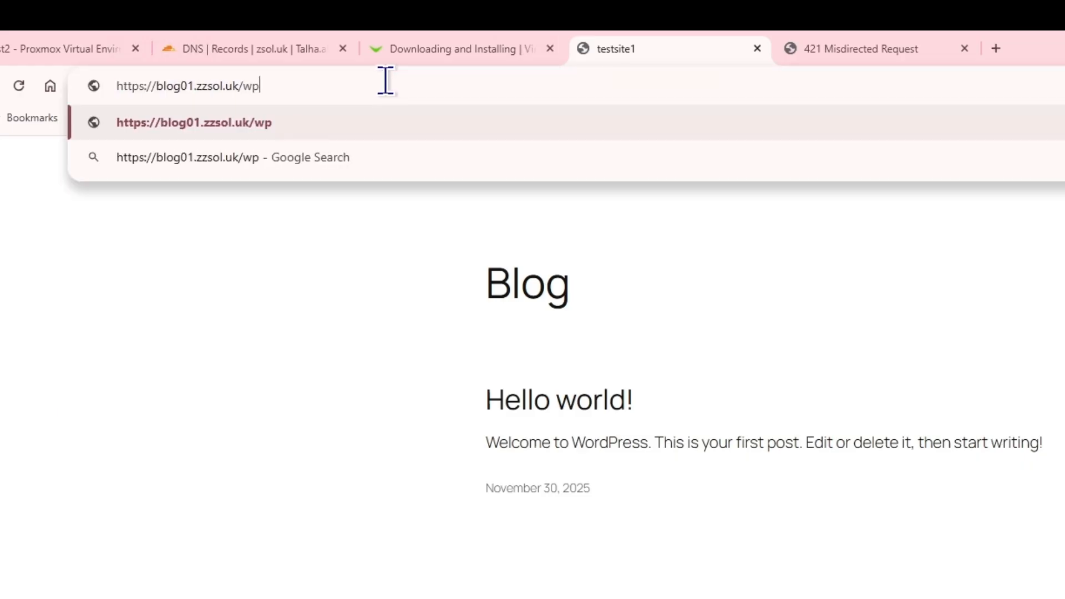
pyautogui.write('-admin')
pyautogui.press('Return')
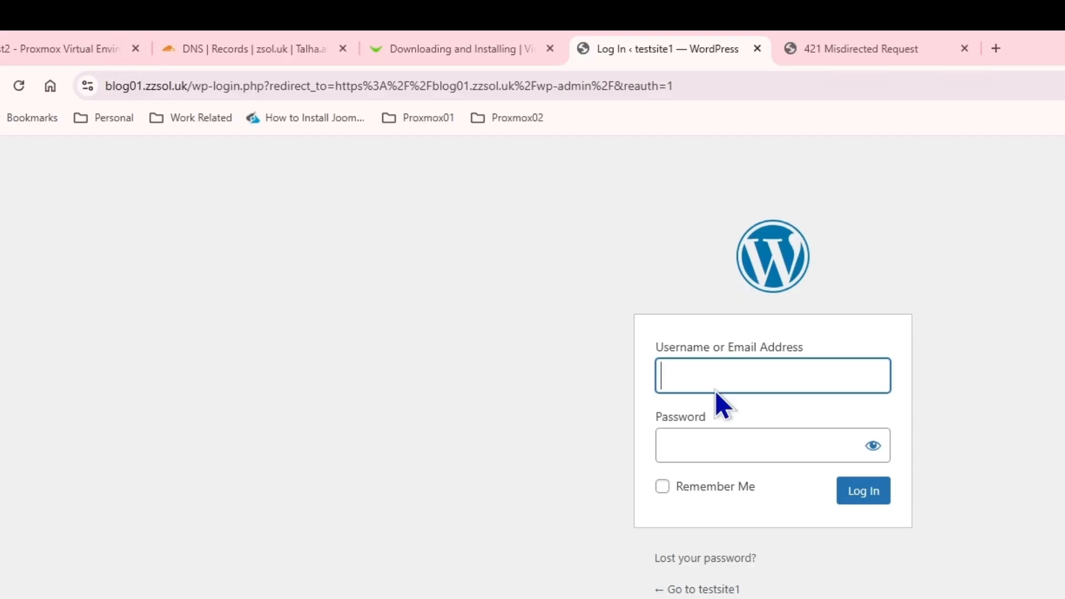
pyautogui.click(721, 382)
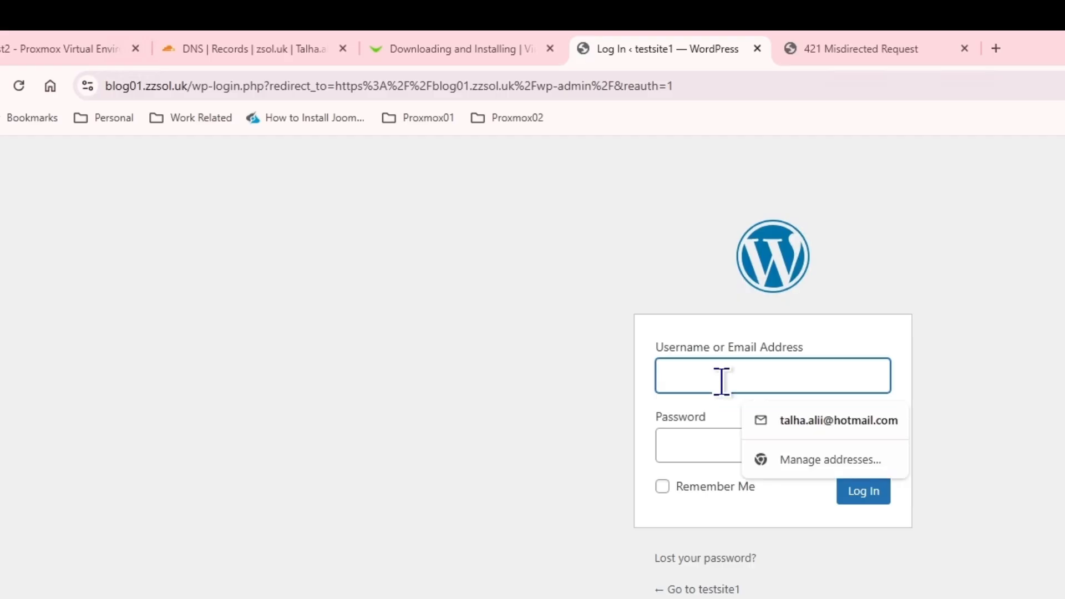
pyautogui.write('hb')
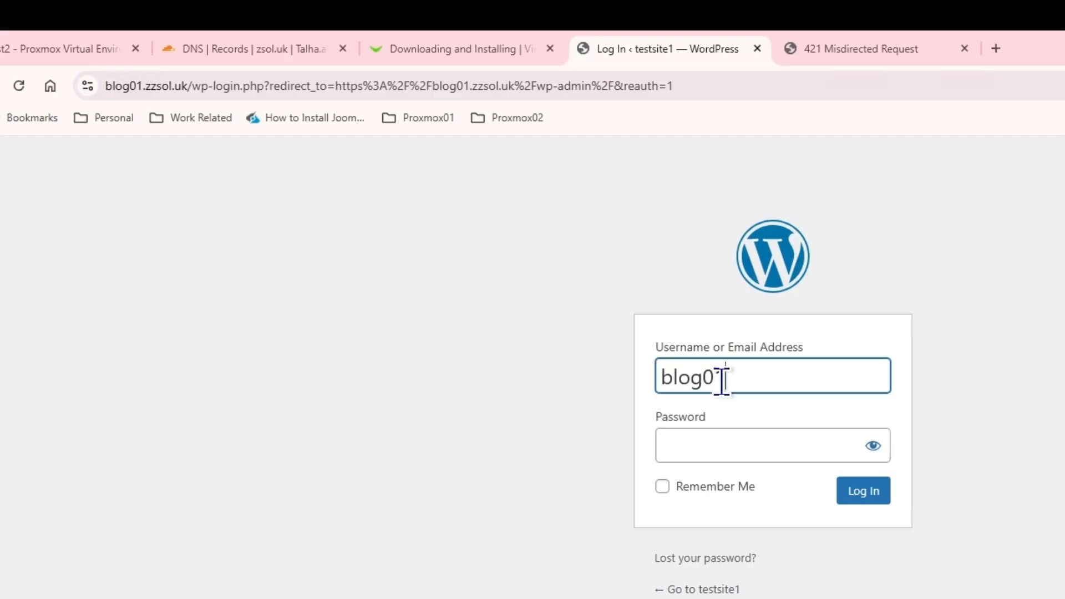
pyautogui.press('Tab')
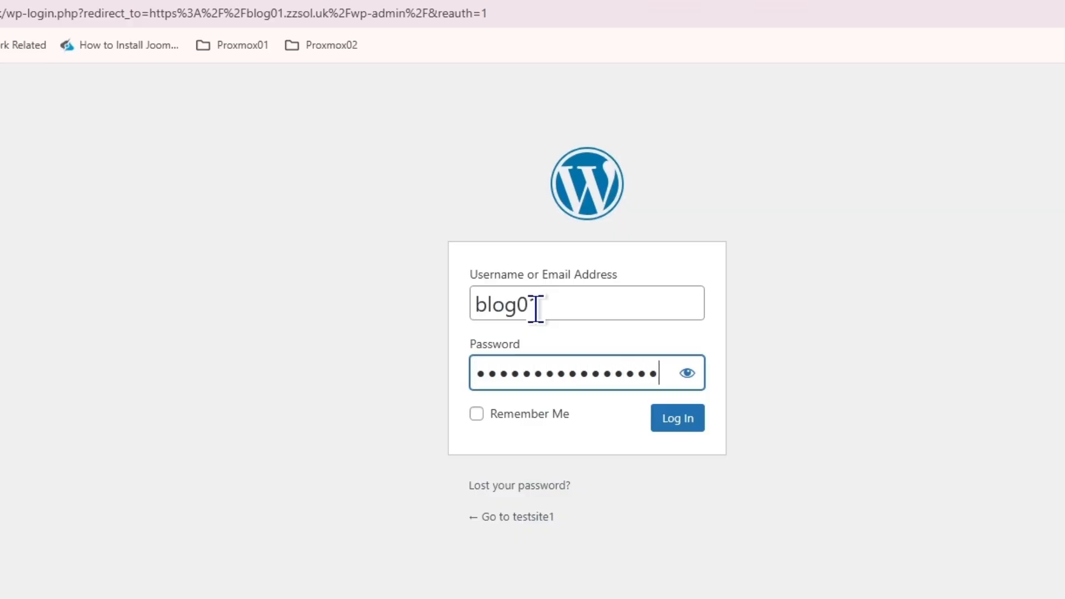
pyautogui.write('•')
pyautogui.press('Return')
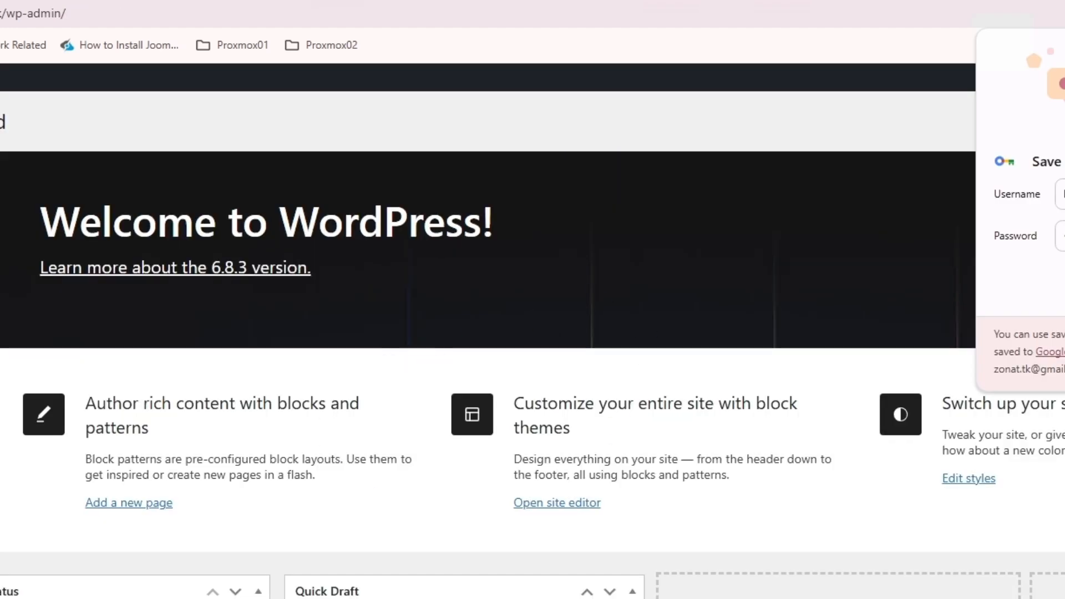
pyautogui.click(894, 23)
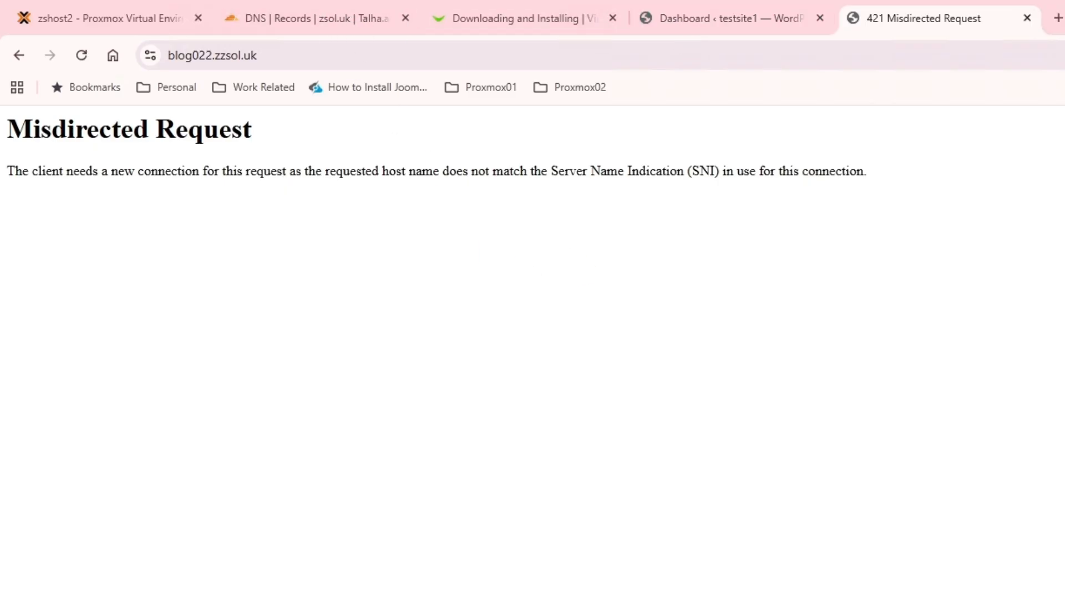
# Edit the blog022.zzsol.uk proxy host, delete the extra 0 from the custom location path, and save
pyautogui.hotkey('alt', 'Tab')
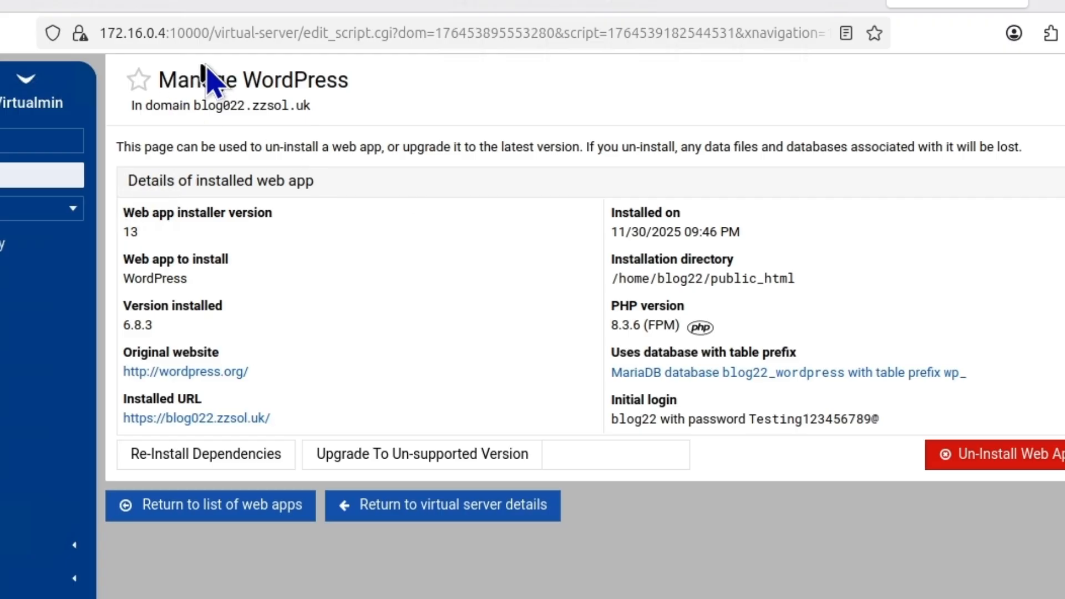
pyautogui.click(205, 4)
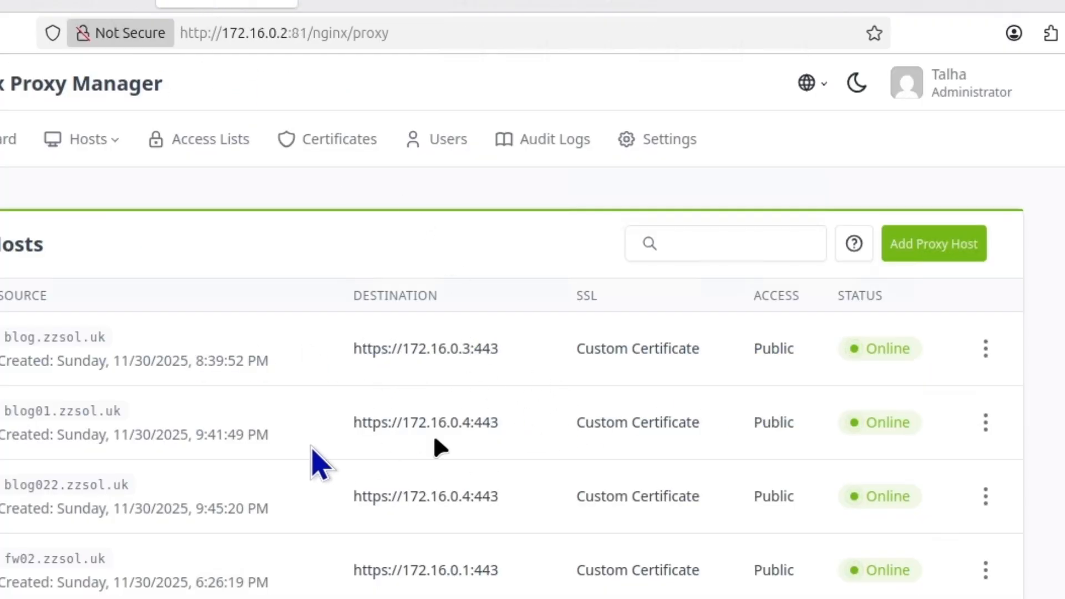
pyautogui.click(986, 498)
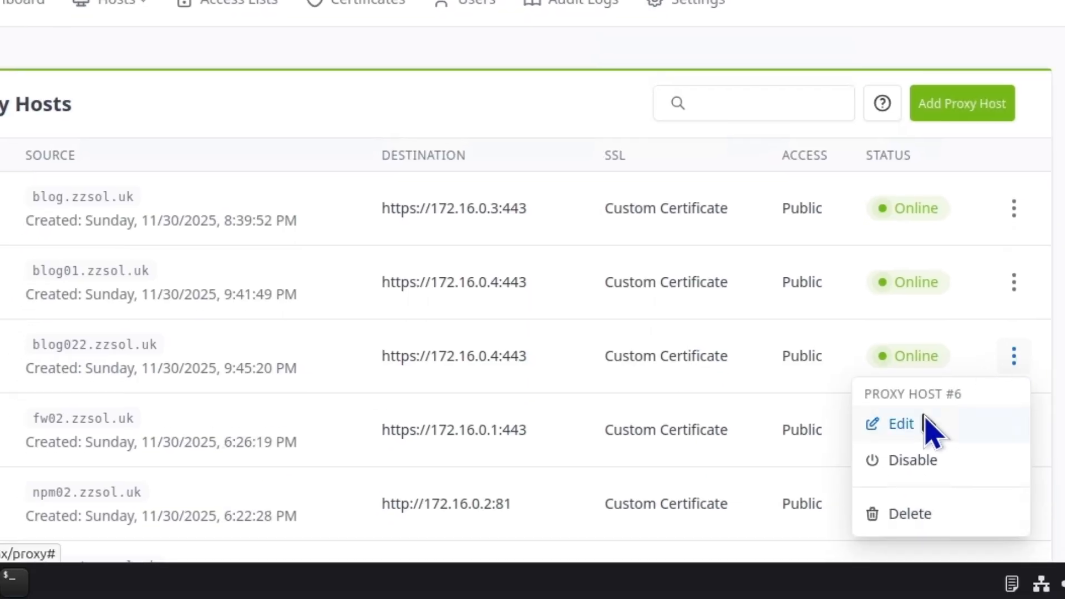
pyautogui.click(924, 421)
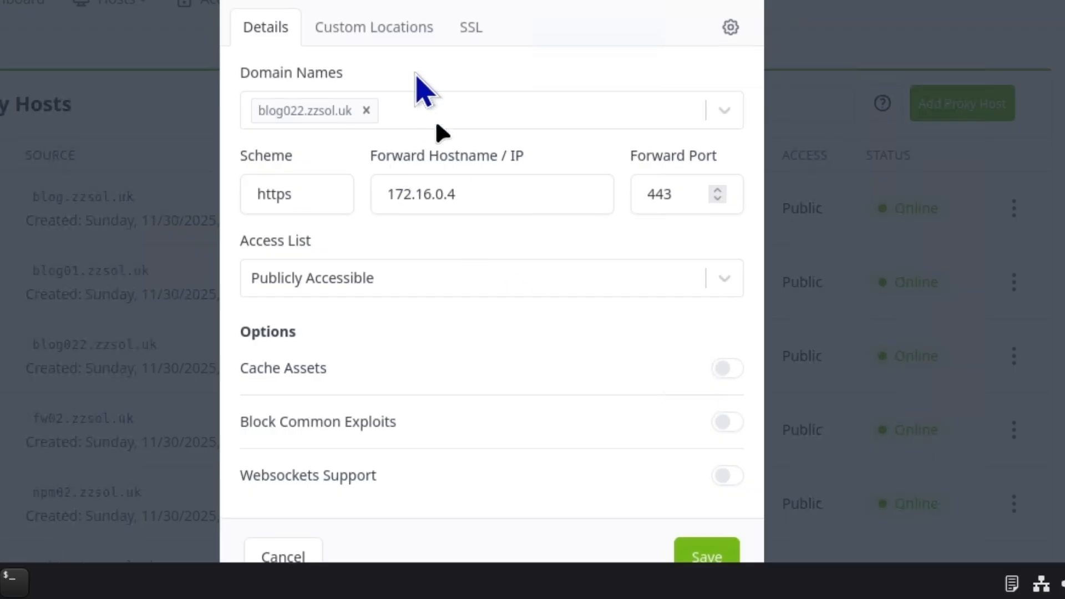
pyautogui.click(382, 32)
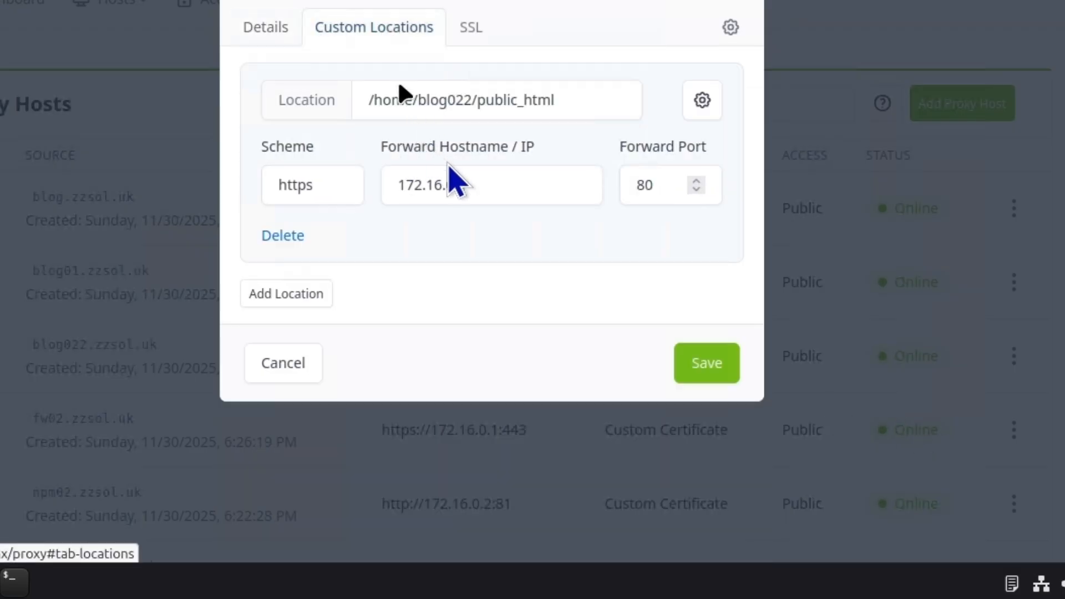
pyautogui.click(456, 101)
pyautogui.press('BackSpace')
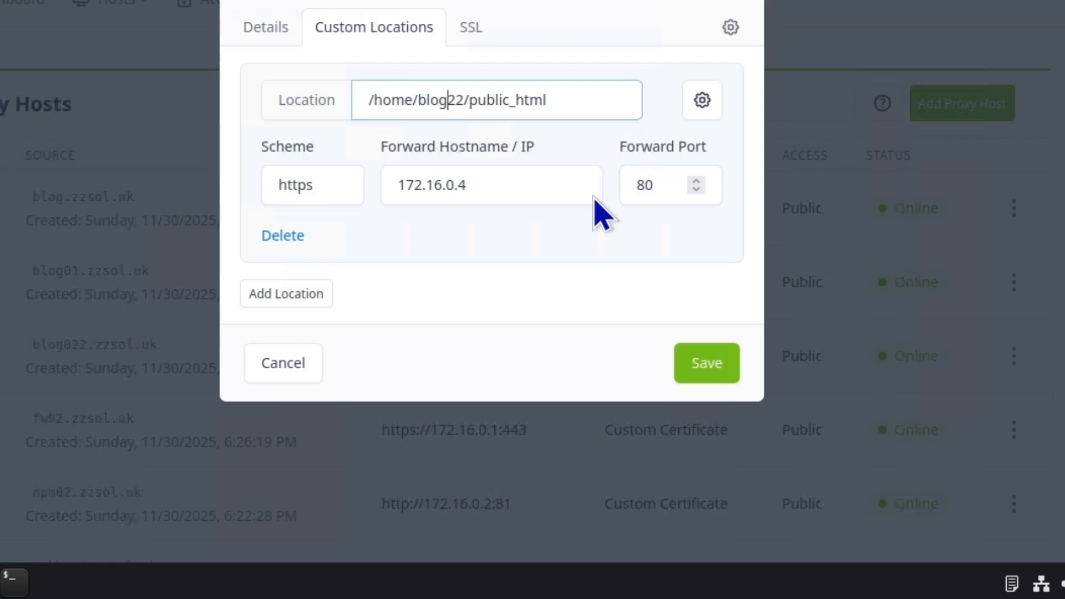
pyautogui.click(702, 363)
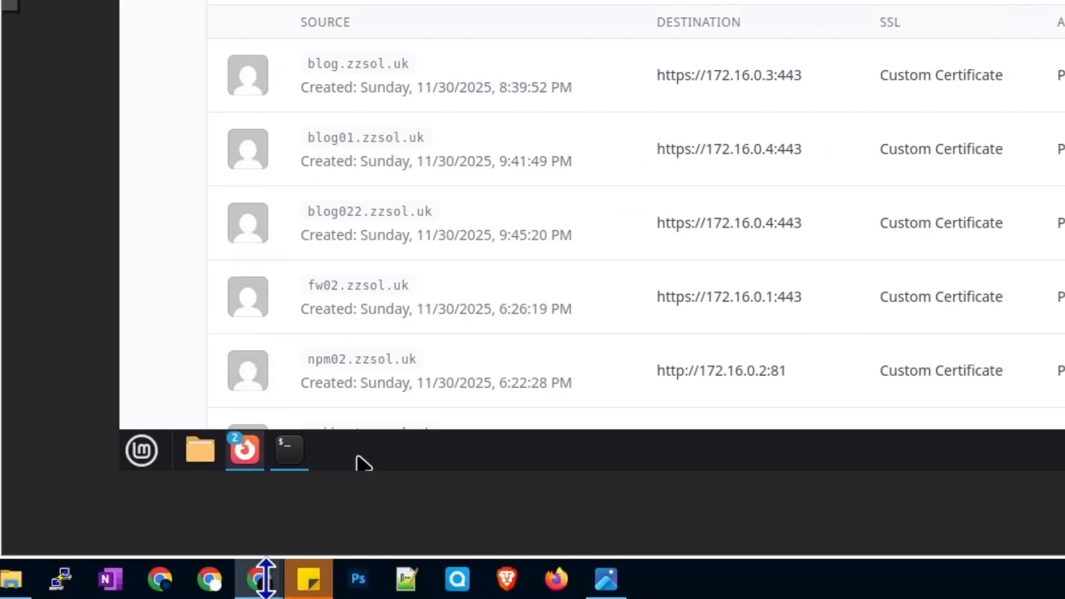
# Reload the blog022.zzsol.uk page, which still shows the error
pyautogui.moveTo(261, 588)
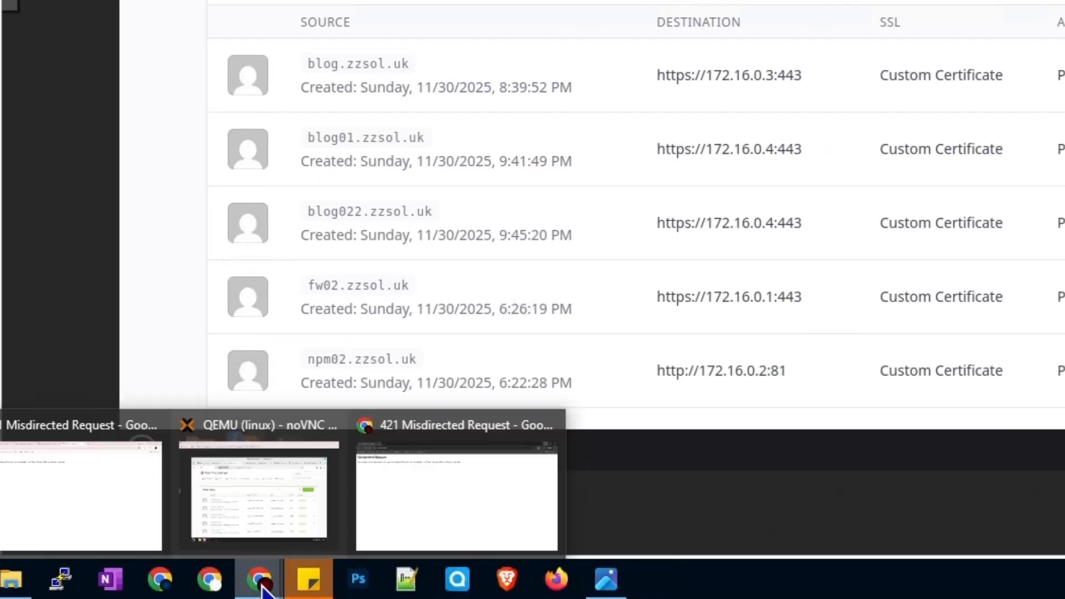
pyautogui.click(100, 518)
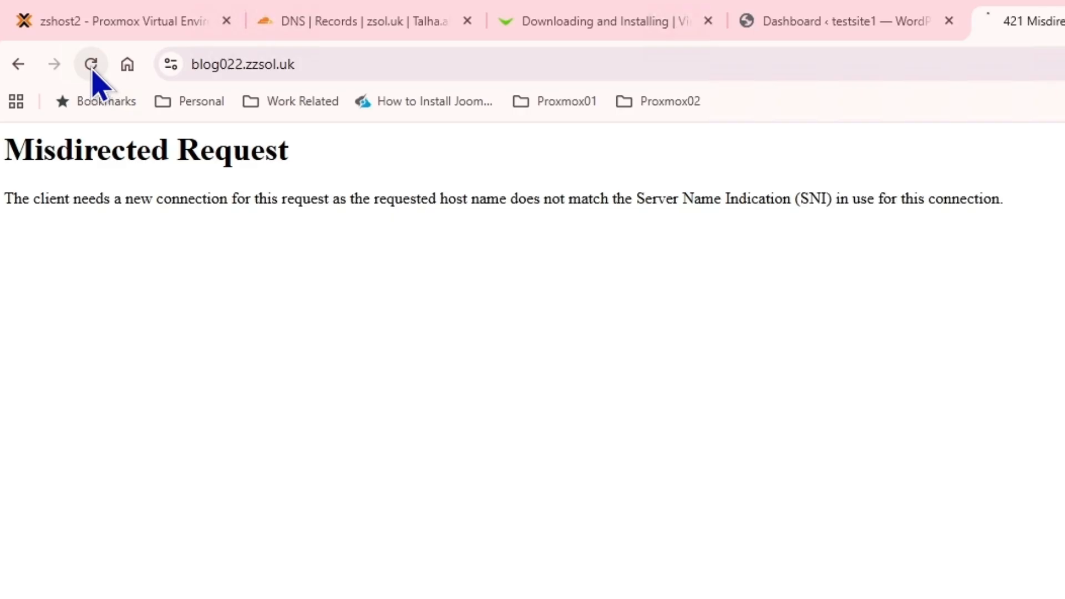
pyautogui.click(92, 69)
pyautogui.click(311, 57)
pyautogui.press('Return')
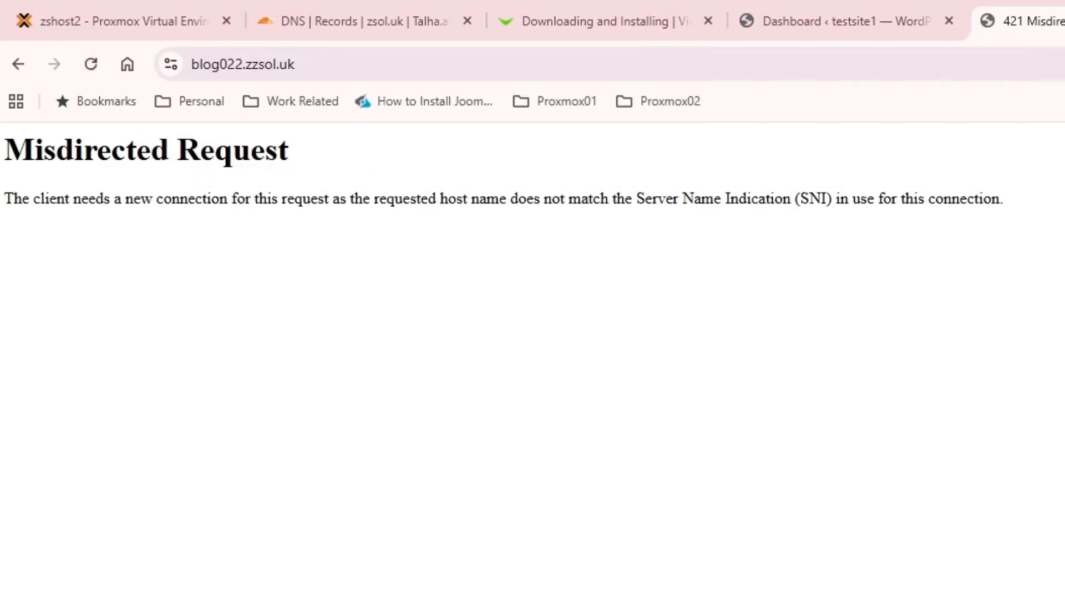
# Paste /home/blog22/public_html as the custom location path, remove the leading space, and save
pyautogui.hotkey('alt', 'Tab')
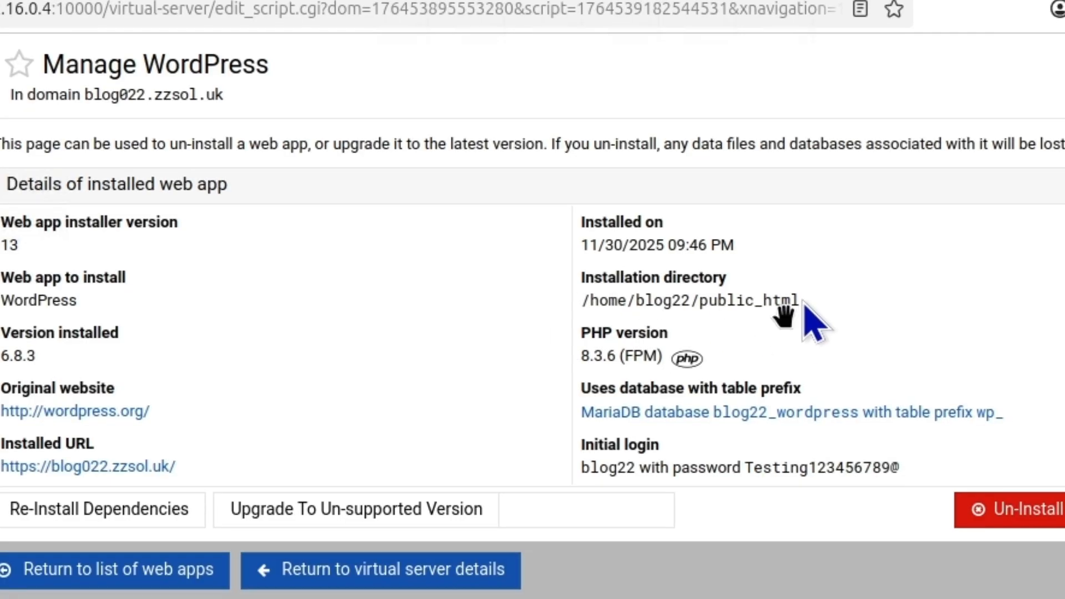
pyautogui.tripleClick(671, 301)
pyautogui.hotkey('ctrl', 'c')
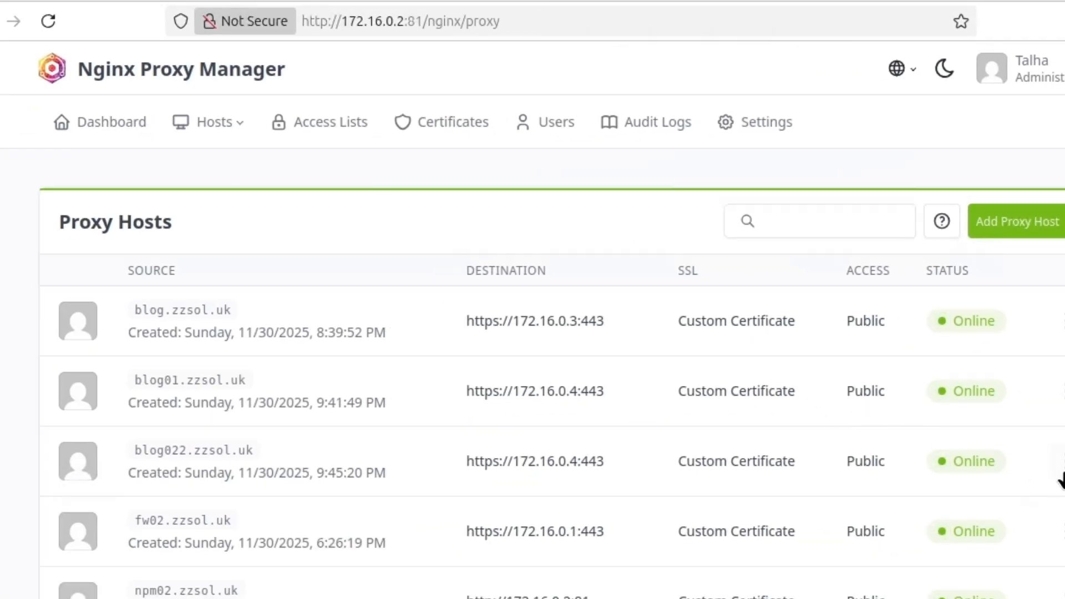
pyautogui.click(1060, 466)
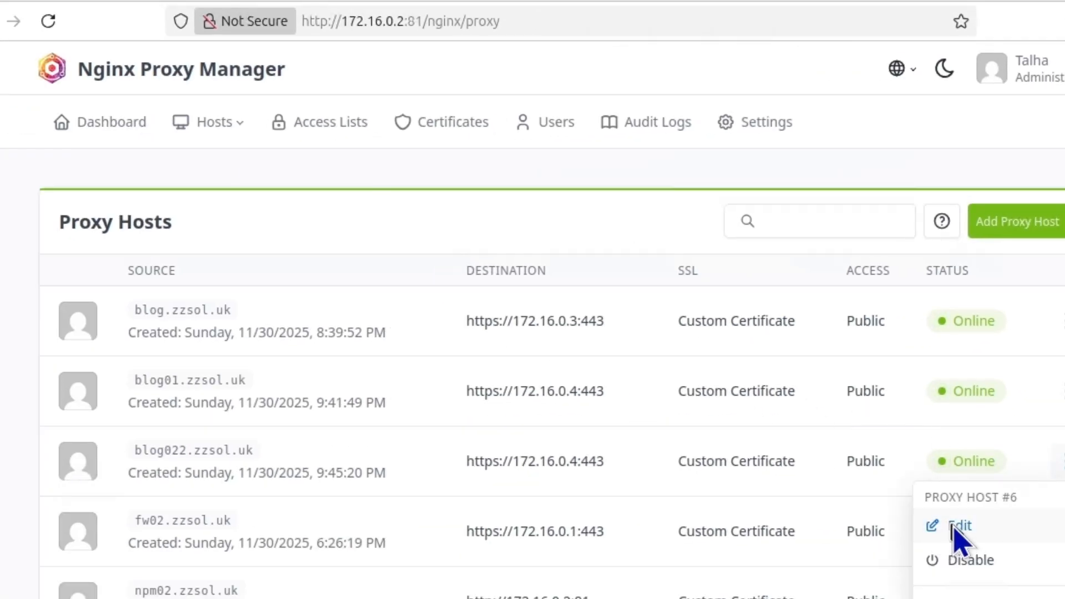
pyautogui.click(954, 526)
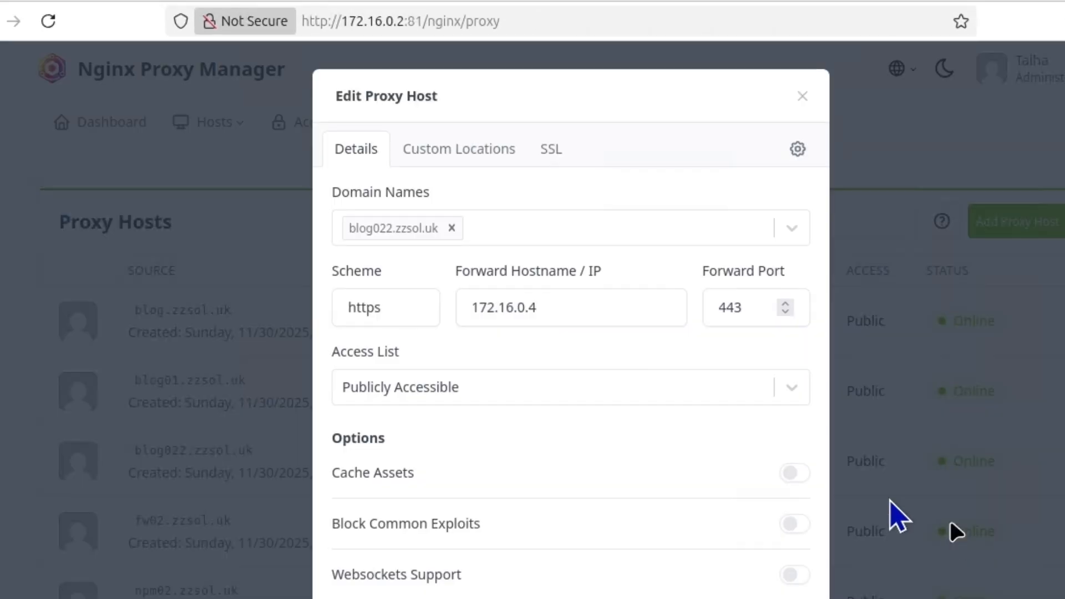
pyautogui.click(493, 155)
pyautogui.moveTo(637, 219); pyautogui.dragTo(344, 216)
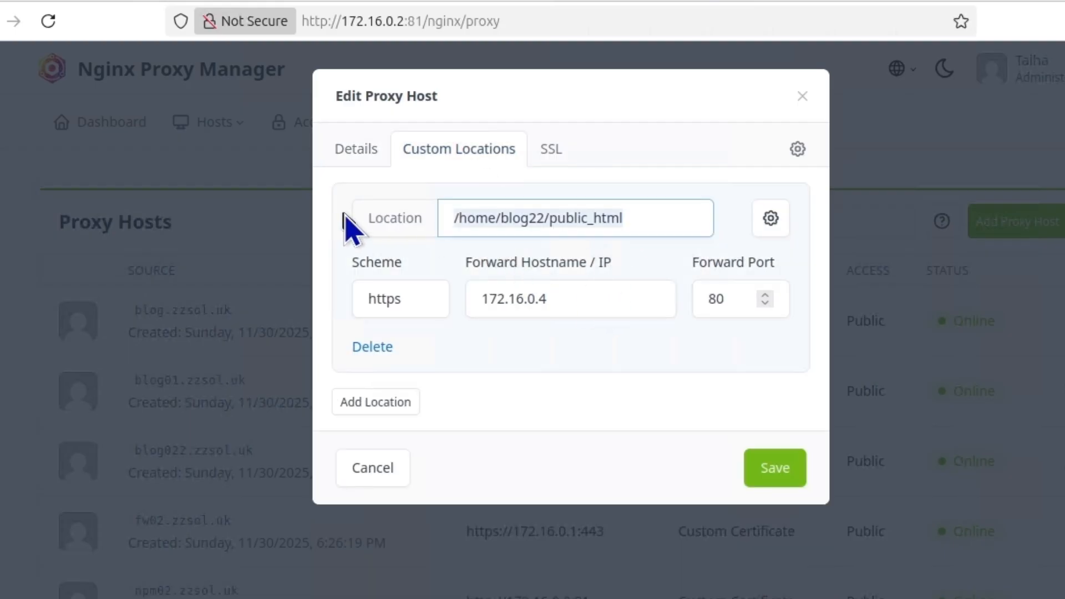
pyautogui.hotkey('ctrl', 'v')
pyautogui.click(485, 217)
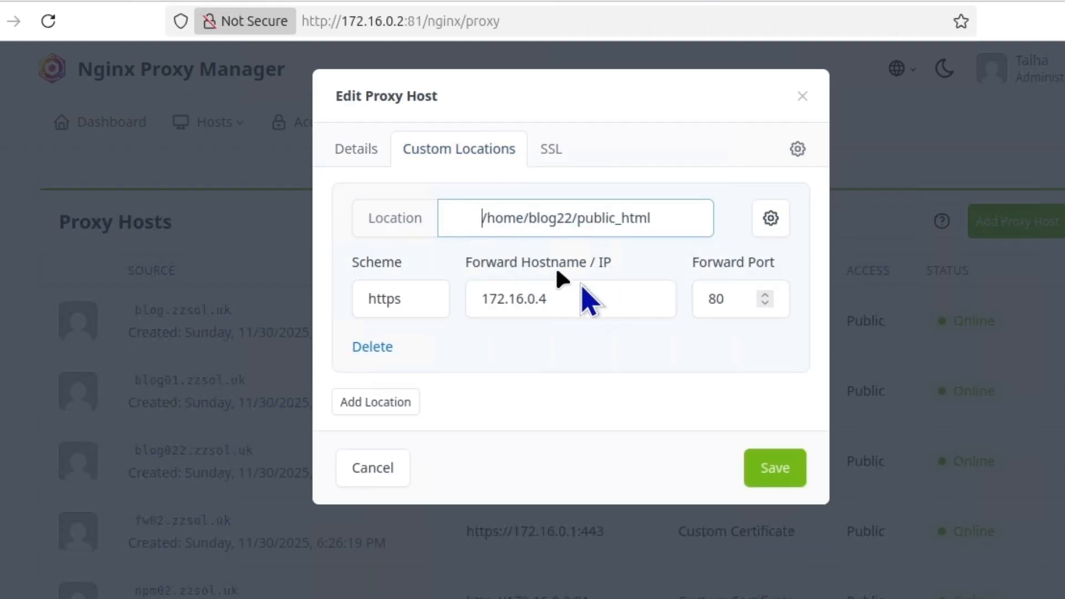
pyautogui.press('BackSpace')
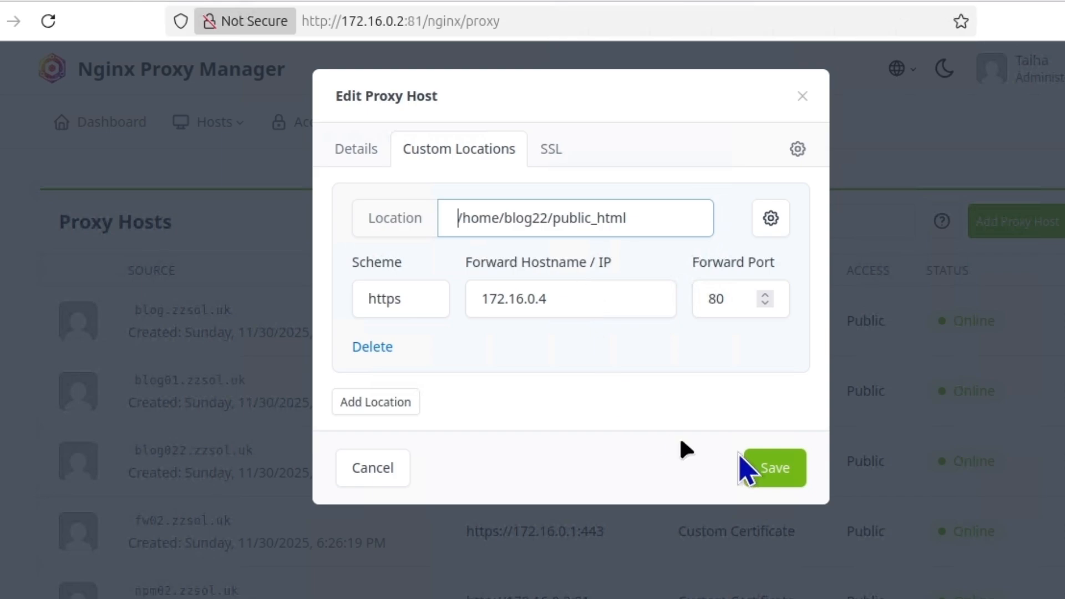
pyautogui.click(795, 461)
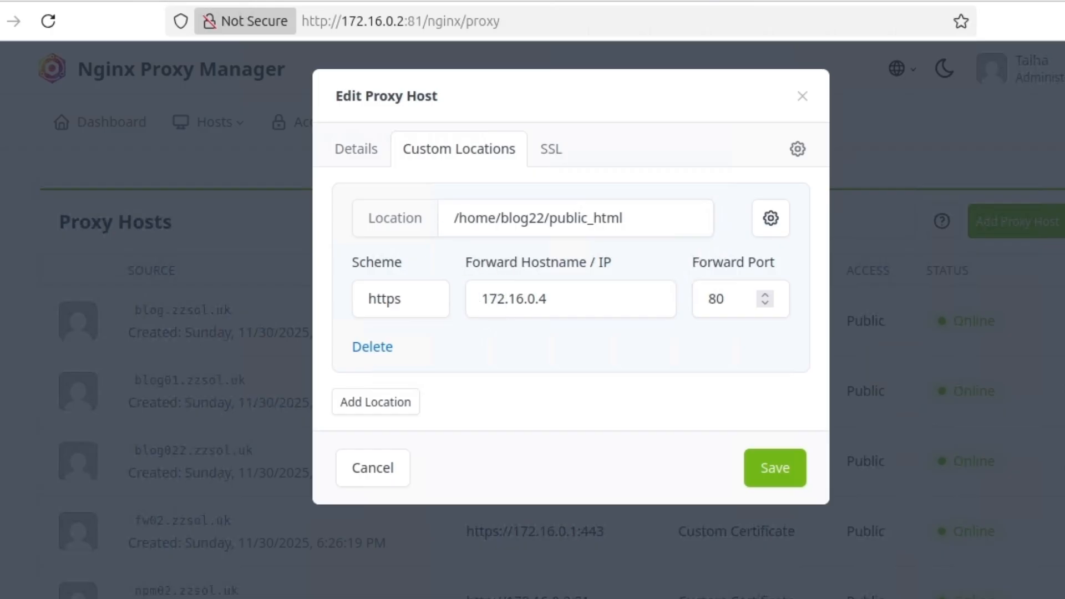
pyautogui.hotkey('ctrl', 't')
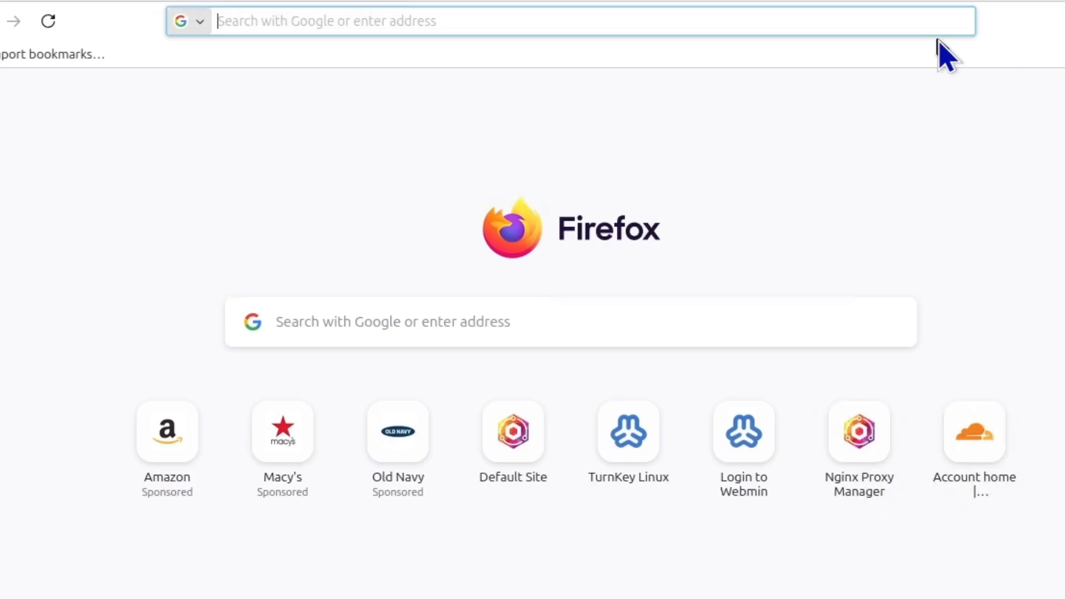
# Load blog022.zzsol.uk, which now shows the WordPress 'Hello world!' blog
pyautogui.write('blog022')
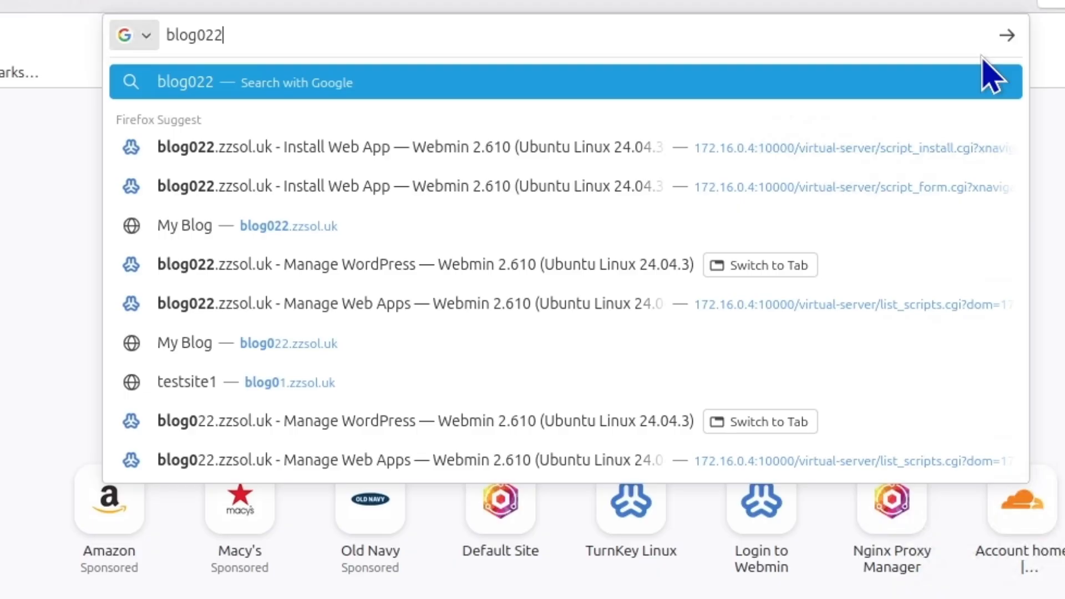
pyautogui.write('.zsoooooooooooooooooooooooooooooool.uk')
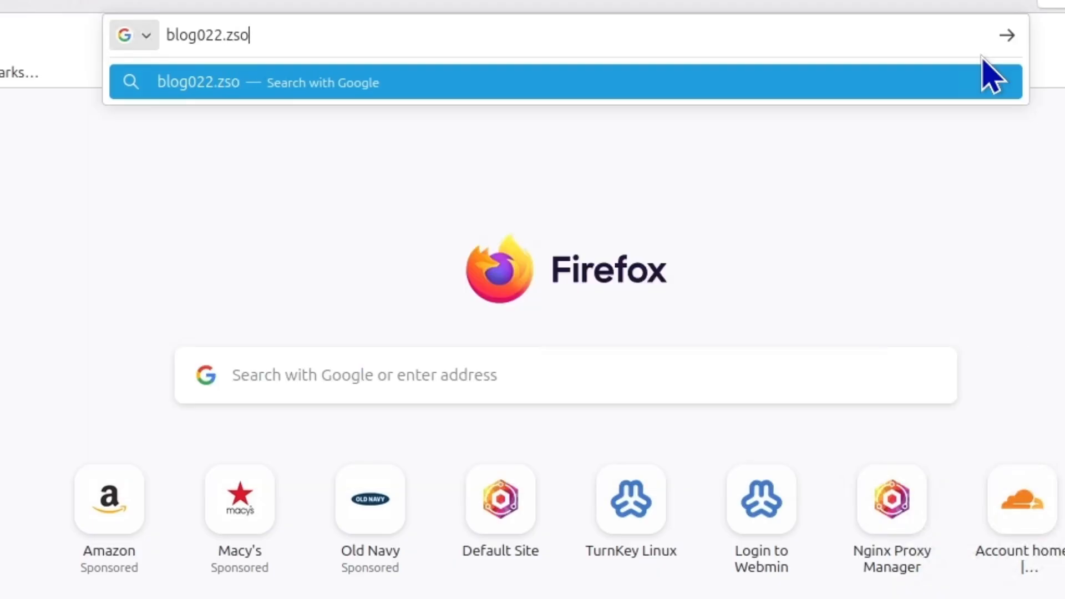
pyautogui.press('Left')
pyautogui.hotkey('ctrl', 'a')
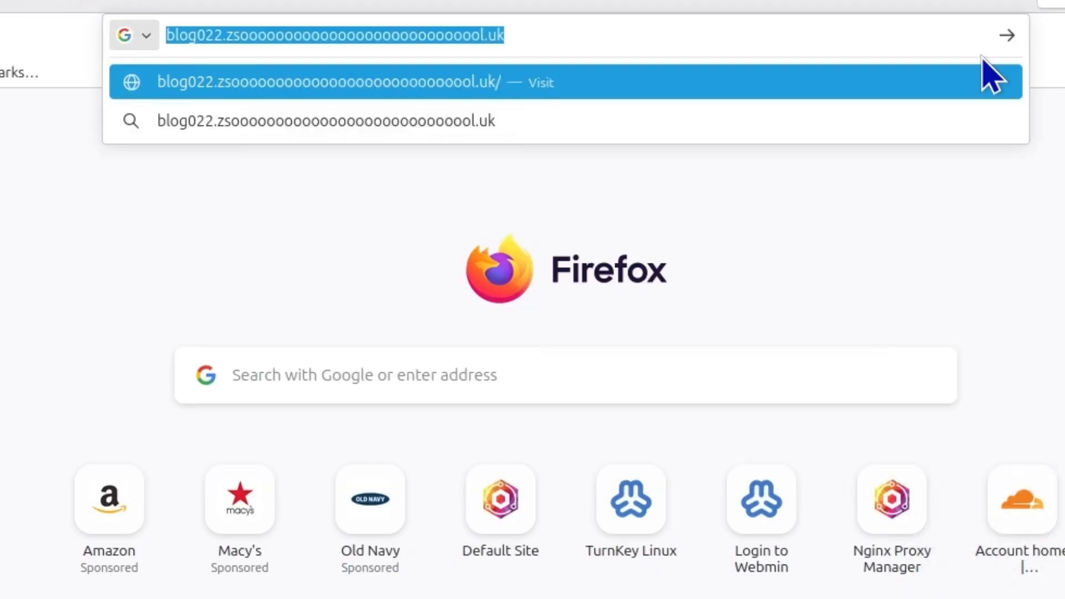
pyautogui.write('blog022.zzso')
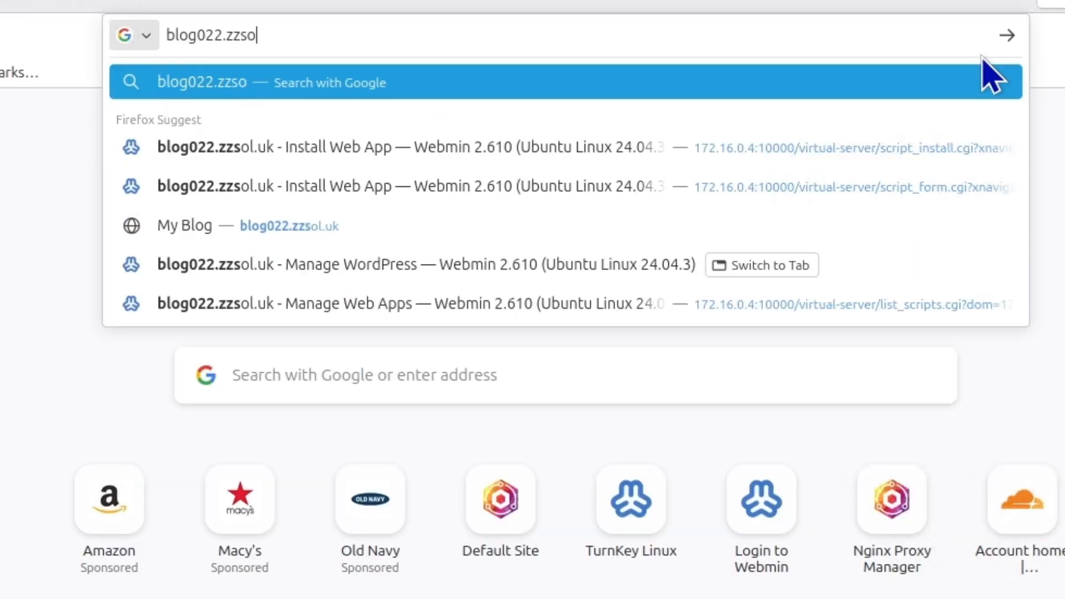
pyautogui.write('l.uk')
pyautogui.press('Return')
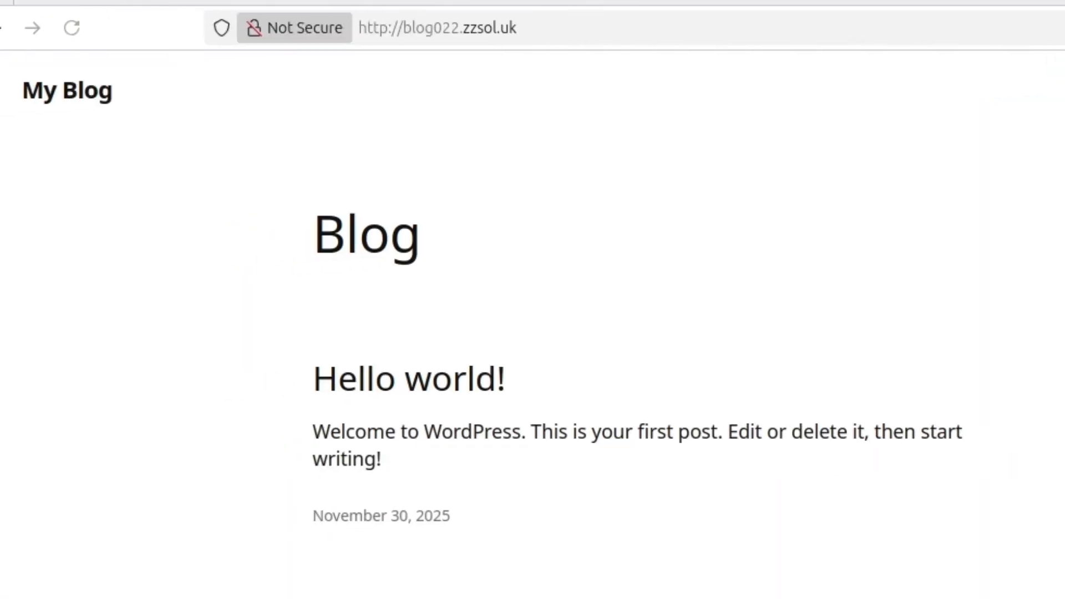
# Go to blog022's wp-admin address to reach the WordPress login page
pyautogui.click(630, 24)
pyautogui.click(649, 17)
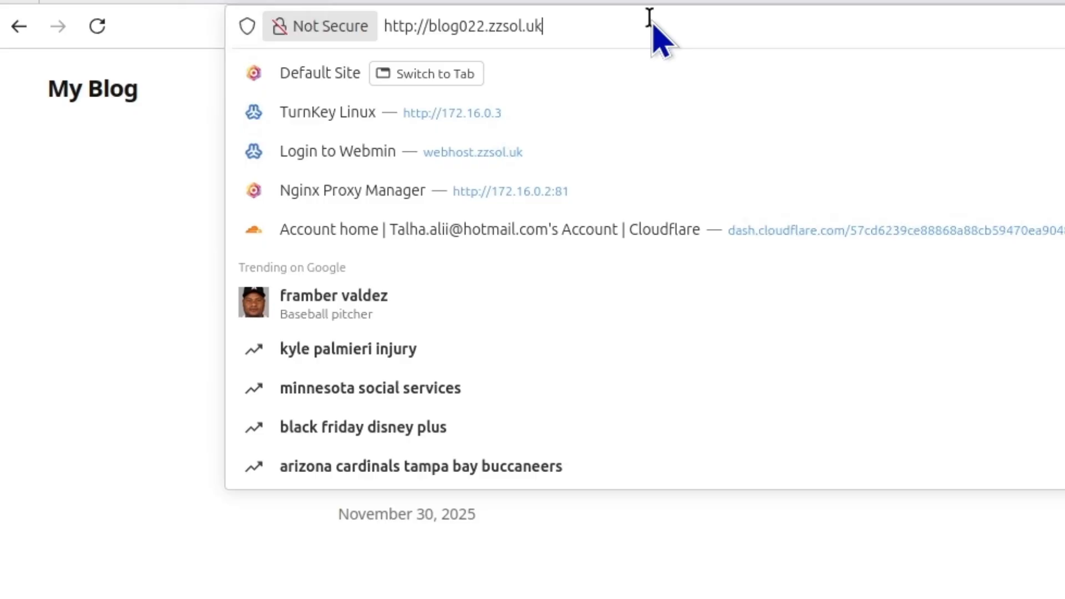
pyautogui.write('/wp0-')
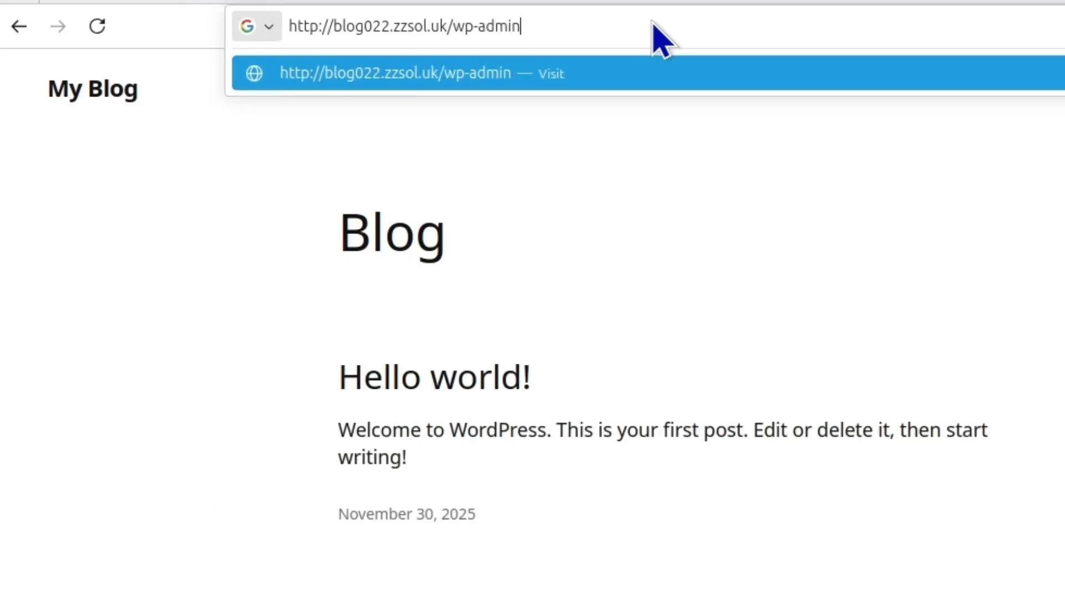
pyautogui.press('Return')
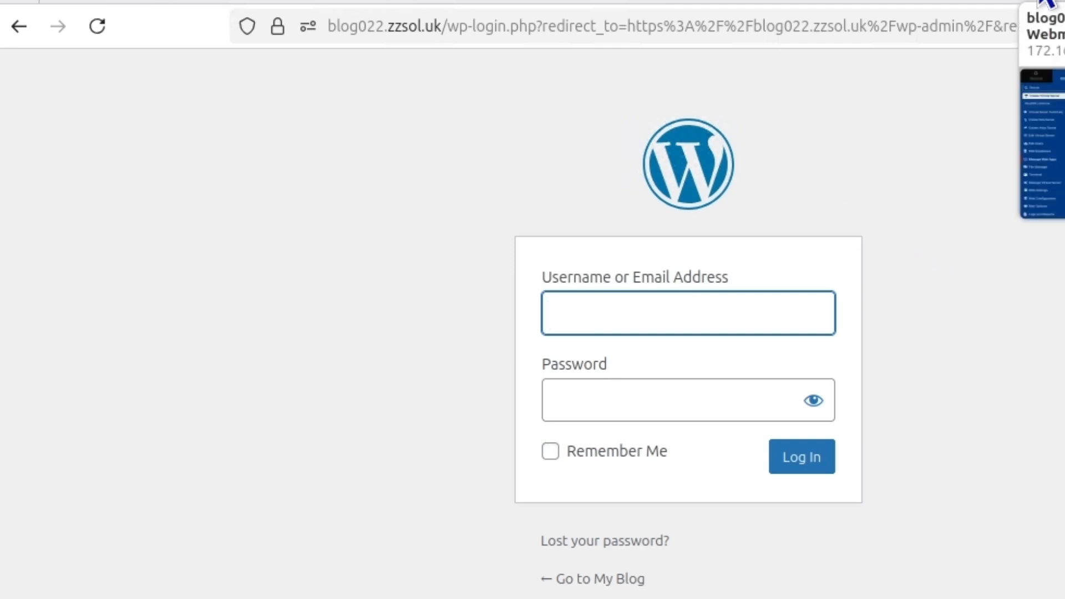
# Return to the Virtualmin Manage WordPress page for blog022.zzsol.uk and focus its address bar
pyautogui.click(1061, 4)
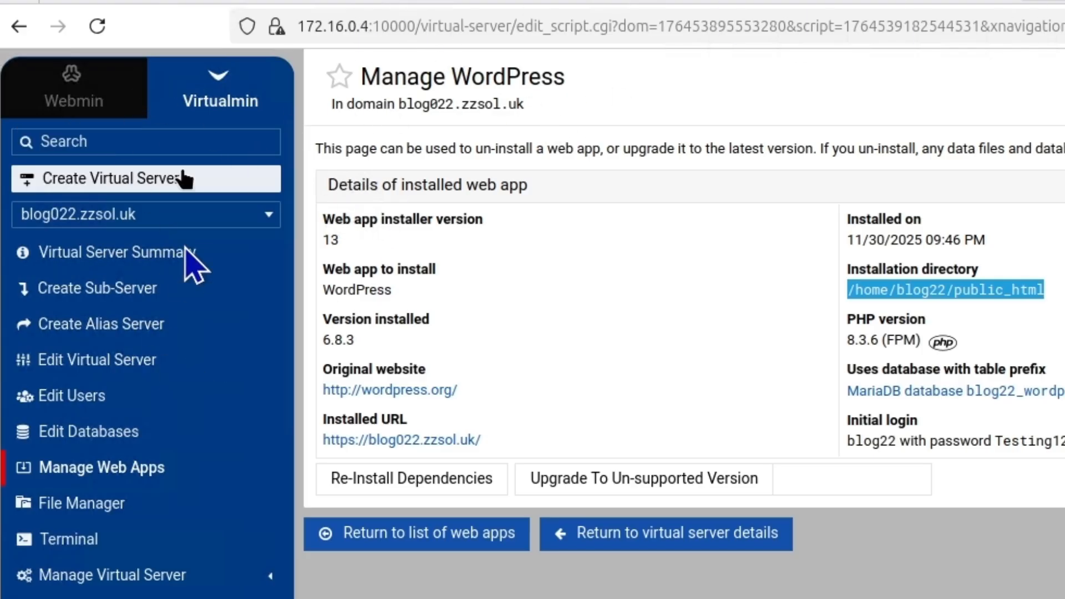
pyautogui.click(416, 26)
pyautogui.click(411, 26)
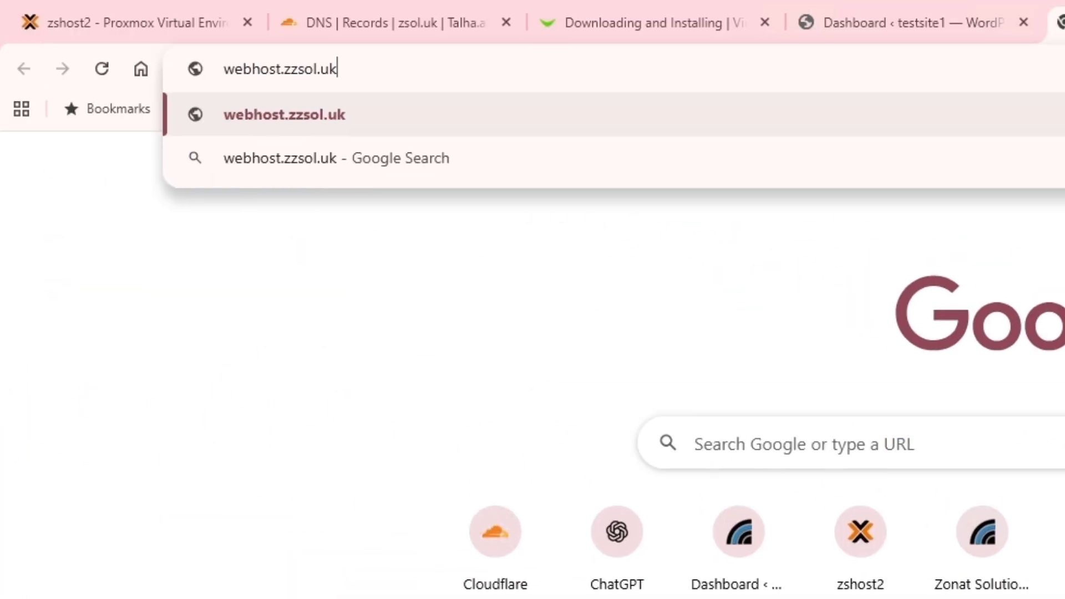
# Log in to Virtualmin at webhost.zzsol.uk as root with the password and reach the dashboard
pyautogui.press('Return')
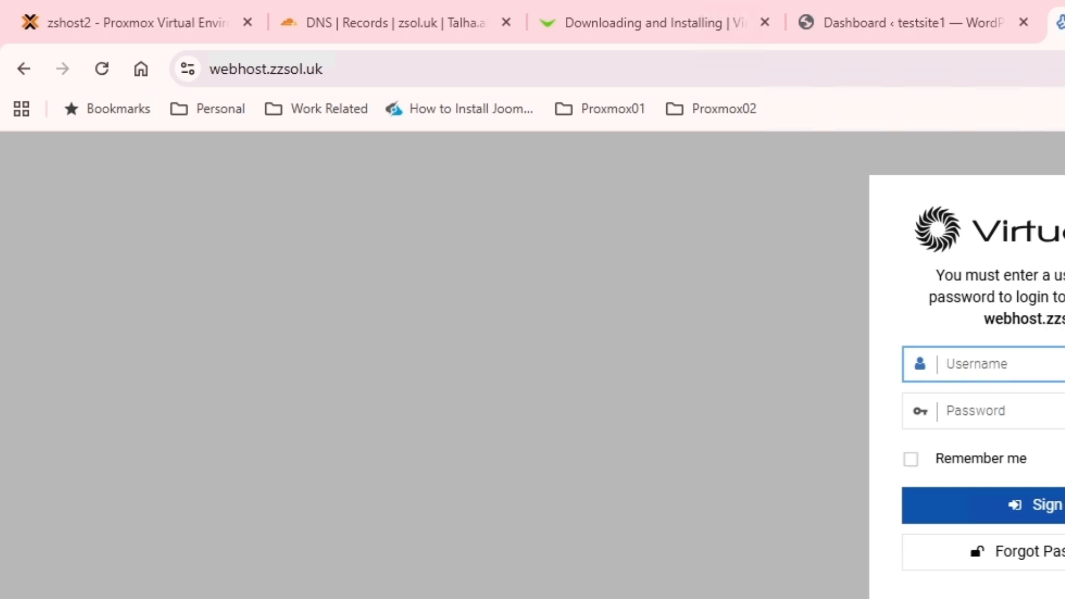
pyautogui.write('root')
pyautogui.press('Tab')
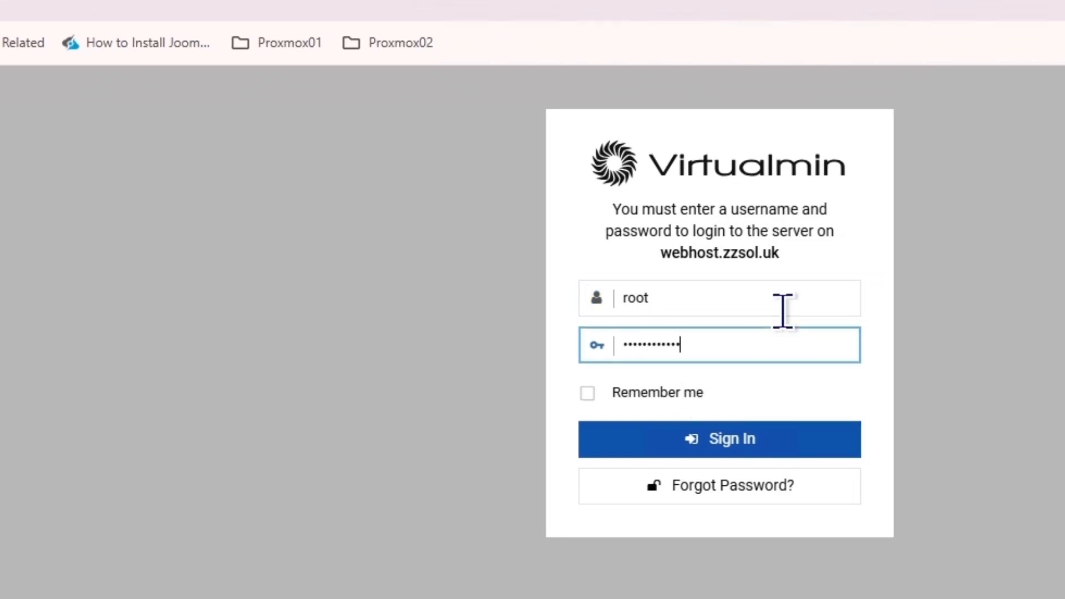
pyautogui.press('Return')
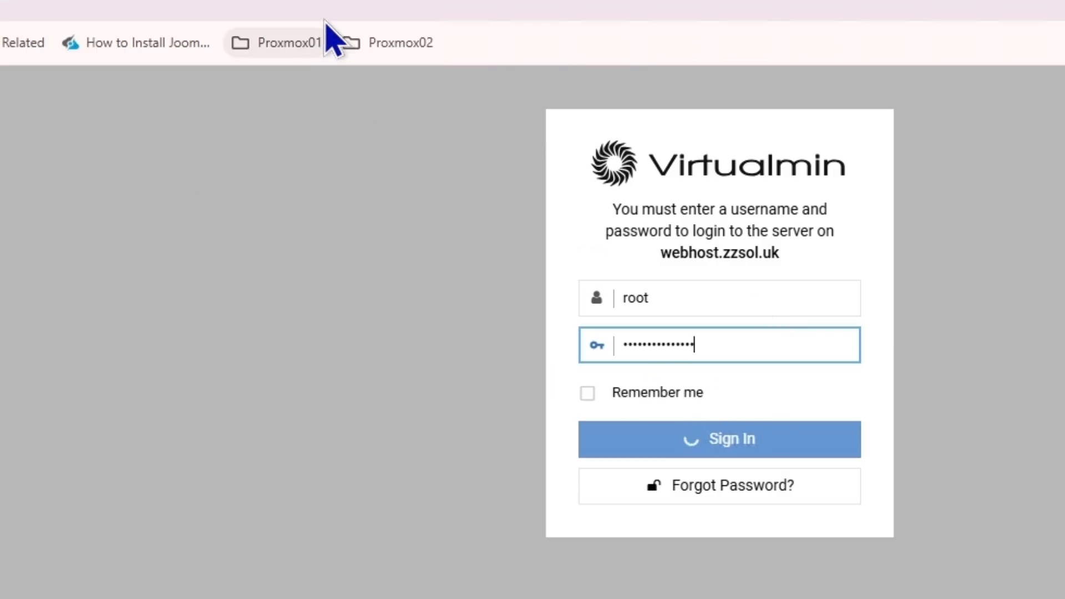
pyautogui.click(339, 7)
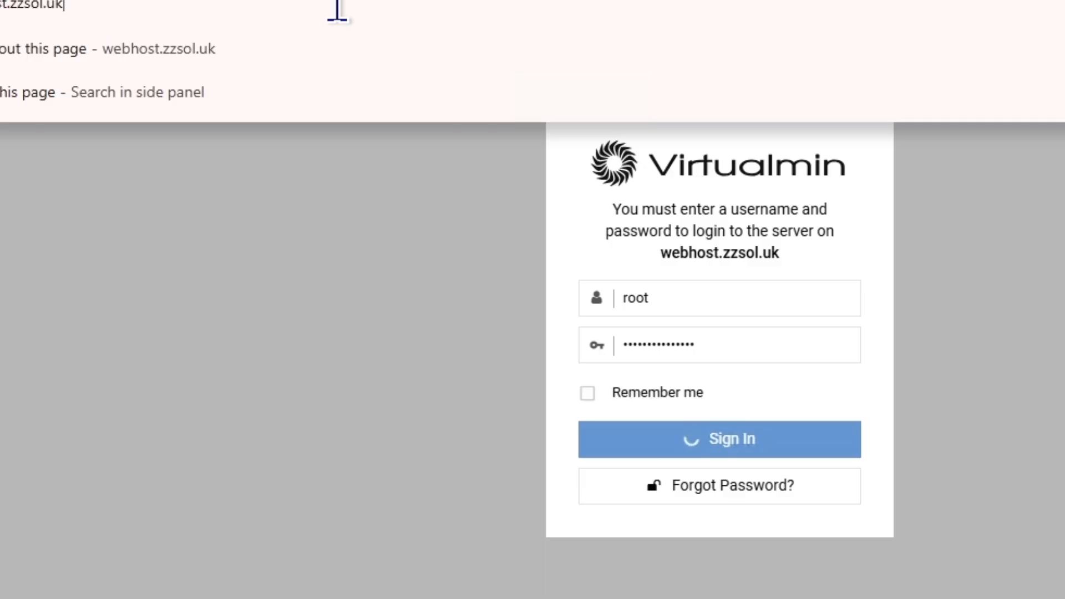
pyautogui.press('Return')
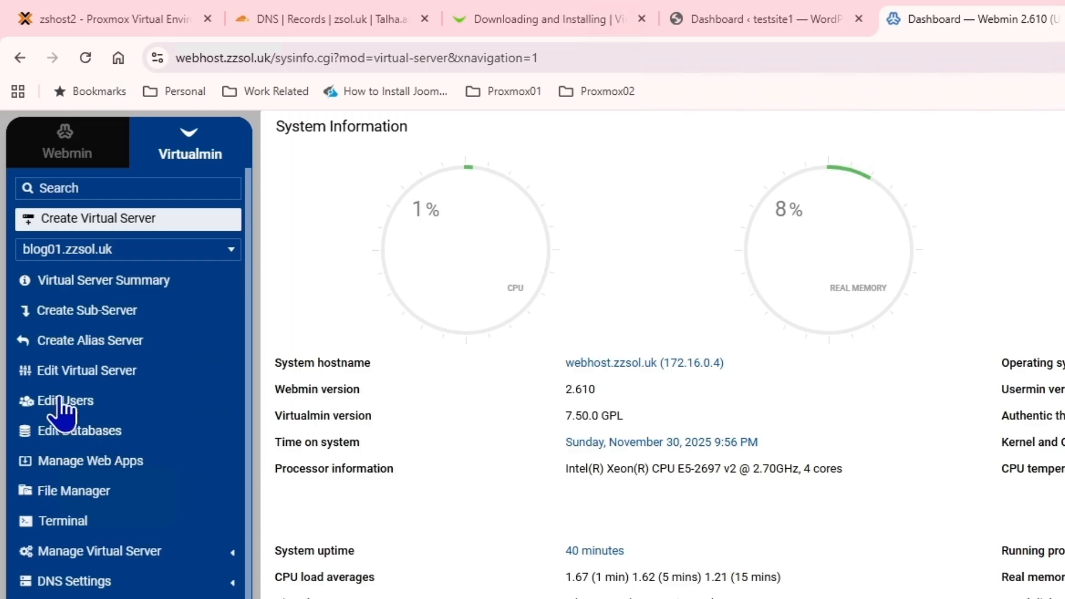
# Open Manage Web Apps and copy the suggested referers=webhost.zzsol.uk line from the security warning
pyautogui.click(69, 466)
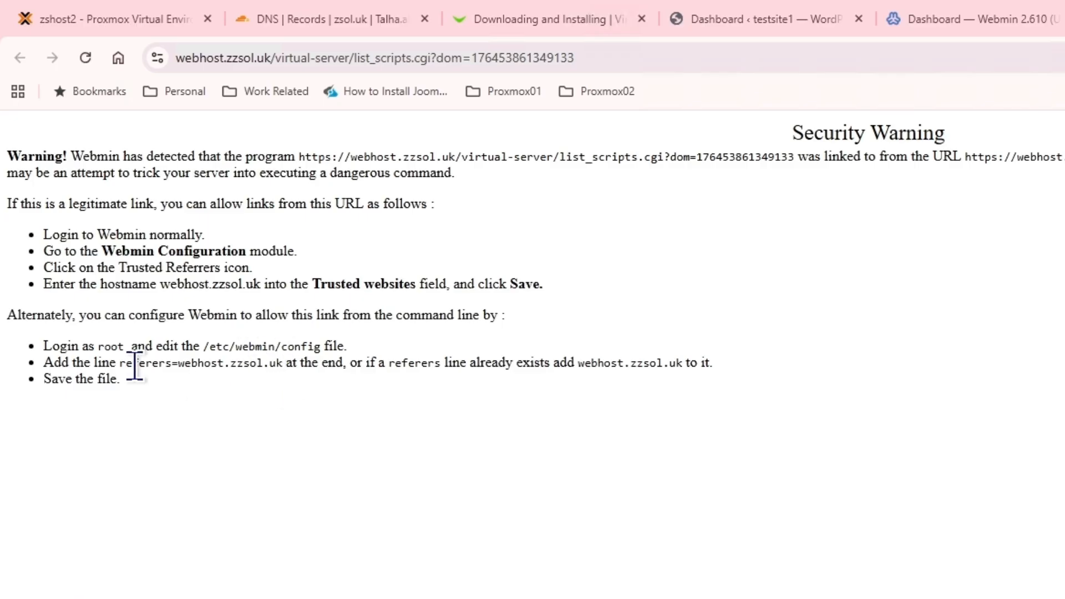
pyautogui.moveTo(120, 366); pyautogui.dragTo(282, 366)
pyautogui.hotkey('ctrl', 'c')
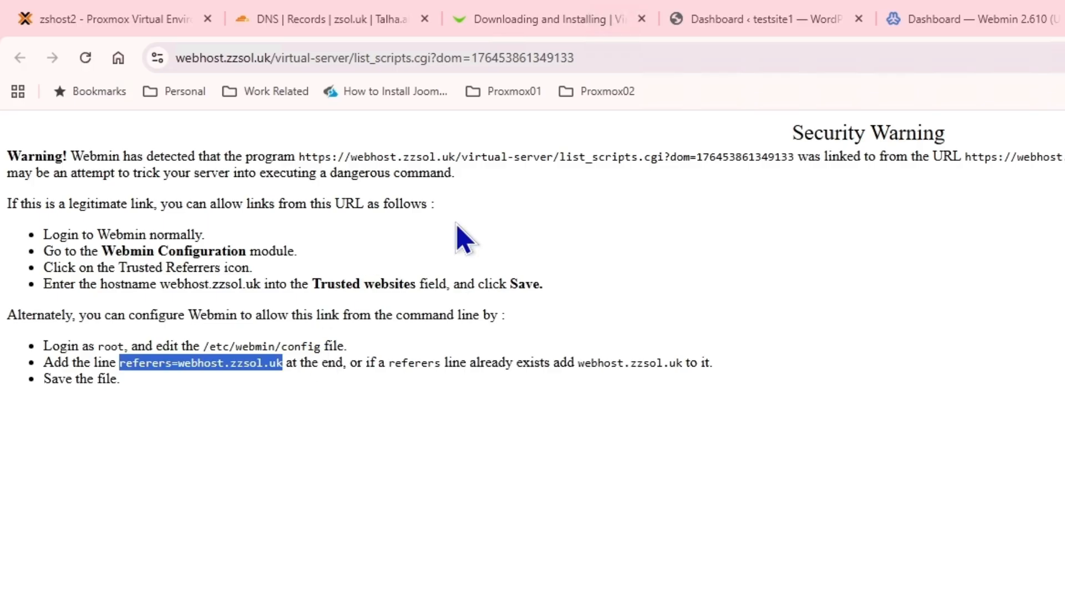
pyautogui.click(87, 22)
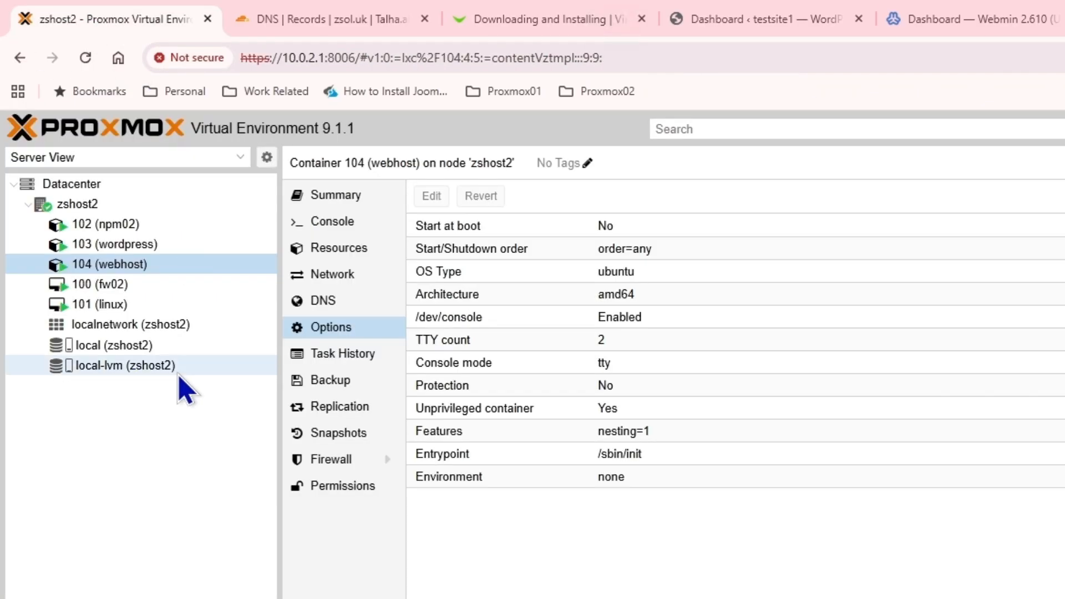
# Open a console on container 104 (webhost) and edit /etc/webmin/config in nano
pyautogui.doubleClick(99, 265)
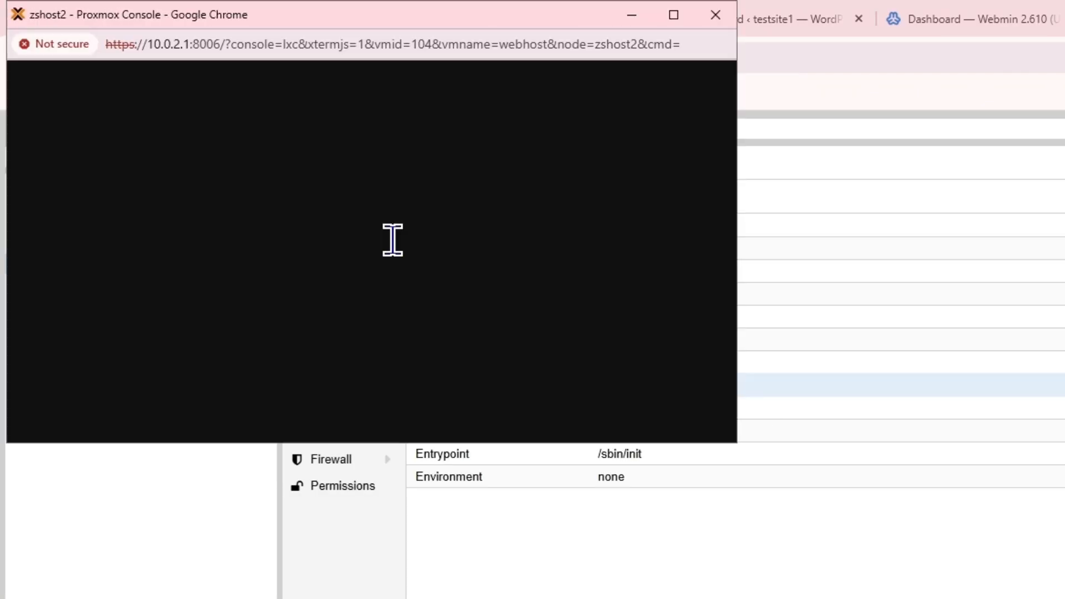
pyautogui.moveTo(201, 12); pyautogui.dragTo(466, 107)
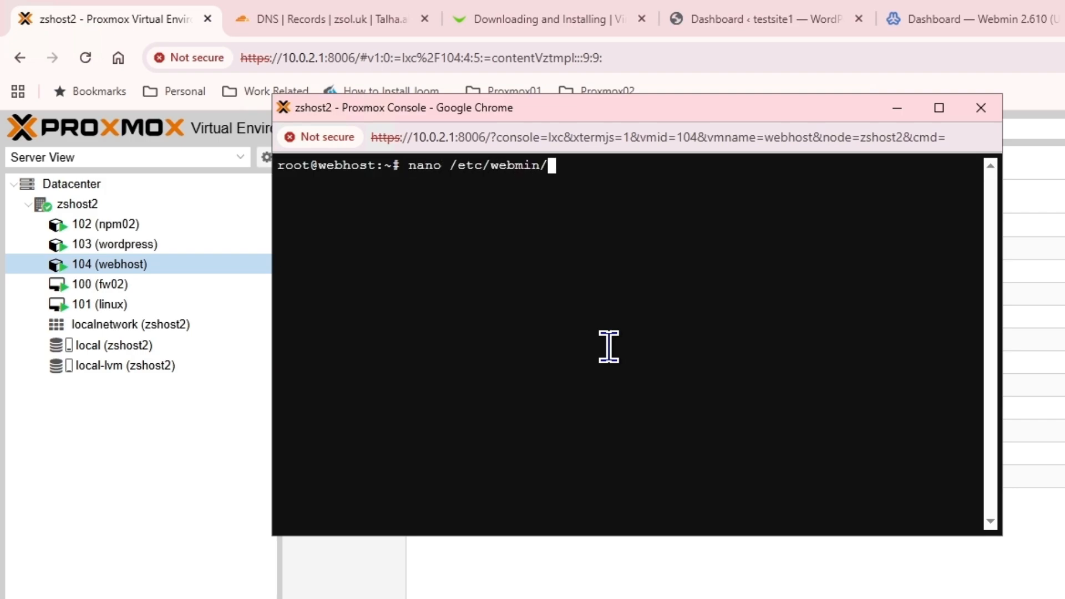
pyautogui.press('Return')
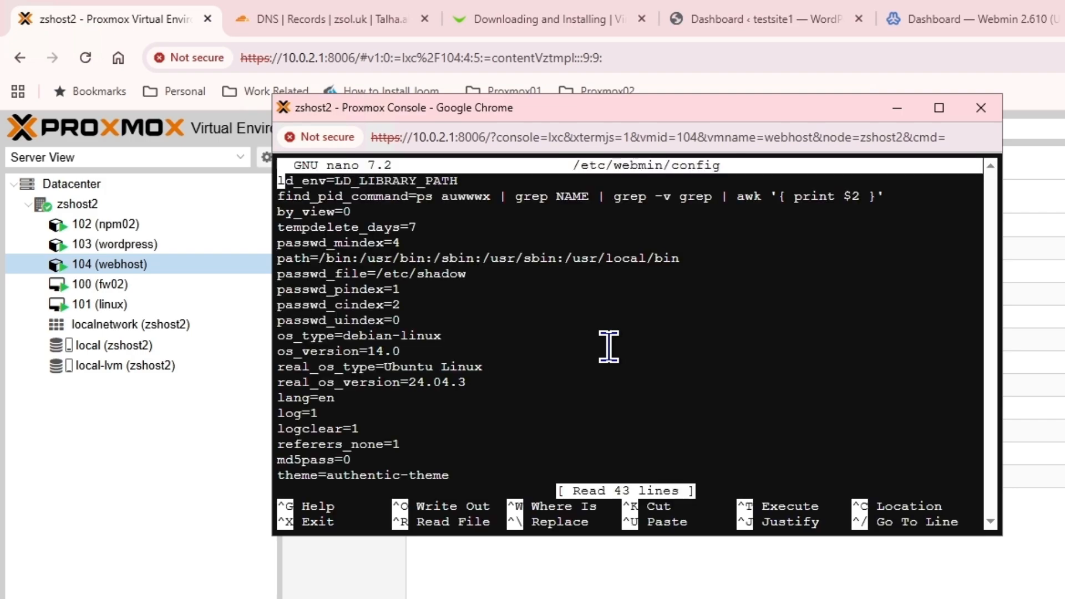
# Paste referers=webhost.zzsol.uk at the end of the file and save it
pyautogui.press('Down')
pyautogui.press('Down')
pyautogui.press('Down')
pyautogui.press('Down')
pyautogui.press('Down')
pyautogui.press('Down')
pyautogui.press('Down')
pyautogui.press('Down')
pyautogui.press('Down')
pyautogui.press('Down')
pyautogui.press('Down')
pyautogui.press('Down')
pyautogui.press('Down')
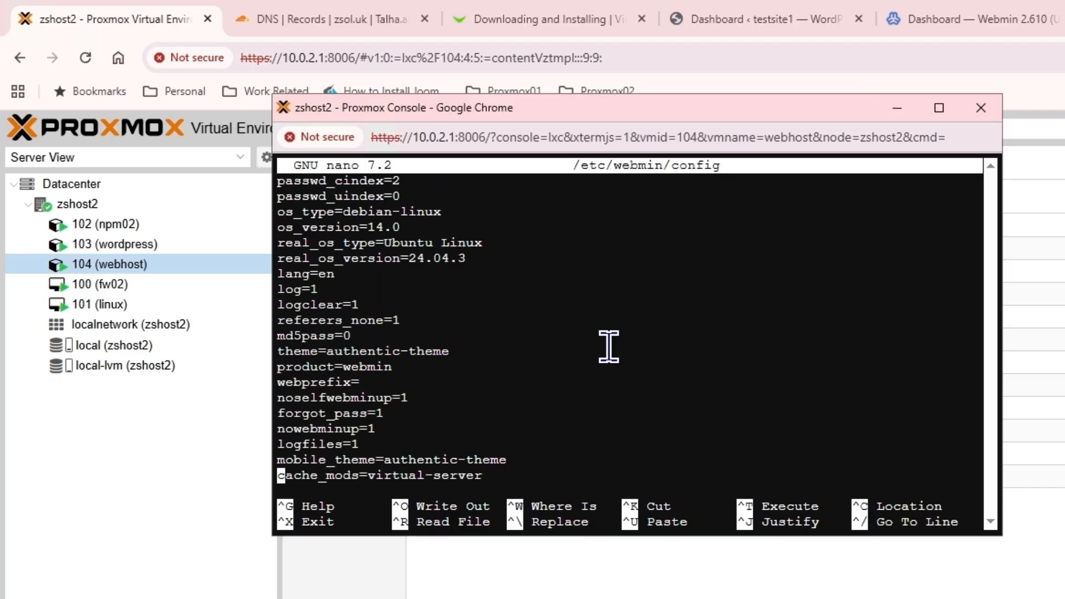
pyautogui.press('Down')
pyautogui.press('Down')
pyautogui.press('Down')
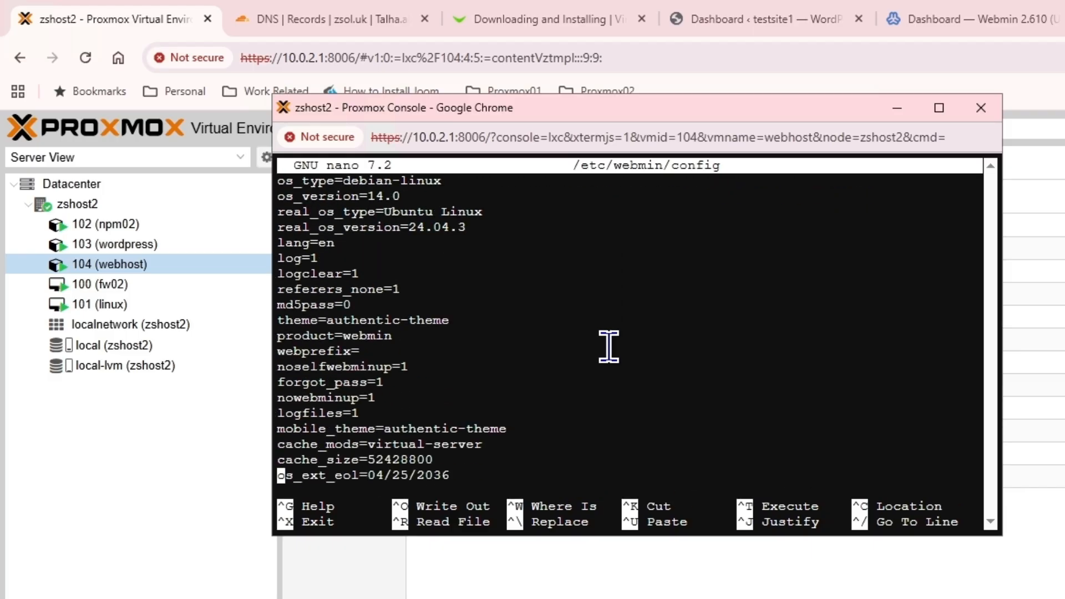
pyautogui.press('Down')
pyautogui.press('Down')
pyautogui.press('Down')
pyautogui.press('Down')
pyautogui.press('Down')
pyautogui.press('Down')
pyautogui.press('Down')
pyautogui.press('Down')
pyautogui.press('Down')
pyautogui.press('Down')
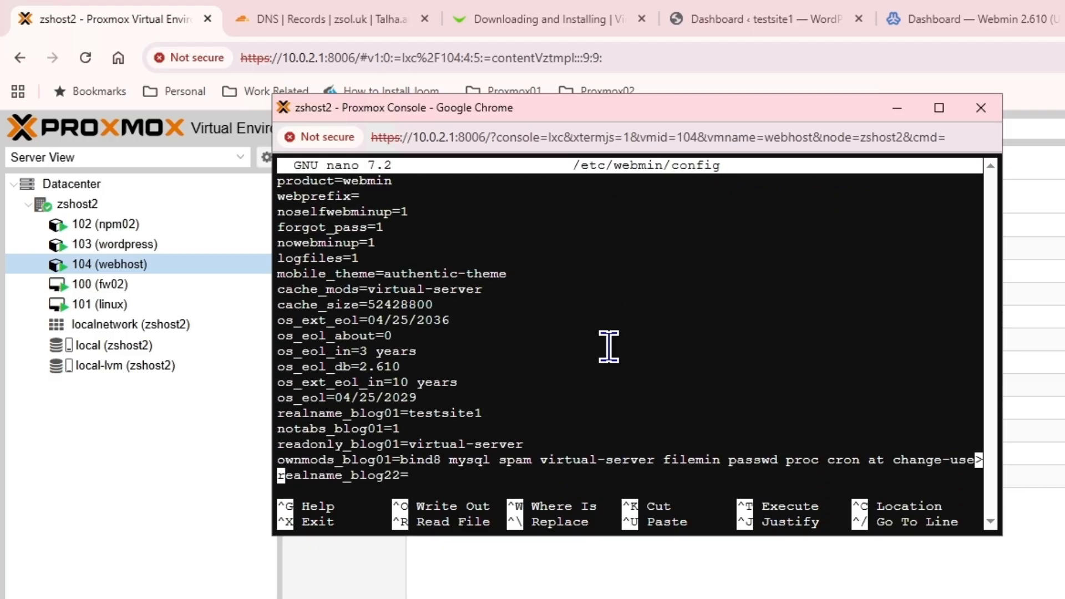
pyautogui.press('Down')
pyautogui.press('Down')
pyautogui.press('Down')
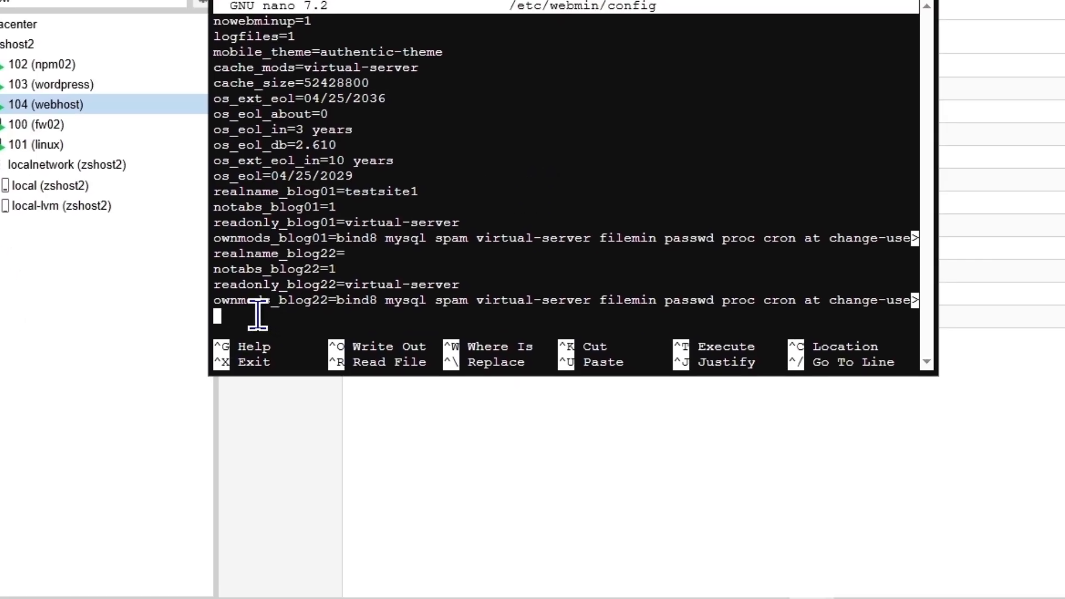
pyautogui.rightClick(320, 474)
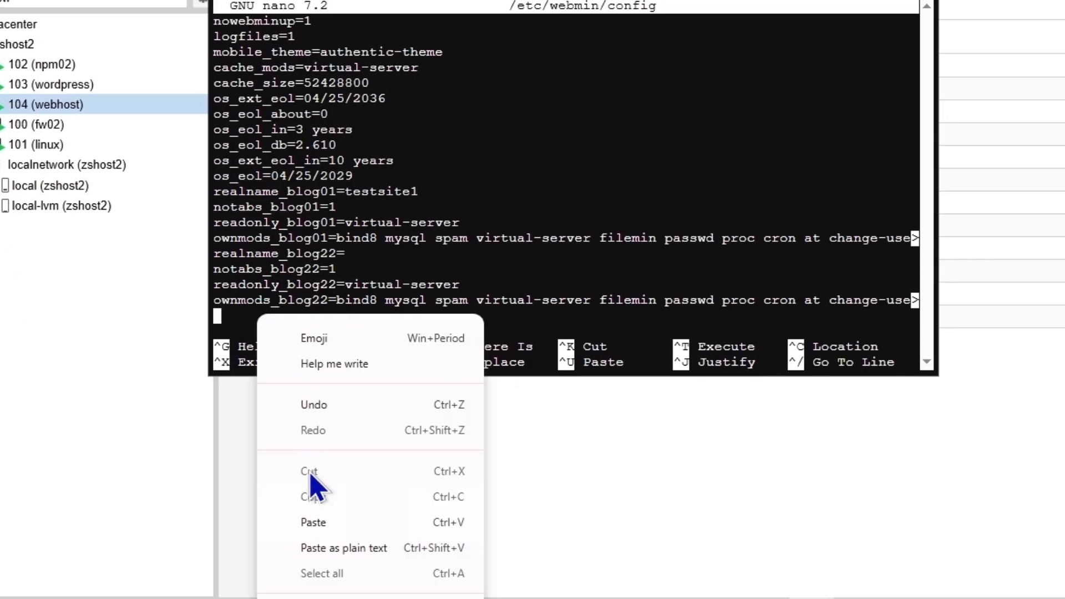
pyautogui.click(316, 523)
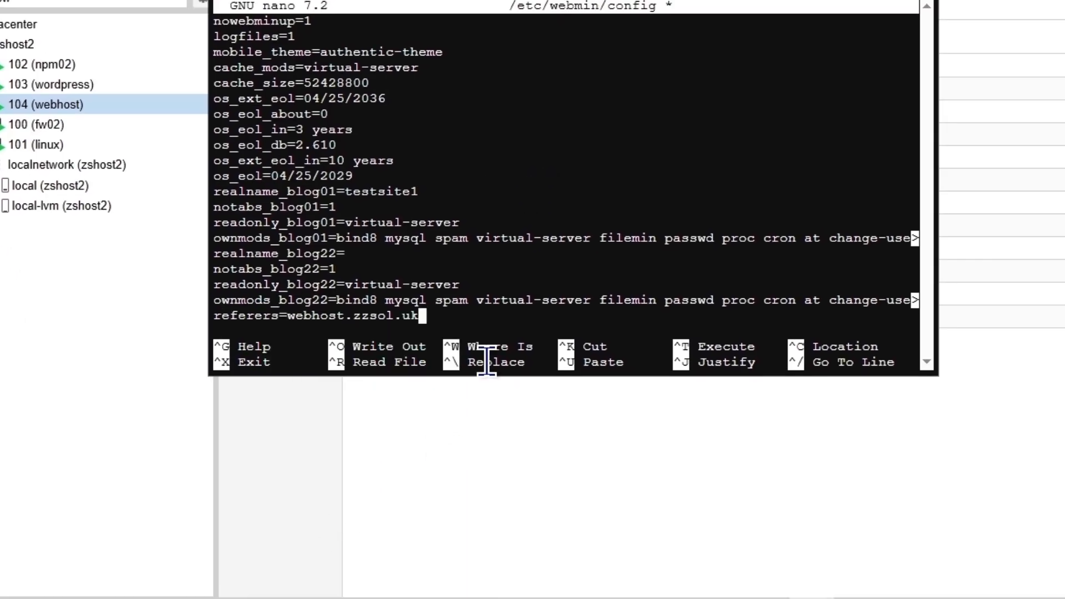
pyautogui.hotkey('ctrl', 'x')
pyautogui.press('y')
pyautogui.press('Return')
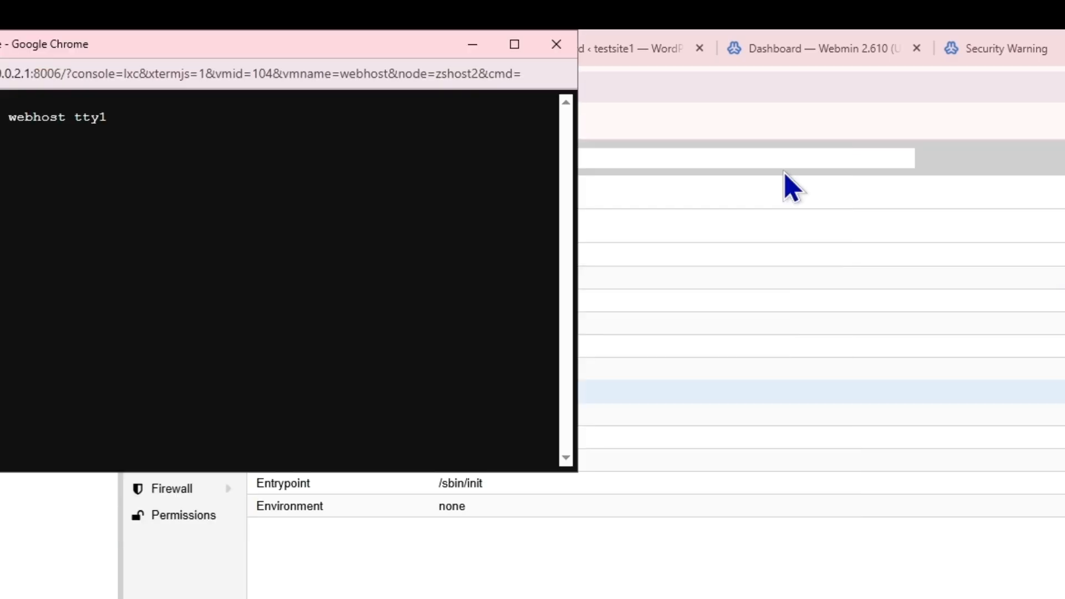
# Reload Manage Web Apps for blog01.zzsol.uk, list available apps without the referer warning, keeping blog01 selected
pyautogui.click(948, 49)
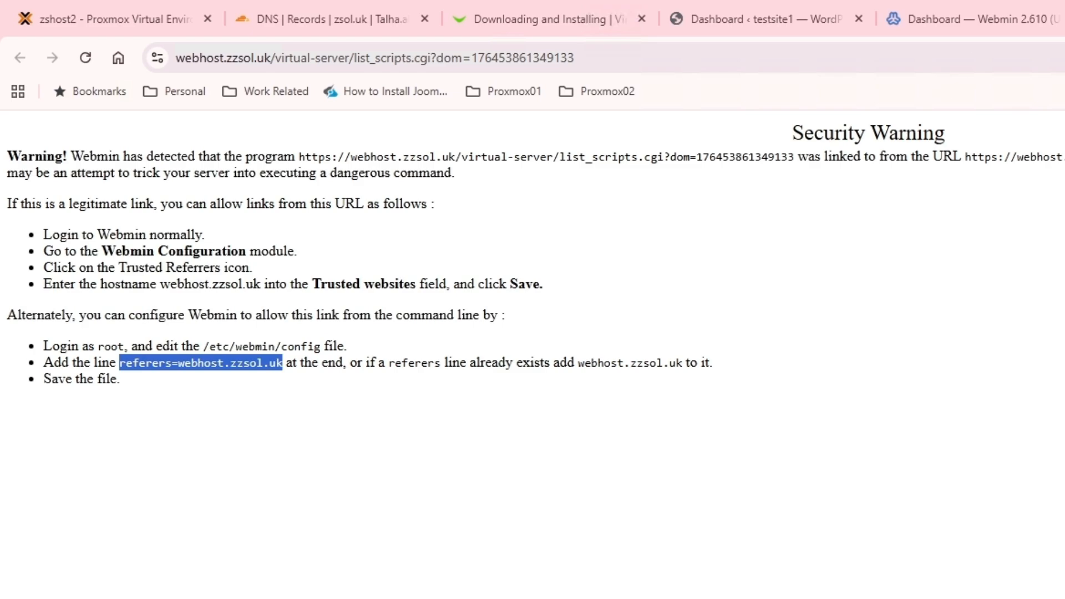
pyautogui.click(987, 19)
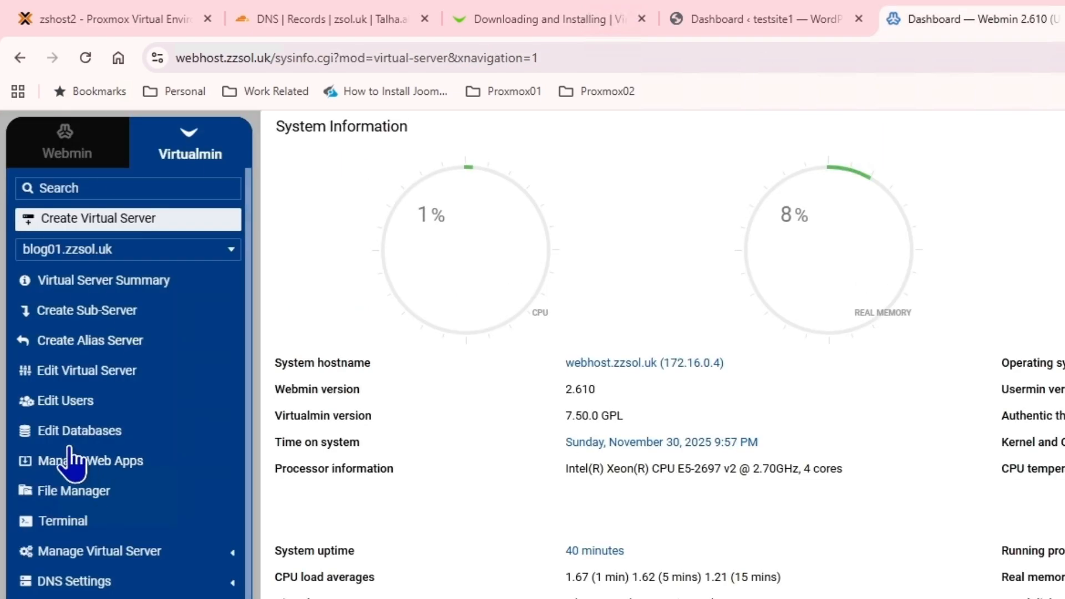
pyautogui.click(87, 461)
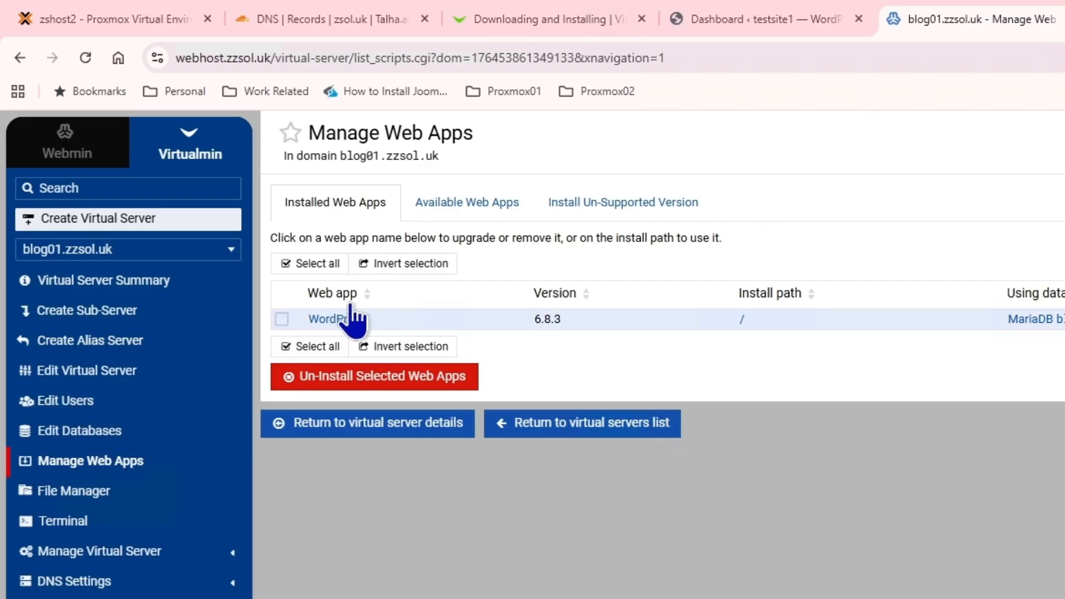
pyautogui.click(458, 217)
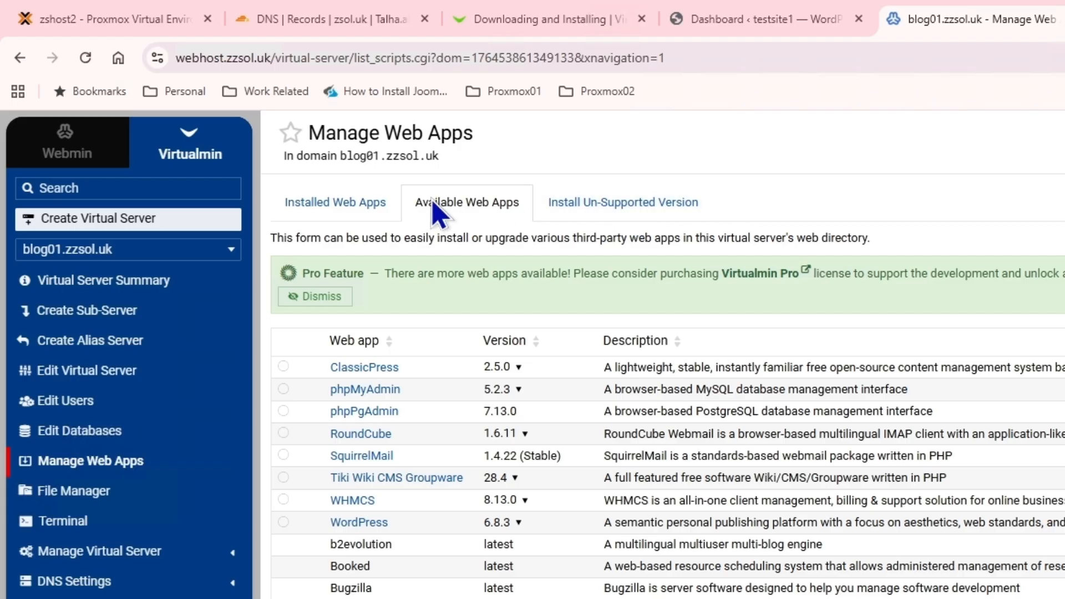
pyautogui.click(201, 250)
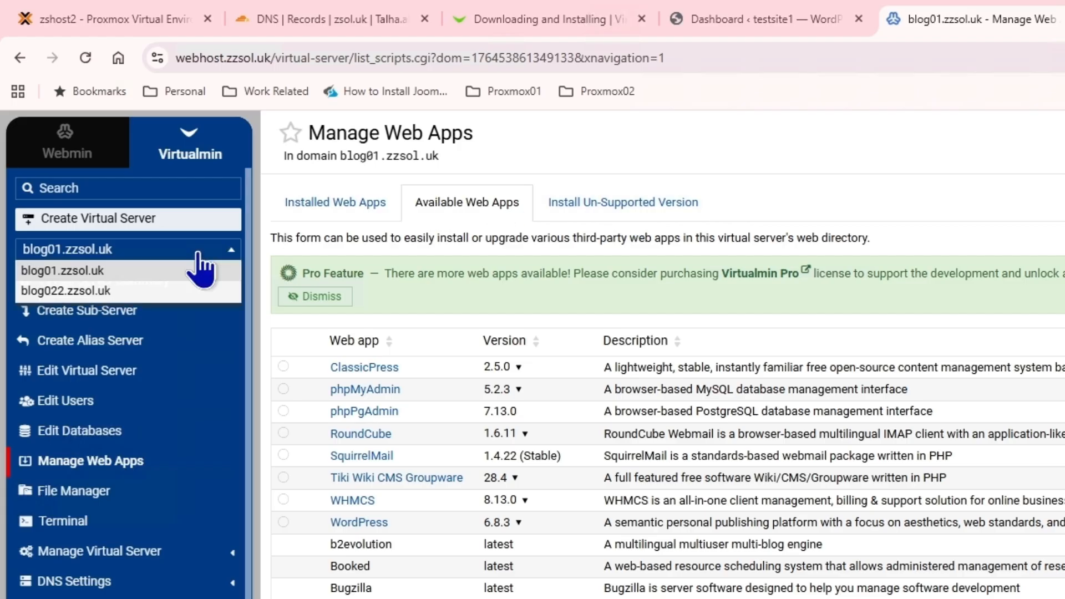
pyautogui.click(204, 268)
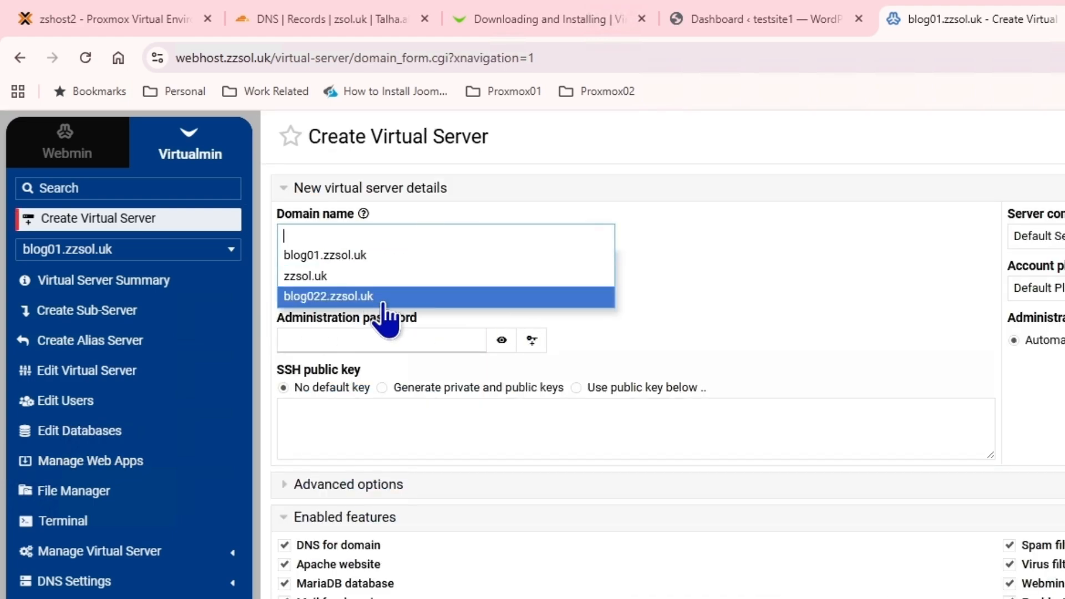
# Choose zzsol.uk from the domain name suggestions for the new virtual server
pyautogui.click(346, 276)
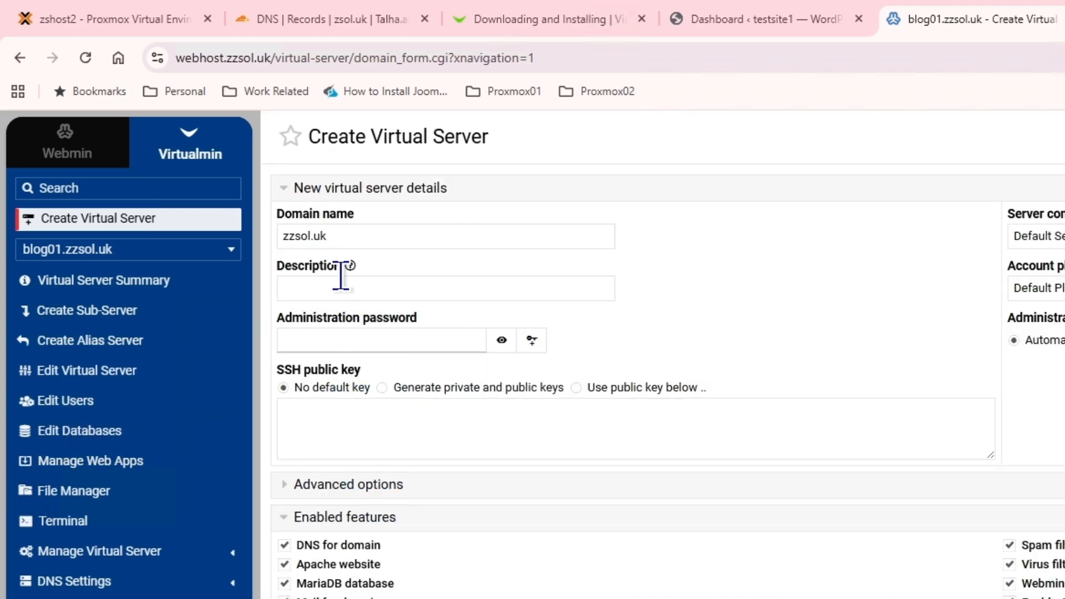
pyautogui.click(358, 239)
pyautogui.click(655, 229)
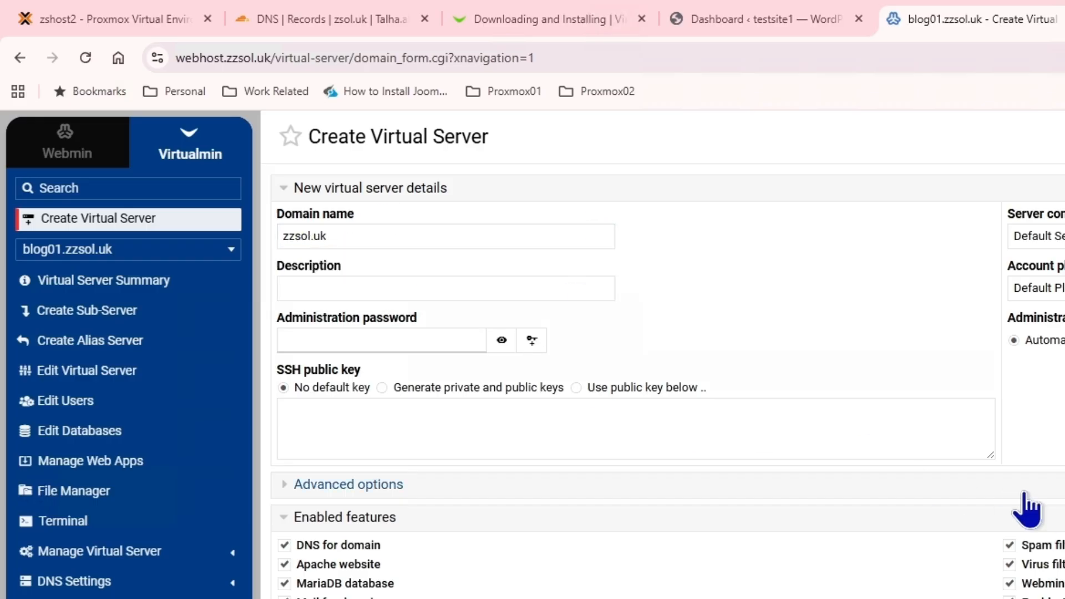